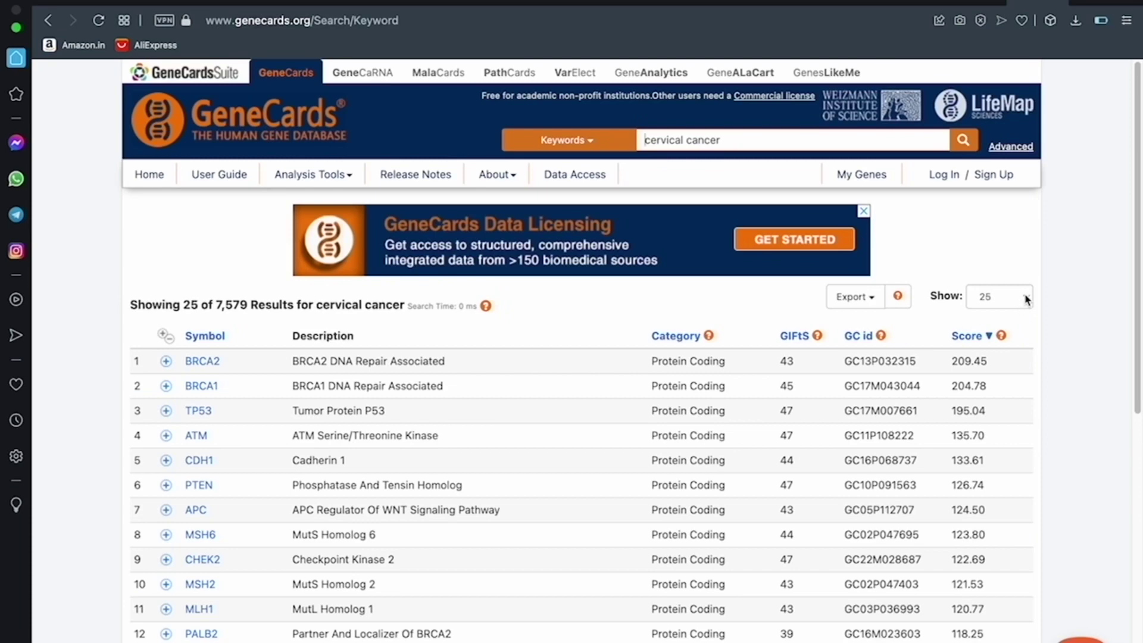
Show all GeneCards results for cervical cancer on one page and copy the whole page.
{"action": "left_click", "coordinate": [1026, 299]}
{"action": "left_click", "coordinate": [993, 382]}
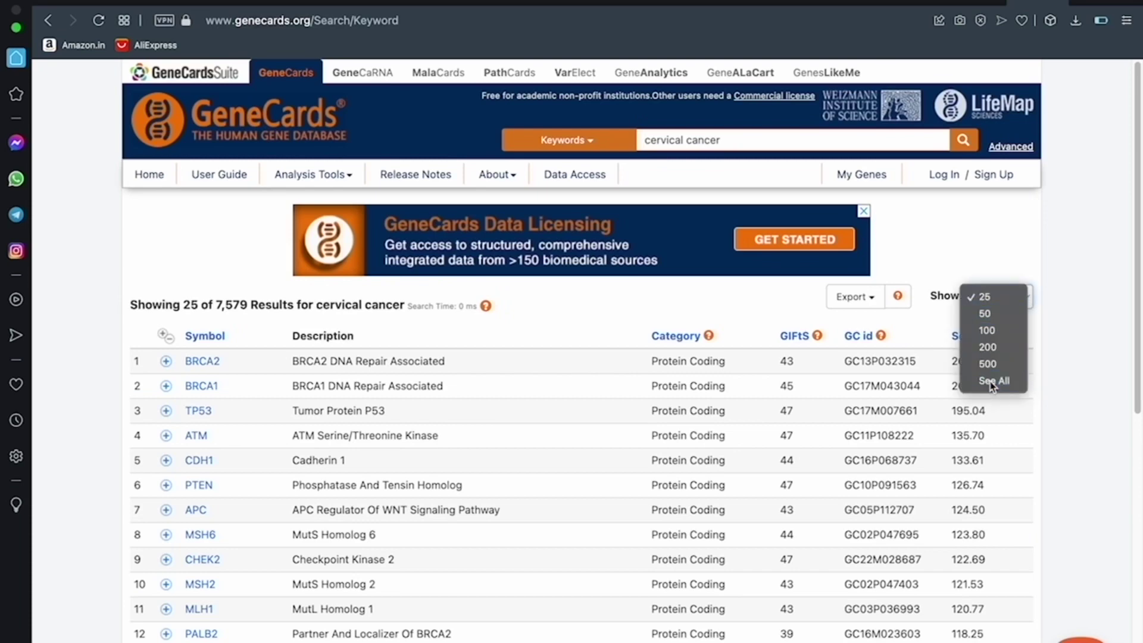
{"action": "scroll", "coordinate": [286, 343], "scroll_direction": "down", "scroll_amount": 5}
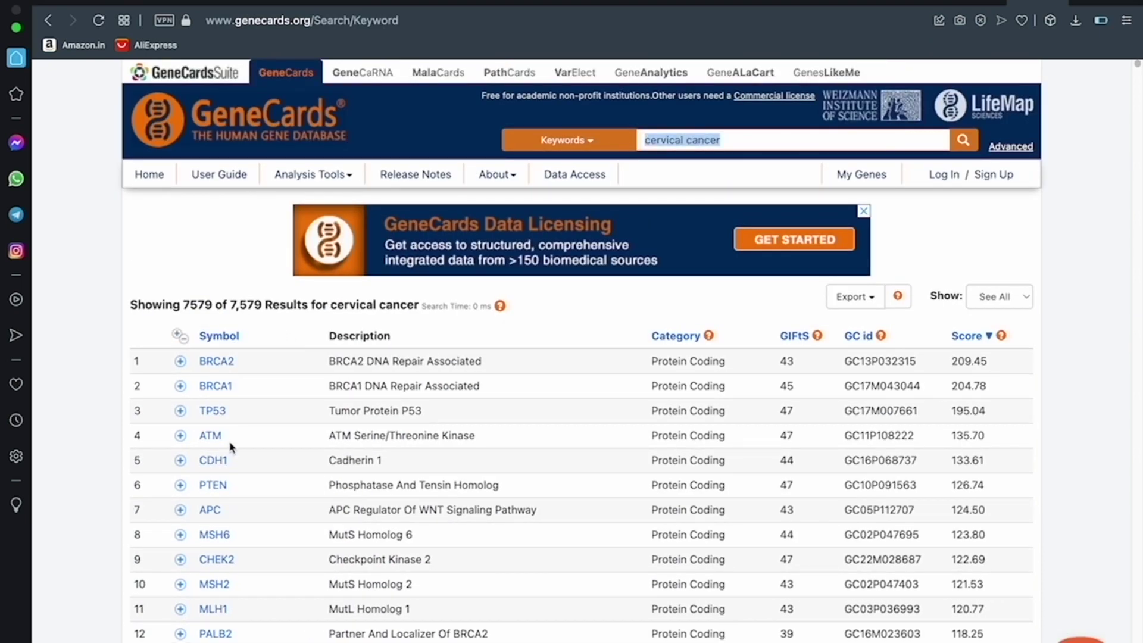
{"action": "left_click", "coordinate": [183, 260]}
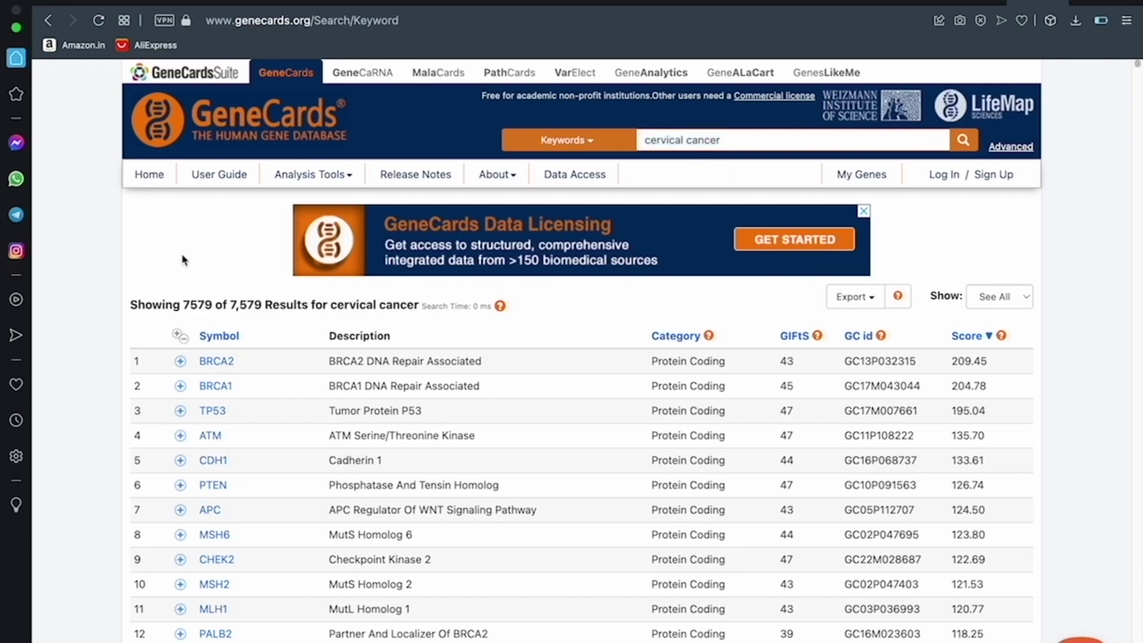
{"action": "key", "text": "ctrl+a"}
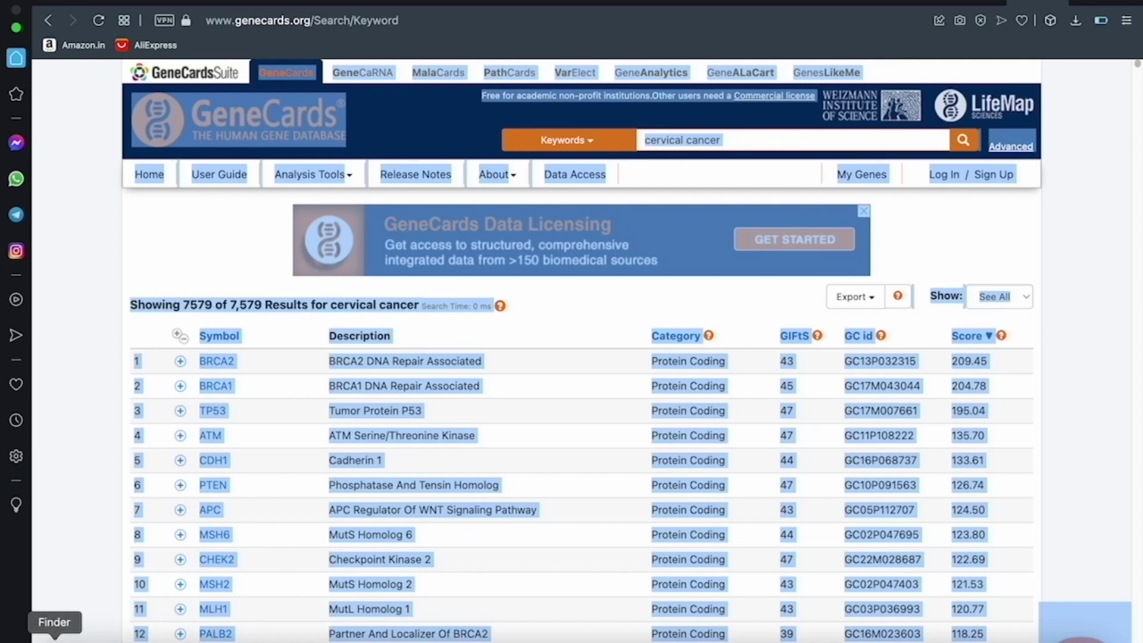
Switch to Microsoft Excel and create a blank workbook.
{"action": "left_click", "coordinate": [94, 636]}
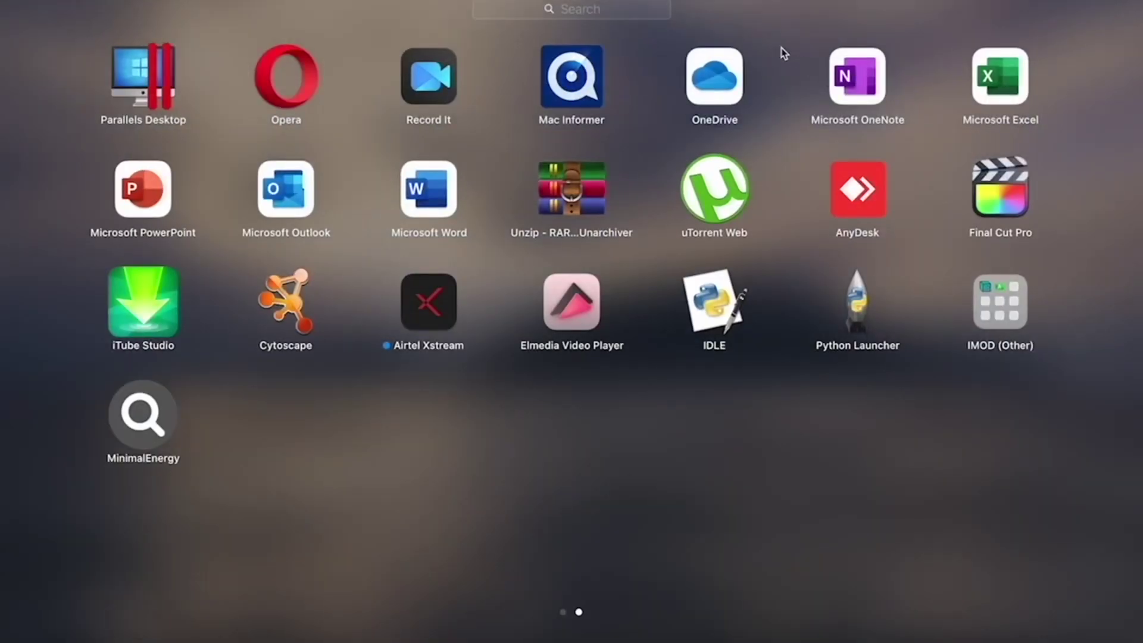
{"action": "left_click", "coordinate": [448, 213]}
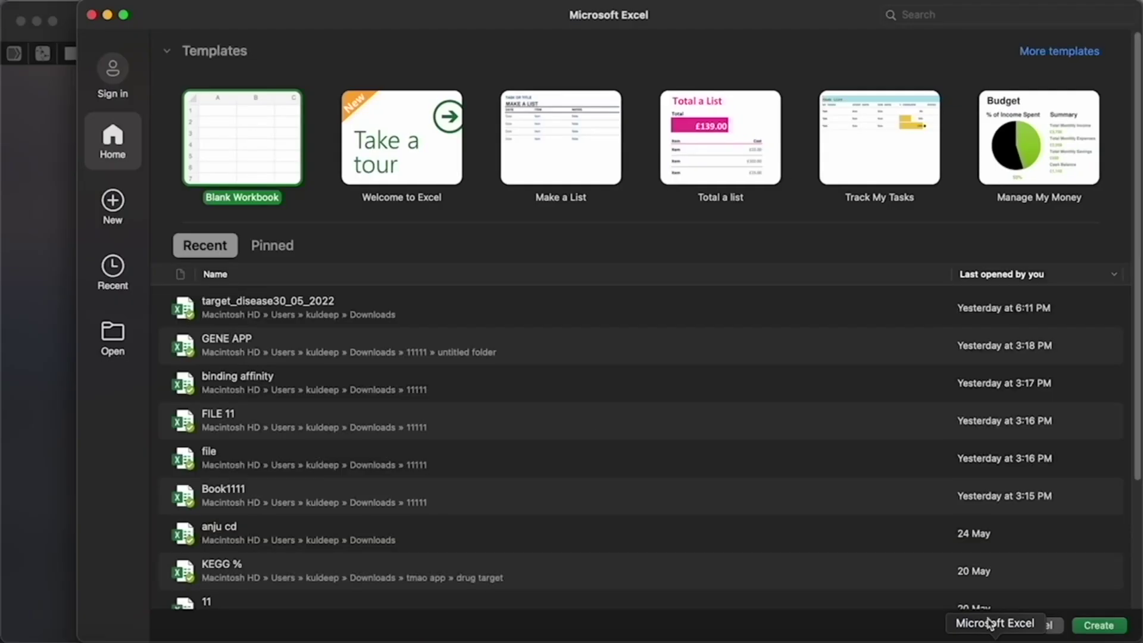
{"action": "double_click", "coordinate": [299, 166]}
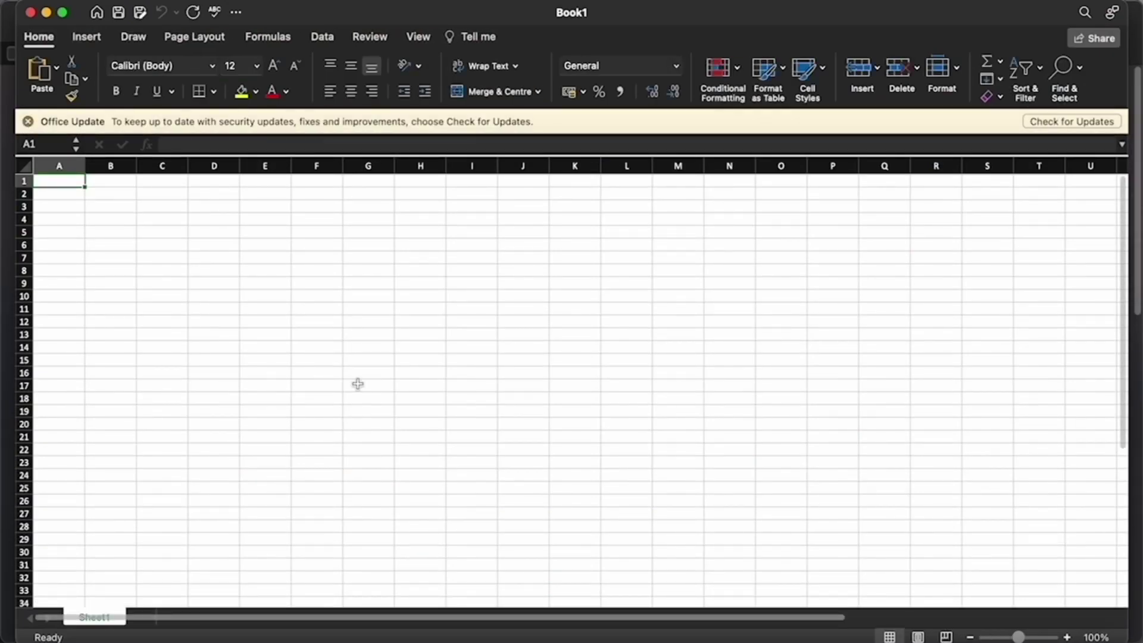
Paste the copied GeneCards page over the entire empty sheet, accepting the size mismatch.
{"action": "key", "text": "super+a"}
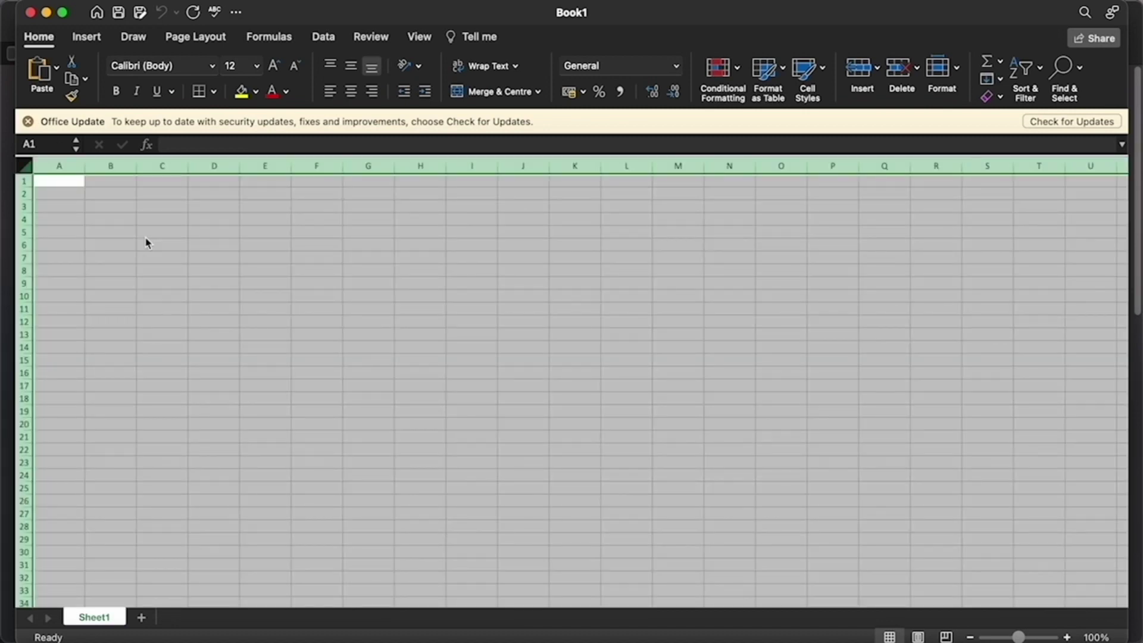
{"action": "key", "text": "super+v"}
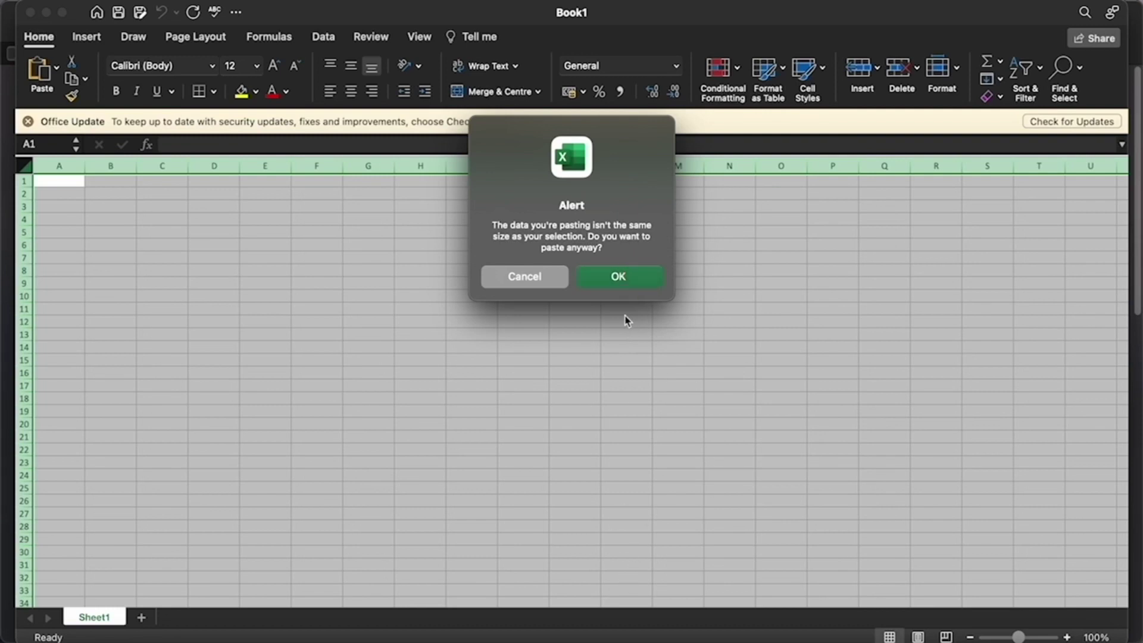
{"action": "left_click", "coordinate": [618, 274]}
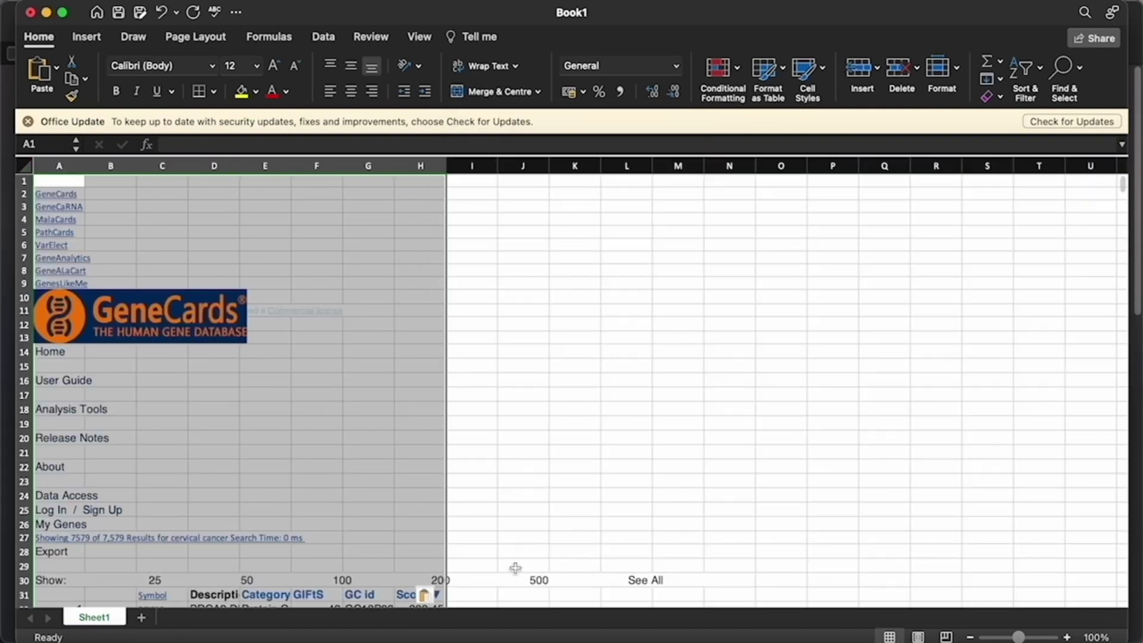
{"action": "left_click", "coordinate": [608, 365]}
Delete cells A8:F30 holding the website navigation text above the gene table, shifting the cells below up.
{"action": "scroll", "coordinate": [510, 337], "scroll_direction": "down", "scroll_amount": 20}
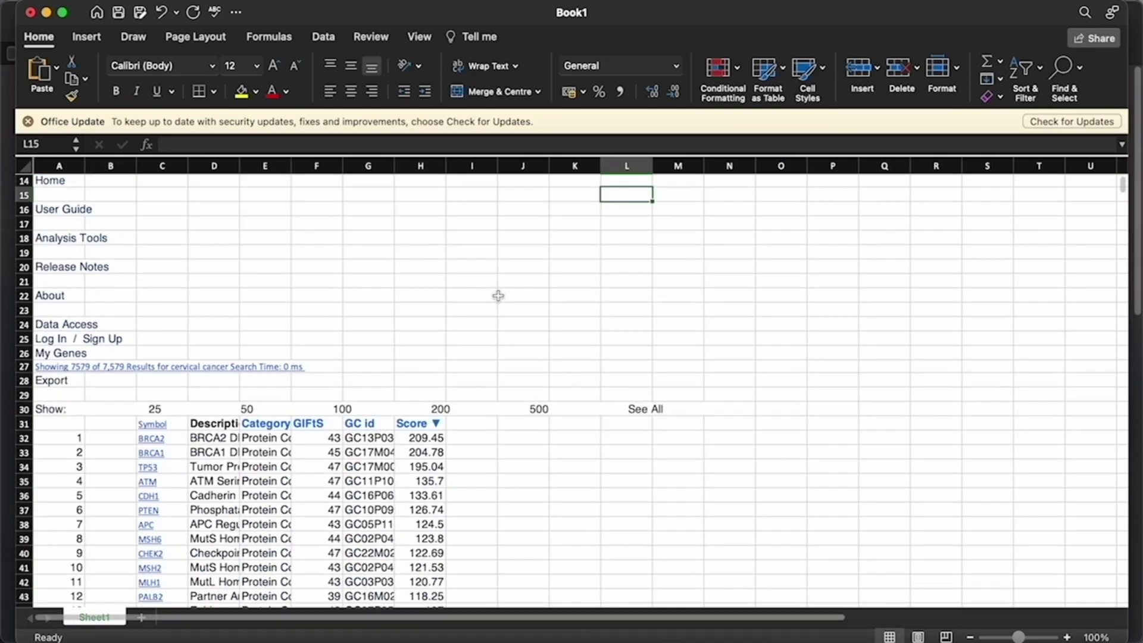
{"action": "scroll", "coordinate": [519, 324], "scroll_direction": "up", "scroll_amount": 18}
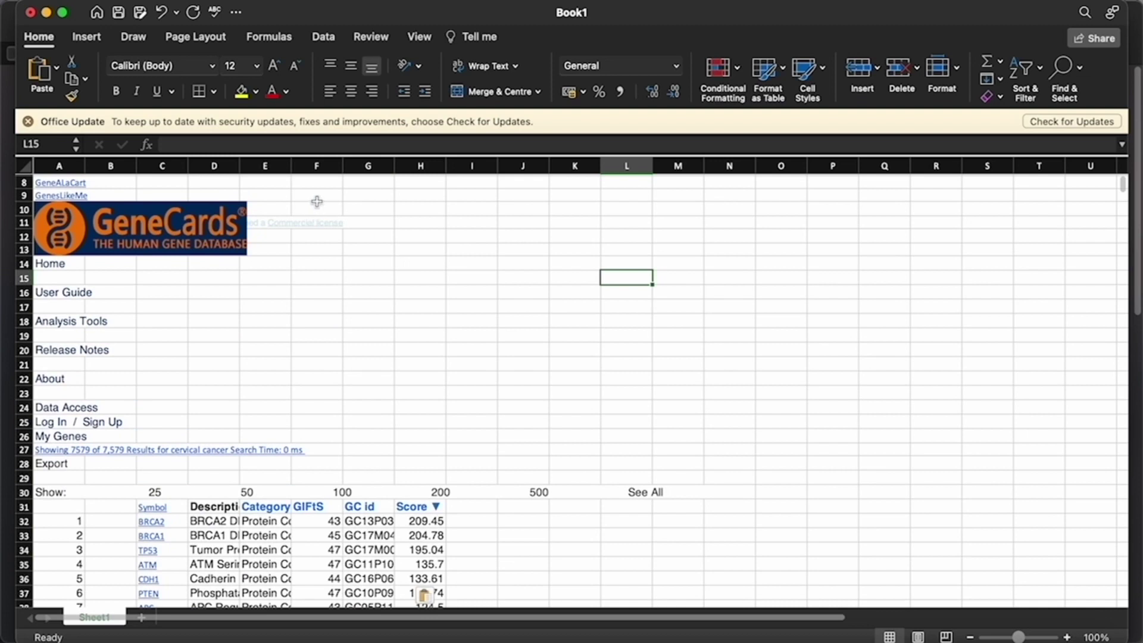
{"action": "left_click_drag", "start_coordinate": [295, 181], "coordinate": [63, 491]}
{"action": "right_click", "coordinate": [182, 309]}
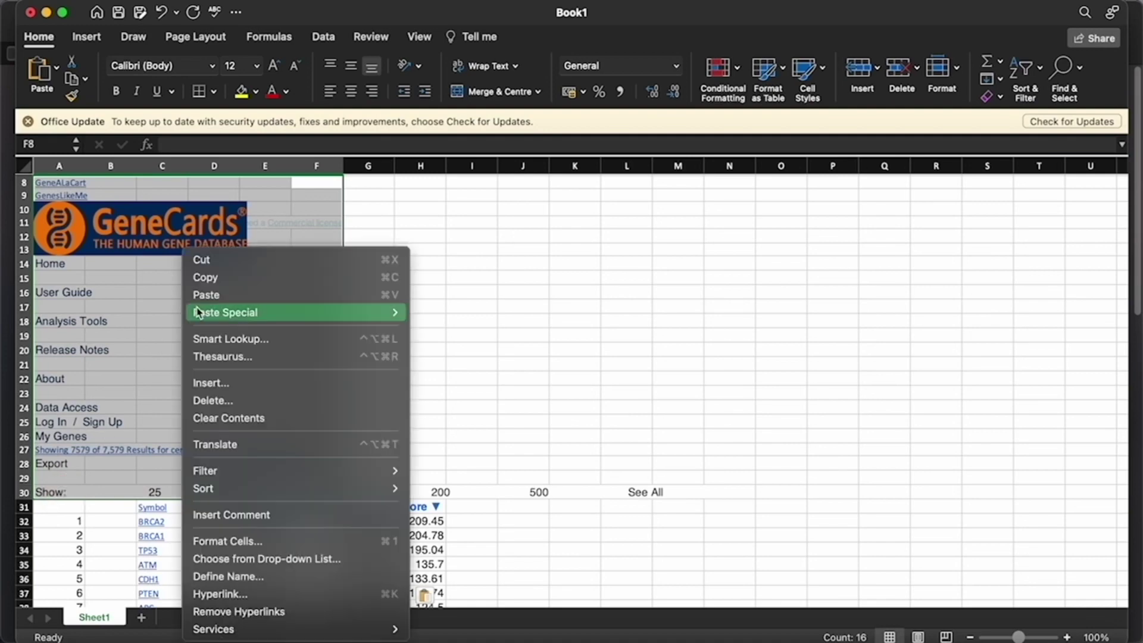
{"action": "left_click", "coordinate": [247, 401]}
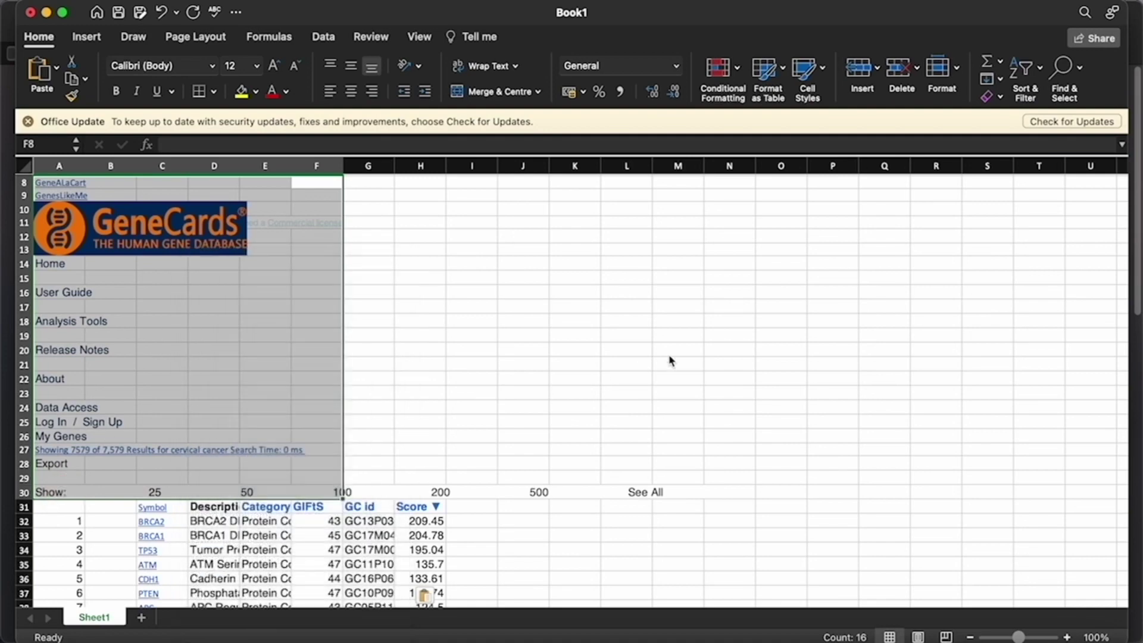
{"action": "left_click", "coordinate": [654, 418]}
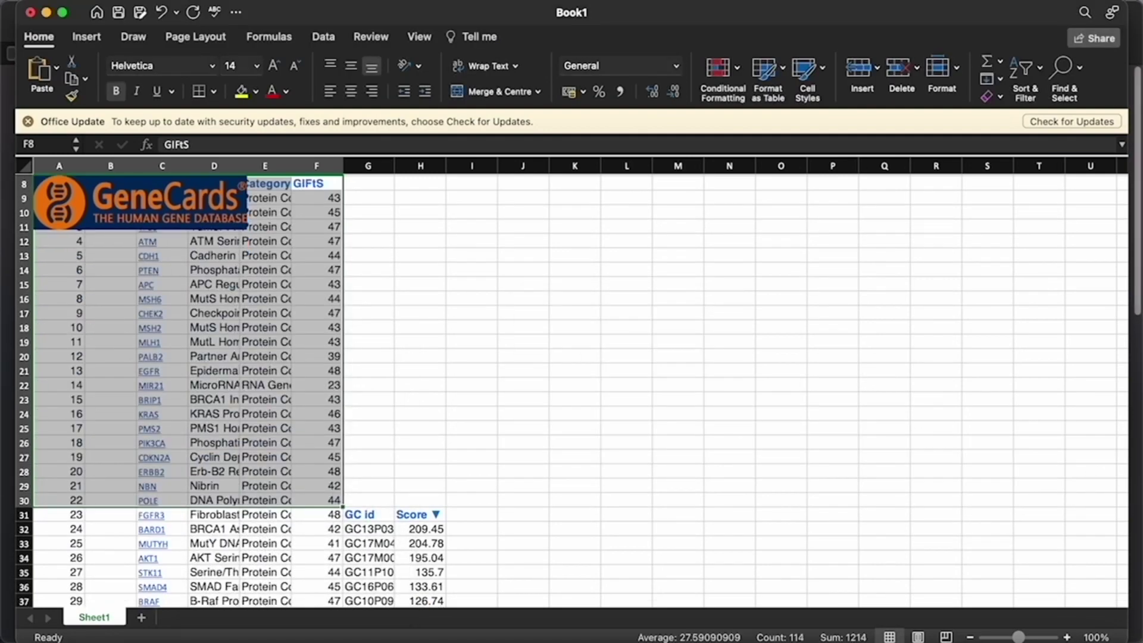
Delete the GeneCards logo picture covering the first gene rows.
{"action": "left_click", "coordinate": [512, 457]}
{"action": "left_click", "coordinate": [140, 199]}
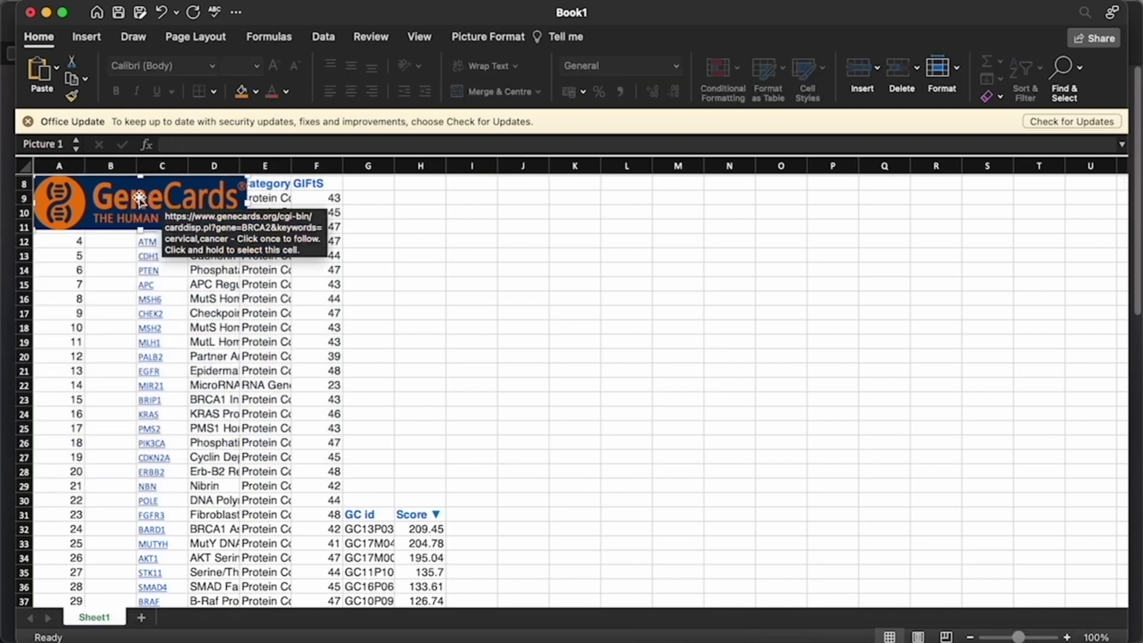
{"action": "key", "text": "Delete"}
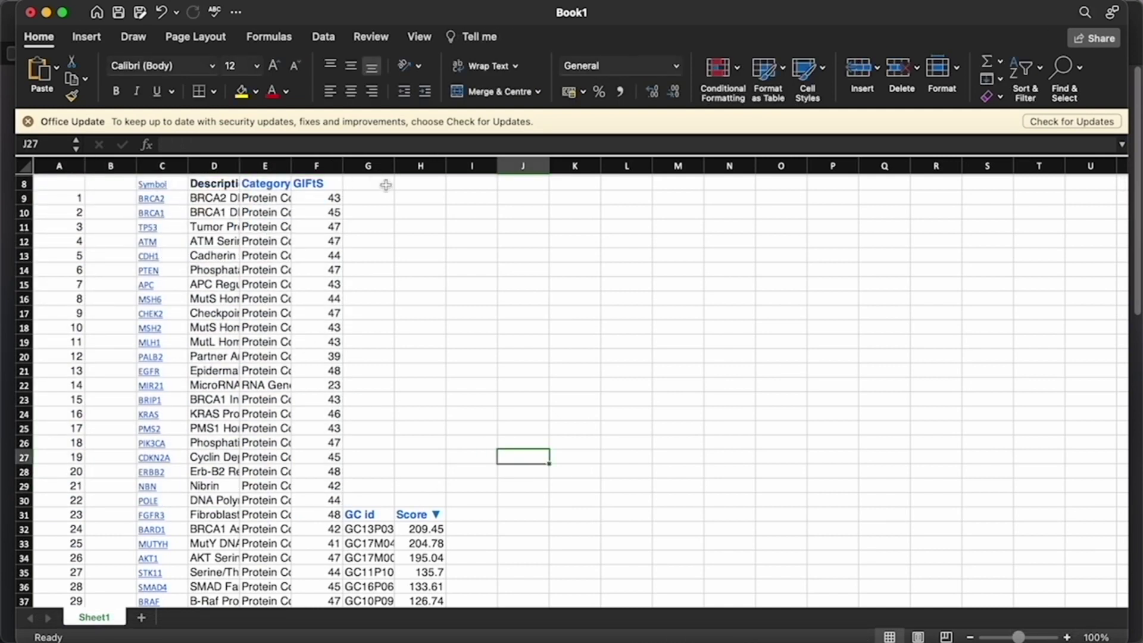
Delete header cells A8:G8 above the gene list, shifting the cells below up.
{"action": "left_click_drag", "start_coordinate": [79, 183], "coordinate": [353, 173]}
{"action": "right_click", "coordinate": [354, 178]}
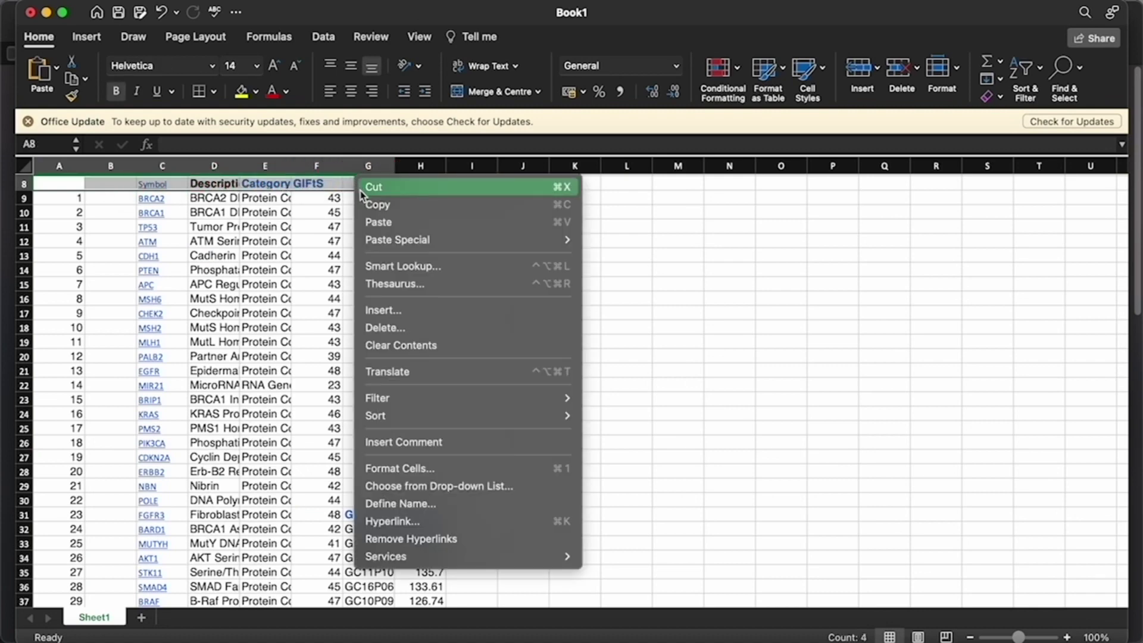
{"action": "left_click", "coordinate": [401, 331]}
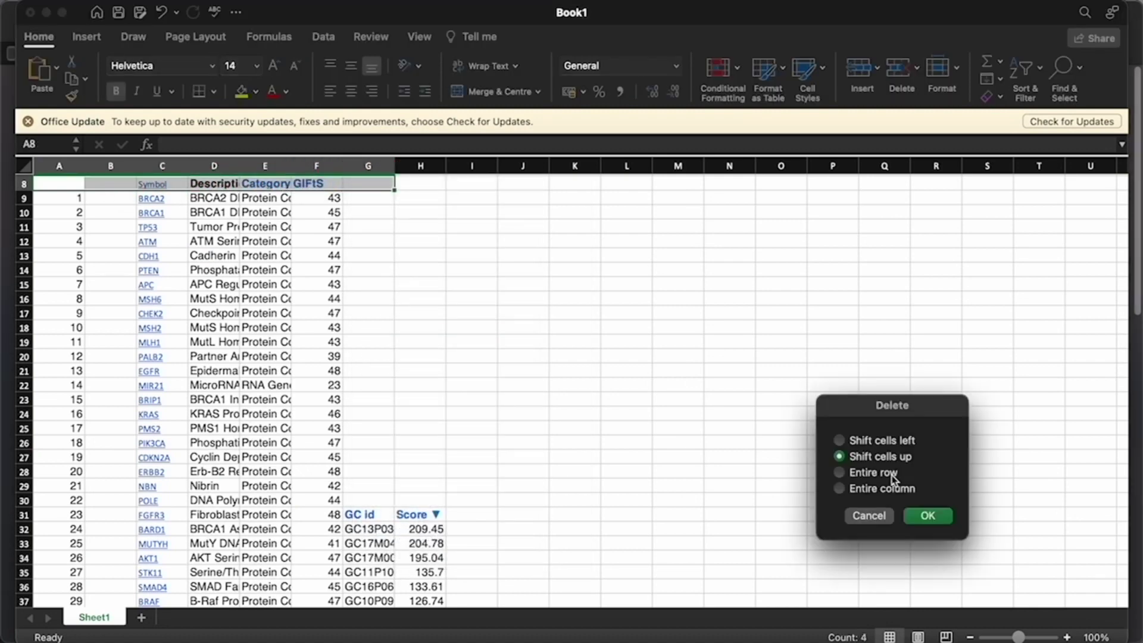
{"action": "left_click", "coordinate": [929, 516]}
{"action": "left_click", "coordinate": [580, 326]}
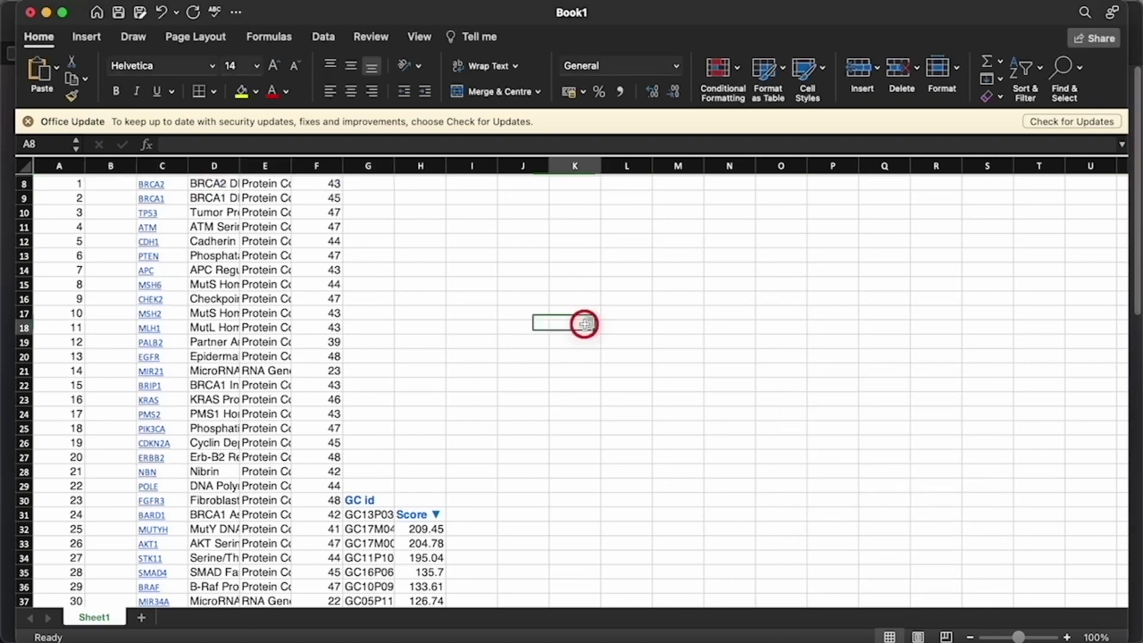
Delete columns E through J, which hold the category, GIFtS, GC id and score data.
{"action": "left_click_drag", "start_coordinate": [321, 165], "coordinate": [559, 191]}
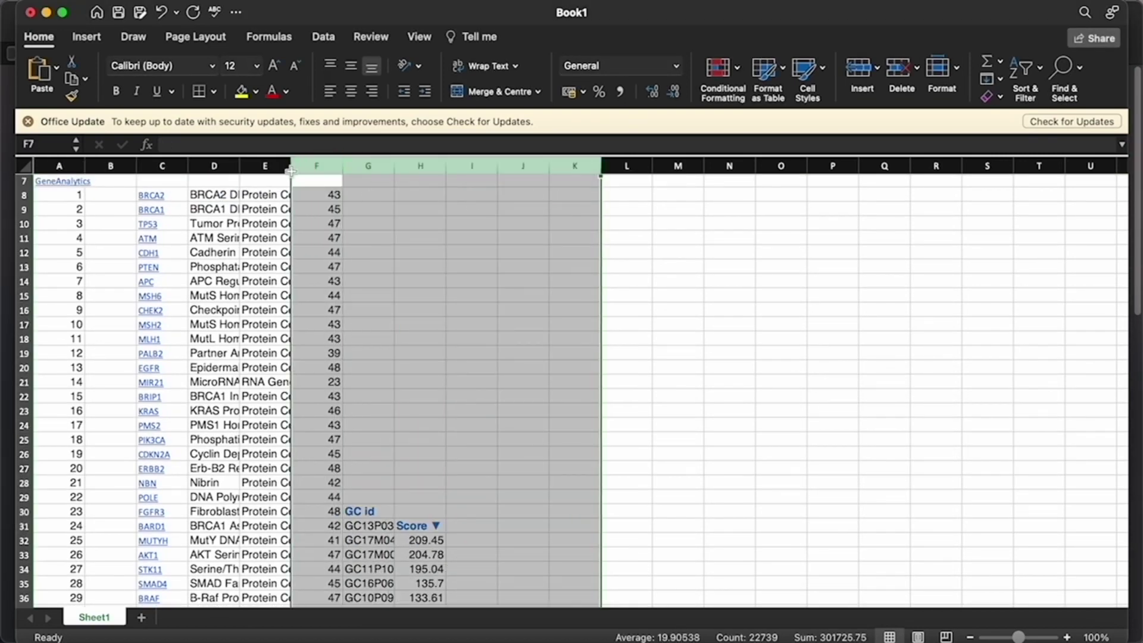
{"action": "left_click_drag", "start_coordinate": [274, 165], "coordinate": [516, 183]}
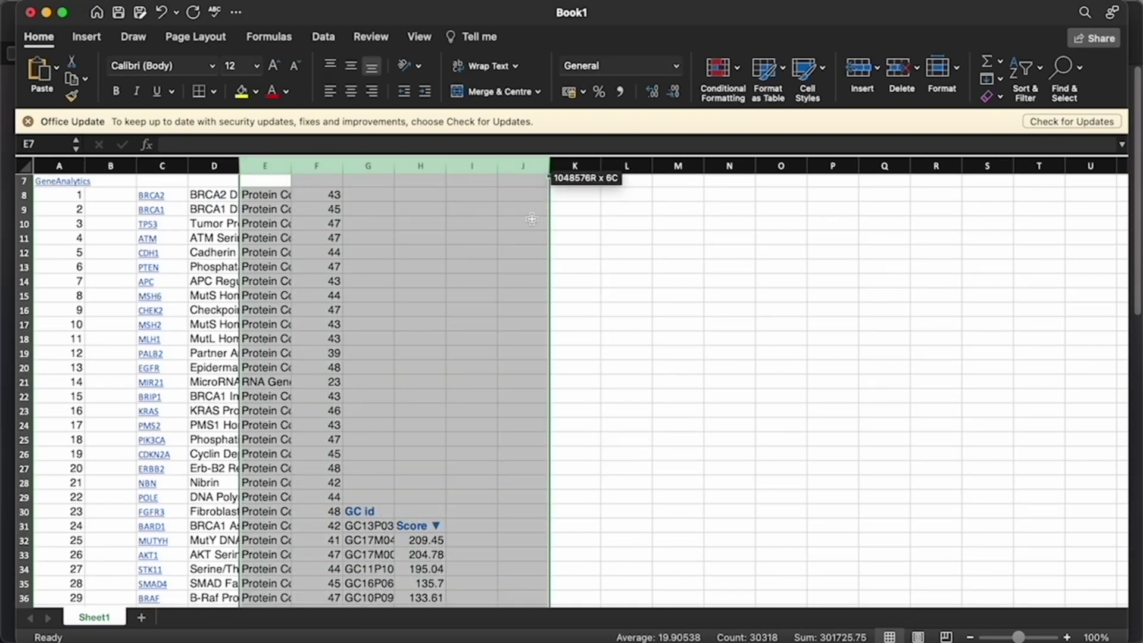
{"action": "right_click", "coordinate": [410, 257]}
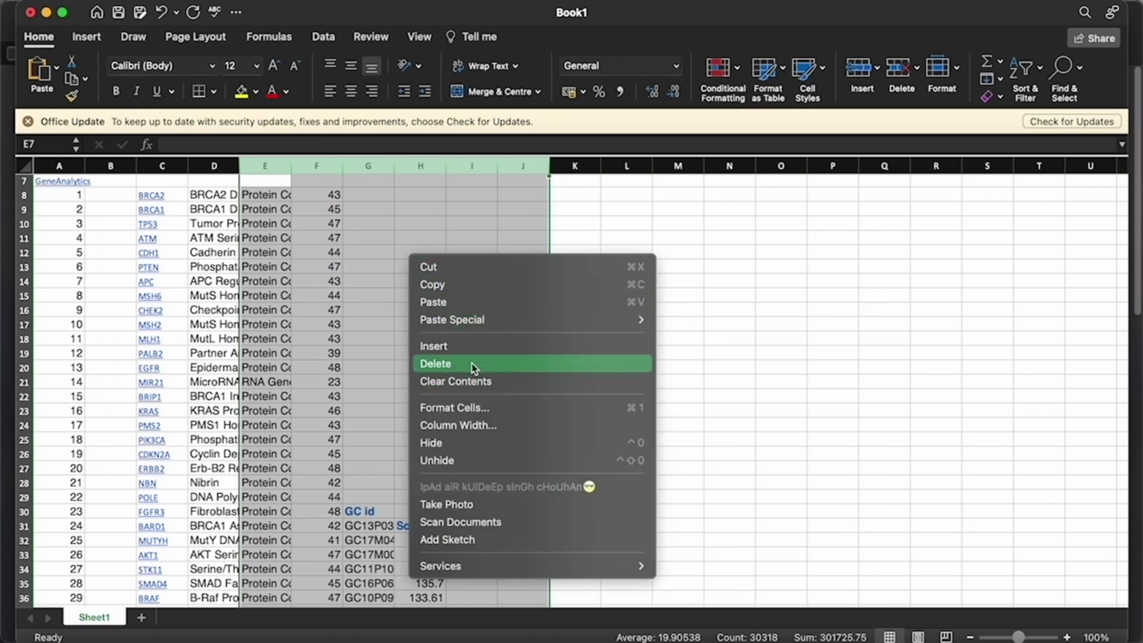
{"action": "left_click", "coordinate": [790, 384]}
{"action": "key", "text": "Delete"}
Delete columns D through L to remove the gene descriptions beside the symbols.
{"action": "left_click_drag", "start_coordinate": [265, 165], "coordinate": [631, 169]}
{"action": "right_click", "coordinate": [414, 258]}
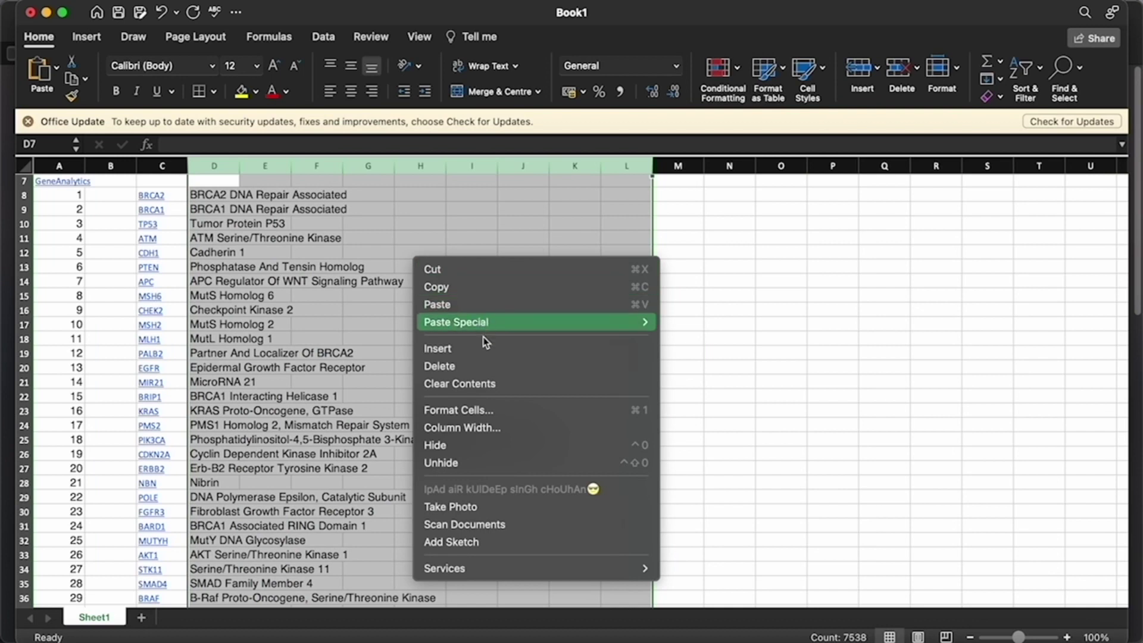
{"action": "left_click", "coordinate": [487, 366]}
{"action": "left_click", "coordinate": [797, 397]}
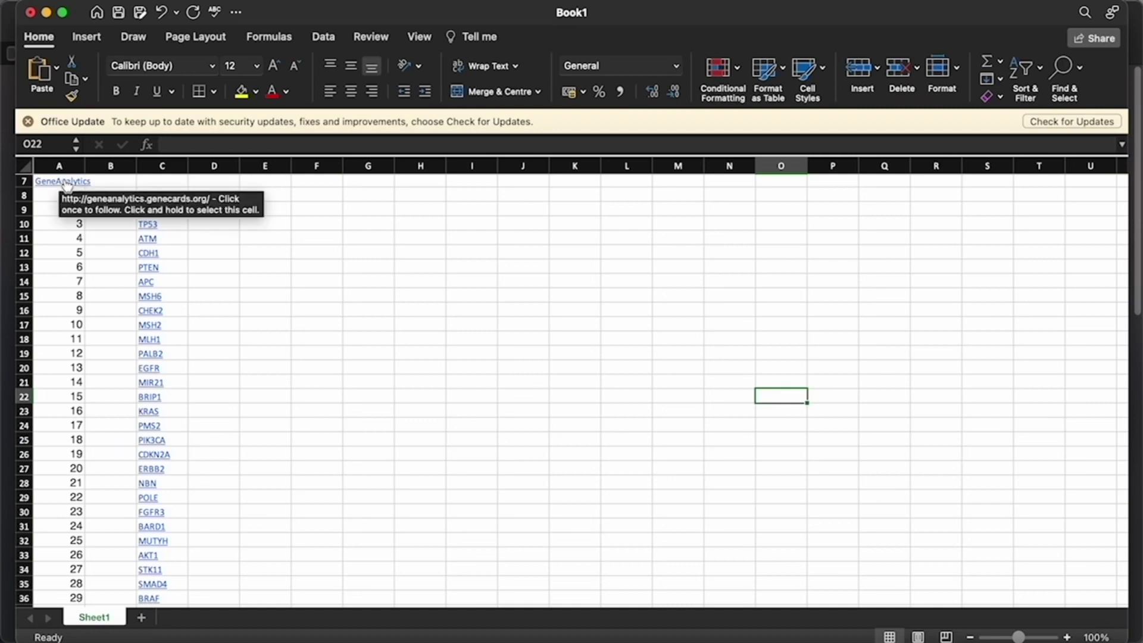
Delete cells A7:D7 containing the GeneAnalytics link, shifting the gene list up.
{"action": "left_click_drag", "start_coordinate": [67, 184], "coordinate": [188, 182]}
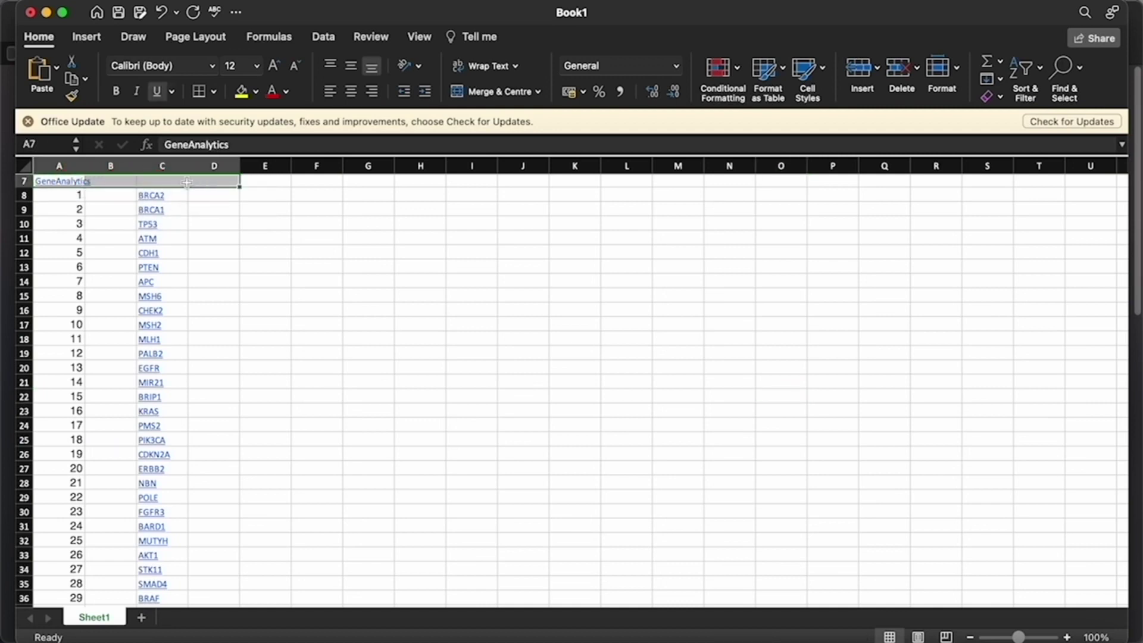
{"action": "right_click", "coordinate": [188, 181]}
{"action": "left_click", "coordinate": [234, 315]}
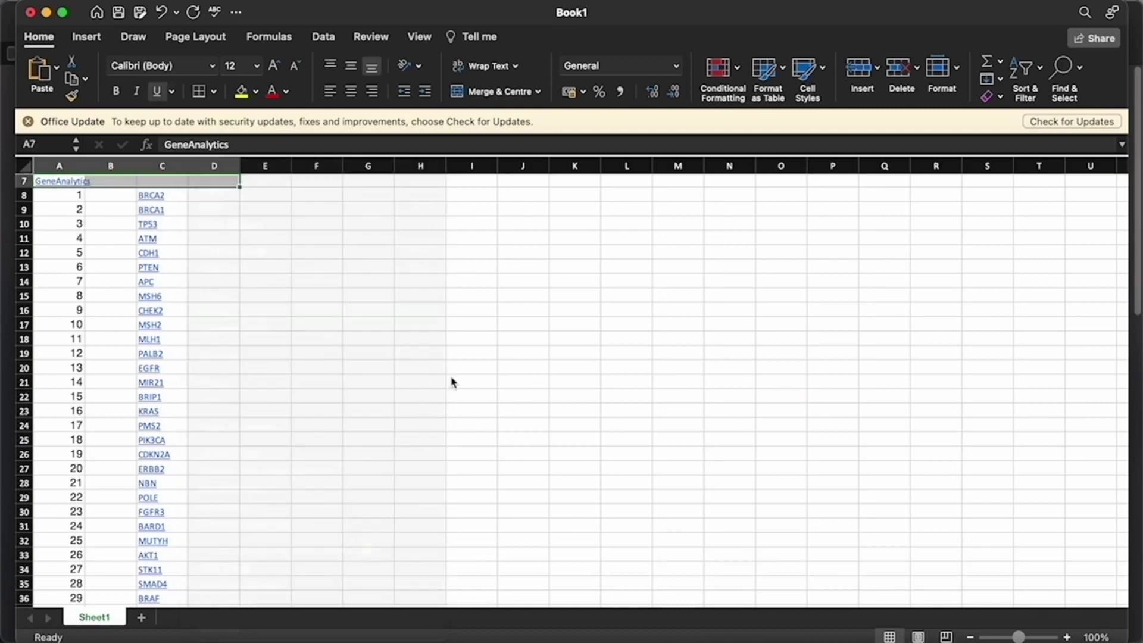
{"action": "left_click", "coordinate": [504, 434]}
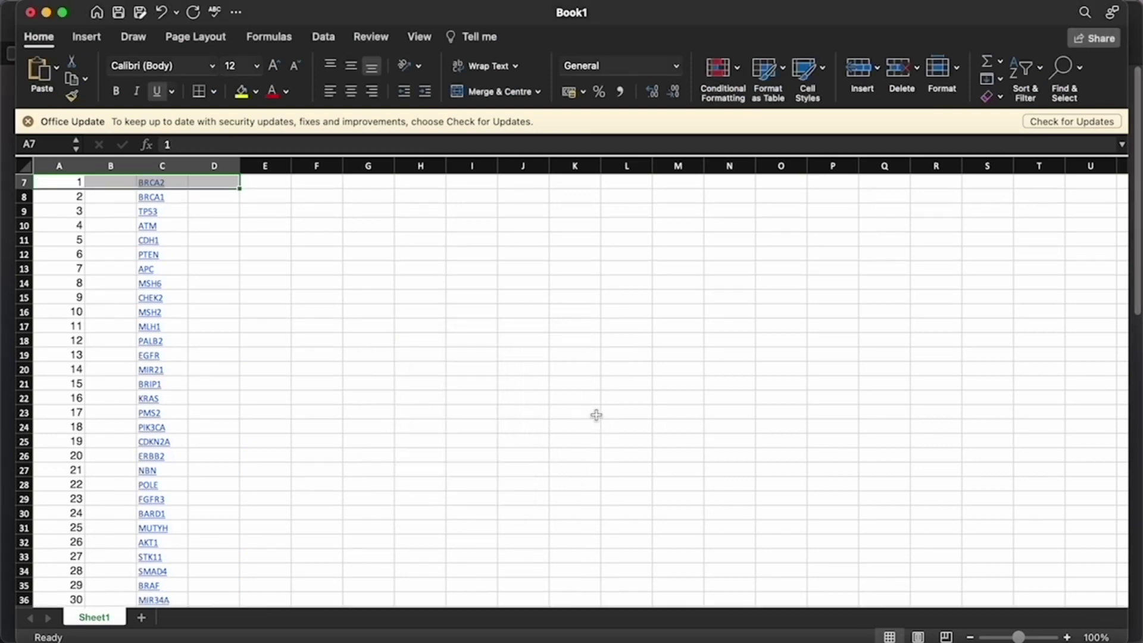
{"action": "left_click", "coordinate": [694, 326]}
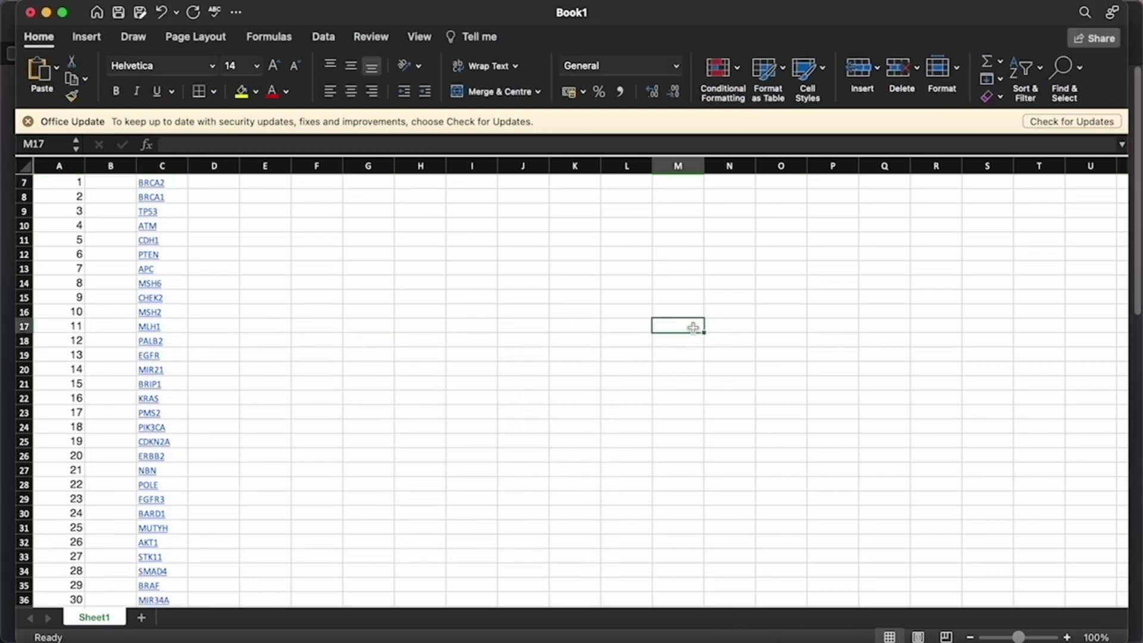
Save the workbook in Downloads as "cervical cancer gene card" in Excel Workbook (.xlsx) format.
{"action": "left_click", "coordinate": [118, 12]}
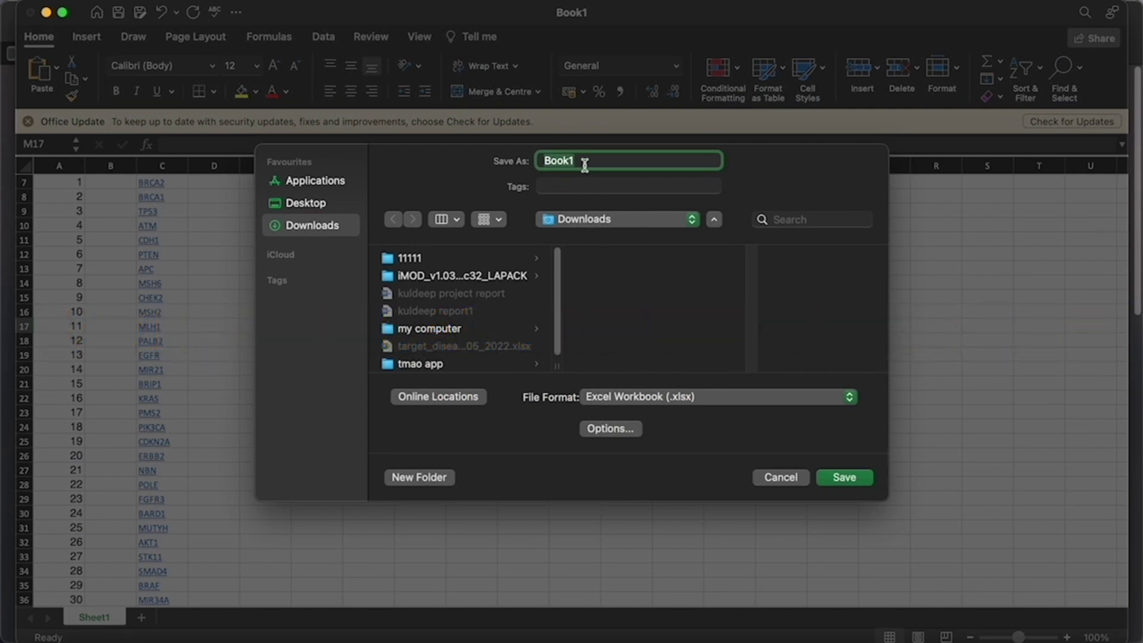
{"action": "type", "text": "cervical cancer gene card"}
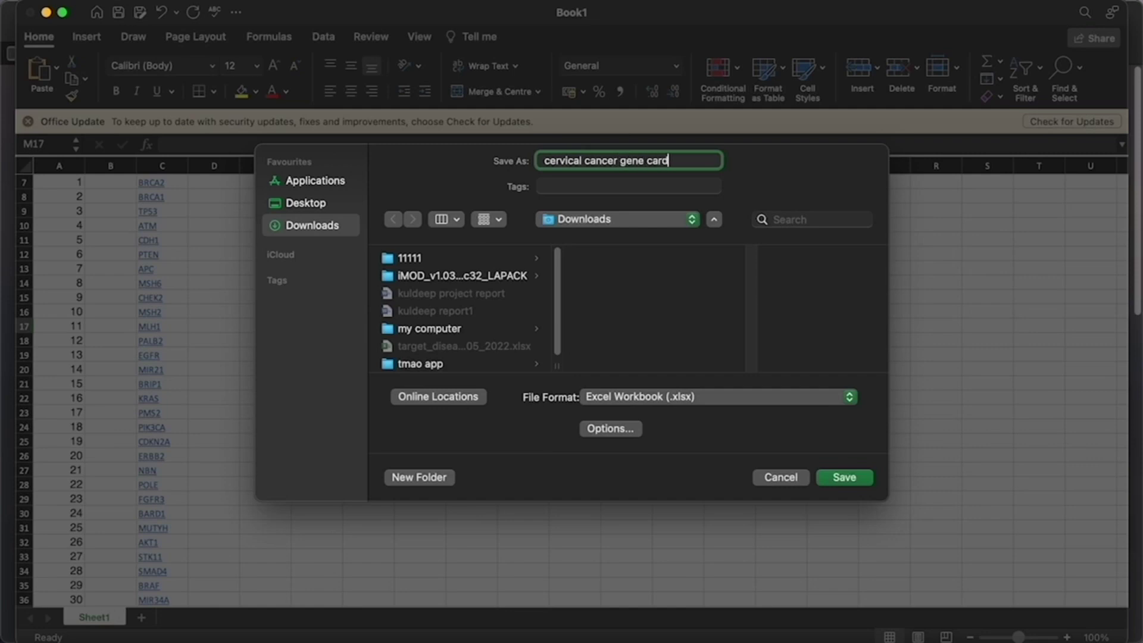
{"action": "key", "text": "Return"}
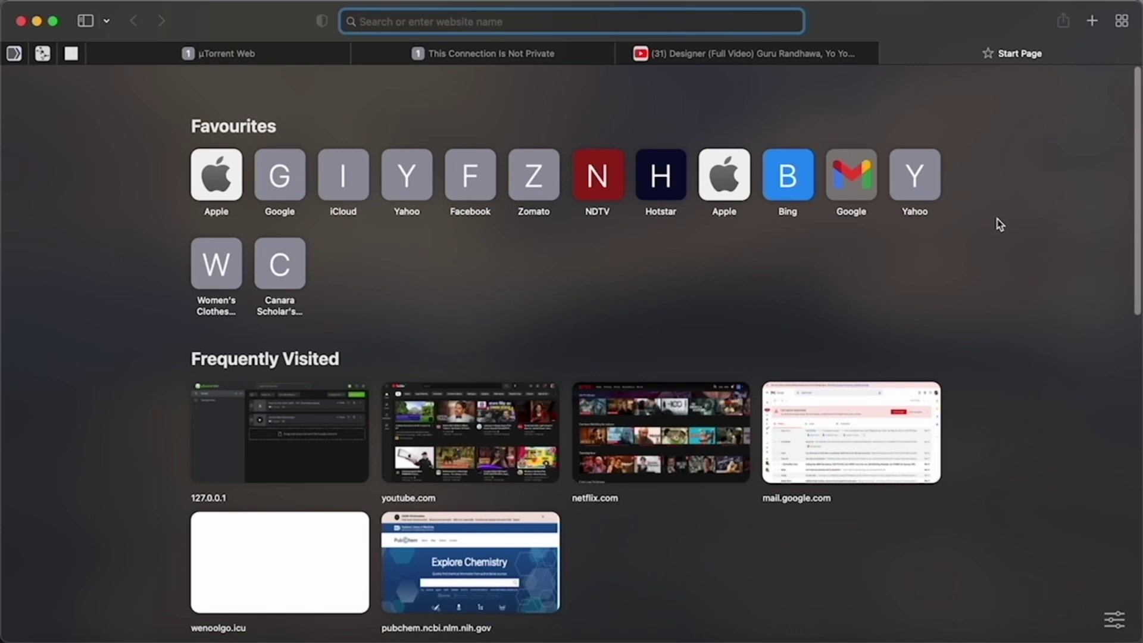
Open the HERB database at herb.ac.cn in Safari and choose Disease as the search item.
{"action": "type", "text": "her"}
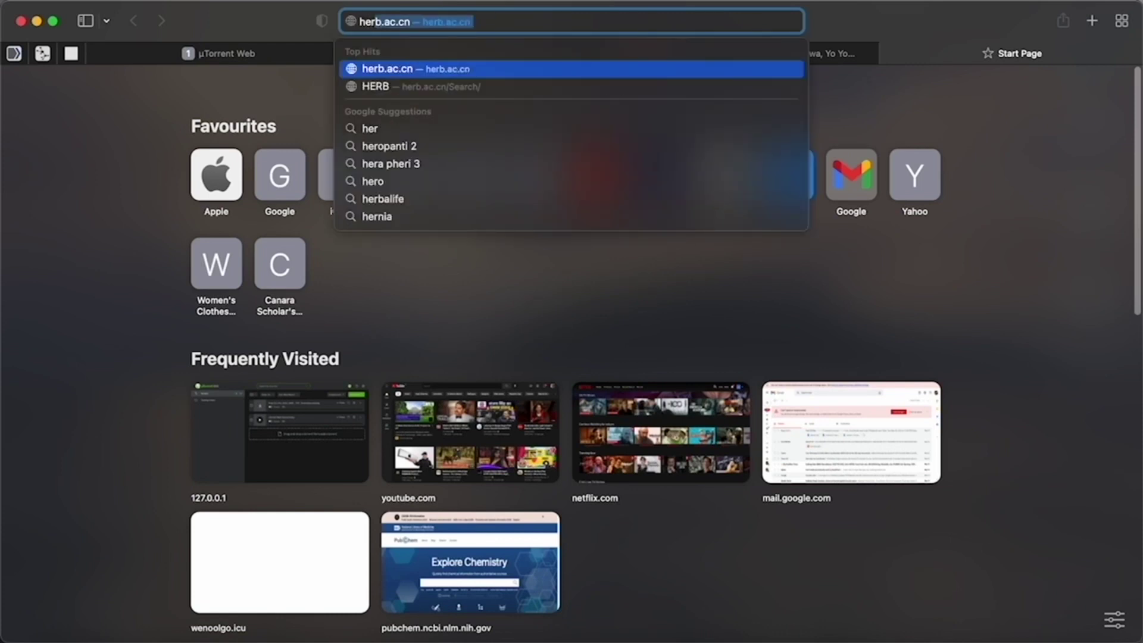
{"action": "left_click", "coordinate": [620, 72]}
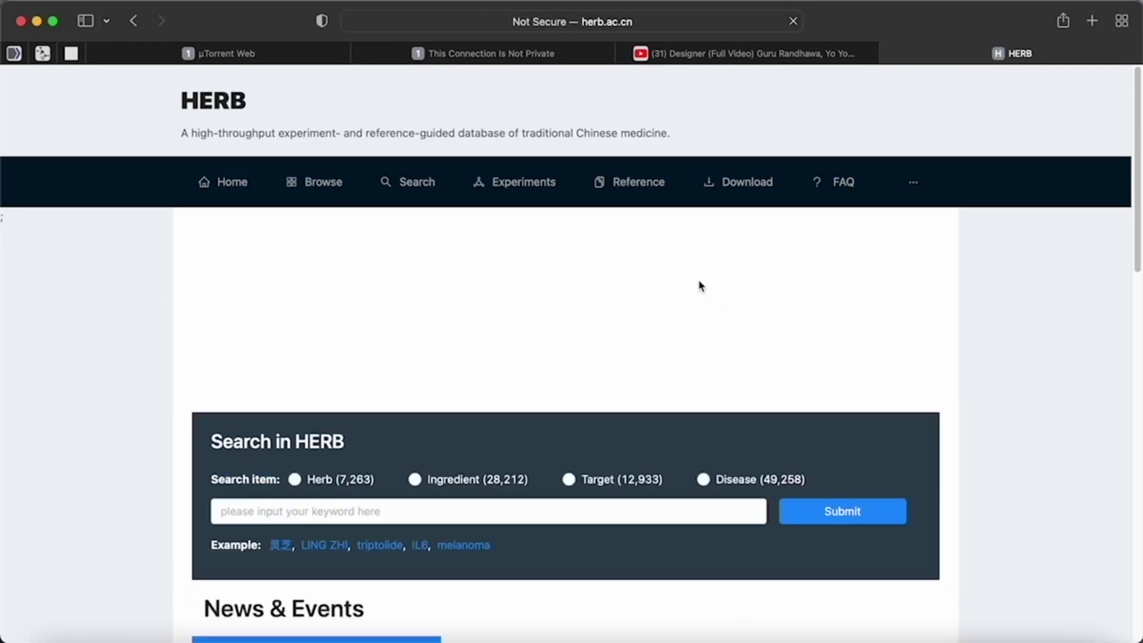
{"action": "left_click", "coordinate": [702, 478]}
{"action": "scroll", "coordinate": [709, 477], "scroll_direction": "down", "scroll_amount": 10}
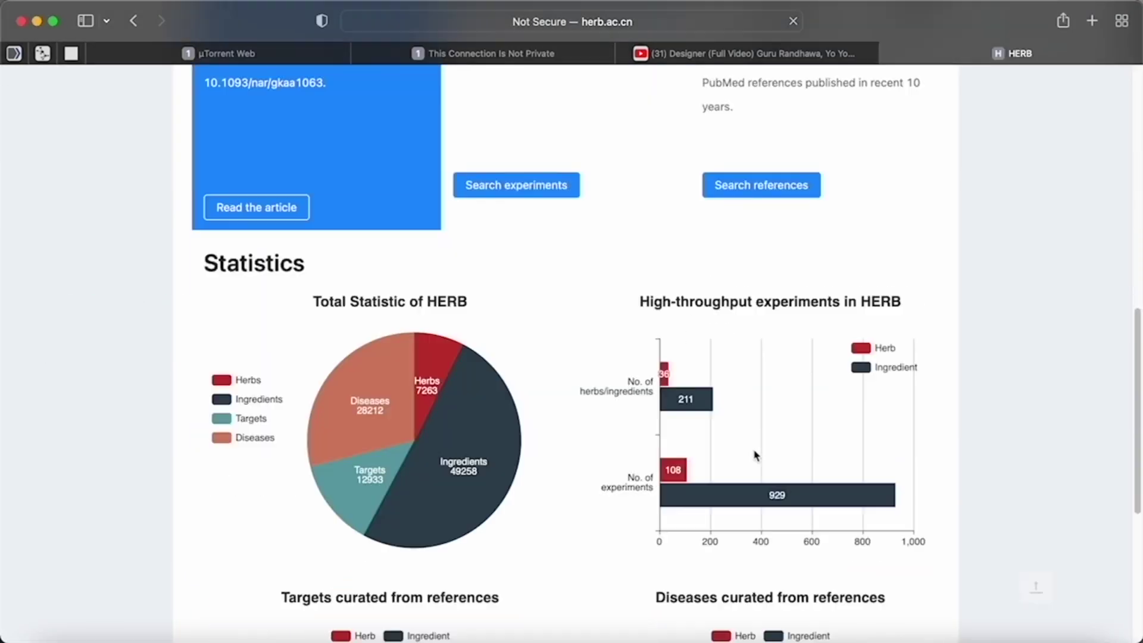
Search the HERB diseases for "cervical cancer" and open the details of the matching disease entry.
{"action": "scroll", "coordinate": [658, 378], "scroll_direction": "up", "scroll_amount": 8}
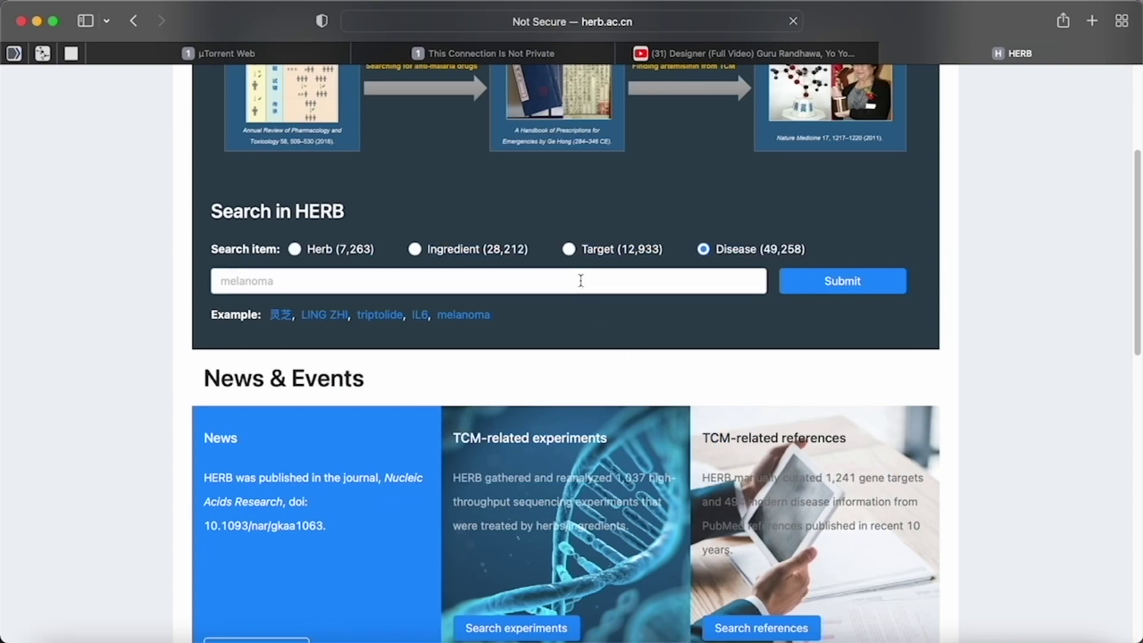
{"action": "left_click", "coordinate": [581, 280]}
{"action": "type", "text": "cervical cancer"}
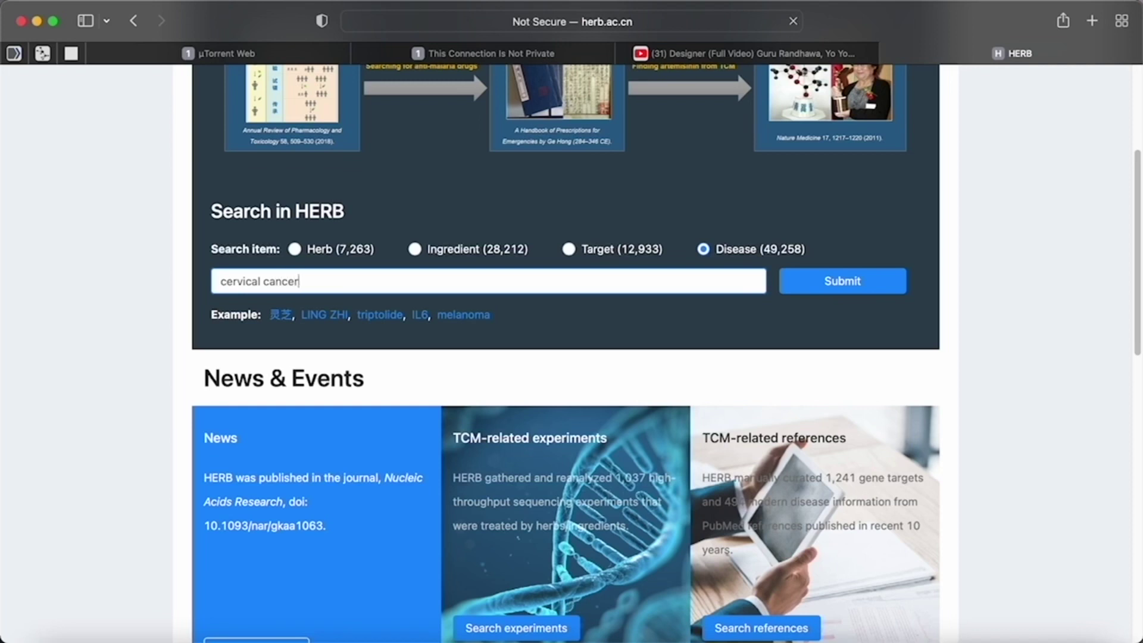
{"action": "left_click", "coordinate": [831, 291]}
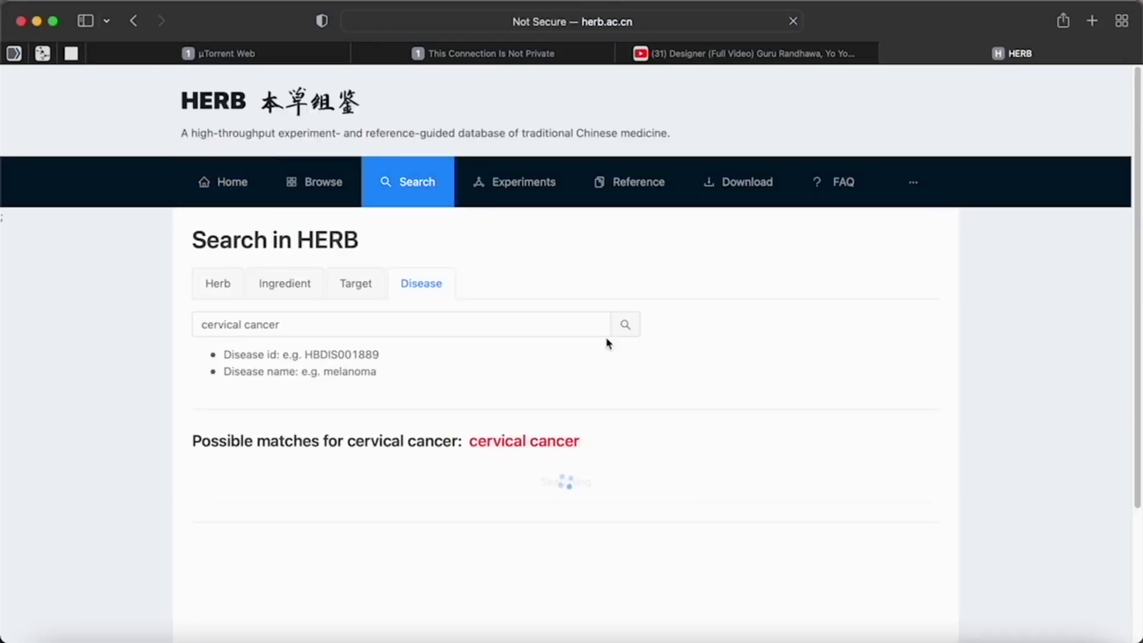
{"action": "scroll", "coordinate": [370, 316], "scroll_direction": "down", "scroll_amount": 3}
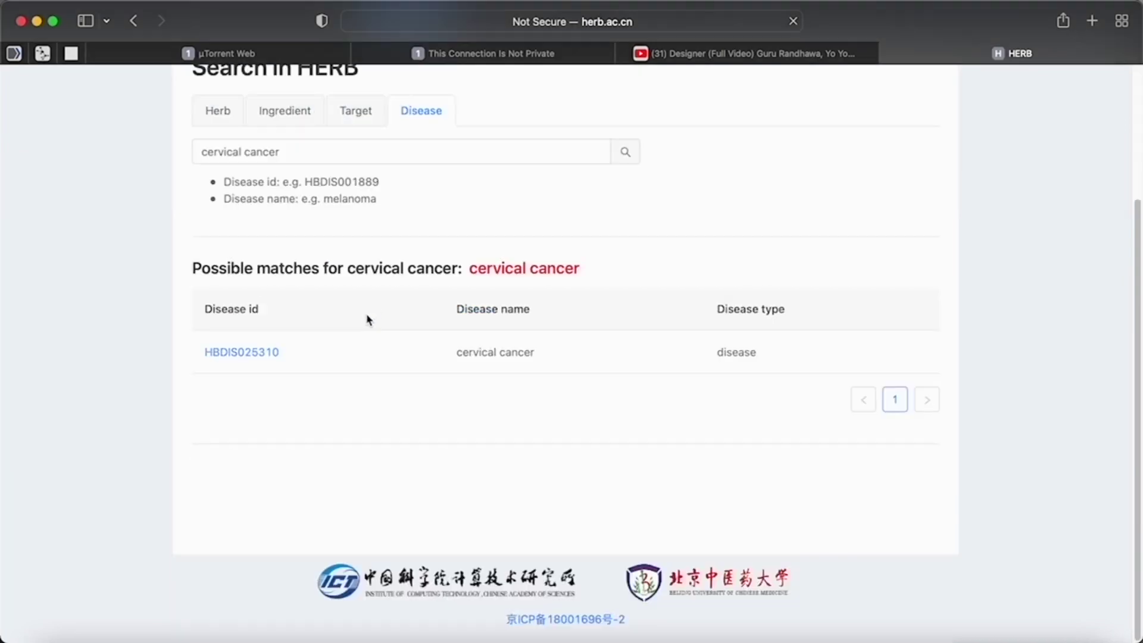
{"action": "left_click", "coordinate": [240, 351]}
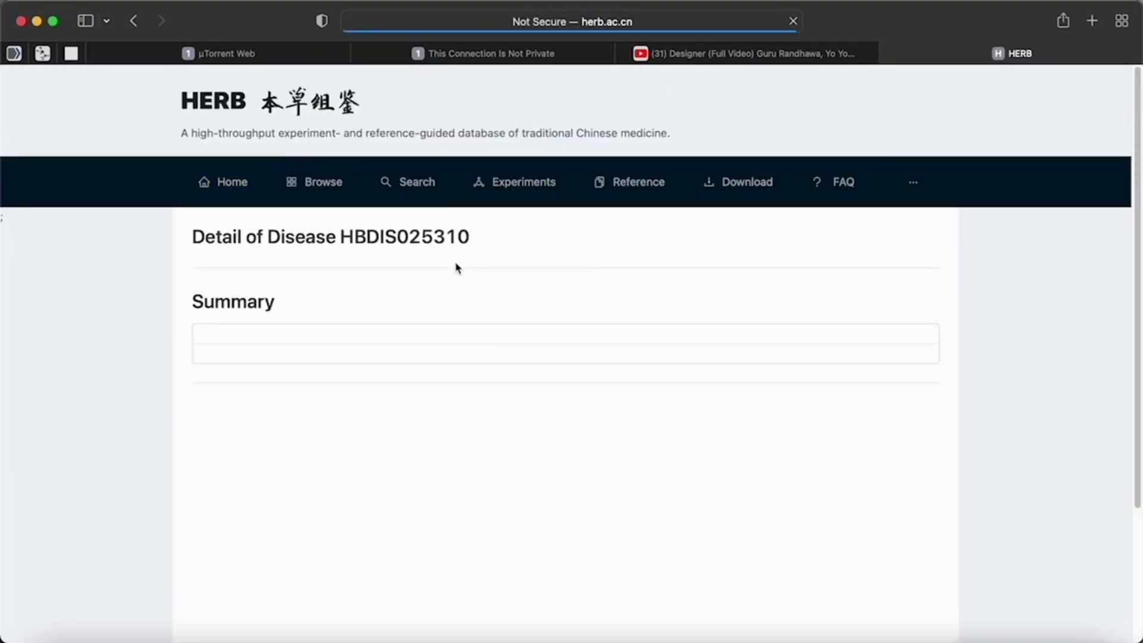
Examine the cervical cancer summary and its tables of related herbs, disease related ingredients and related gene targets.
{"action": "scroll", "coordinate": [468, 335], "scroll_direction": "down", "scroll_amount": 3}
{"action": "scroll", "coordinate": [468, 335], "scroll_direction": "up", "scroll_amount": 3}
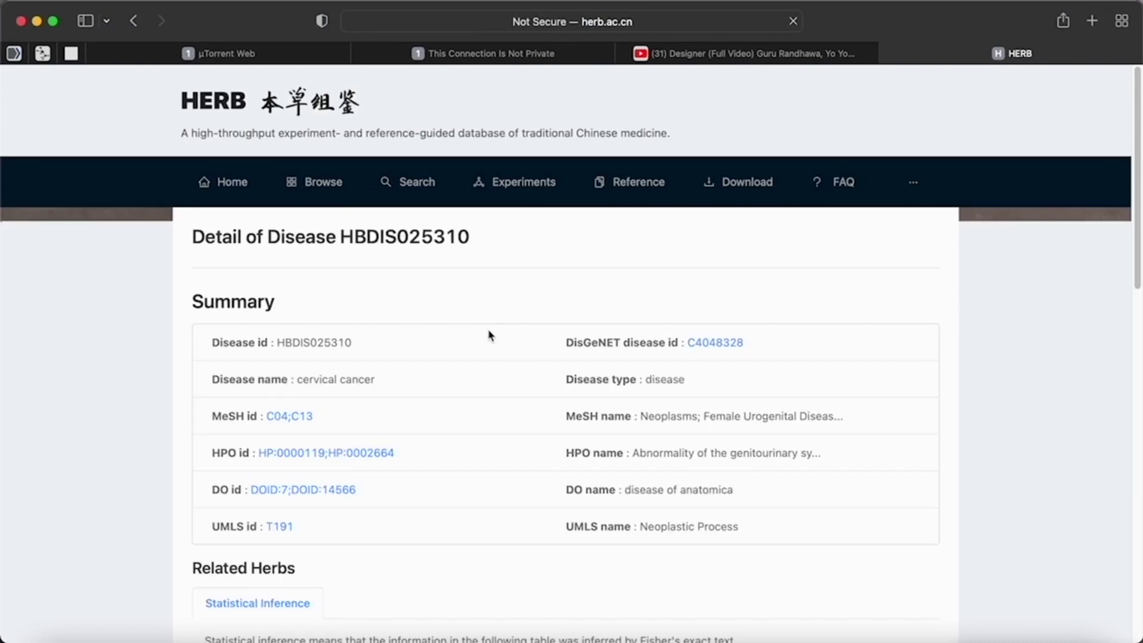
{"action": "scroll", "coordinate": [488, 331], "scroll_direction": "down", "scroll_amount": 15}
{"action": "scroll", "coordinate": [487, 332], "scroll_direction": "up", "scroll_amount": 15}
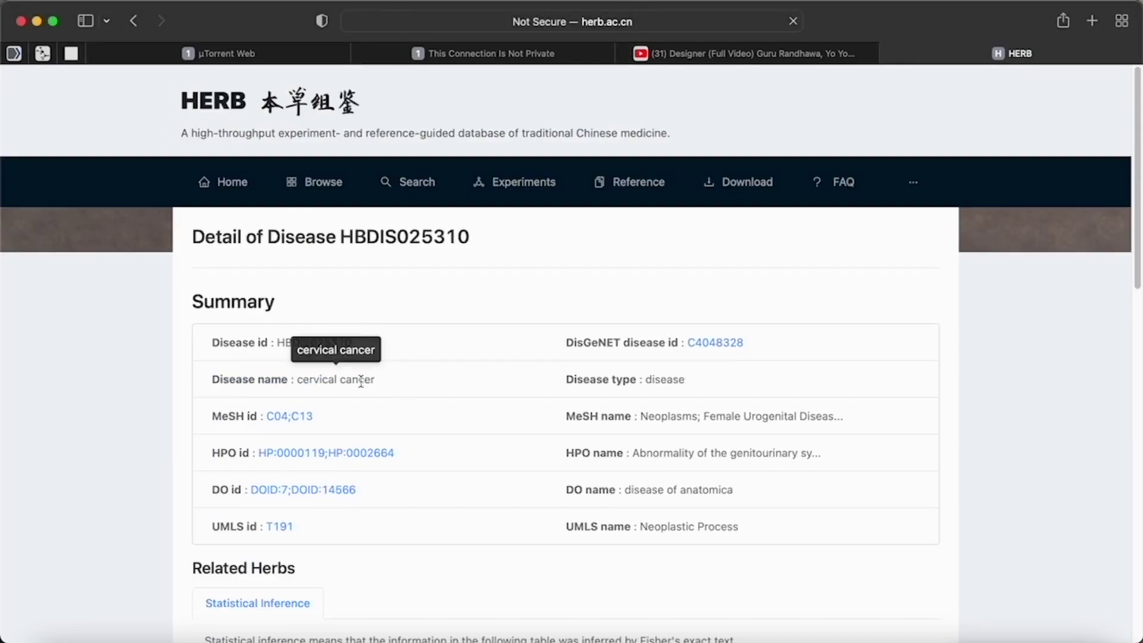
{"action": "scroll", "coordinate": [399, 428], "scroll_direction": "down", "scroll_amount": 5}
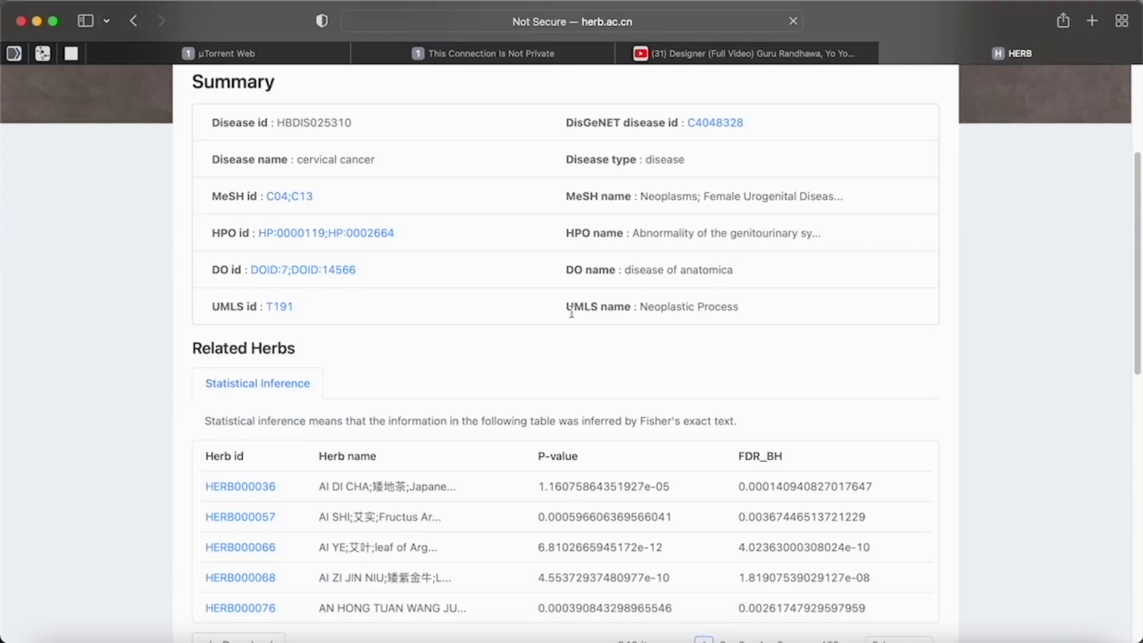
{"action": "scroll", "coordinate": [571, 312], "scroll_direction": "down", "scroll_amount": 5}
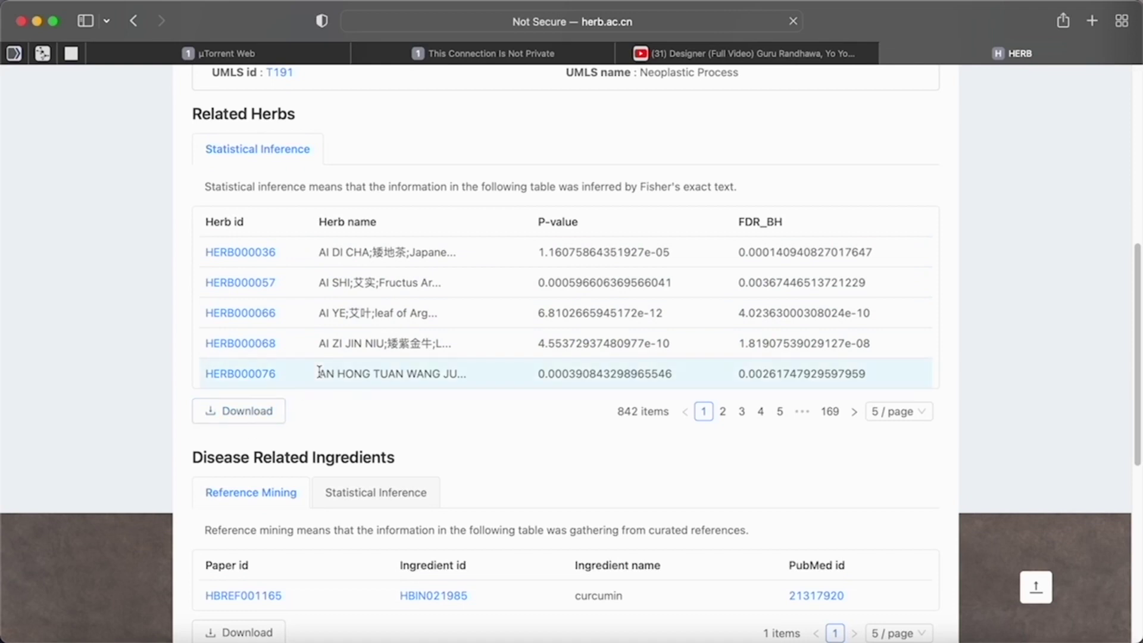
{"action": "scroll", "coordinate": [319, 372], "scroll_direction": "down", "scroll_amount": 7}
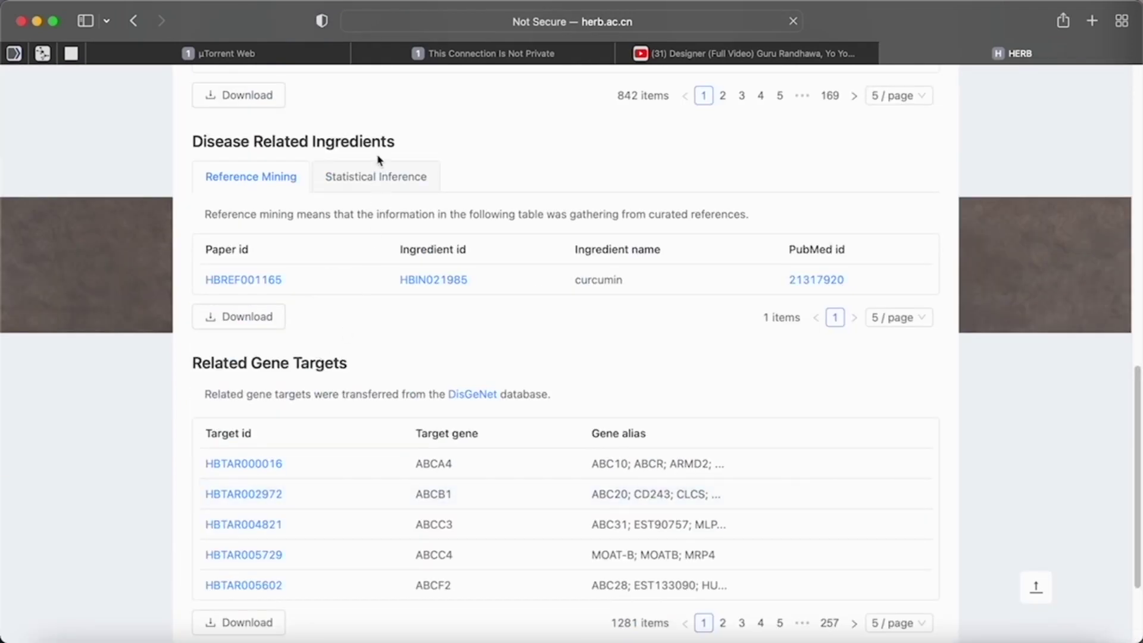
Show the Statistical Inference results under Disease Related Ingredients and download that ingredient table.
{"action": "left_click", "coordinate": [376, 190]}
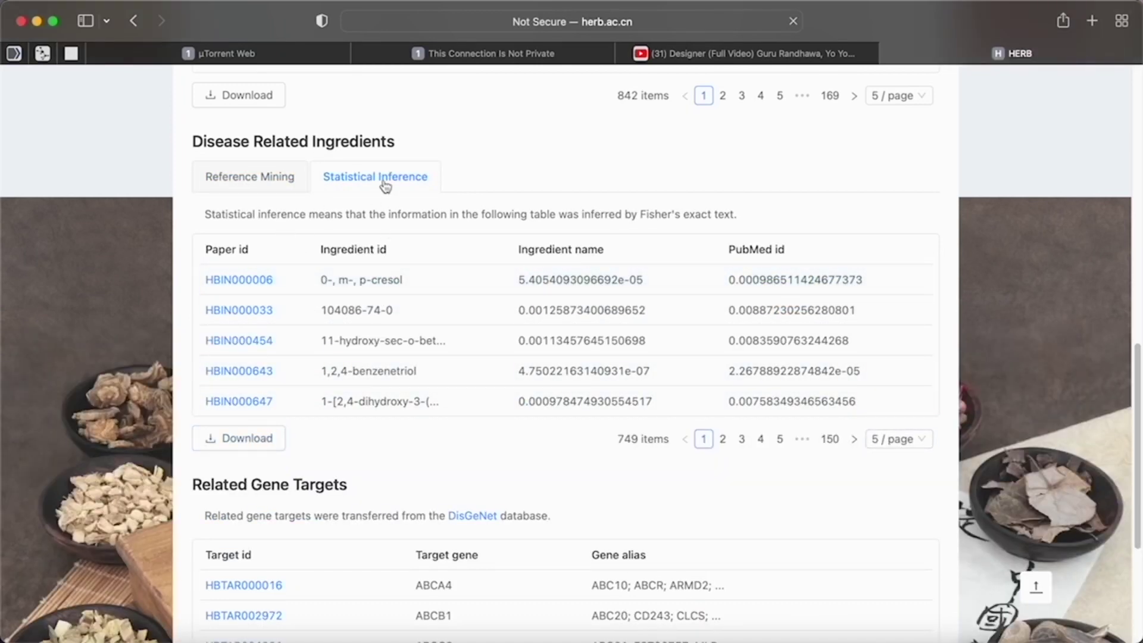
{"action": "left_click", "coordinate": [239, 438]}
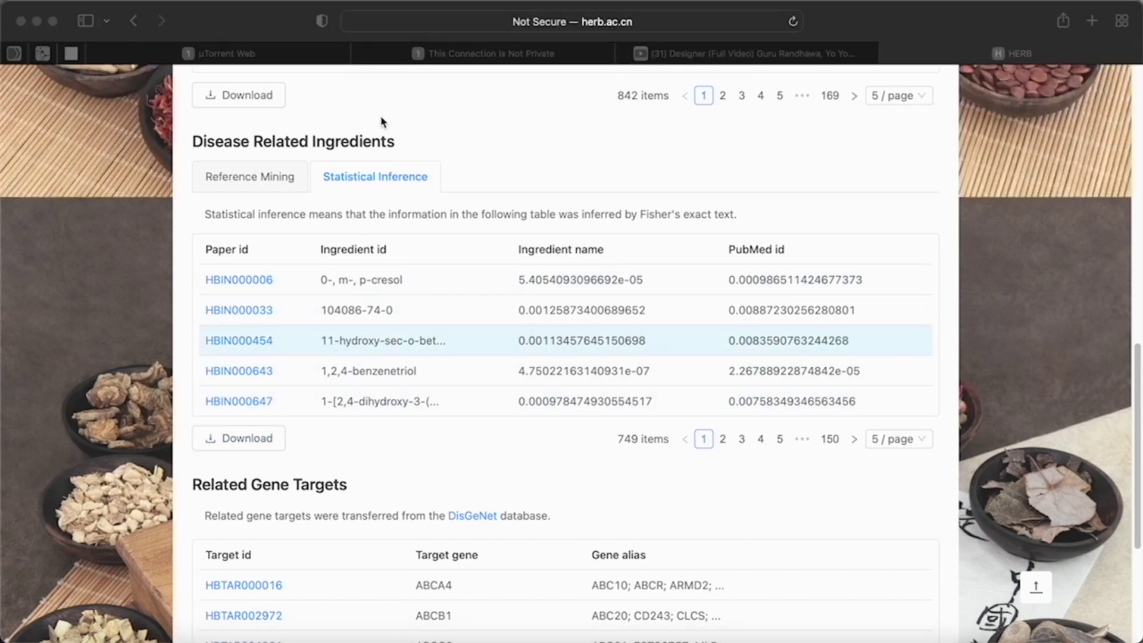
{"action": "scroll", "coordinate": [364, 250], "scroll_direction": "down", "scroll_amount": 1}
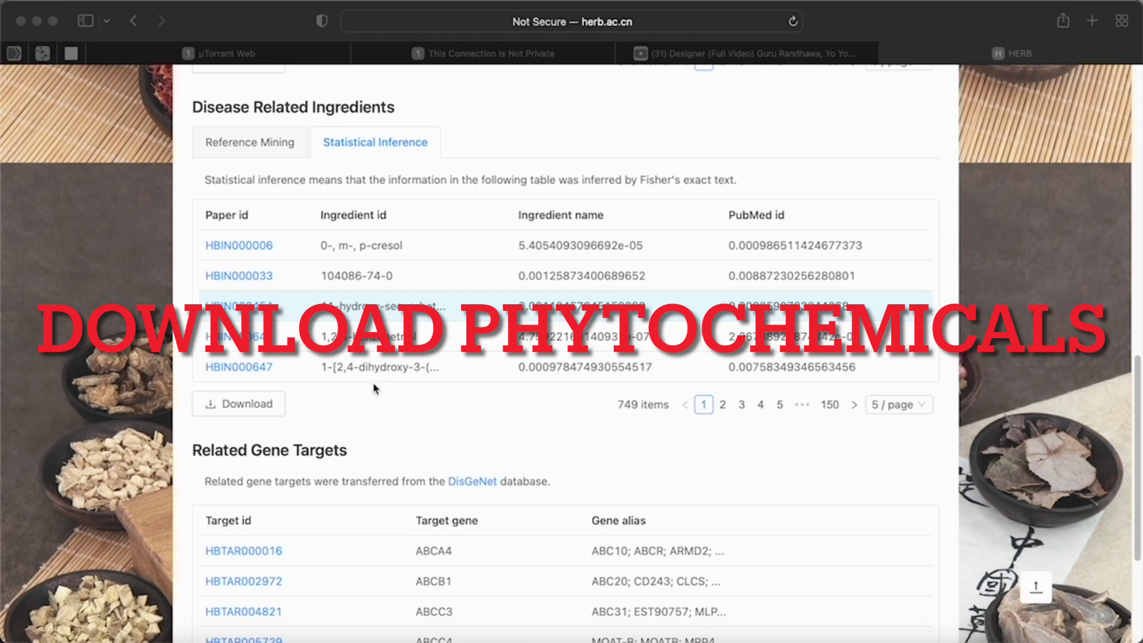
{"action": "left_click", "coordinate": [238, 402]}
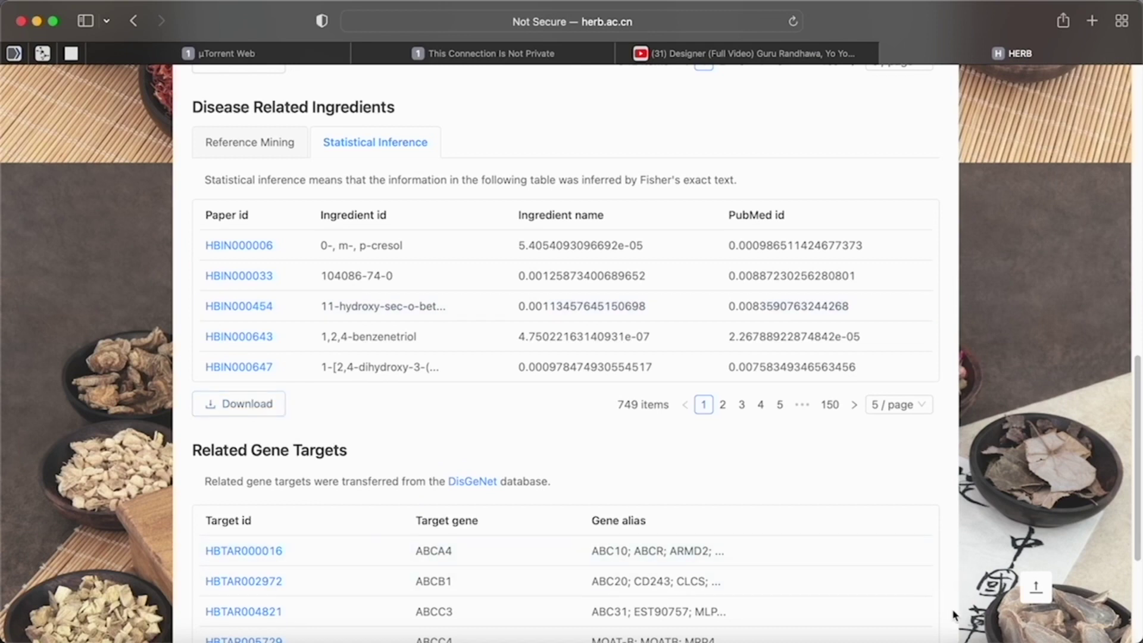
{"action": "left_click", "coordinate": [263, 410]}
Open the downloaded ingredient_disease31_5_2022.xlsx in Excel and look through its rows.
{"action": "left_click", "coordinate": [1031, 21]}
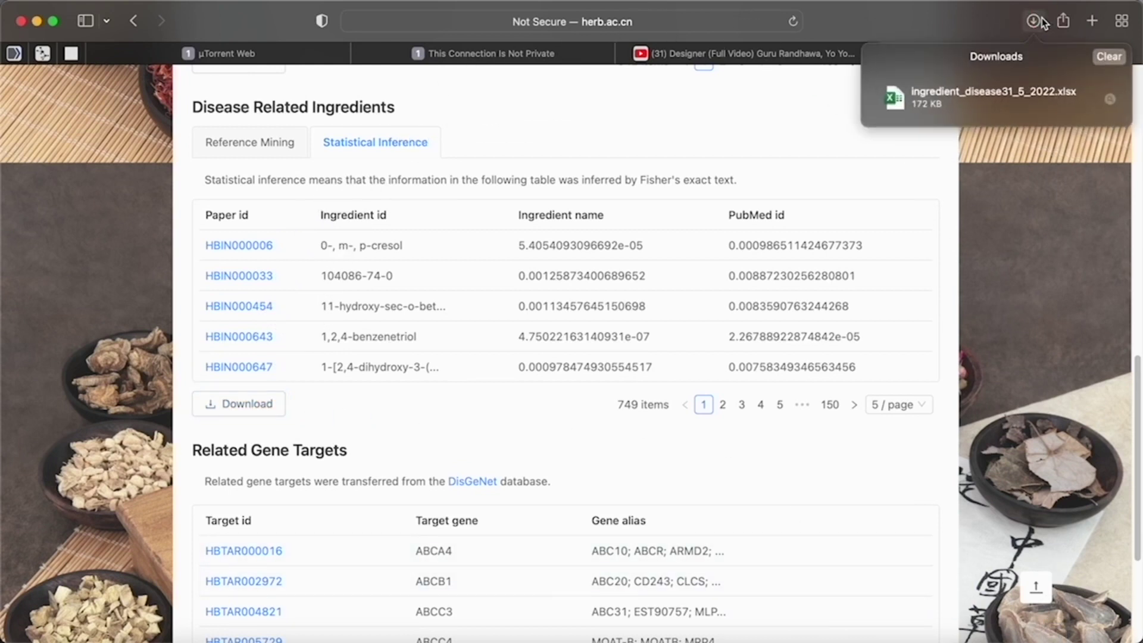
{"action": "left_click", "coordinate": [1018, 105]}
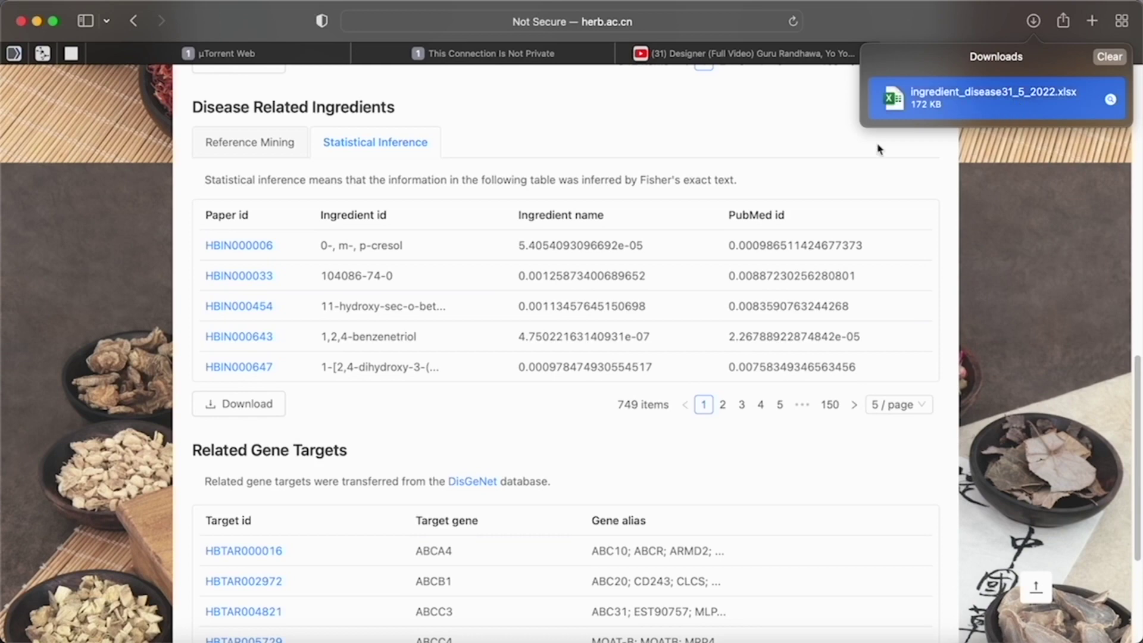
{"action": "double_click", "coordinate": [1012, 105]}
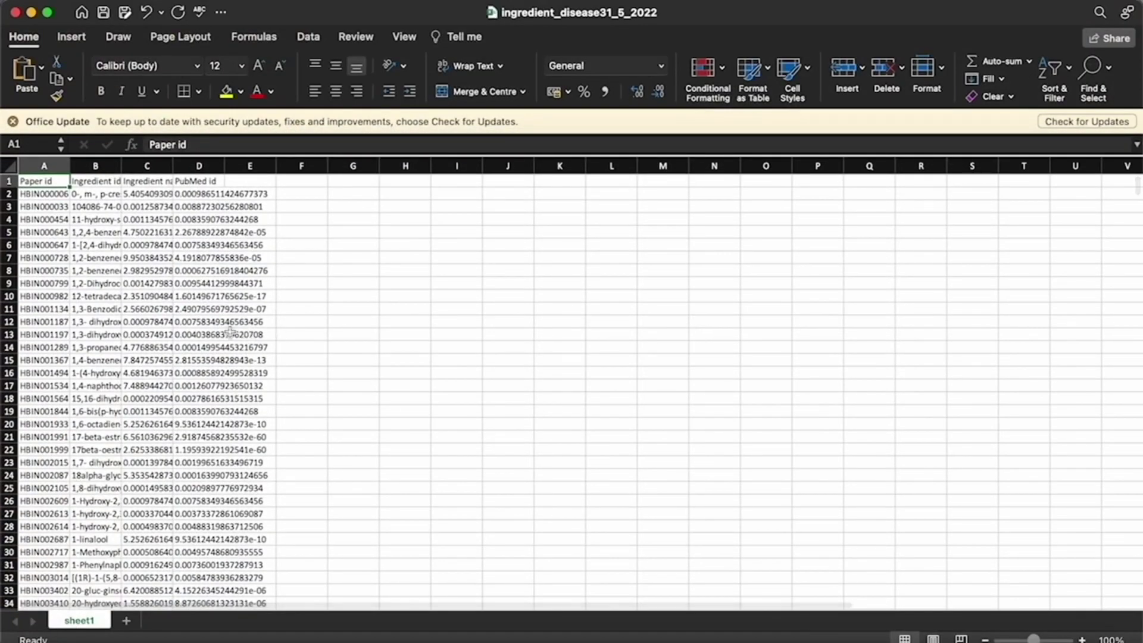
{"action": "scroll", "coordinate": [299, 338], "scroll_direction": "down", "scroll_amount": 10}
{"action": "scroll", "coordinate": [233, 313], "scroll_direction": "up", "scroll_amount": 10}
{"action": "scroll", "coordinate": [232, 313], "scroll_direction": "up", "scroll_amount": 1}
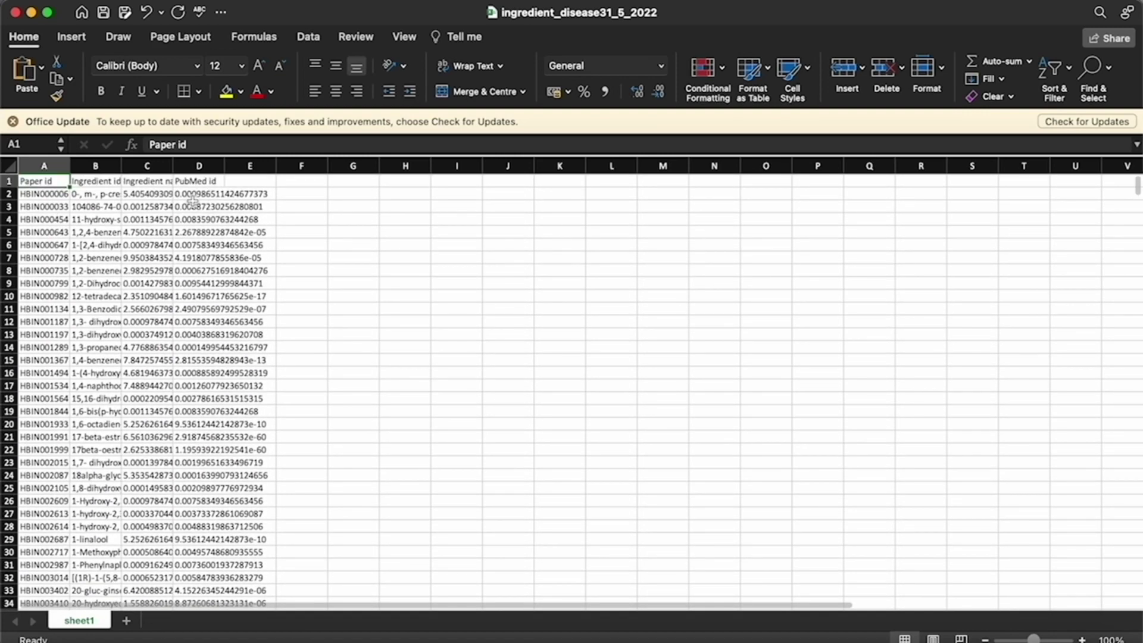
Delete columns C through J, removing the Ingredient name and PubMed id data.
{"action": "left_click_drag", "start_coordinate": [497, 188], "coordinate": [497, 189]}
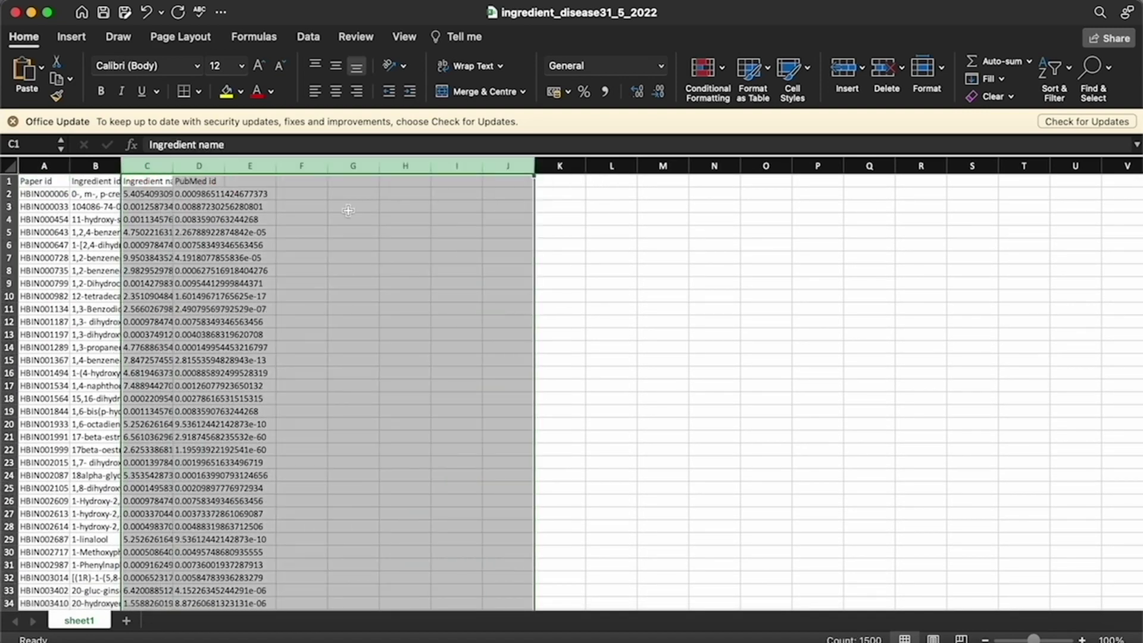
{"action": "right_click", "coordinate": [349, 210]}
{"action": "left_click", "coordinate": [433, 315]}
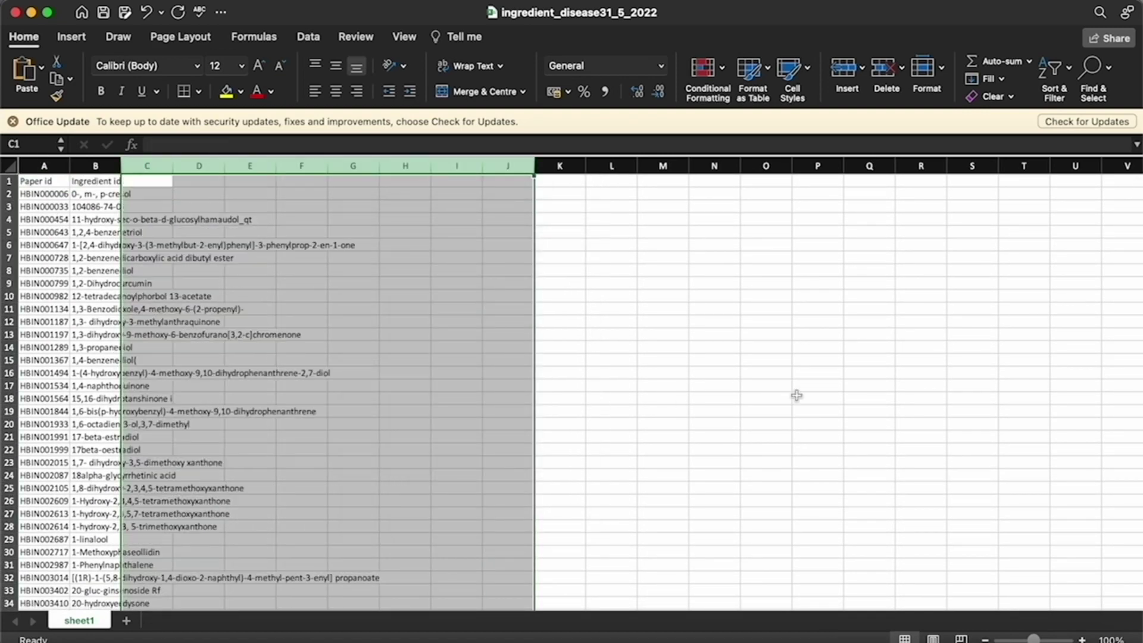
{"action": "left_click", "coordinate": [677, 347]}
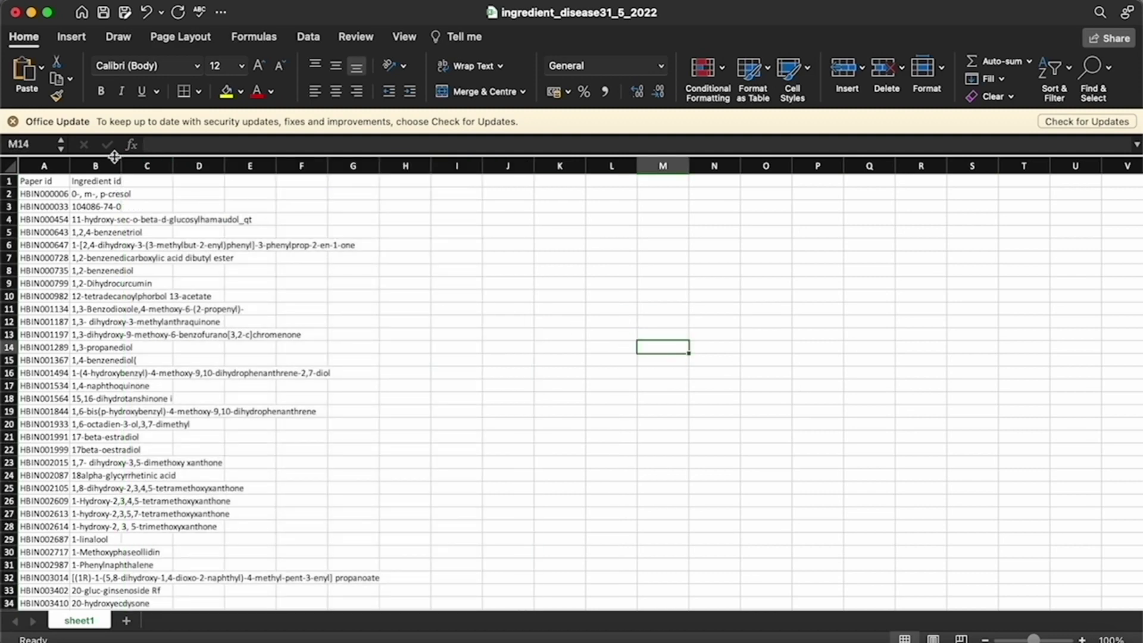
Delete the Paper id column and insert an empty column A before the Ingredient id column.
{"action": "left_click", "coordinate": [39, 165]}
{"action": "right_click", "coordinate": [39, 168]}
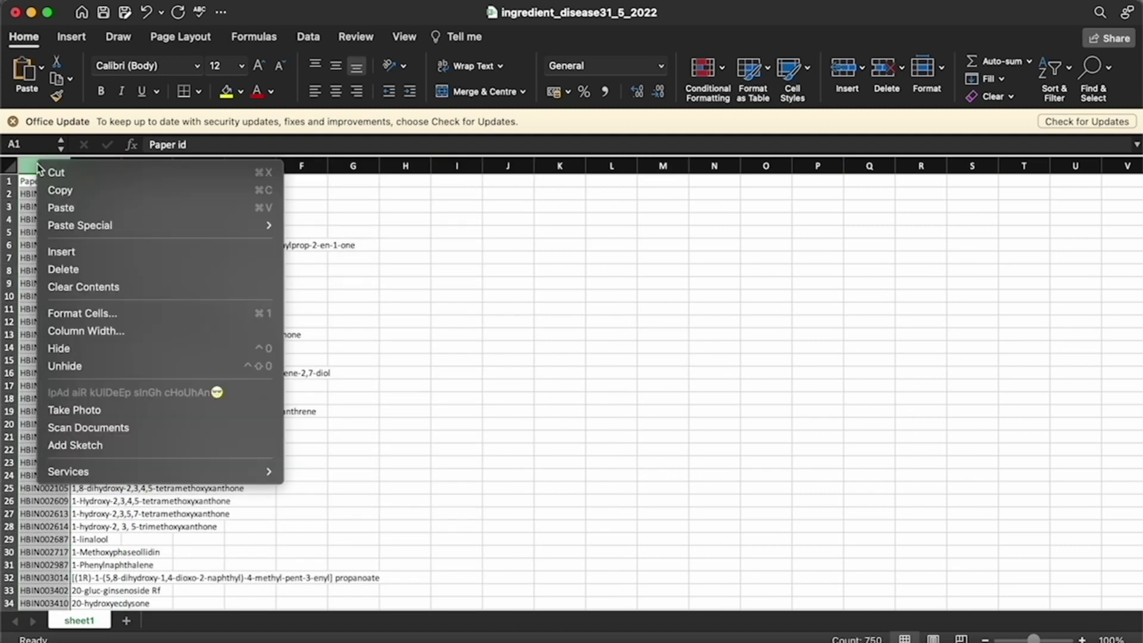
{"action": "left_click", "coordinate": [107, 270]}
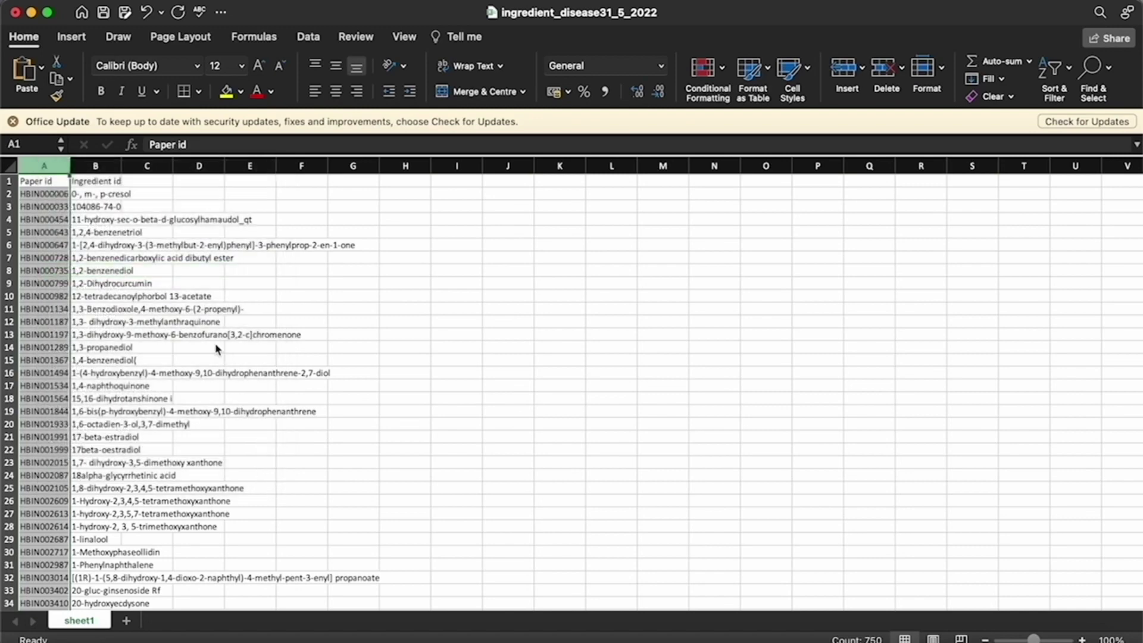
{"action": "right_click", "coordinate": [53, 161]}
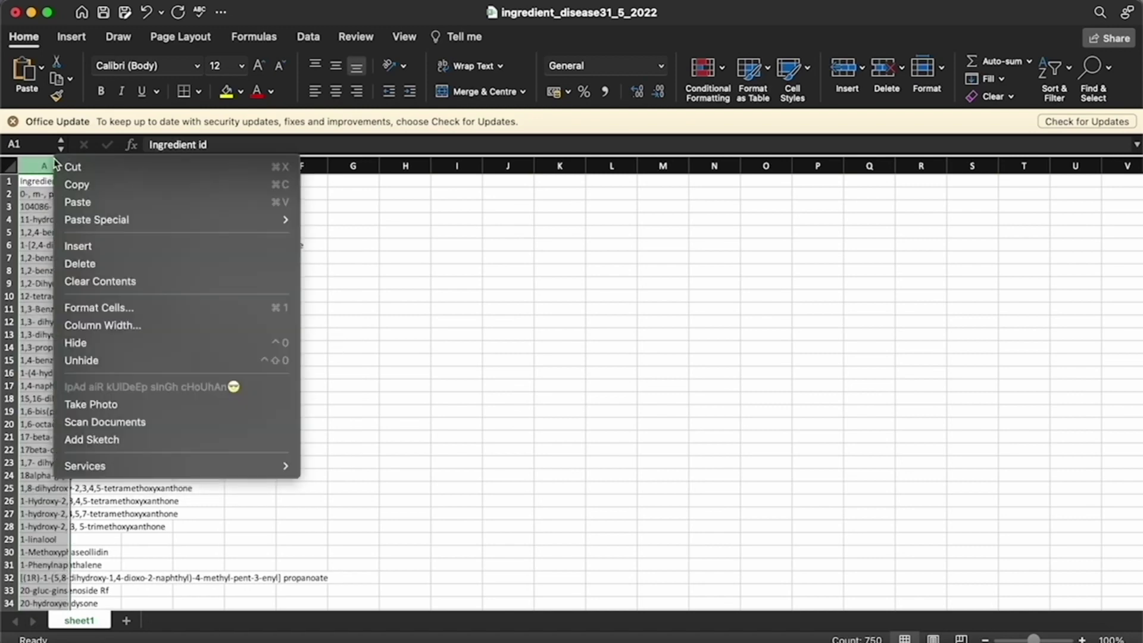
{"action": "left_click", "coordinate": [112, 246]}
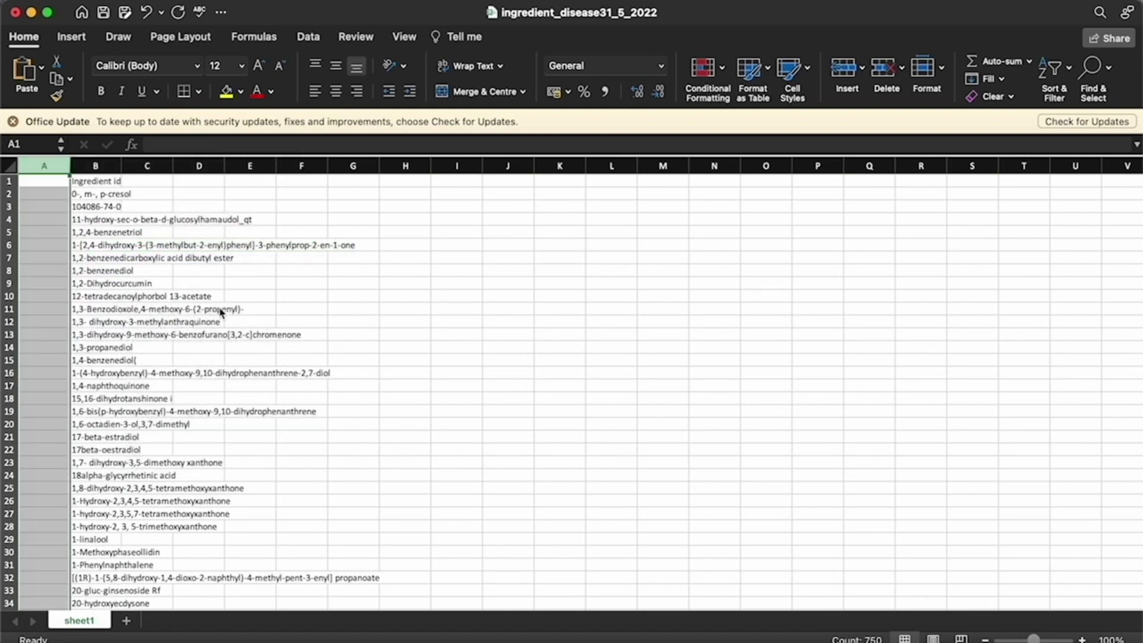
Look through the list of phytochemical names in the Ingredient id column.
{"action": "left_click", "coordinate": [51, 181]}
{"action": "left_click", "coordinate": [49, 195]}
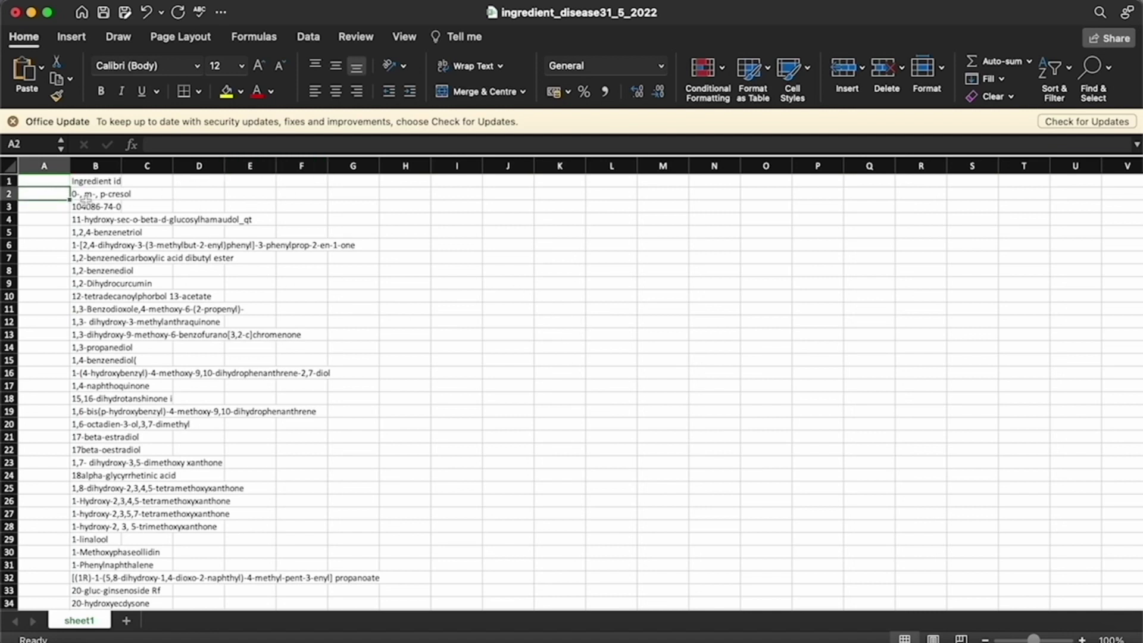
{"action": "scroll", "coordinate": [204, 219], "scroll_direction": "up", "scroll_amount": 2}
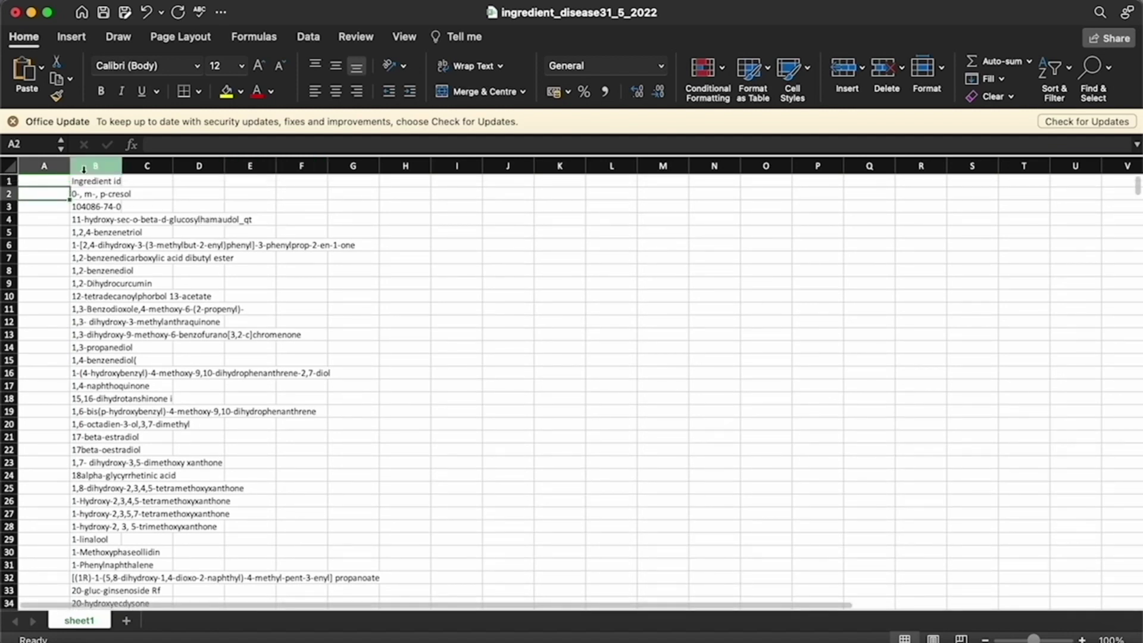
{"action": "left_click", "coordinate": [99, 183]}
{"action": "left_click", "coordinate": [530, 313]}
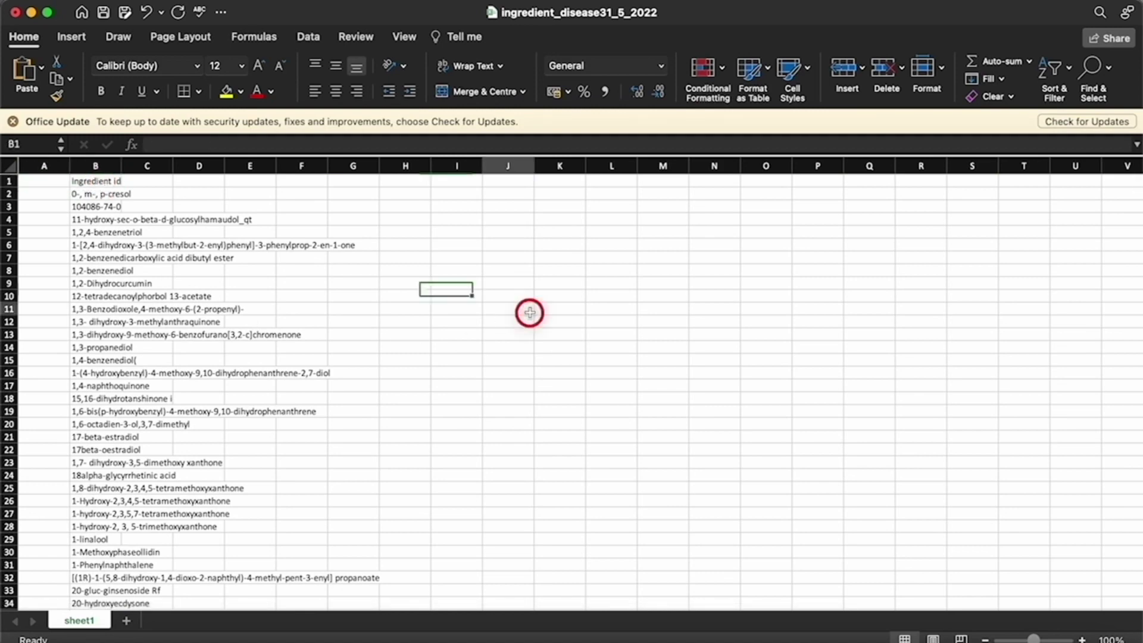
{"action": "scroll", "coordinate": [94, 228], "scroll_direction": "down", "scroll_amount": 10}
{"action": "scroll", "coordinate": [94, 228], "scroll_direction": "up", "scroll_amount": 9}
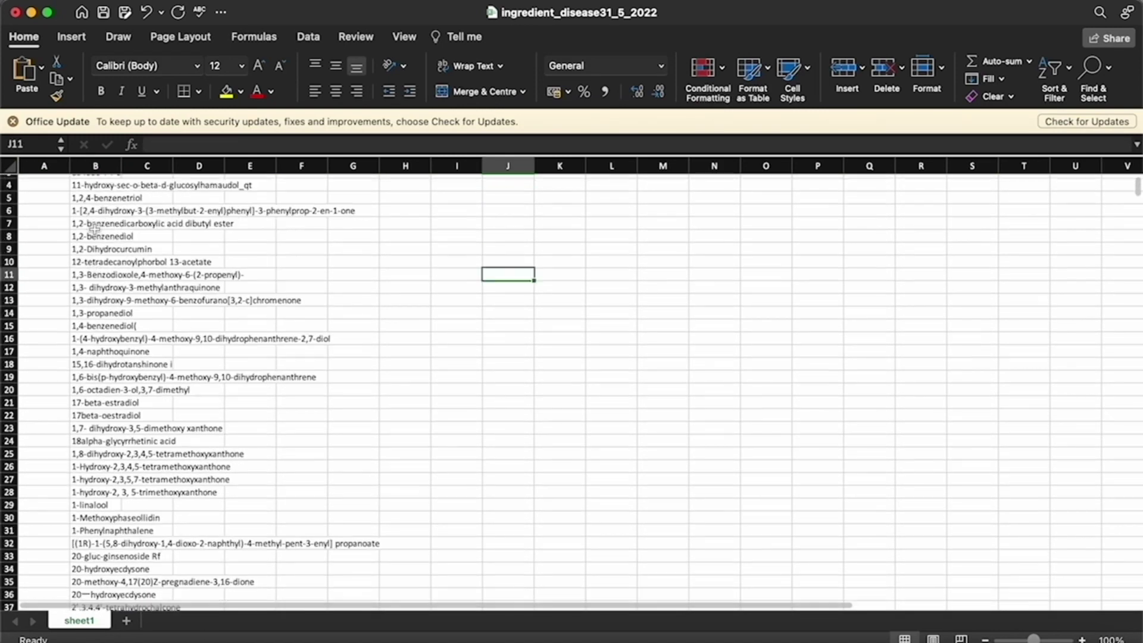
Widen column B to about four times its width so the ingredient names fit better.
{"action": "scroll", "coordinate": [94, 228], "scroll_direction": "up", "scroll_amount": 1}
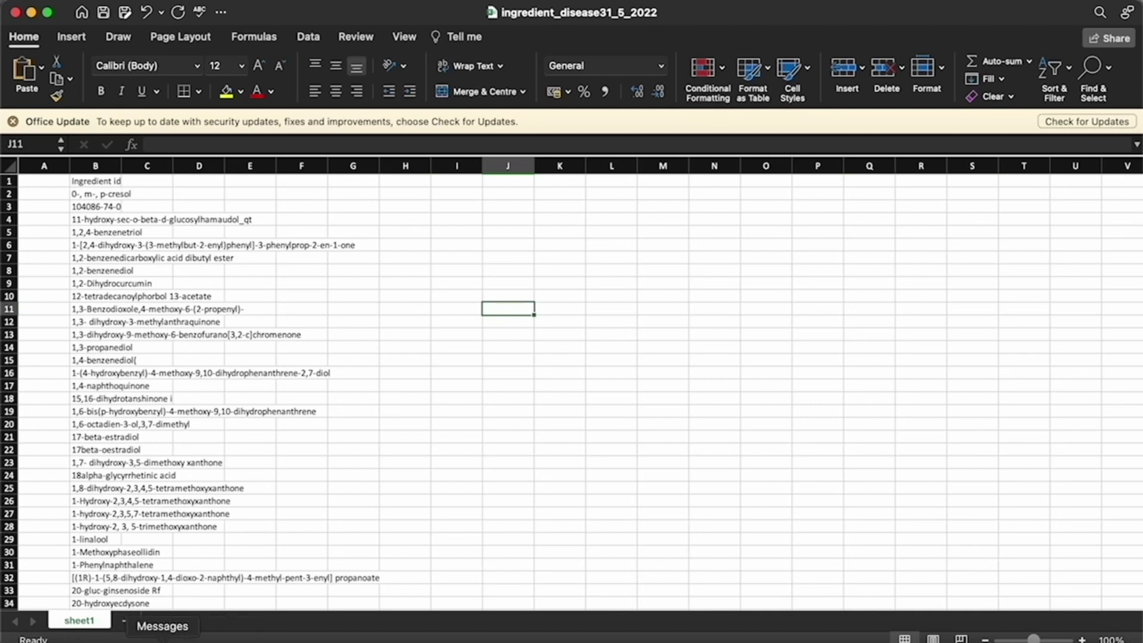
{"action": "left_click", "coordinate": [117, 195]}
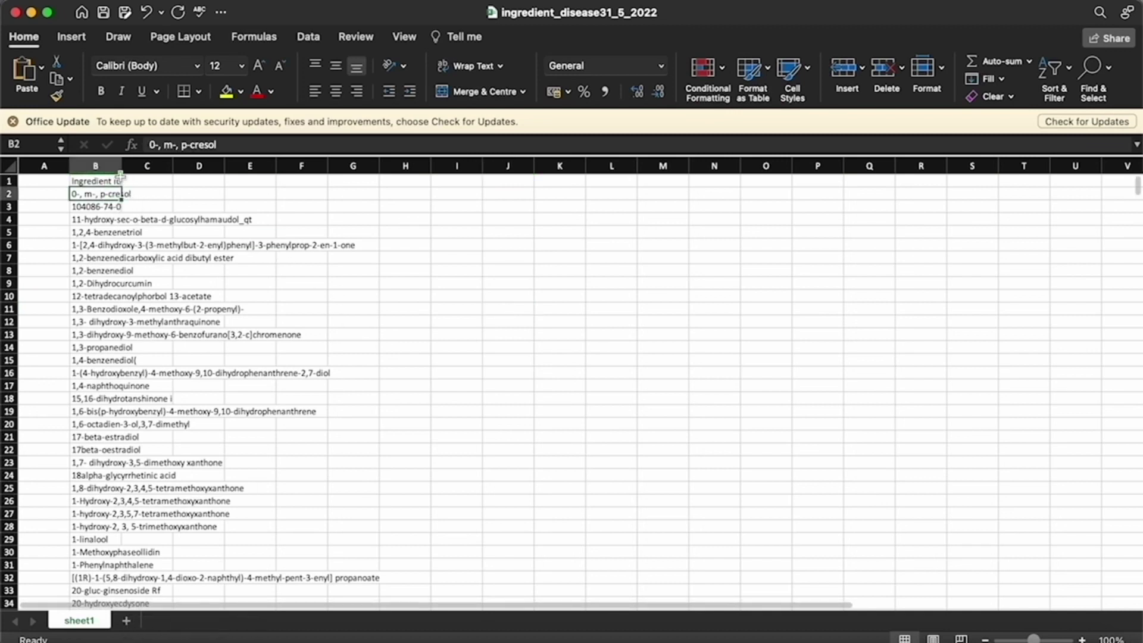
{"action": "left_click_drag", "start_coordinate": [122, 169], "coordinate": [275, 168]}
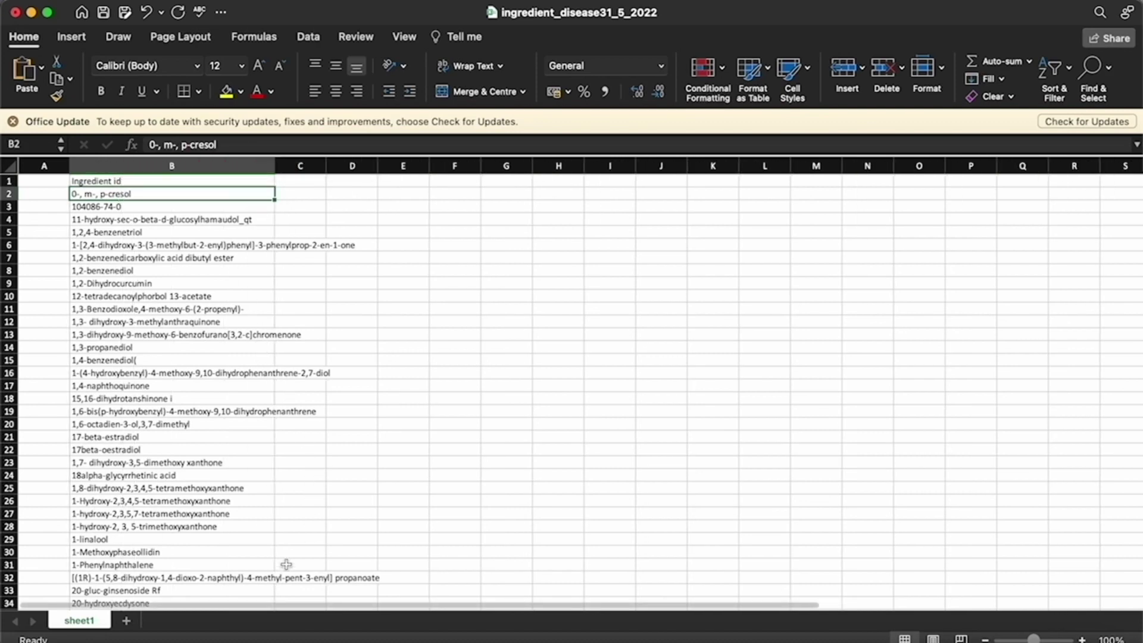
Switch to the Opera browser and open the PubChem website at pubchem.ncbi.nlm.nih.gov.
{"action": "left_click", "coordinate": [149, 632]}
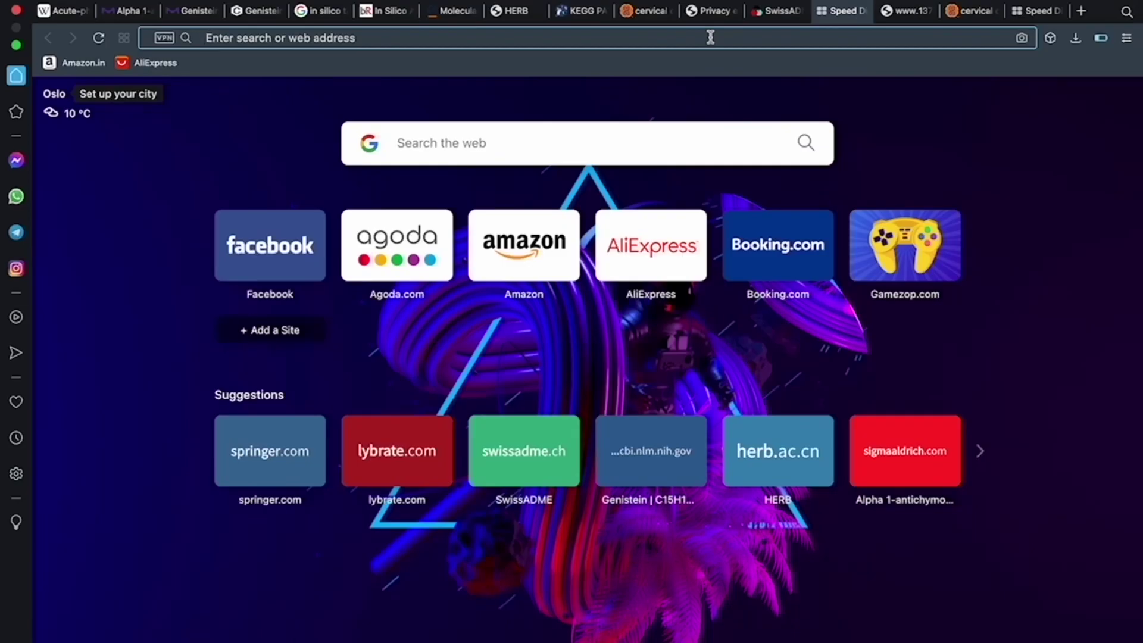
{"action": "type", "text": "pubchem"}
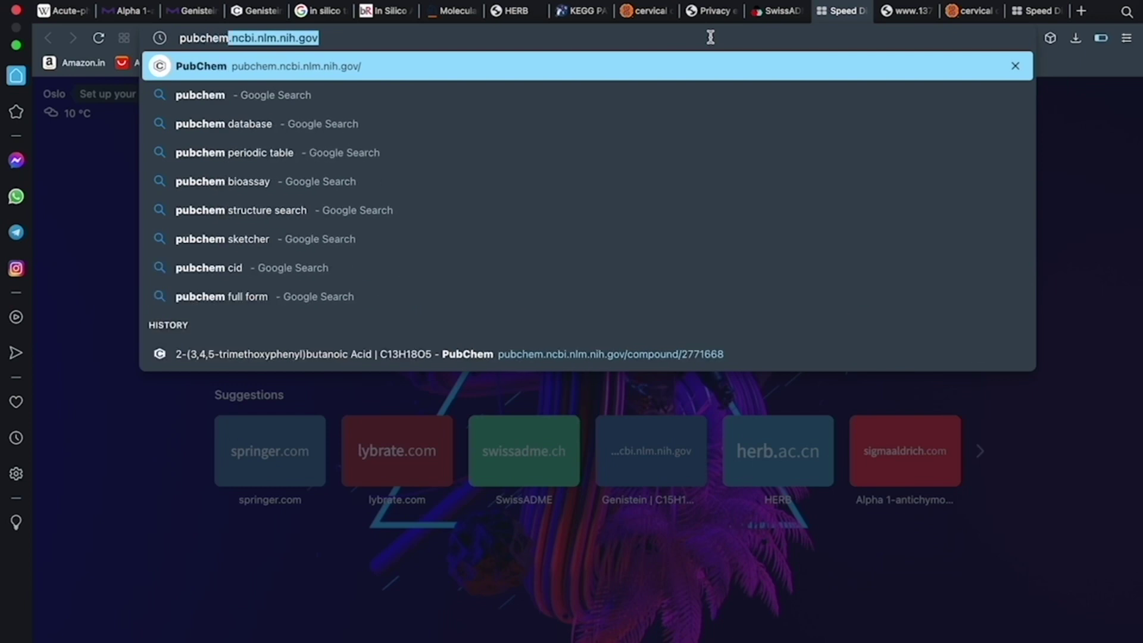
{"action": "key", "text": "Return"}
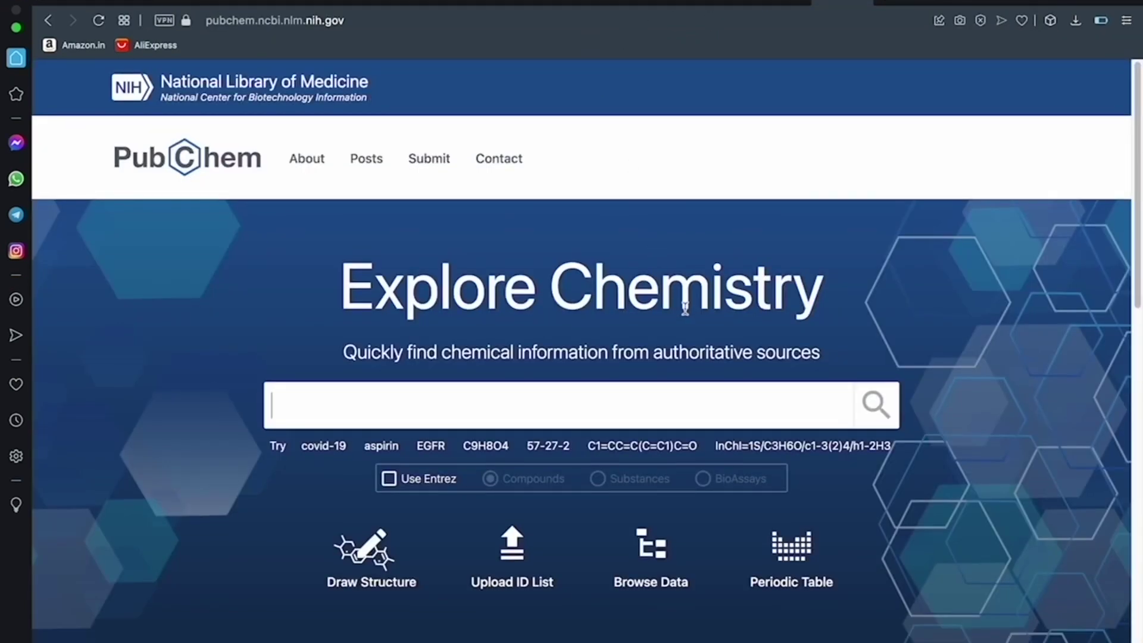
Search PubChem for p cresol and select the isomeric SMILES string of the best-matching compound.
{"action": "type", "text": "p c"}
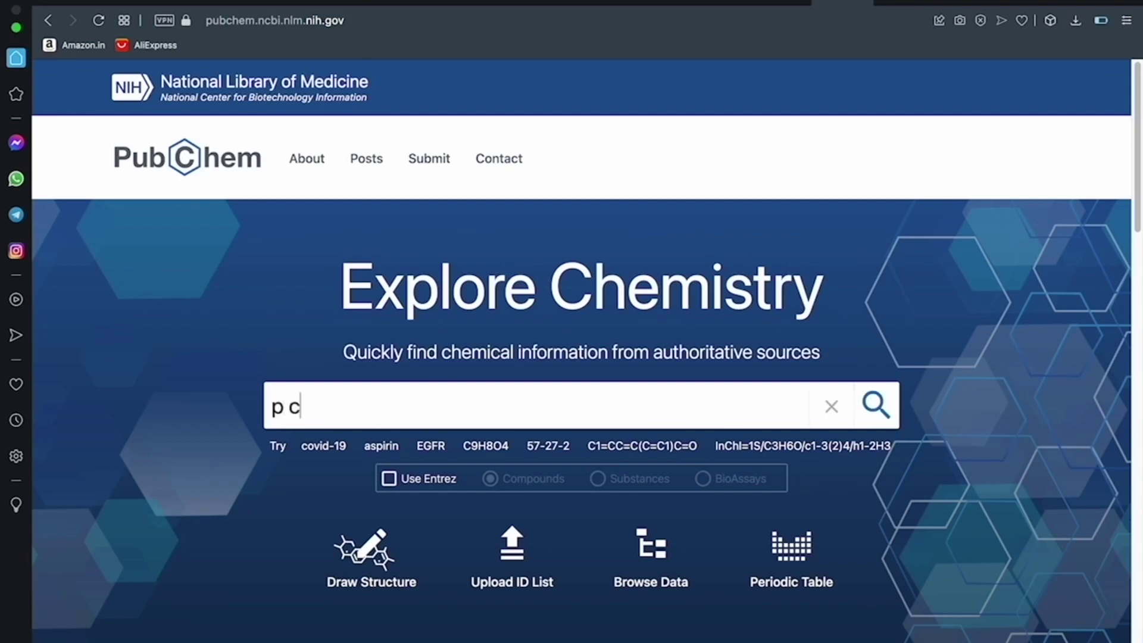
{"action": "type", "text": "resol"}
{"action": "key", "text": "Return"}
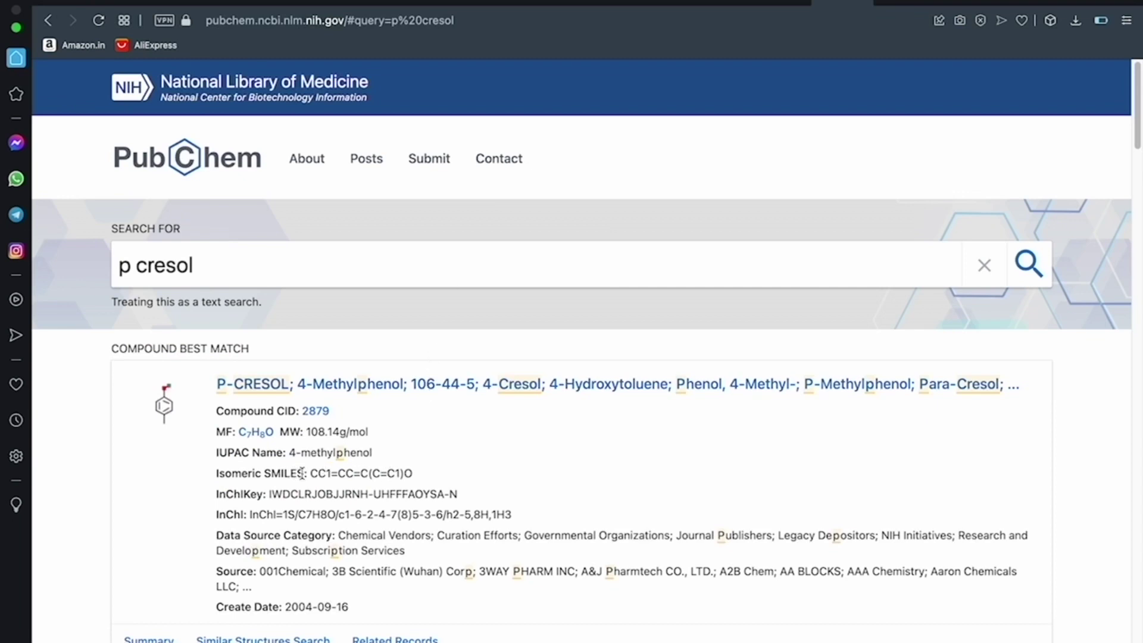
{"action": "left_click_drag", "start_coordinate": [311, 473], "coordinate": [400, 476]}
{"action": "left_click", "coordinate": [361, 447]}
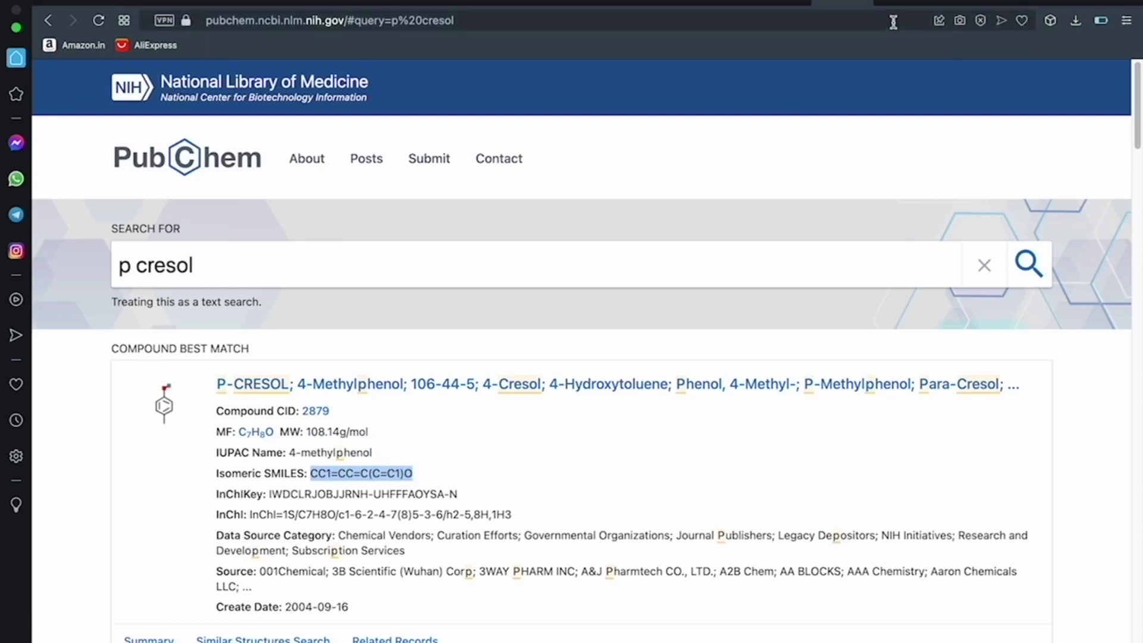
{"action": "mouse_move", "coordinate": [817, 5]}
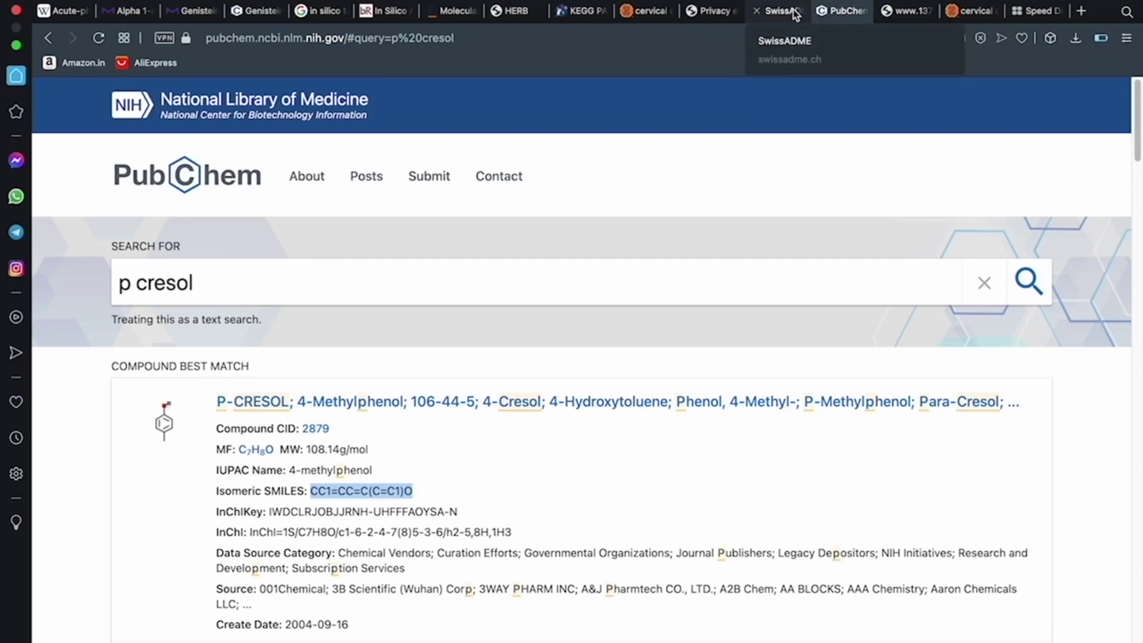
{"action": "left_click", "coordinate": [793, 13]}
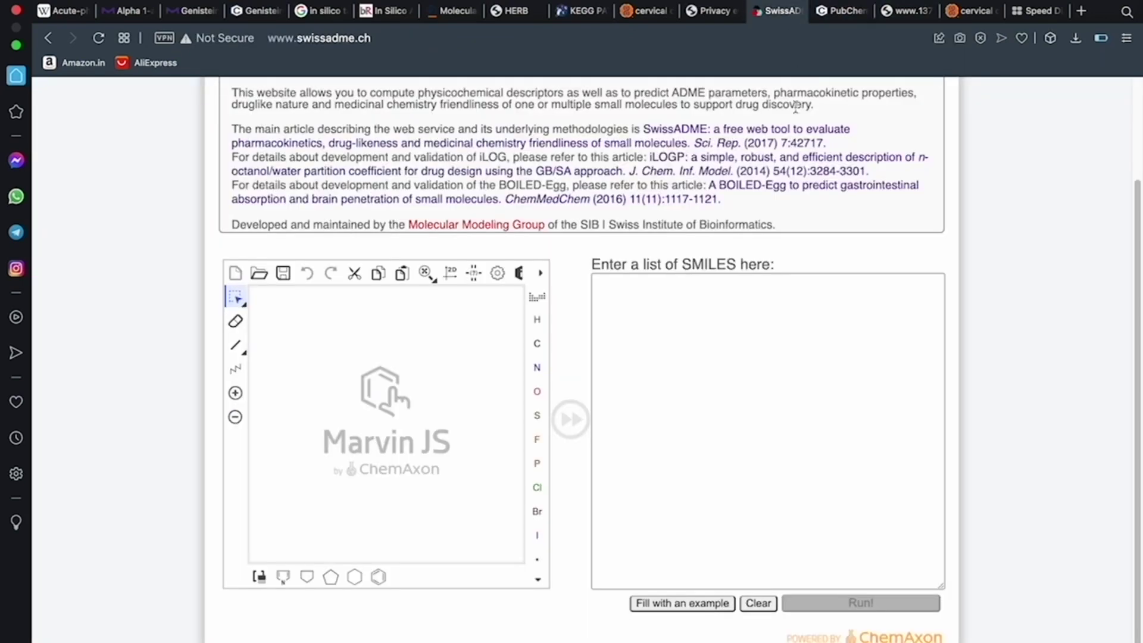
{"action": "left_click", "coordinate": [680, 306]}
{"action": "right_click", "coordinate": [649, 290]}
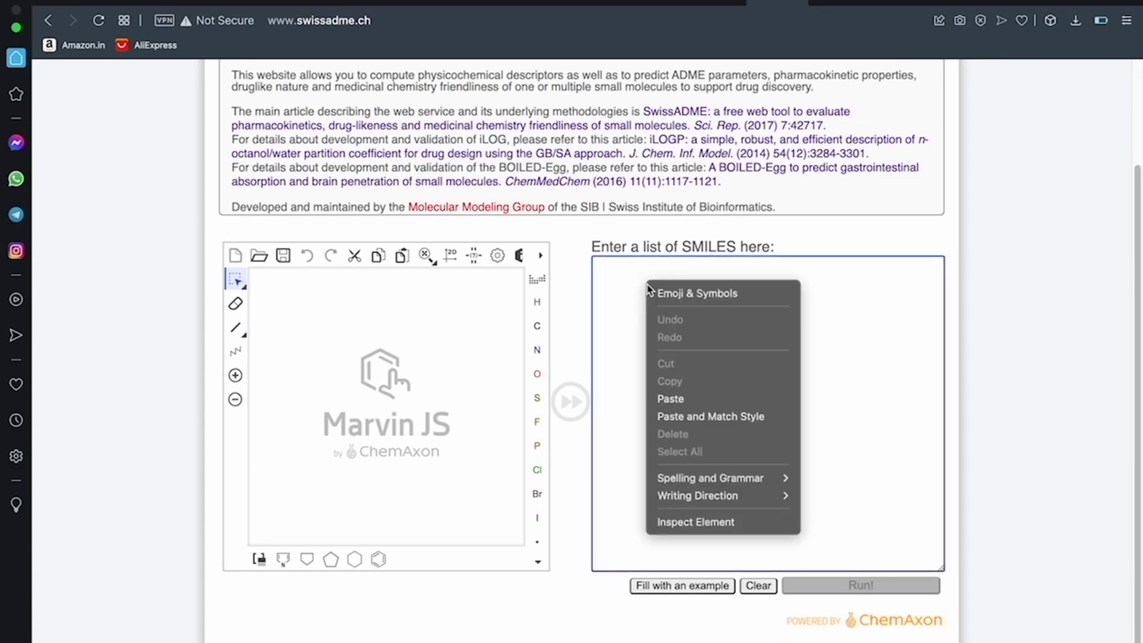
{"action": "left_click", "coordinate": [679, 398]}
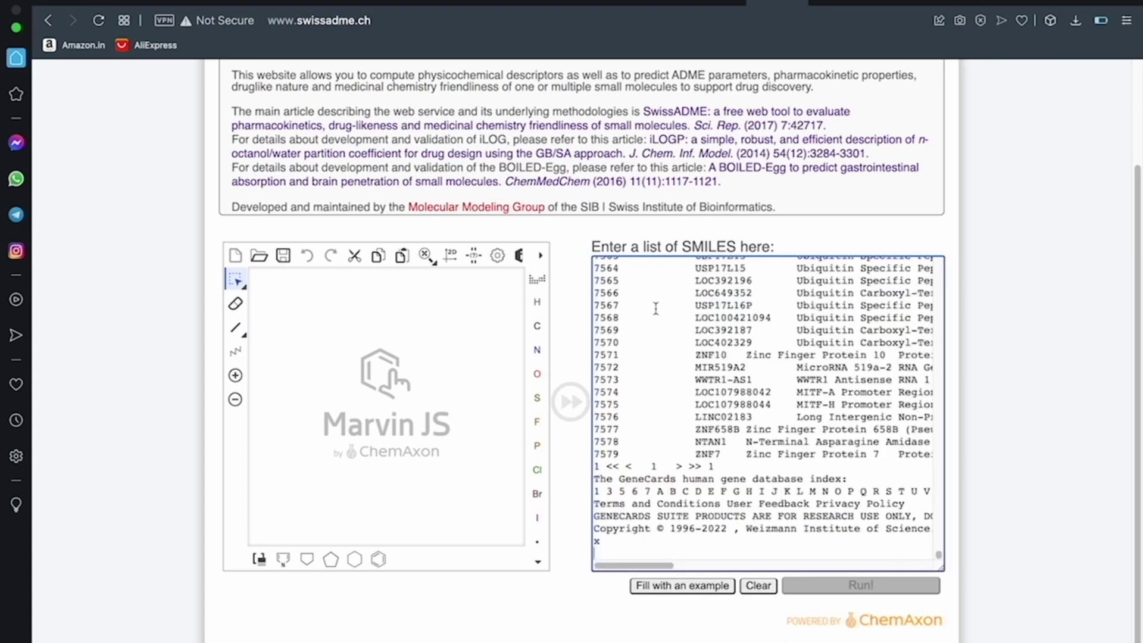
{"action": "key", "text": "super+a"}
{"action": "key", "text": "BackSpace"}
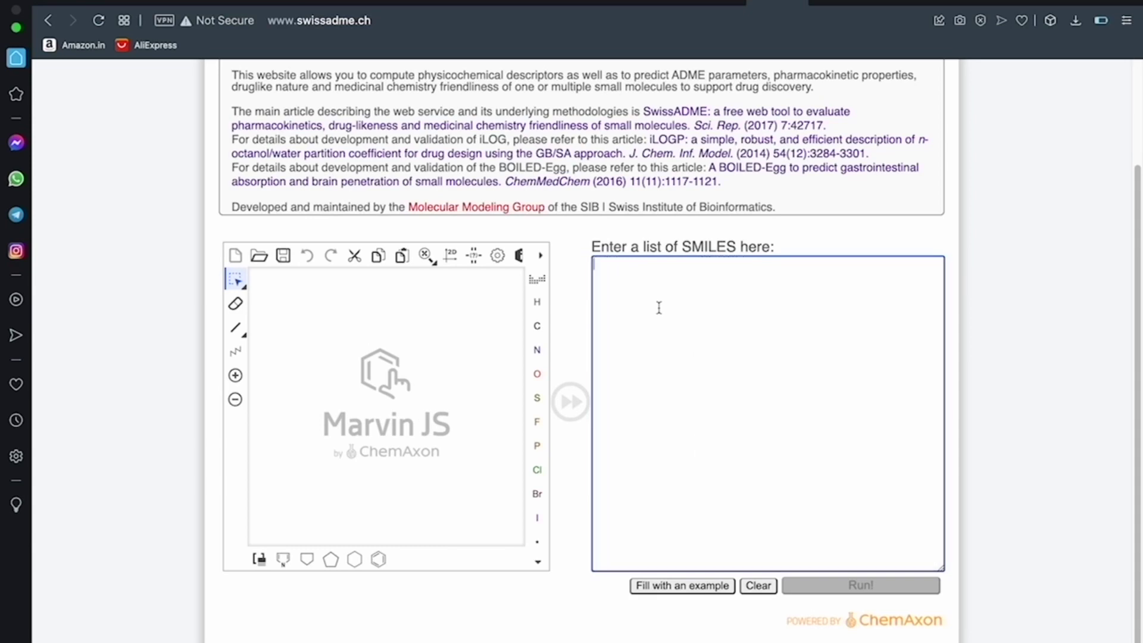
Copy the isomeric SMILES CC1=CC=C(C=C1)O from the p-cresol entry on PubChem.
{"action": "left_click", "coordinate": [841, 12]}
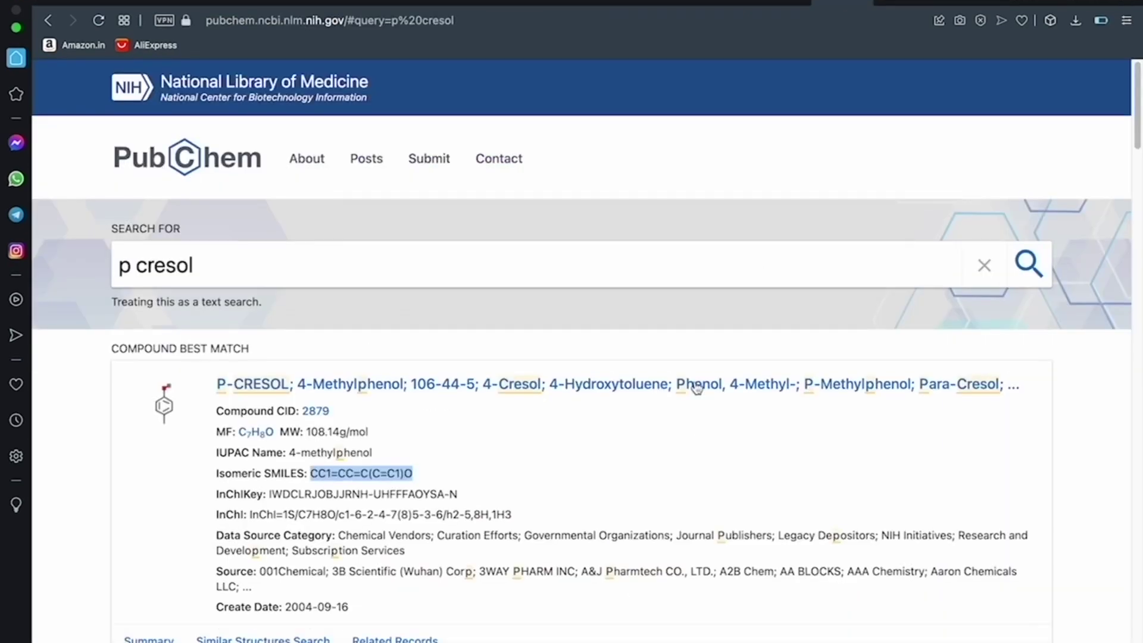
{"action": "right_click", "coordinate": [382, 472]}
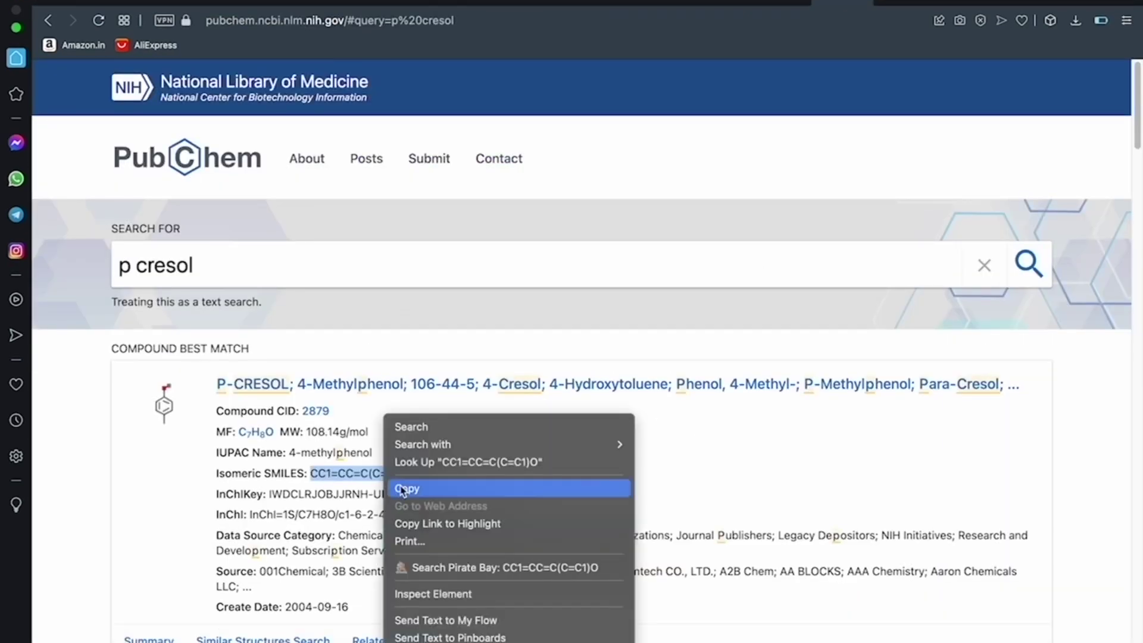
{"action": "left_click", "coordinate": [397, 485]}
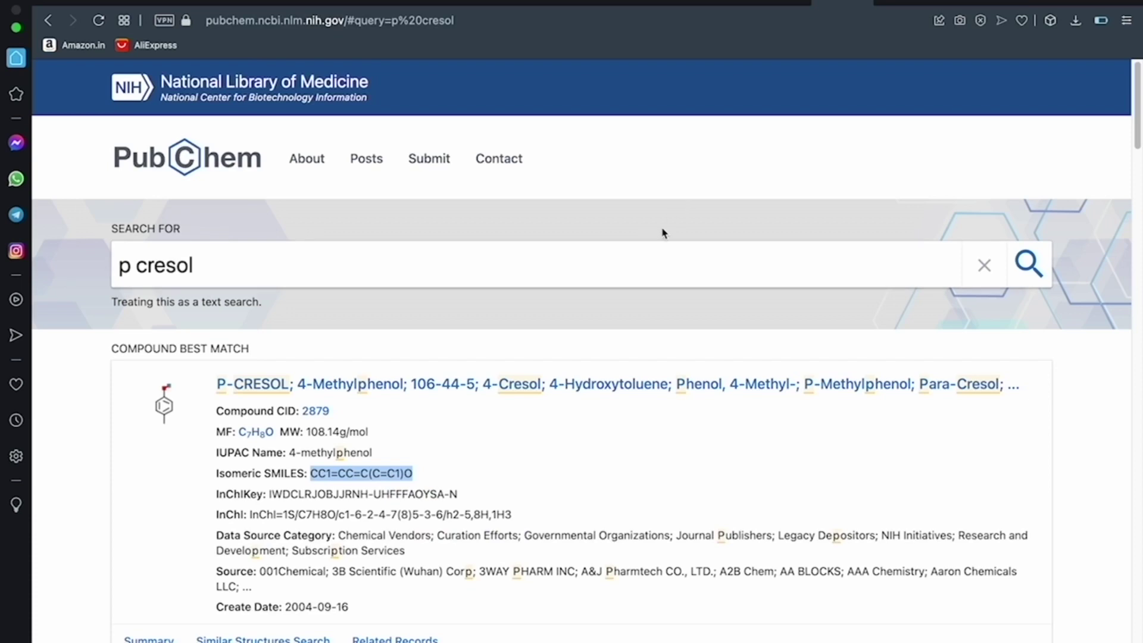
Paste the p-cresol SMILES into the SMILES list on SwissADME, end it with a line break and run the calculation.
{"action": "left_click", "coordinate": [777, 4]}
{"action": "right_click", "coordinate": [607, 280]}
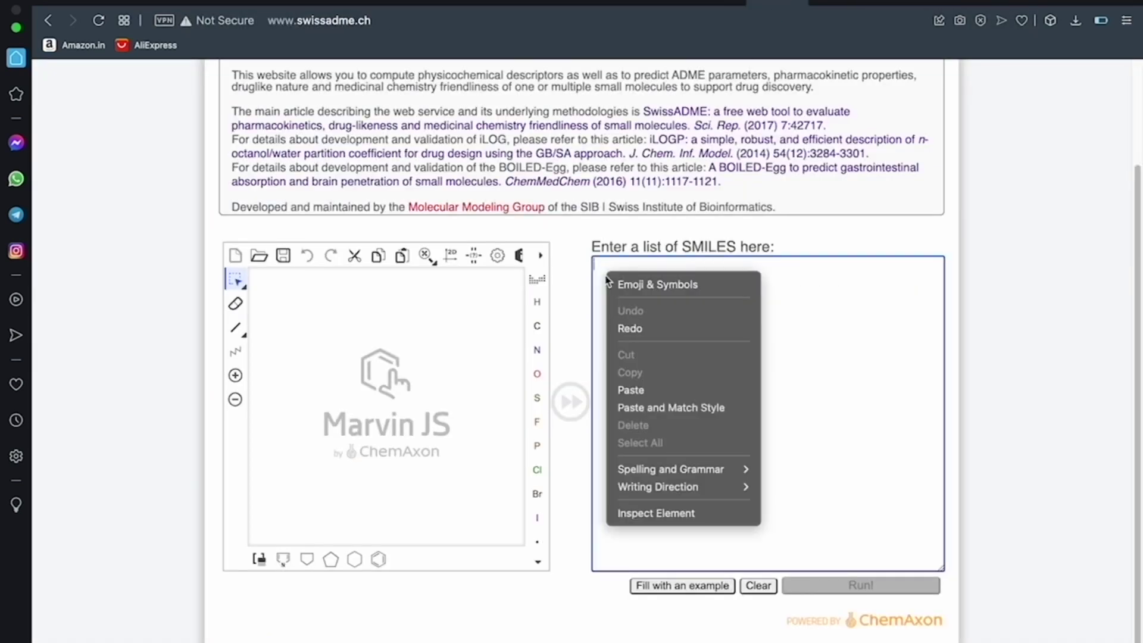
{"action": "left_click", "coordinate": [632, 390]}
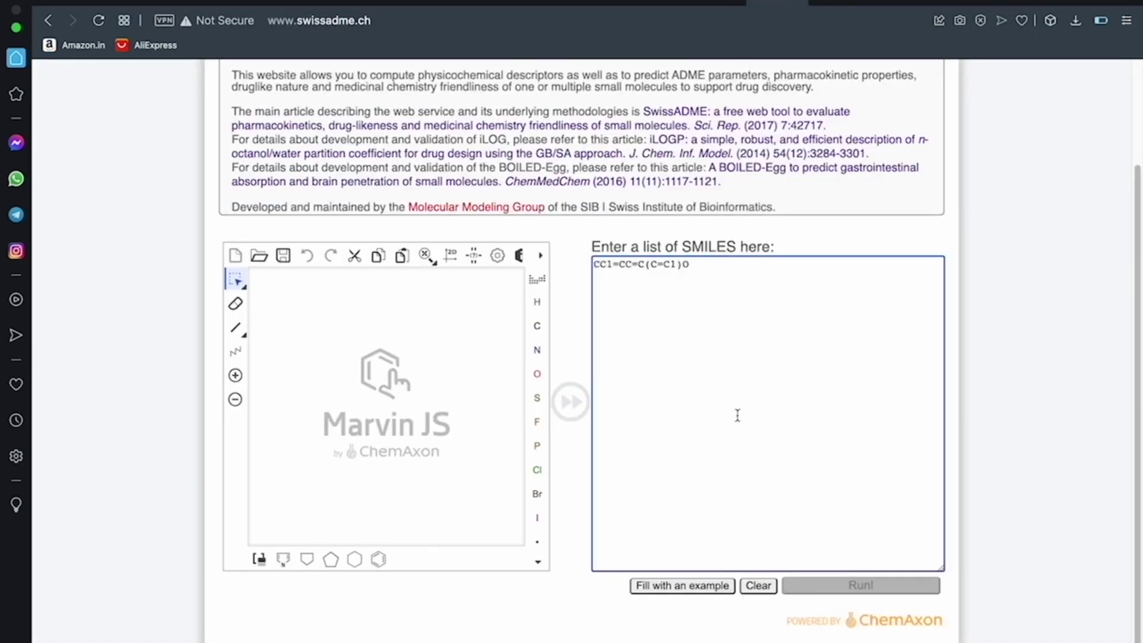
{"action": "key", "text": "Return"}
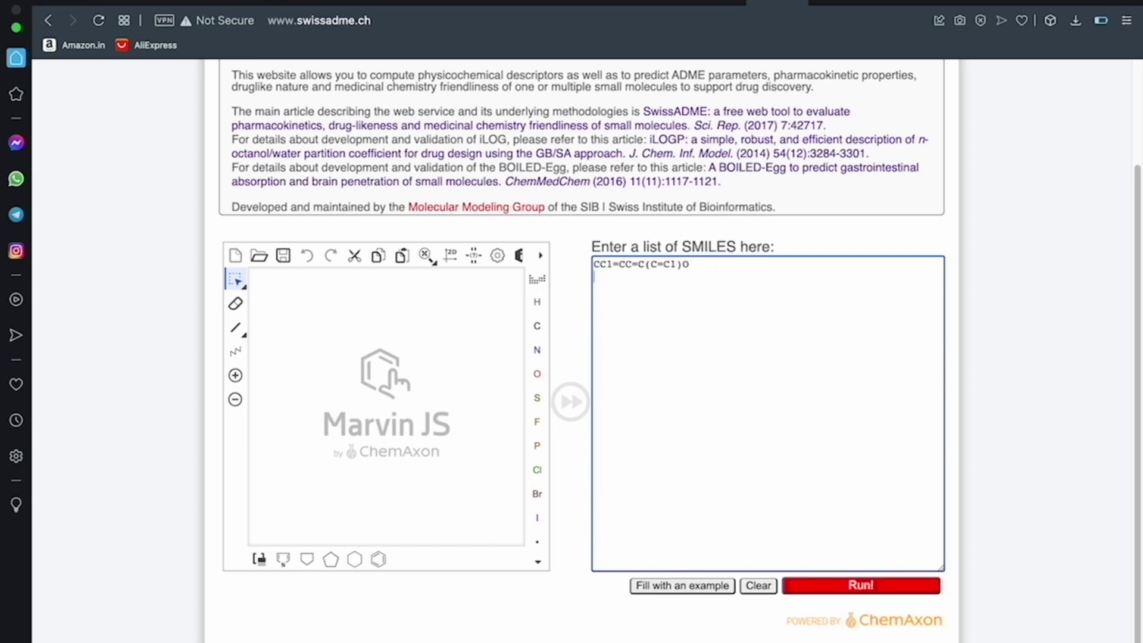
{"action": "left_click", "coordinate": [832, 588]}
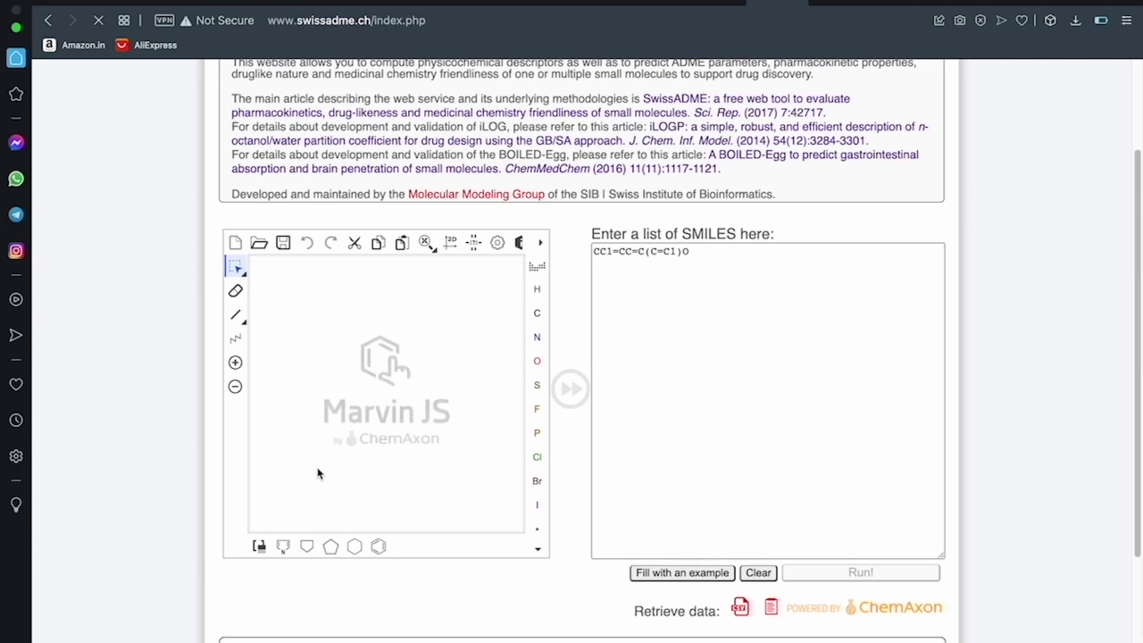
Examine the SwissADME results for p-cresol, including the bioavailability radar with its criteria, solubility, pharmacokinetics and druglikeness.
{"action": "scroll", "coordinate": [880, 434], "scroll_direction": "down", "scroll_amount": 9}
{"action": "scroll", "coordinate": [795, 376], "scroll_direction": "down", "scroll_amount": 1}
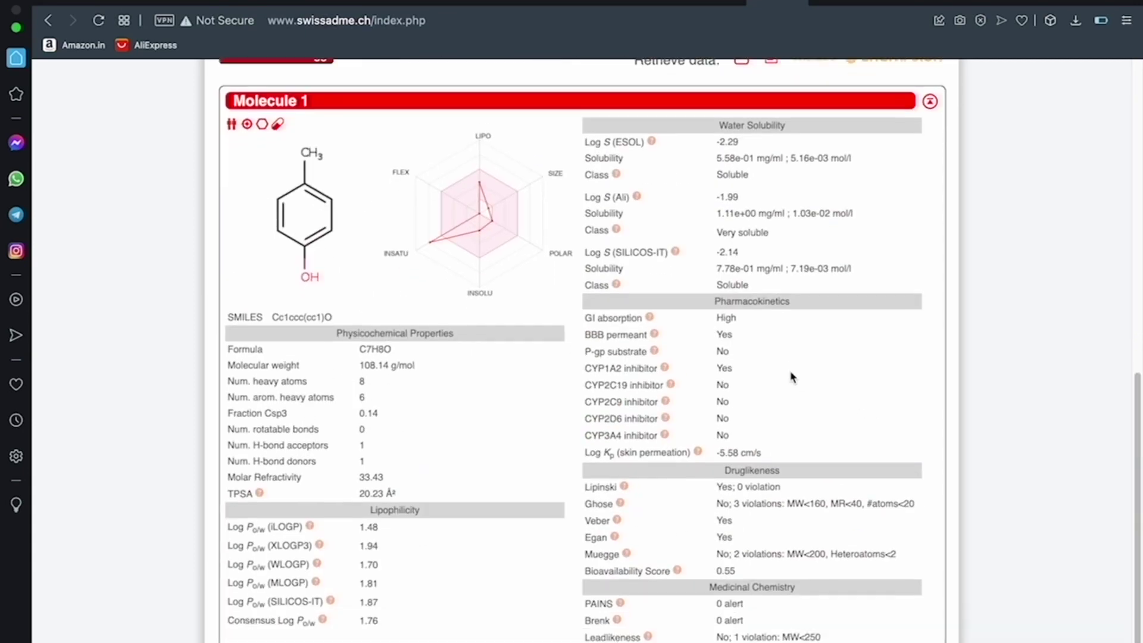
{"action": "scroll", "coordinate": [792, 375], "scroll_direction": "up", "scroll_amount": 5}
{"action": "scroll", "coordinate": [783, 372], "scroll_direction": "down", "scroll_amount": 5}
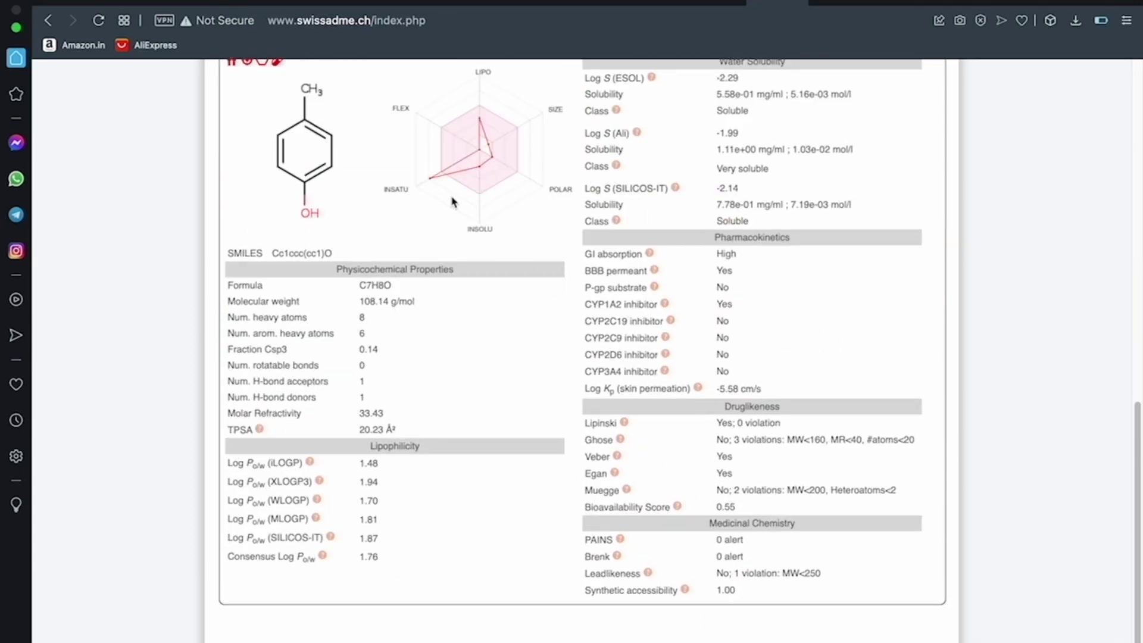
{"action": "scroll", "coordinate": [488, 171], "scroll_direction": "up", "scroll_amount": 2}
{"action": "scroll", "coordinate": [487, 174], "scroll_direction": "down", "scroll_amount": 2}
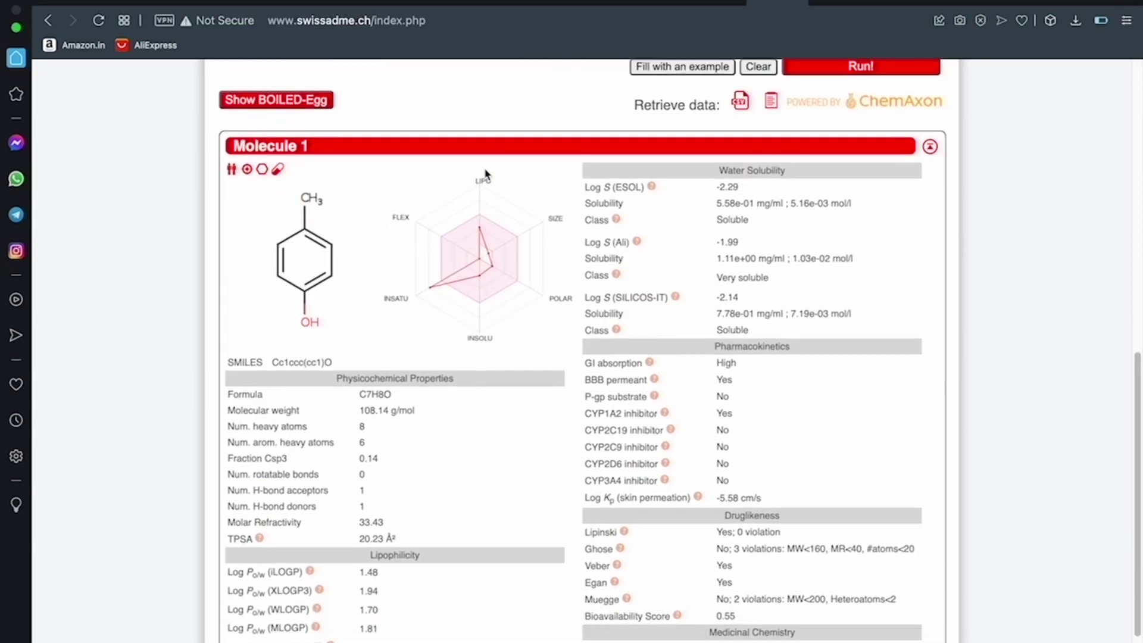
{"action": "scroll", "coordinate": [485, 174], "scroll_direction": "up", "scroll_amount": 1}
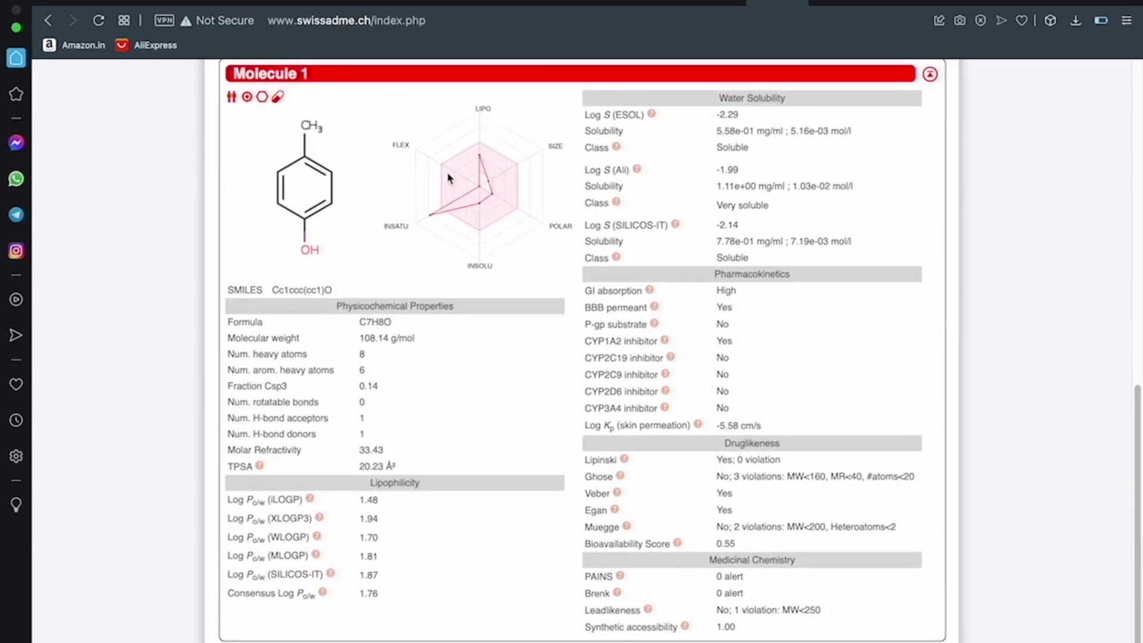
{"action": "mouse_move", "coordinate": [495, 146]}
{"action": "scroll", "coordinate": [485, 149], "scroll_direction": "up", "scroll_amount": 6}
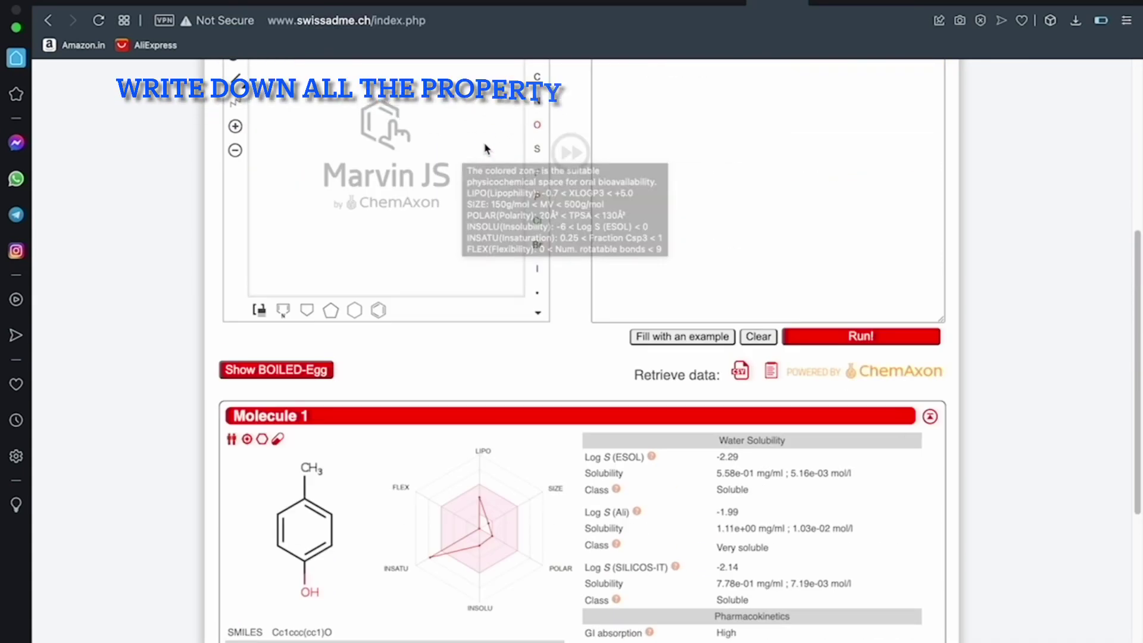
{"action": "scroll", "coordinate": [464, 470], "scroll_direction": "down", "scroll_amount": 4}
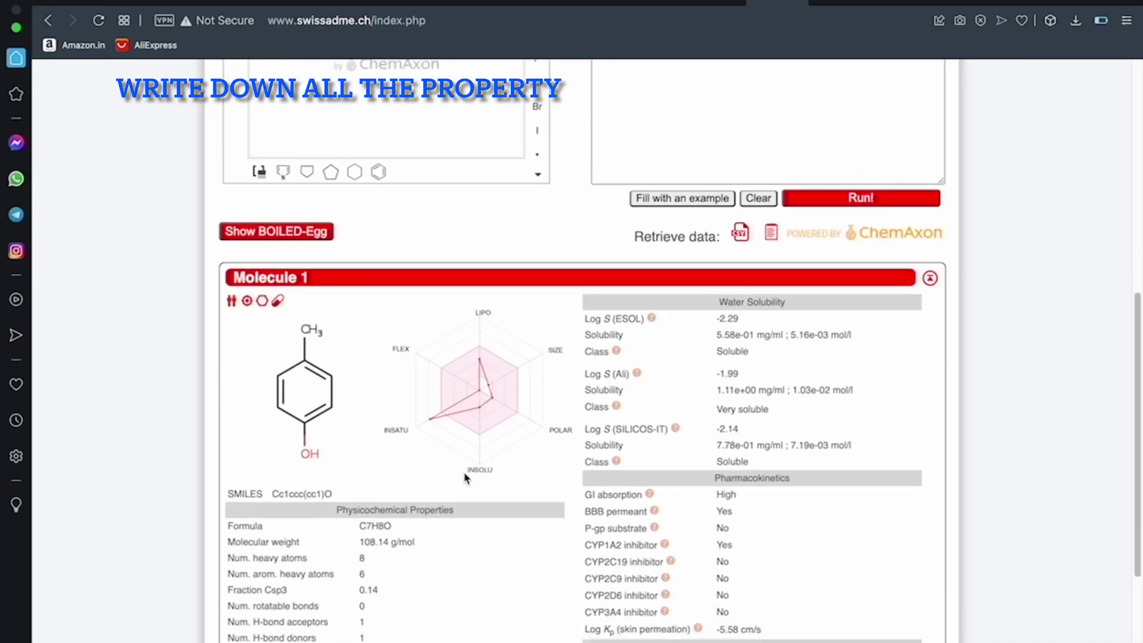
{"action": "scroll", "coordinate": [466, 473], "scroll_direction": "down", "scroll_amount": 4}
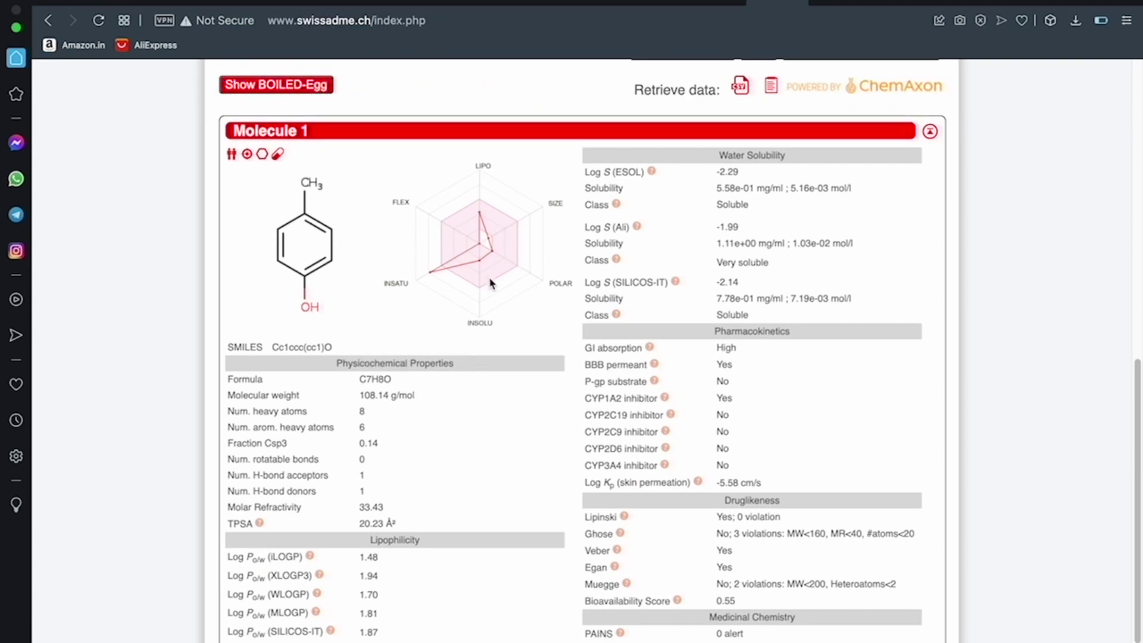
{"action": "mouse_move", "coordinate": [462, 269]}
{"action": "mouse_move", "coordinate": [499, 258]}
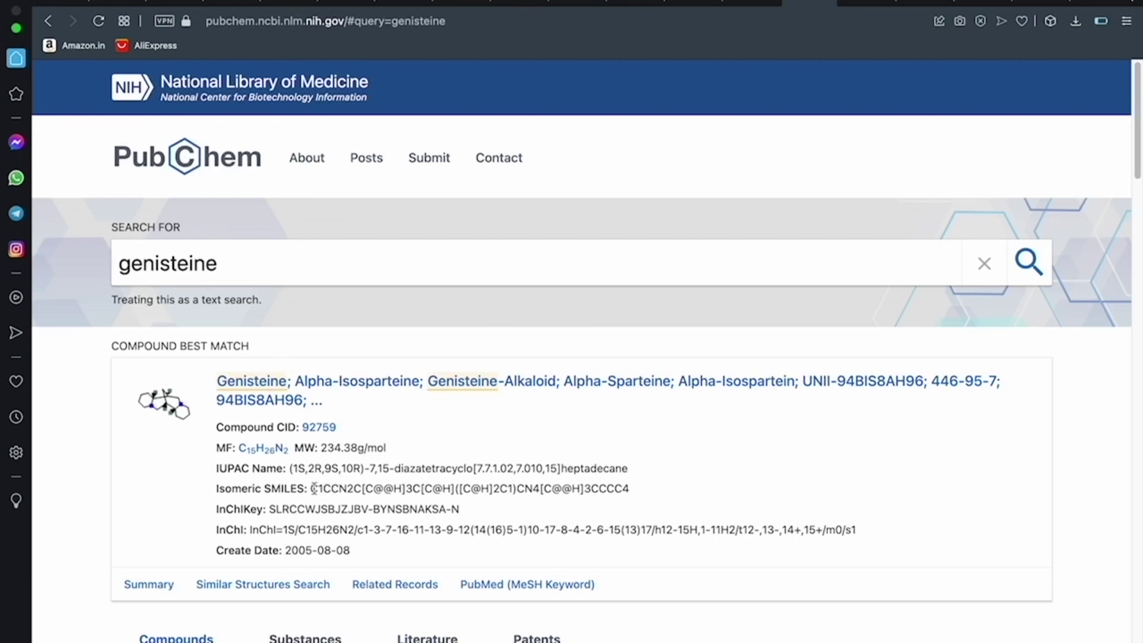
Copy genisteine's isomeric SMILES from PubChem and run the SwissADME calculation for C1CCN2C[C@@H]3C[C@H]([C@H]2C1)CN4[C@@H]3CCCC4.
{"action": "left_click_drag", "start_coordinate": [312, 489], "coordinate": [631, 488]}
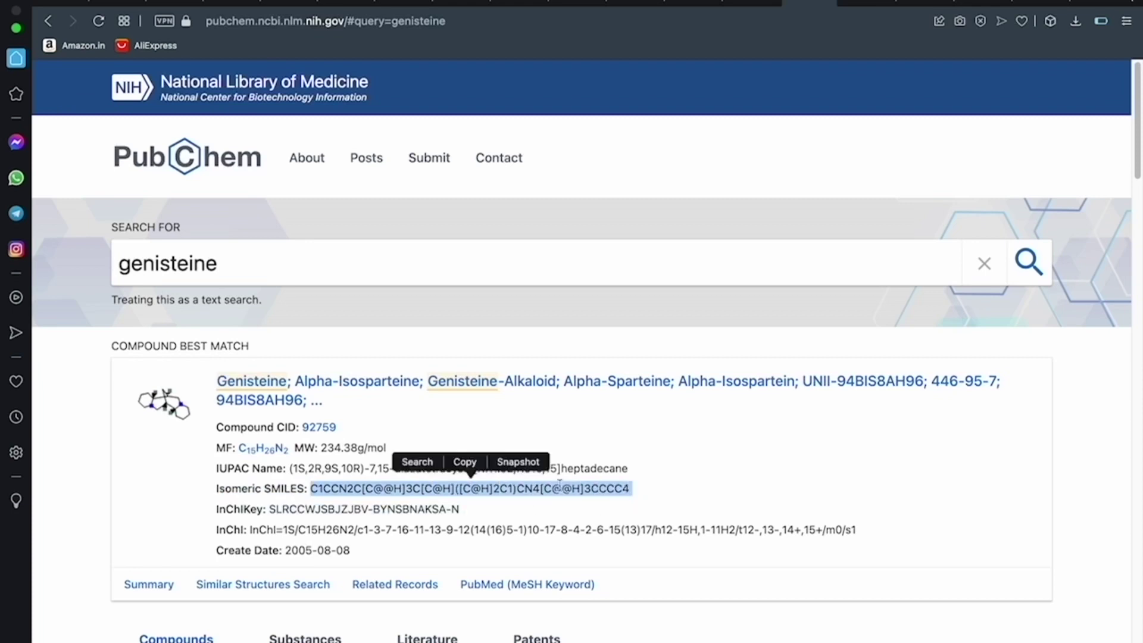
{"action": "left_click", "coordinate": [466, 462]}
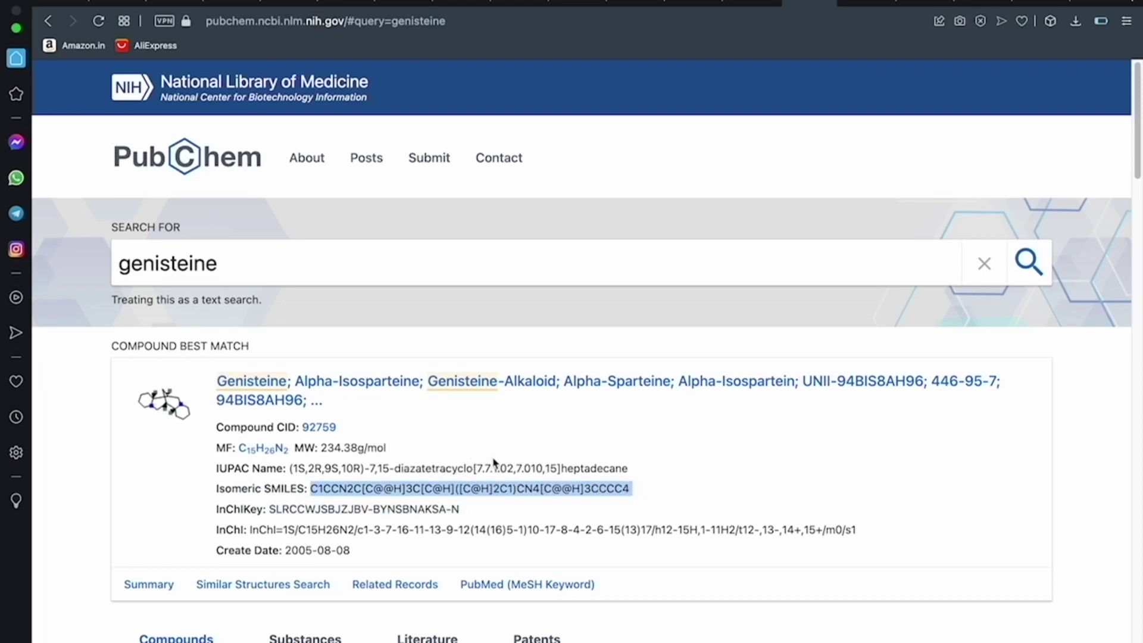
{"action": "left_click", "coordinate": [707, 3]}
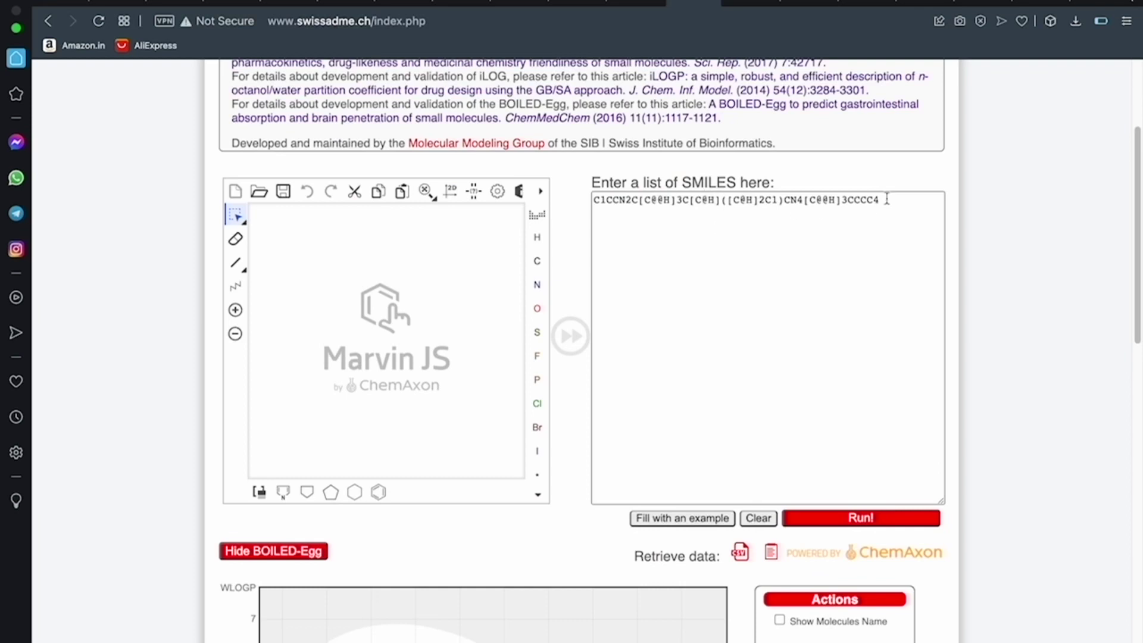
{"action": "left_click", "coordinate": [893, 219]}
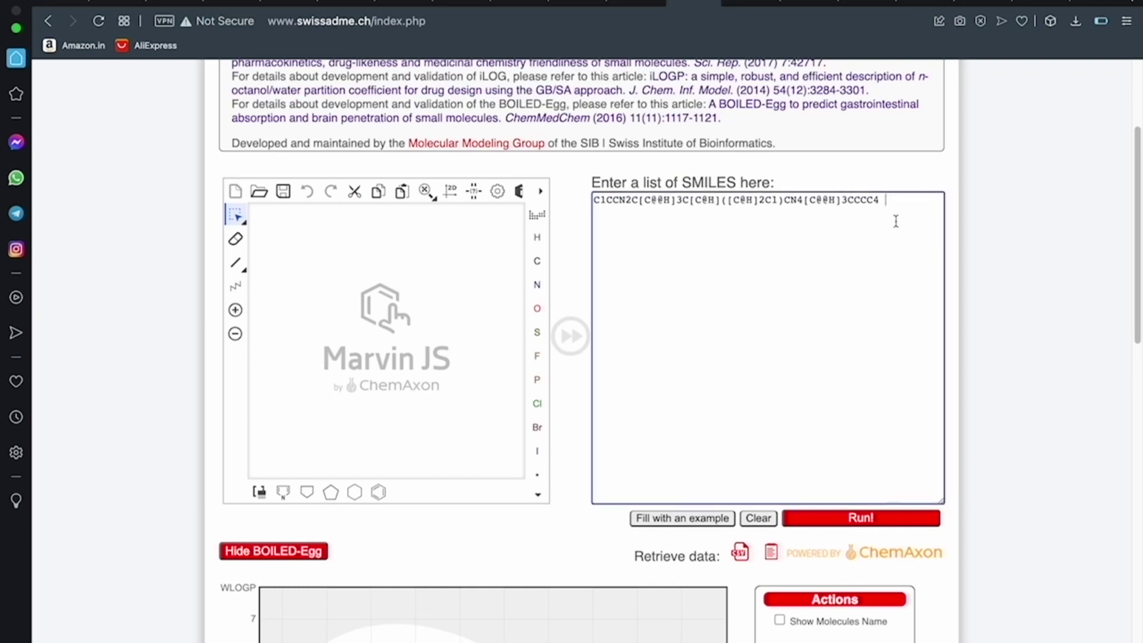
{"action": "left_click", "coordinate": [884, 526]}
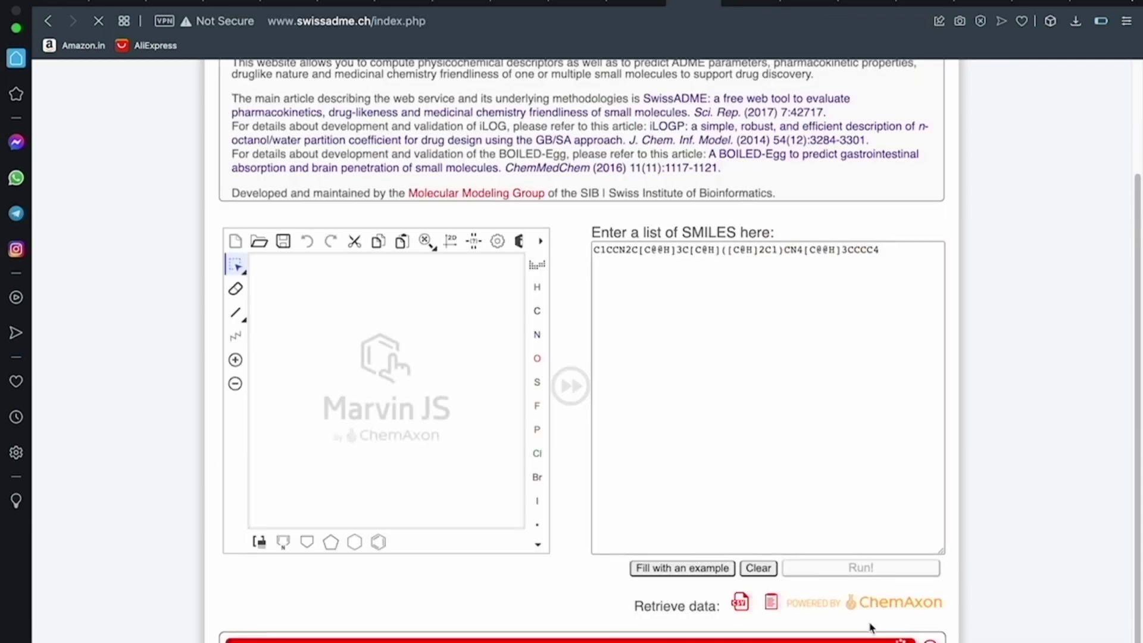
Examine genisteine's SwissADME results: bioavailability radar, physicochemical properties, lipophilicity, pharmacokinetics, druglikeness and medicinal chemistry.
{"action": "scroll", "coordinate": [961, 589], "scroll_direction": "down", "scroll_amount": 8}
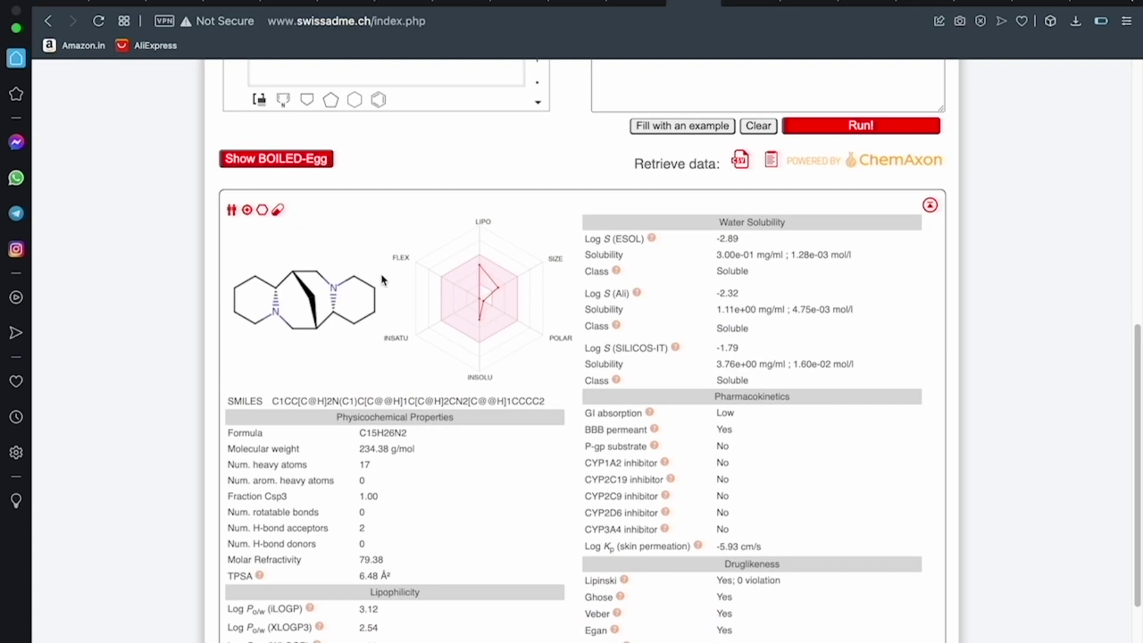
{"action": "mouse_move", "coordinate": [491, 269]}
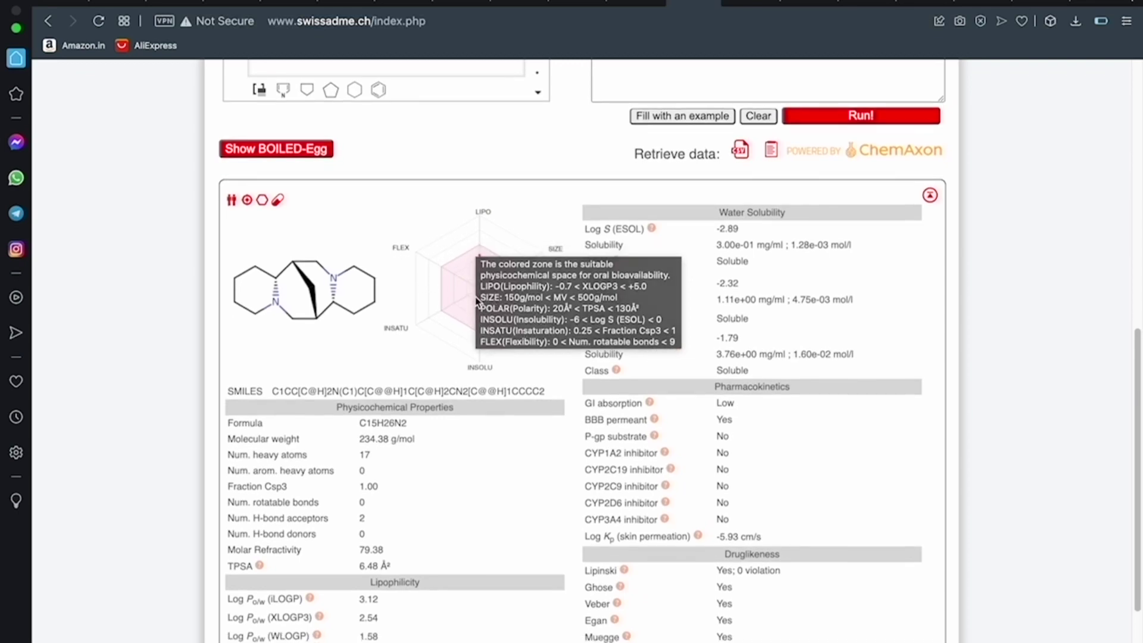
{"action": "scroll", "coordinate": [476, 305], "scroll_direction": "down", "scroll_amount": 1}
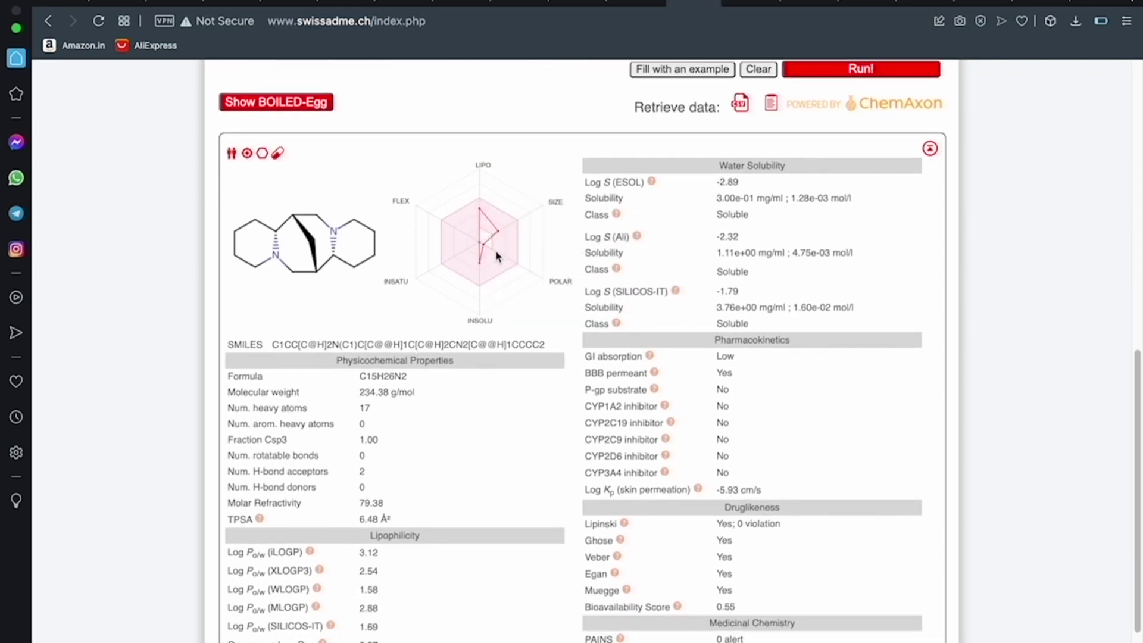
{"action": "scroll", "coordinate": [485, 364], "scroll_direction": "up", "scroll_amount": 4}
{"action": "scroll", "coordinate": [485, 363], "scroll_direction": "down", "scroll_amount": 5}
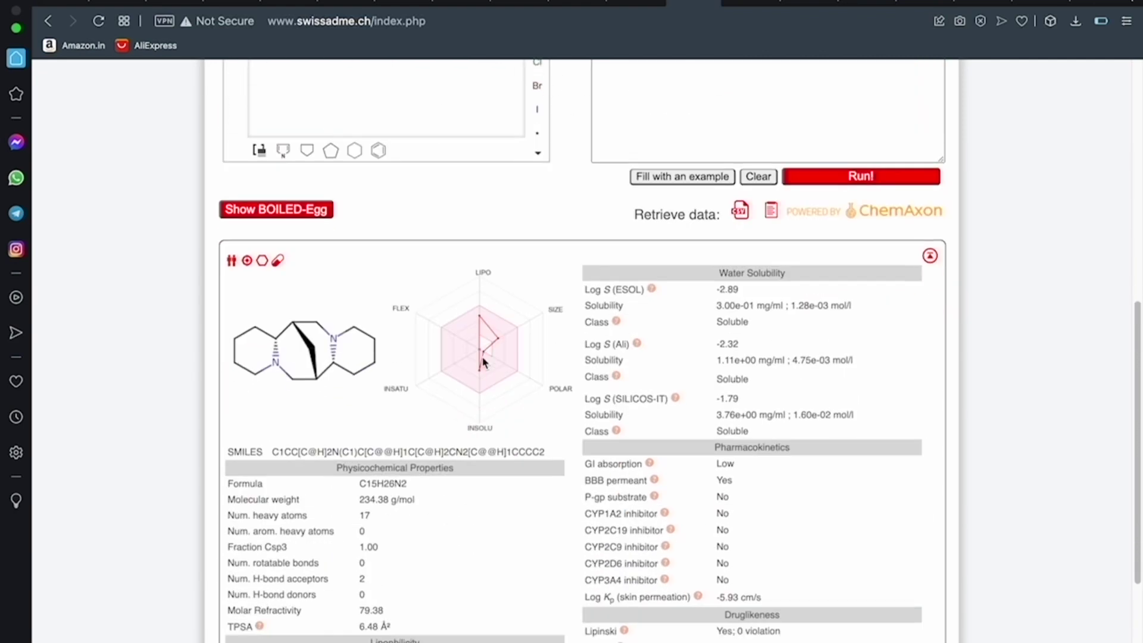
{"action": "scroll", "coordinate": [482, 361], "scroll_direction": "down", "scroll_amount": 1}
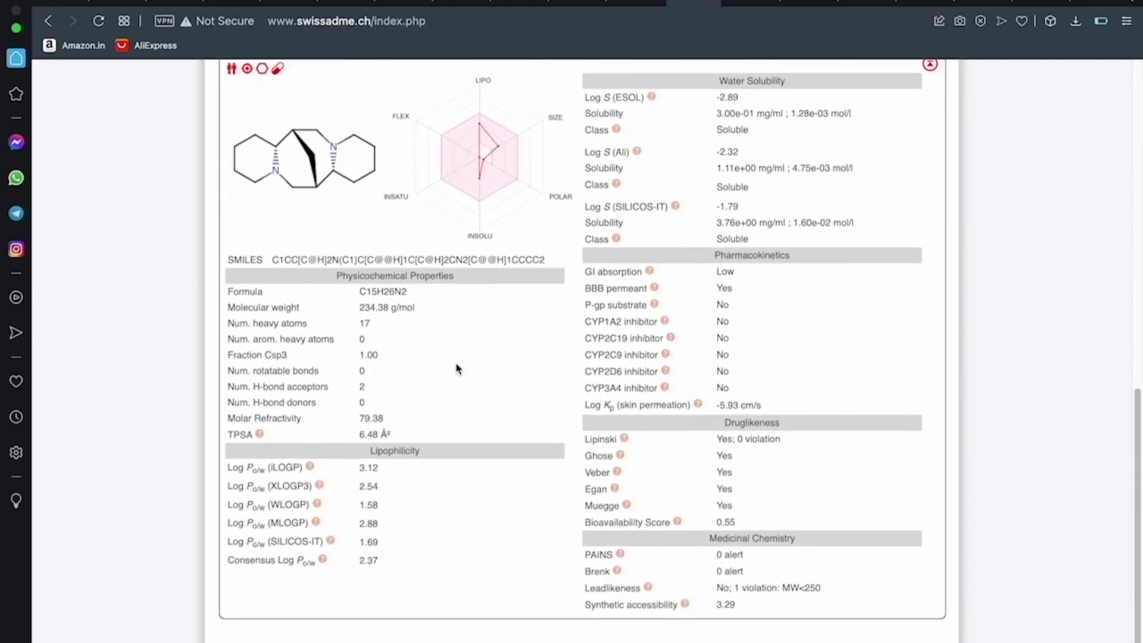
{"action": "scroll", "coordinate": [398, 439], "scroll_direction": "down", "scroll_amount": 1}
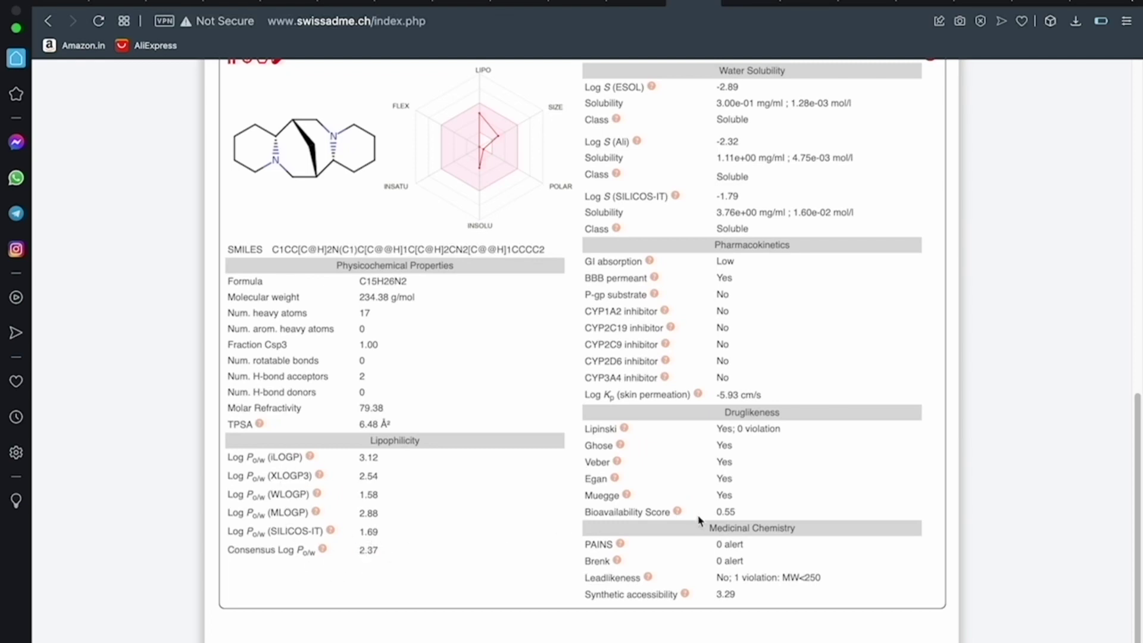
{"action": "scroll", "coordinate": [707, 386], "scroll_direction": "up", "scroll_amount": 4}
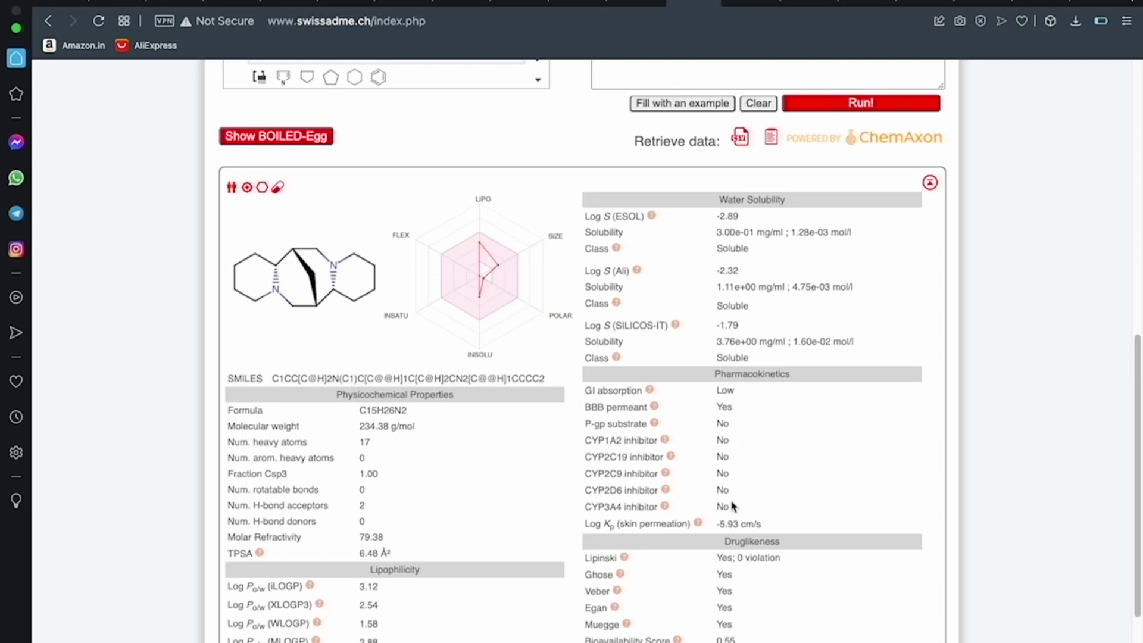
Review genisteine's druglikeness rules, bioavailability score, and medicinal chemistry alerts, leadlikeness and synthetic accessibility in the SwissADME results.
{"action": "scroll", "coordinate": [652, 512], "scroll_direction": "down", "scroll_amount": 2}
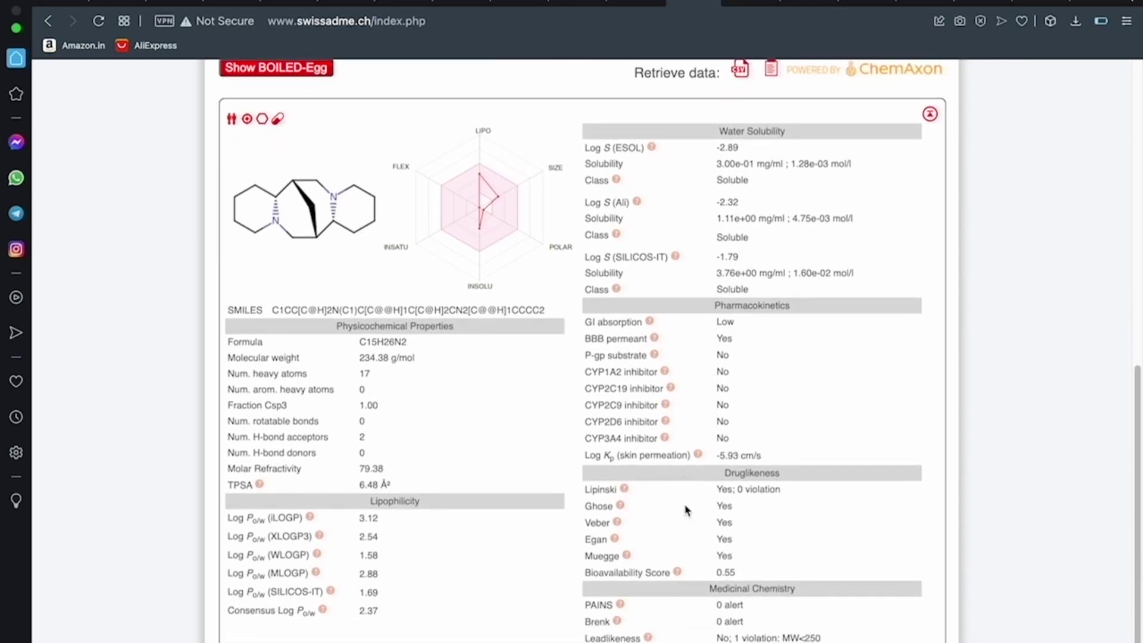
{"action": "scroll", "coordinate": [686, 510], "scroll_direction": "down", "scroll_amount": 1}
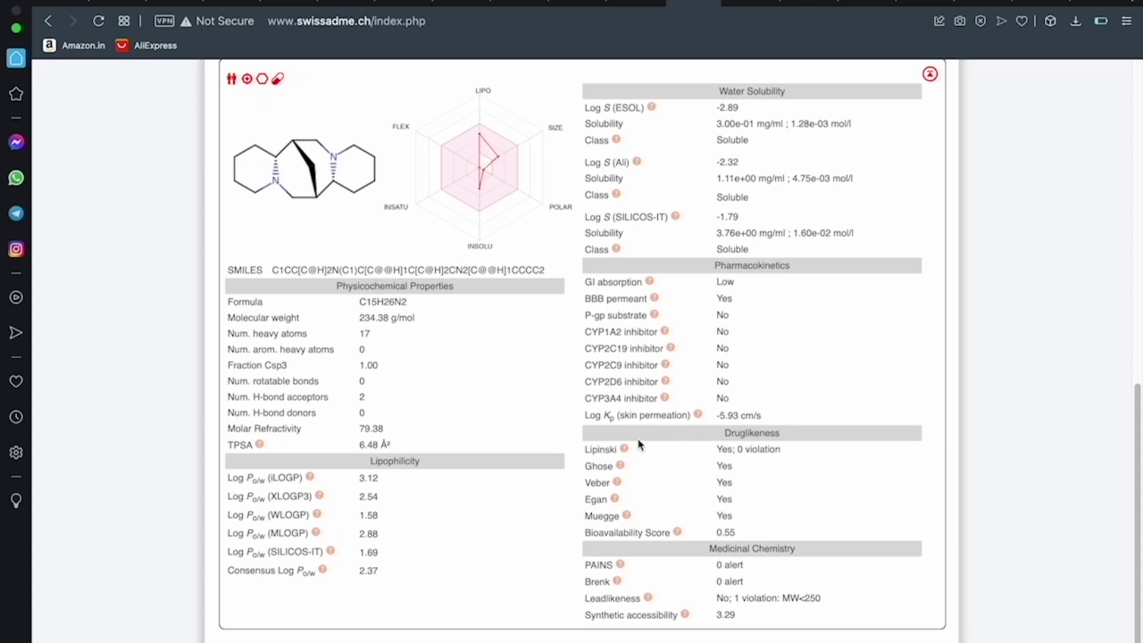
{"action": "scroll", "coordinate": [638, 443], "scroll_direction": "down", "scroll_amount": 1}
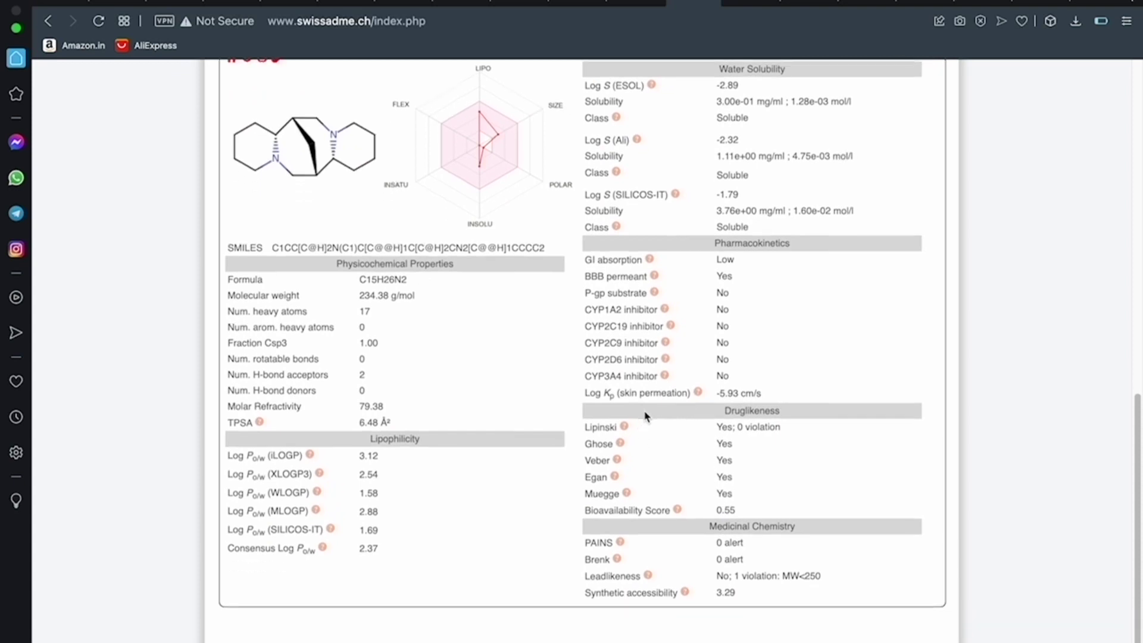
{"action": "scroll", "coordinate": [645, 415], "scroll_direction": "down", "scroll_amount": 1}
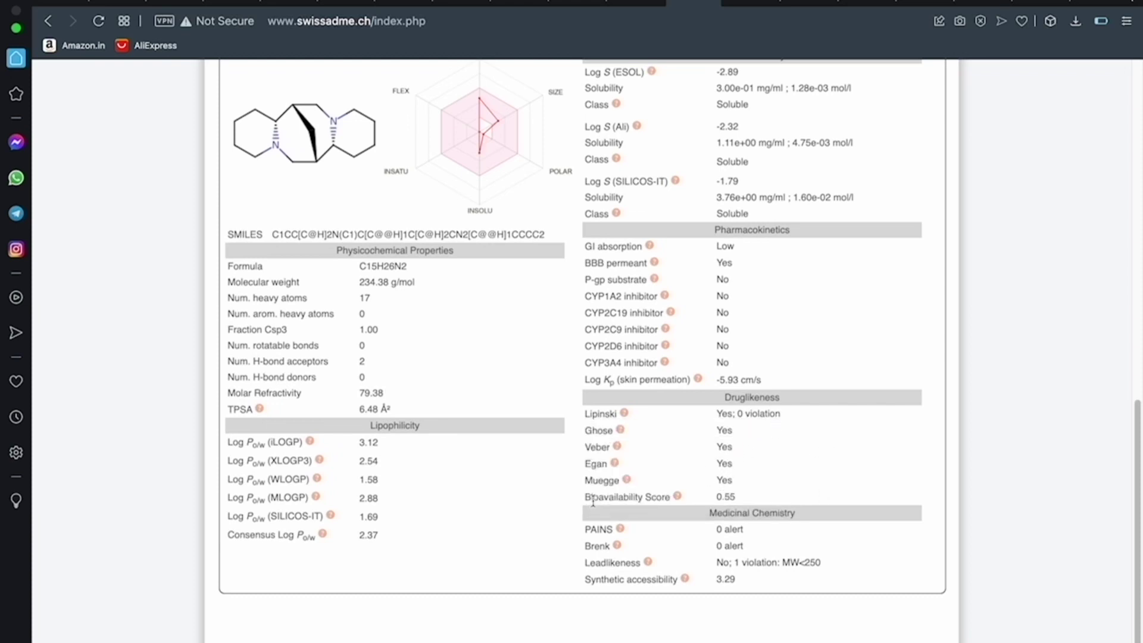
{"action": "scroll", "coordinate": [737, 505], "scroll_direction": "down", "scroll_amount": 1}
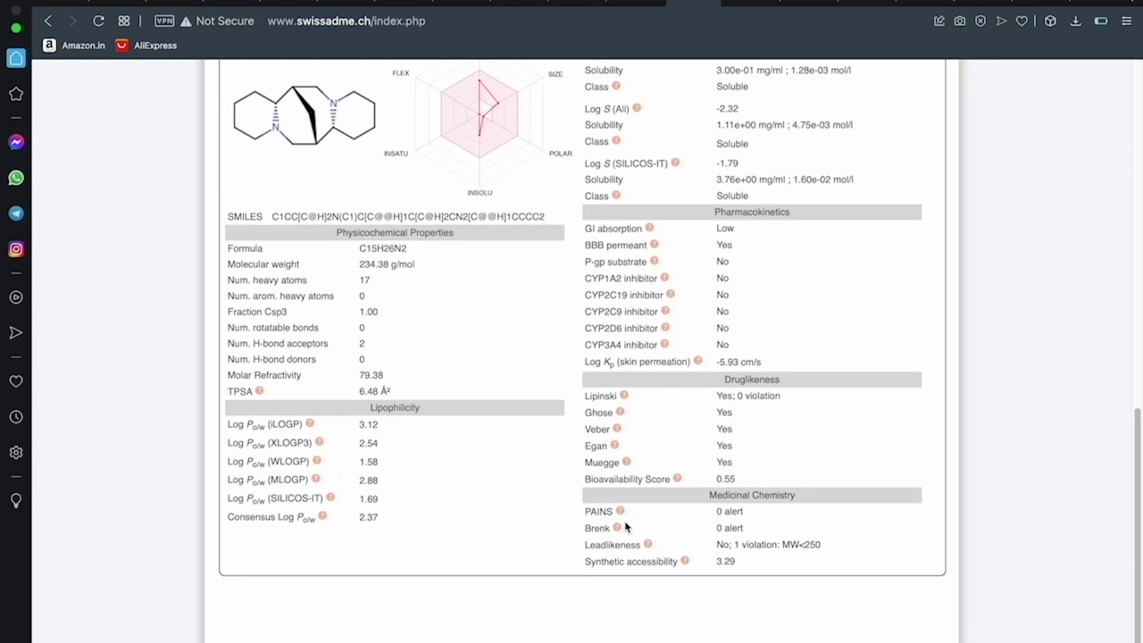
{"action": "mouse_move", "coordinate": [621, 512]}
{"action": "scroll", "coordinate": [359, 468], "scroll_direction": "up", "scroll_amount": 1}
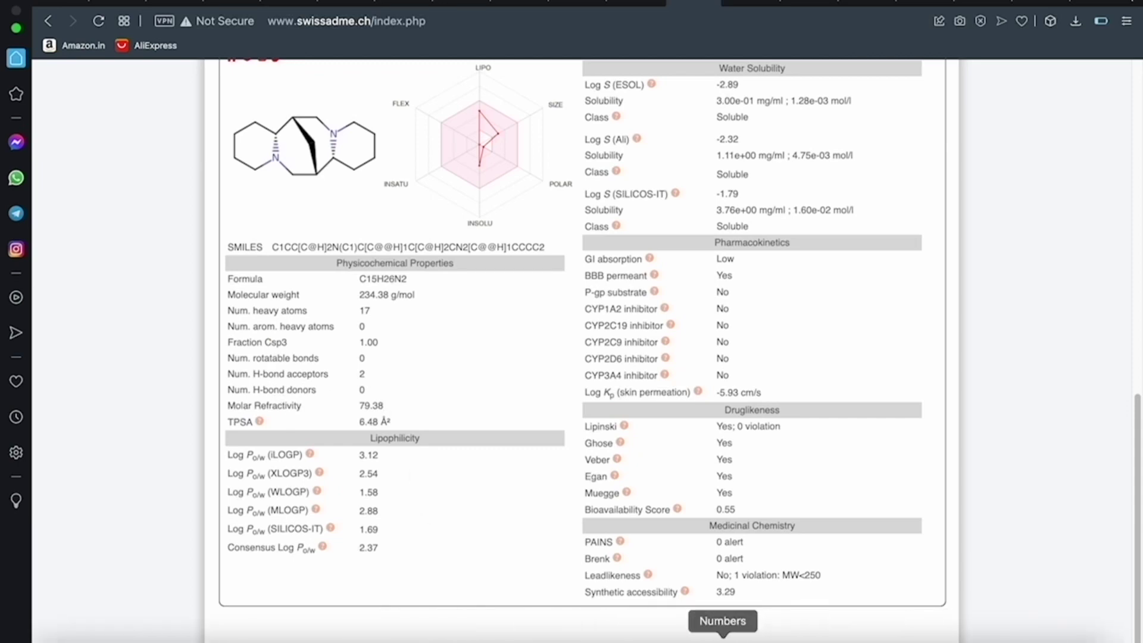
Switch to the PowerPoint presentation and read slide 106 on the Lipinski rules and slide 108 on P-gp, solubility, lipophilicity and BOILED-Egg.
{"action": "left_click", "coordinate": [689, 634]}
{"action": "left_click", "coordinate": [179, 245]}
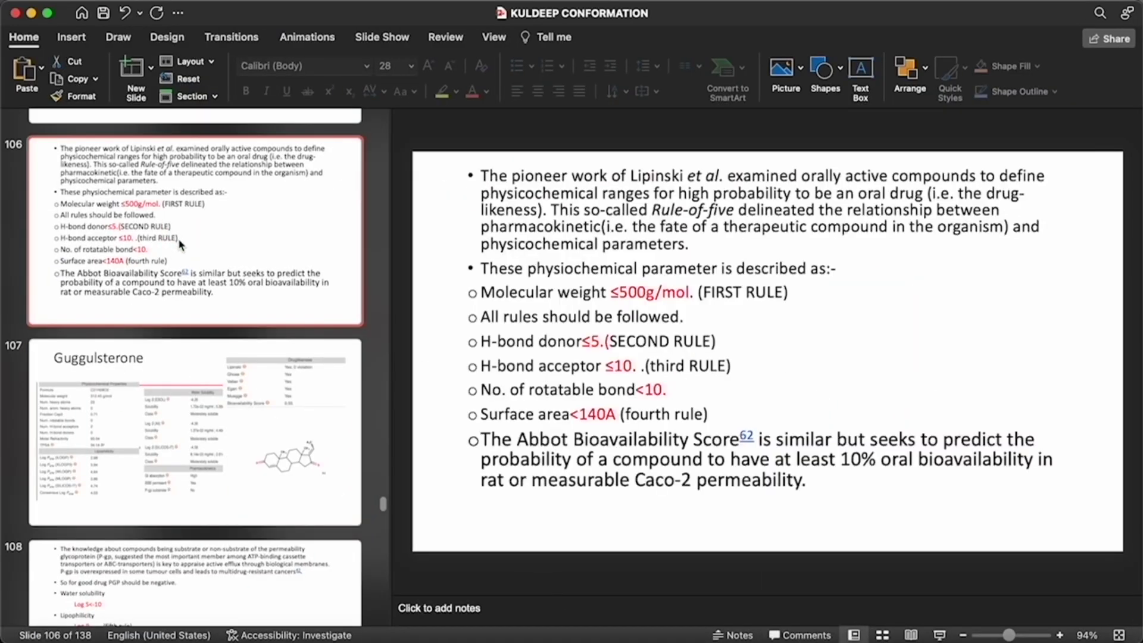
{"action": "scroll", "coordinate": [194, 268], "scroll_direction": "up", "scroll_amount": 3}
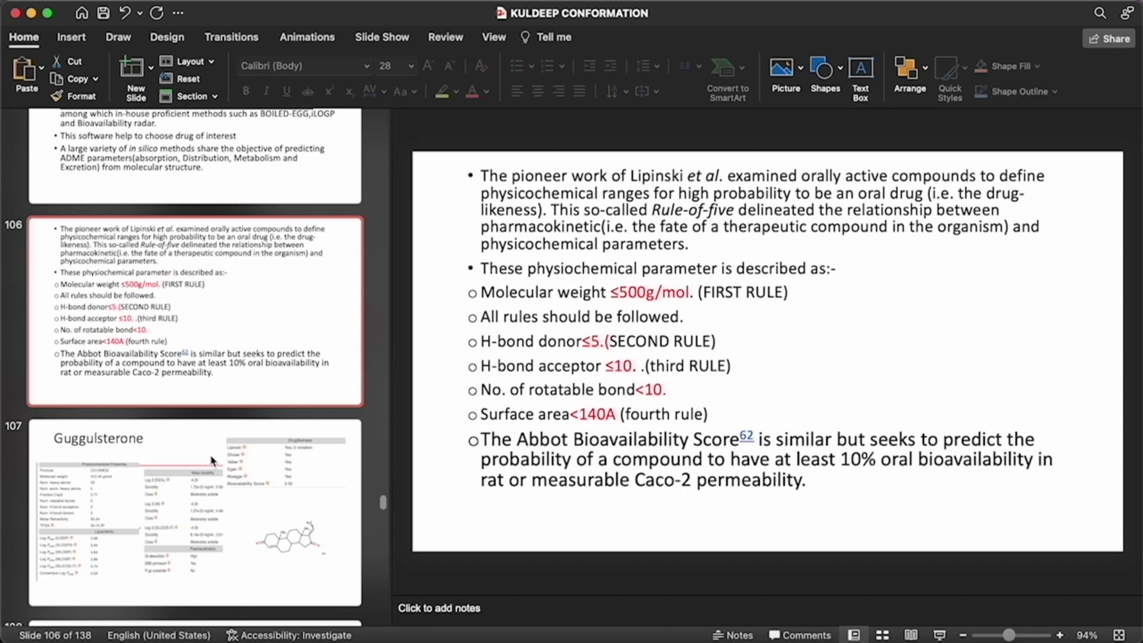
{"action": "scroll", "coordinate": [215, 459], "scroll_direction": "up", "scroll_amount": 5}
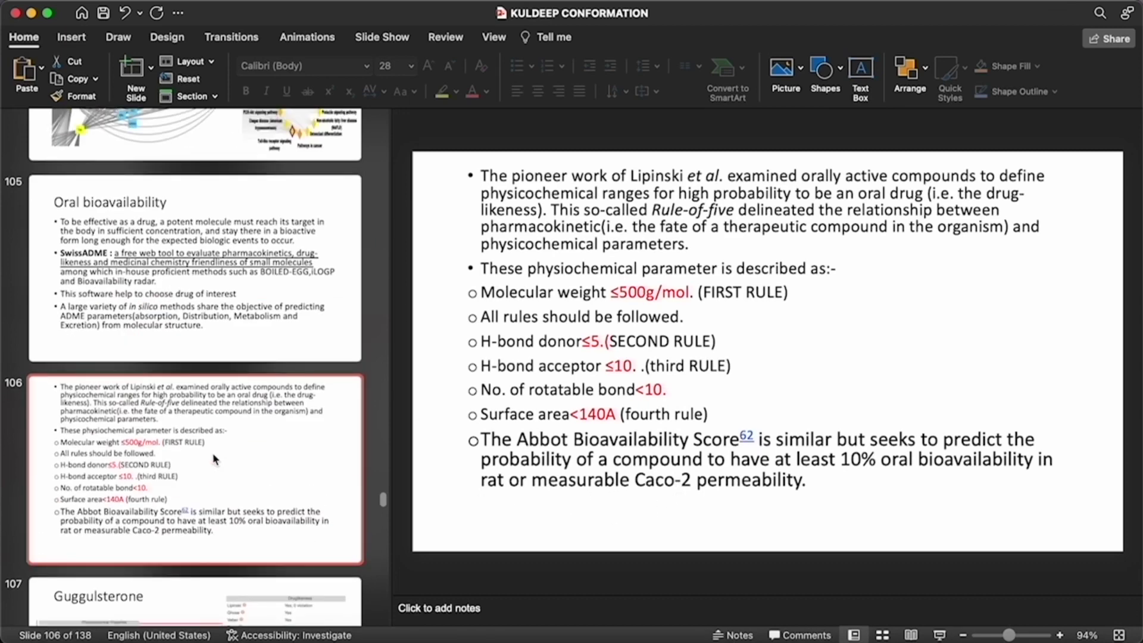
{"action": "scroll", "coordinate": [216, 459], "scroll_direction": "down", "scroll_amount": 8}
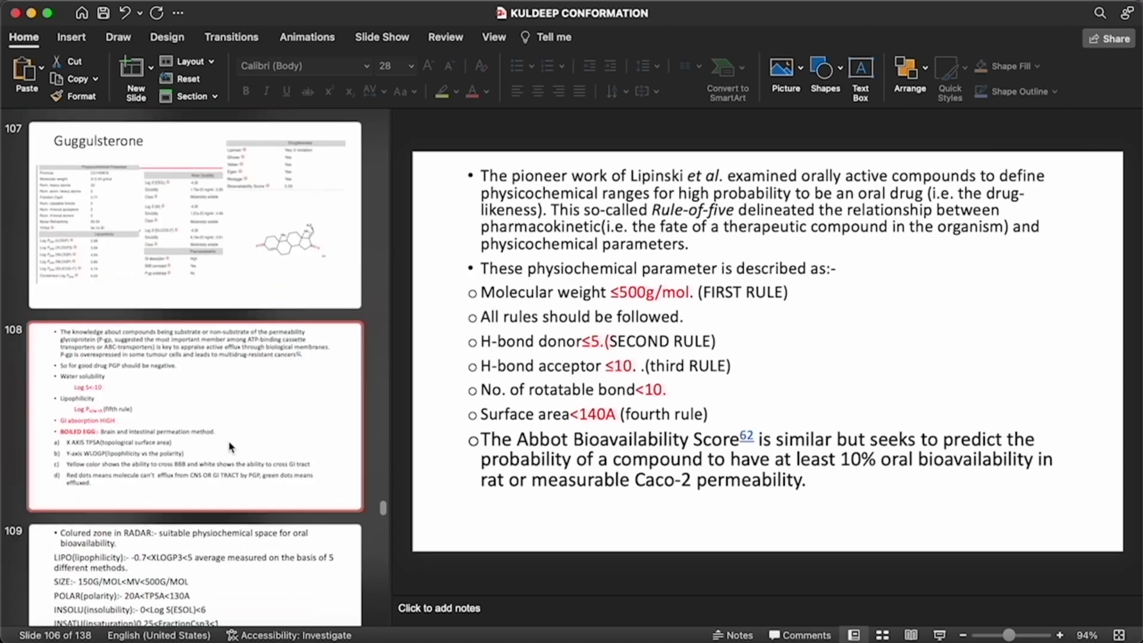
{"action": "left_click", "coordinate": [230, 447]}
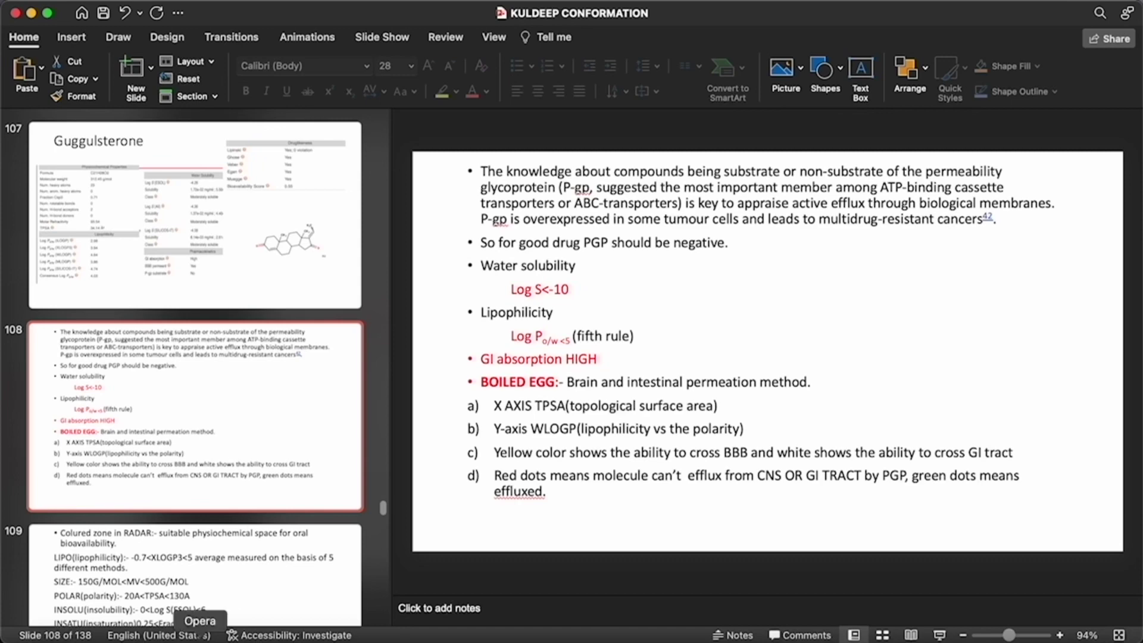
Return to SwissADME in Opera, show genisteine's BOILED-Egg plot and examine its BBB, HIA and PGP legend.
{"action": "left_click", "coordinate": [200, 638]}
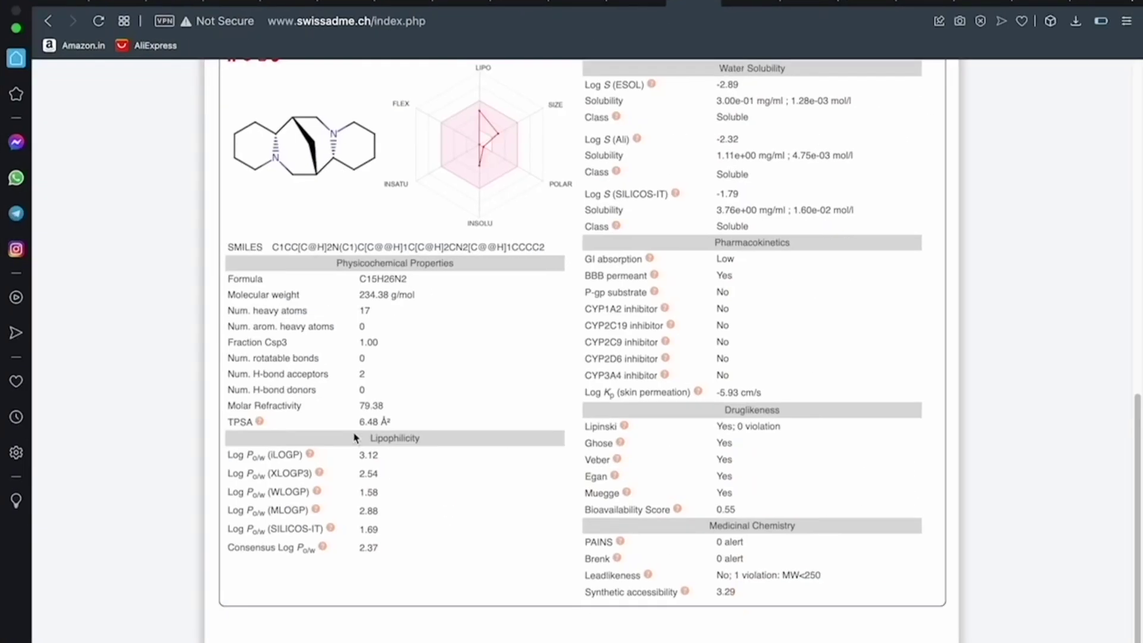
{"action": "scroll", "coordinate": [339, 322], "scroll_direction": "up", "scroll_amount": 10}
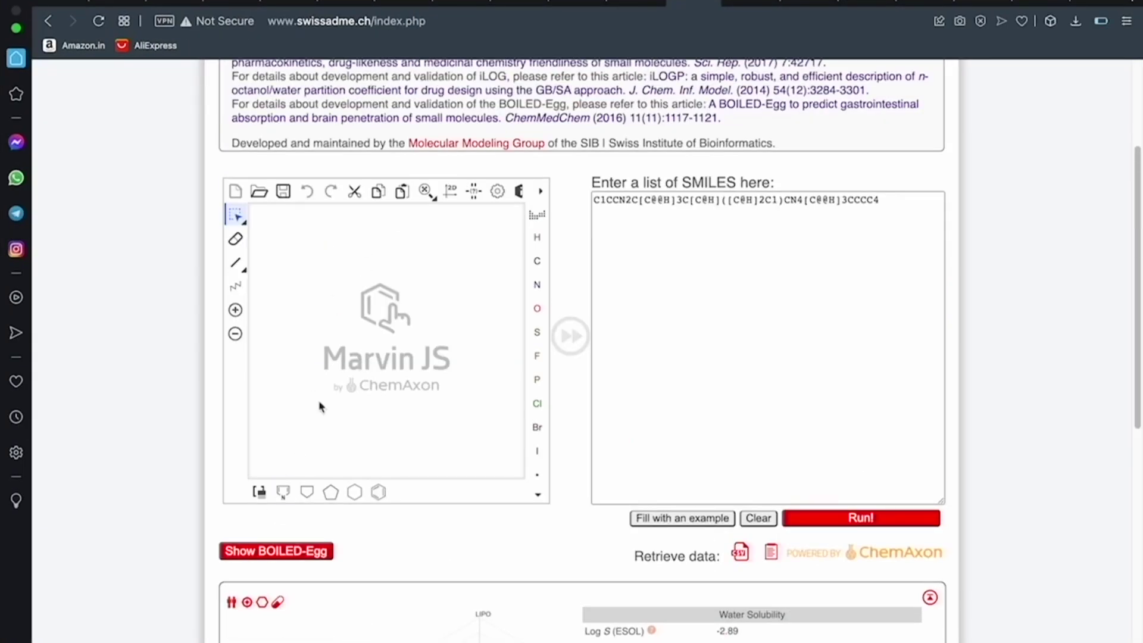
{"action": "left_click", "coordinate": [293, 556]}
{"action": "scroll", "coordinate": [422, 512], "scroll_direction": "down", "scroll_amount": 10}
{"action": "scroll", "coordinate": [421, 472], "scroll_direction": "up", "scroll_amount": 1}
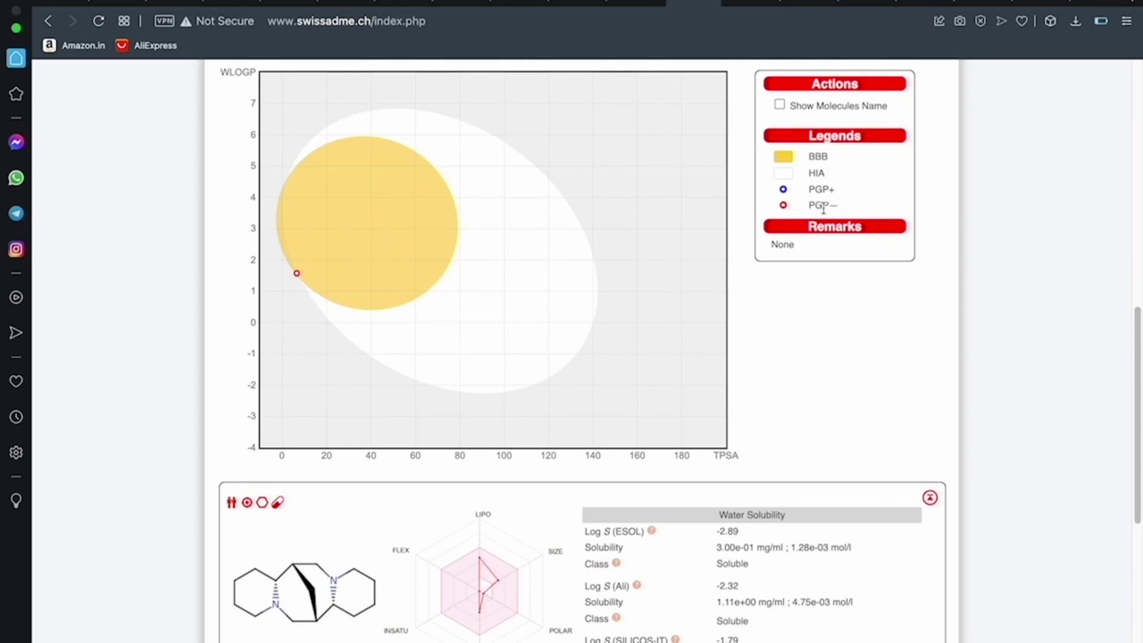
{"action": "mouse_move", "coordinate": [827, 206]}
{"action": "scroll", "coordinate": [481, 419], "scroll_direction": "up", "scroll_amount": 2}
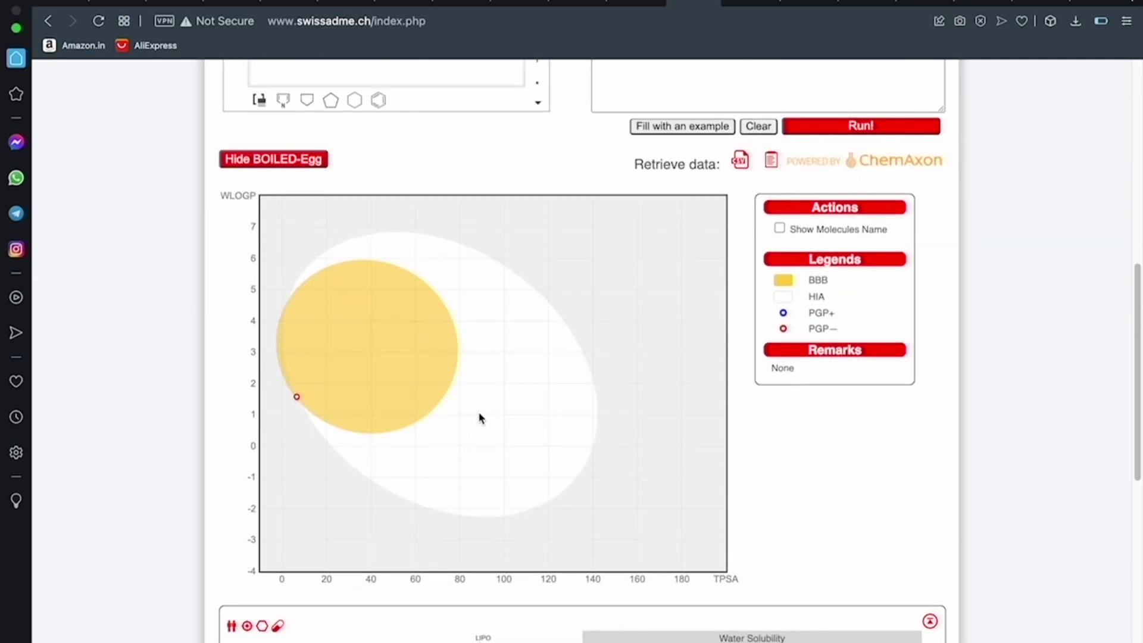
Compare the molecule's position in the BOILED-Egg plot with genisteine's physicochemical, pharmacokinetic and druglikeness tables.
{"action": "scroll", "coordinate": [481, 419], "scroll_direction": "down", "scroll_amount": 5}
{"action": "scroll", "coordinate": [480, 416], "scroll_direction": "down", "scroll_amount": 2}
{"action": "scroll", "coordinate": [480, 416], "scroll_direction": "up", "scroll_amount": 8}
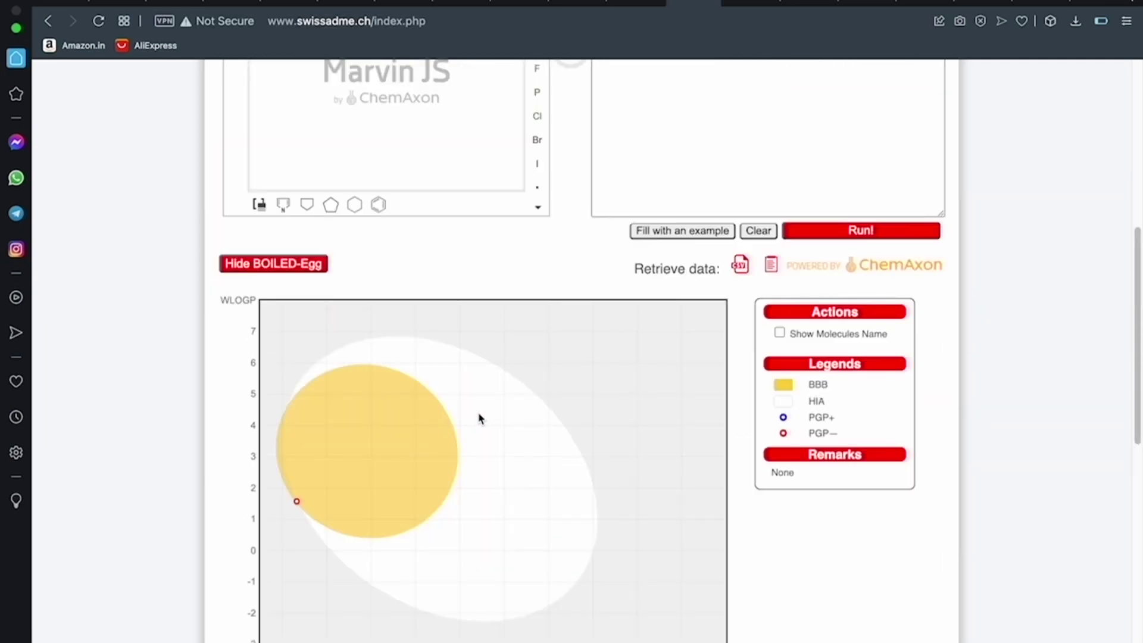
{"action": "scroll", "coordinate": [513, 471], "scroll_direction": "down", "scroll_amount": 10}
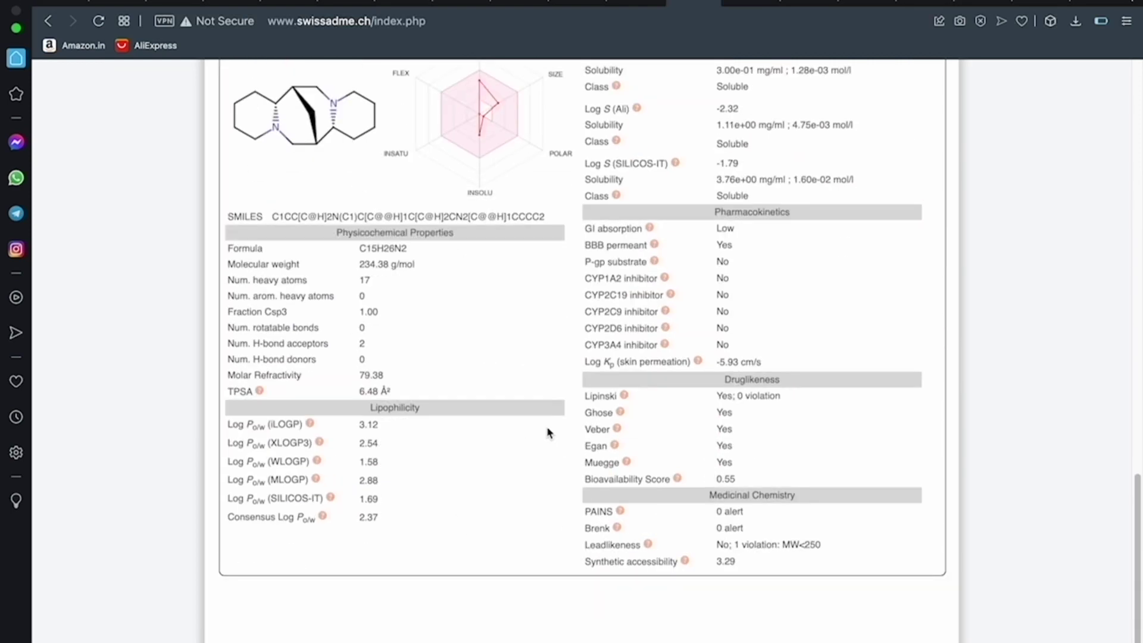
{"action": "scroll", "coordinate": [431, 318], "scroll_direction": "up", "scroll_amount": 5}
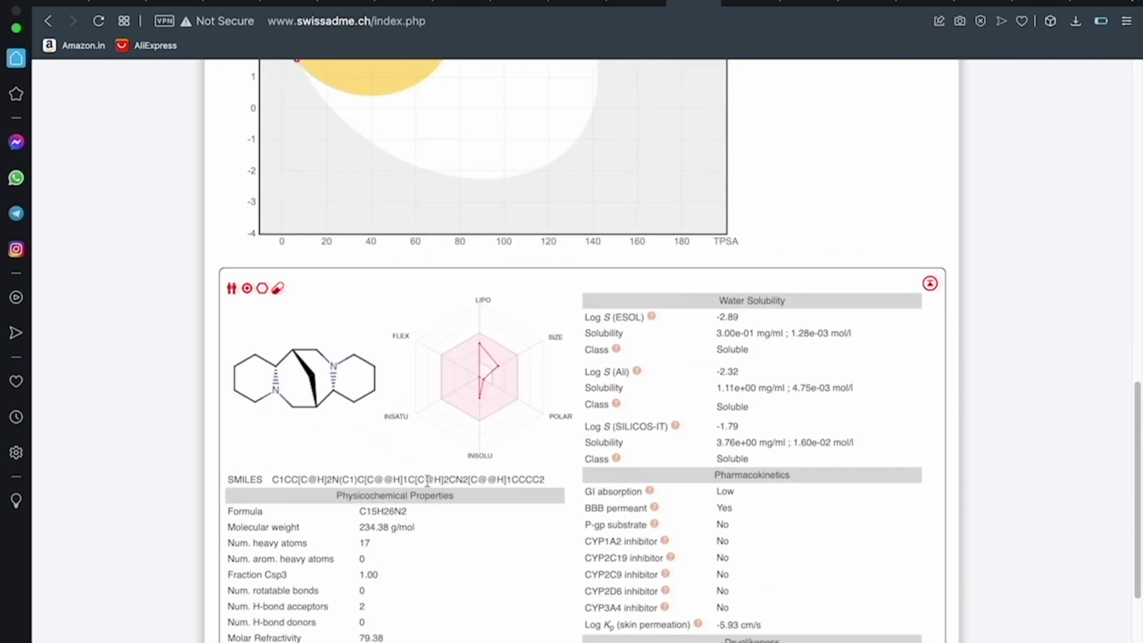
{"action": "scroll", "coordinate": [466, 375], "scroll_direction": "up", "scroll_amount": 1}
{"action": "scroll", "coordinate": [466, 381], "scroll_direction": "up", "scroll_amount": 4}
{"action": "scroll", "coordinate": [550, 369], "scroll_direction": "up", "scroll_amount": 9}
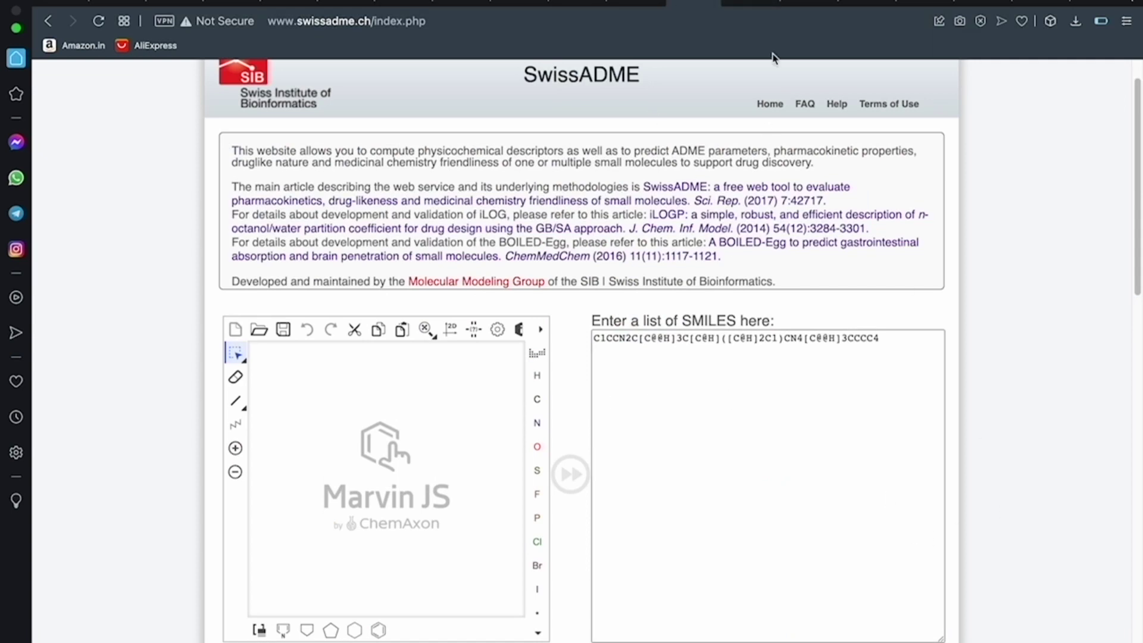
{"action": "mouse_move", "coordinate": [744, 3]}
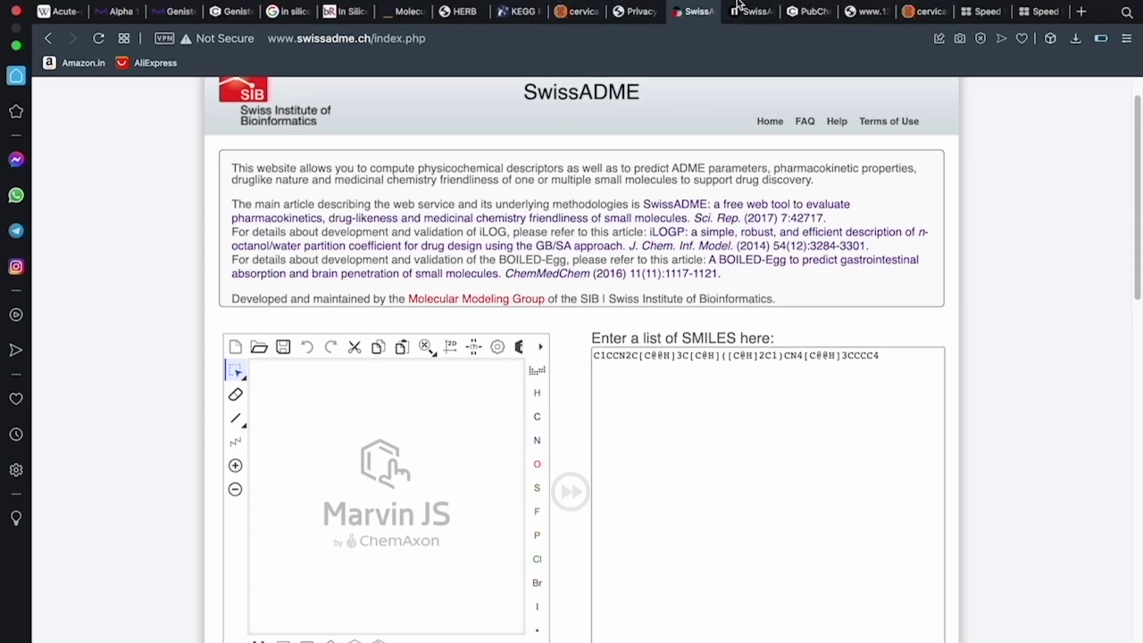
In cervical cancer gene card.xlsx from Downloads, fill column A beside every gene with "cervical cancer", and save and close the workbook.
{"action": "left_click", "coordinate": [474, 181]}
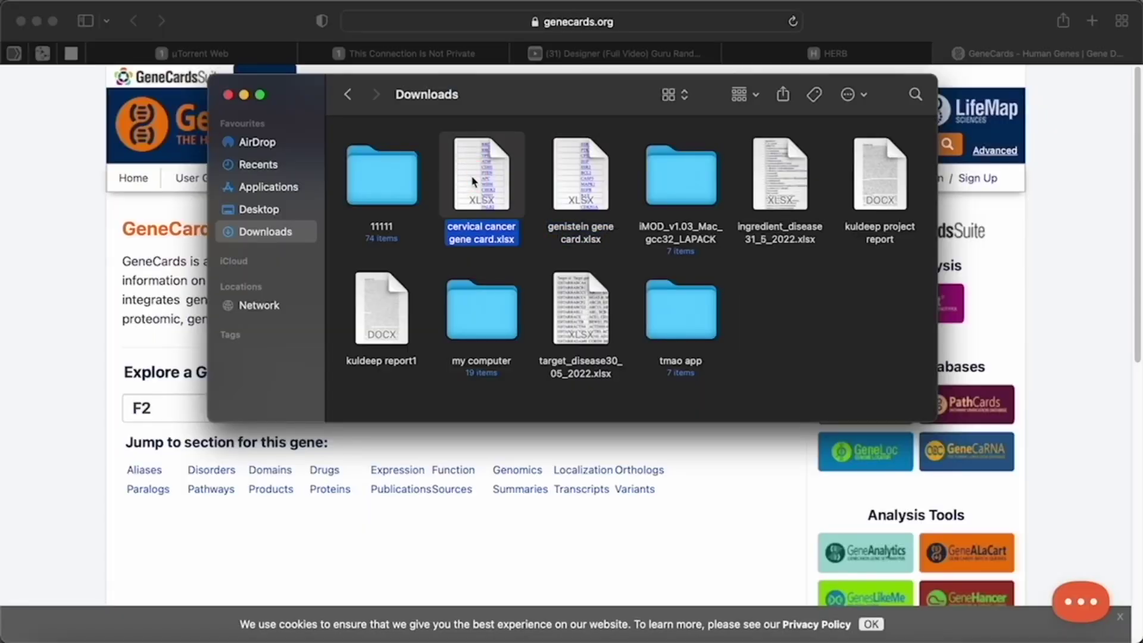
{"action": "double_click", "coordinate": [475, 181]}
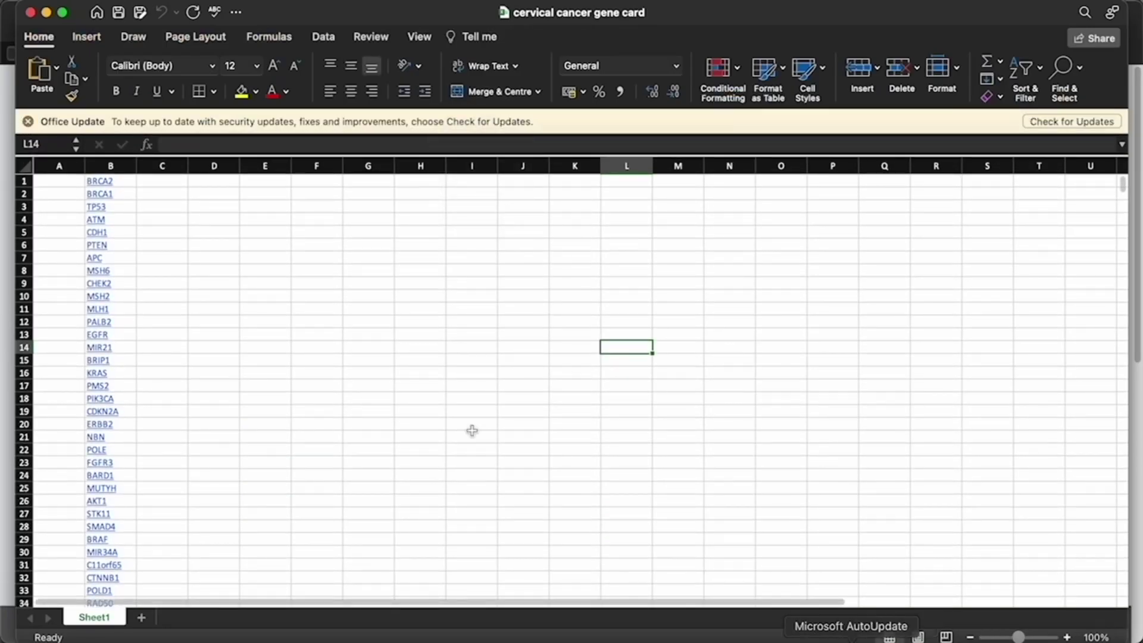
{"action": "left_click", "coordinate": [56, 181]}
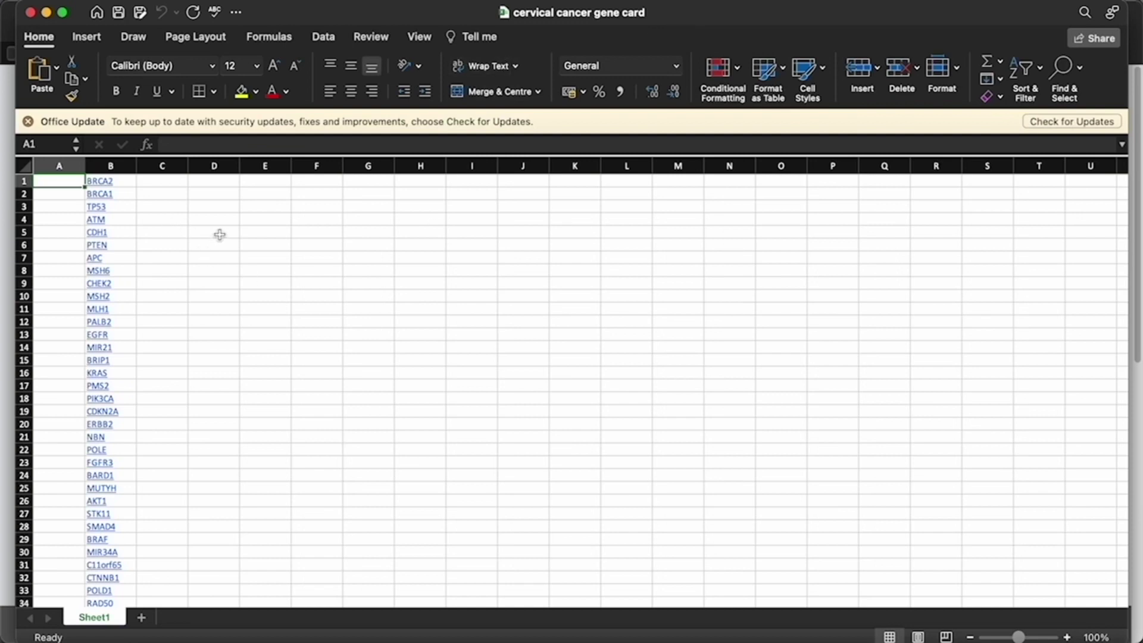
{"action": "type", "text": "cervical"}
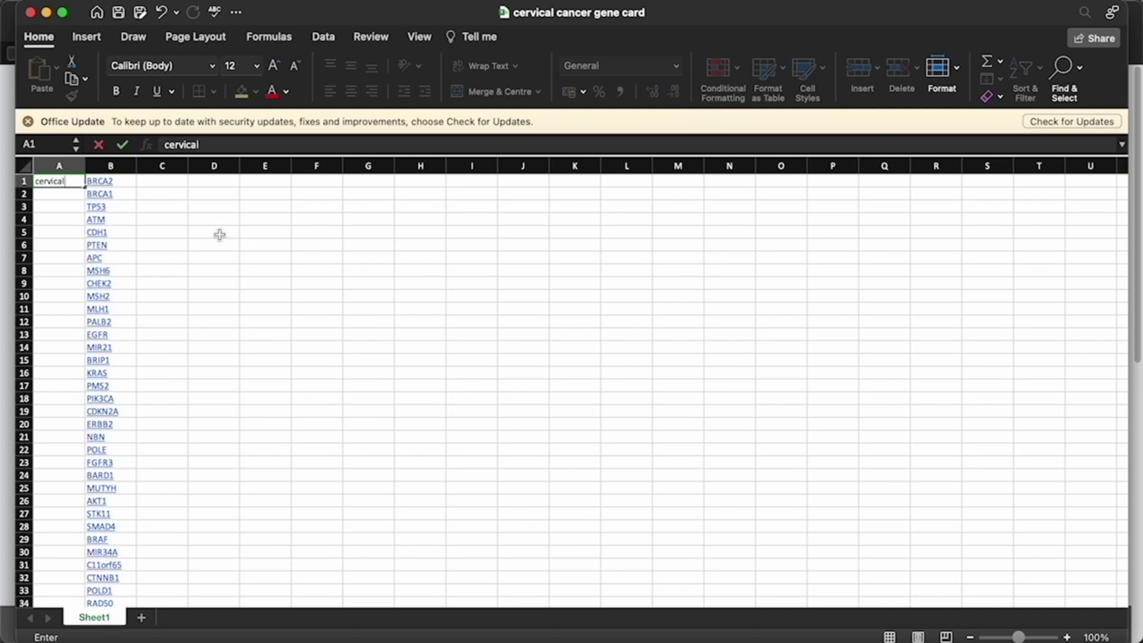
{"action": "type", "text": "cancer"}
{"action": "left_click", "coordinate": [82, 188]}
{"action": "double_click", "coordinate": [83, 188]}
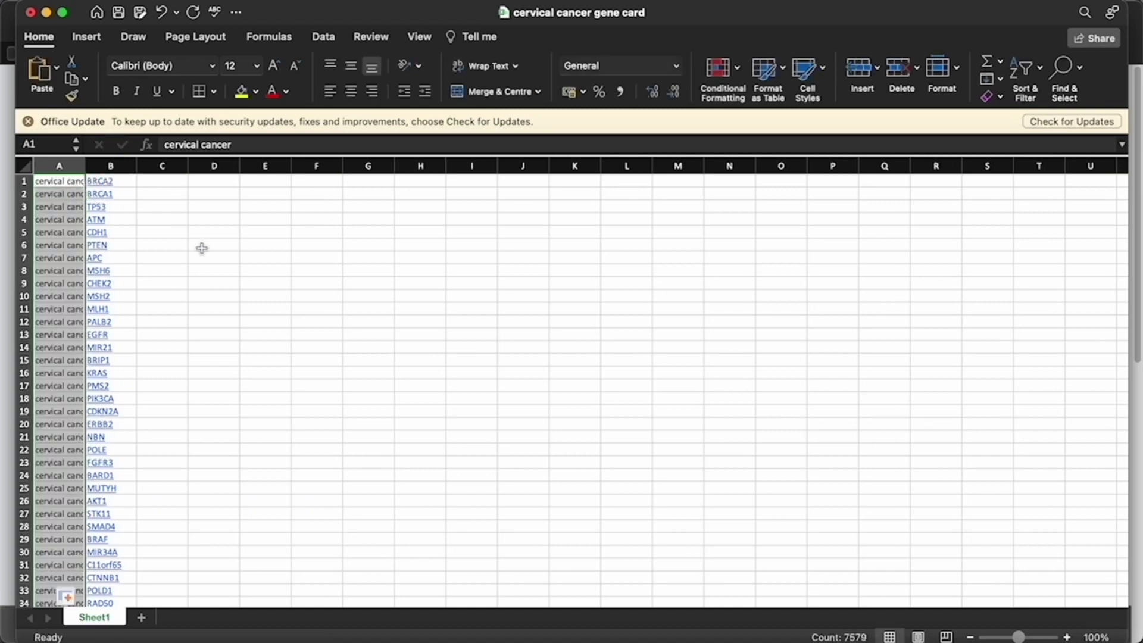
{"action": "left_click", "coordinate": [265, 257]}
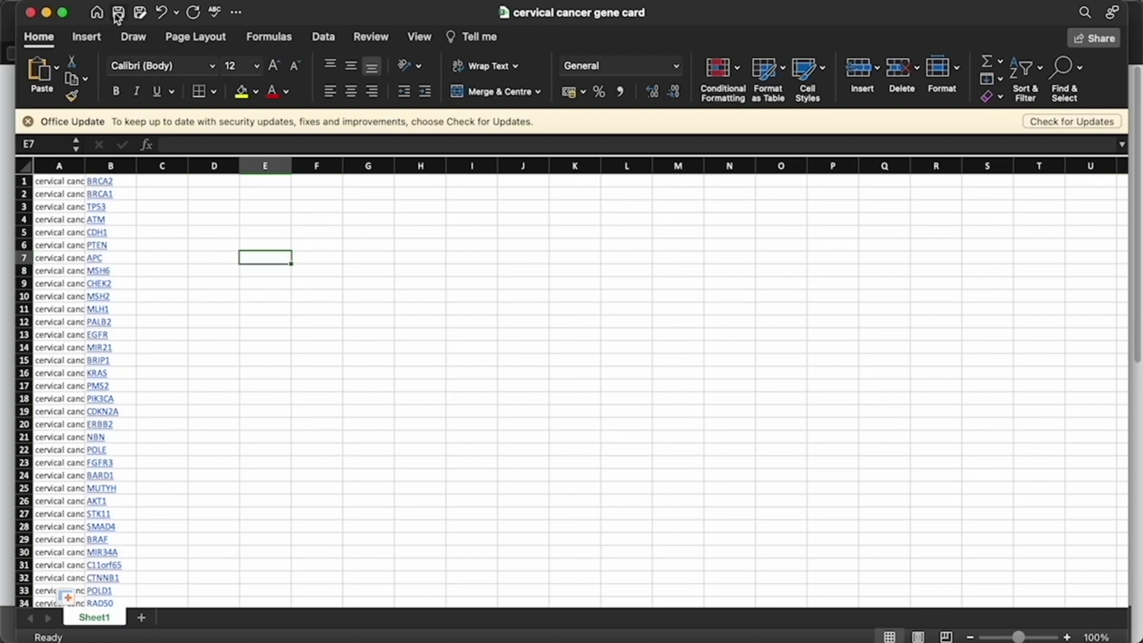
{"action": "left_click", "coordinate": [31, 13]}
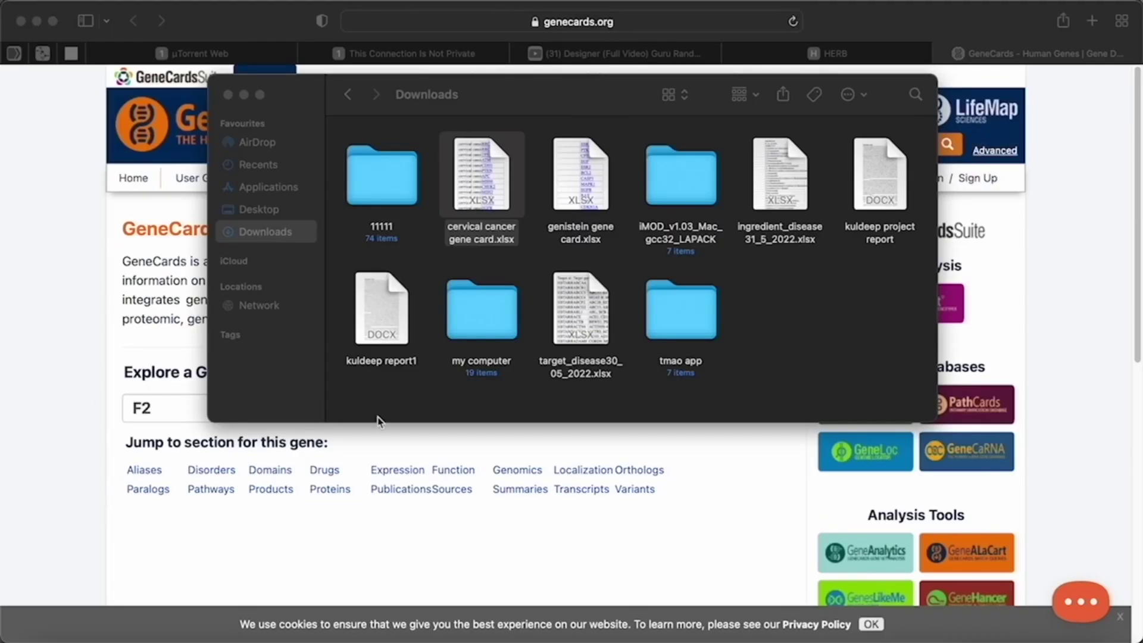
Open genistein gene card.xlsx from Downloads and fill column A beside every gene with "Genistein".
{"action": "left_click", "coordinate": [567, 183]}
{"action": "double_click", "coordinate": [566, 183]}
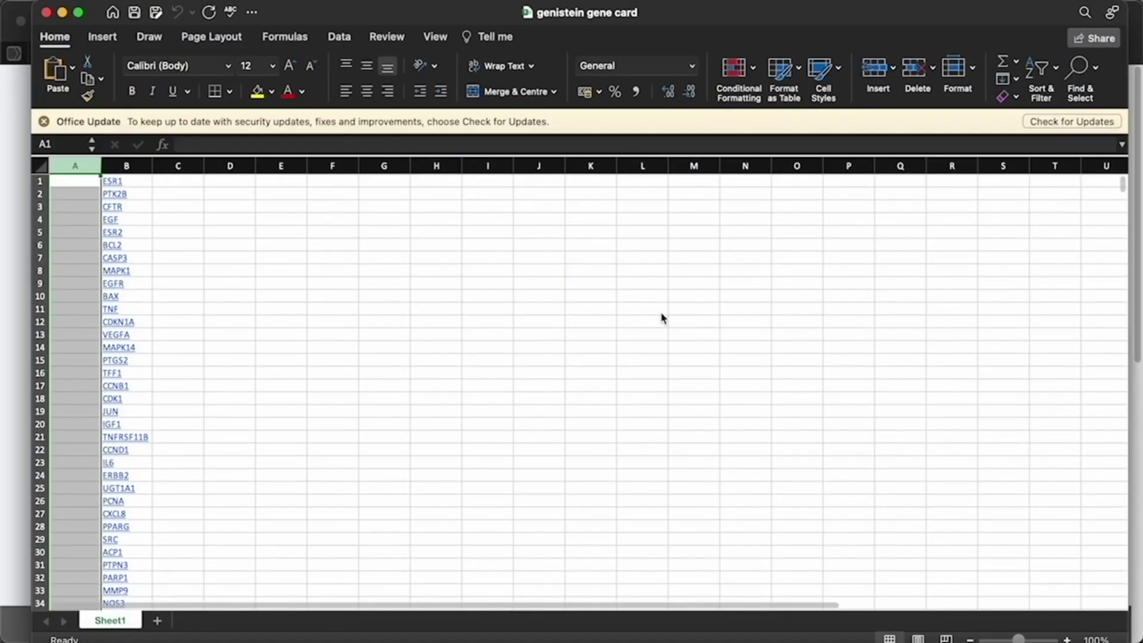
{"action": "left_click", "coordinate": [60, 189]}
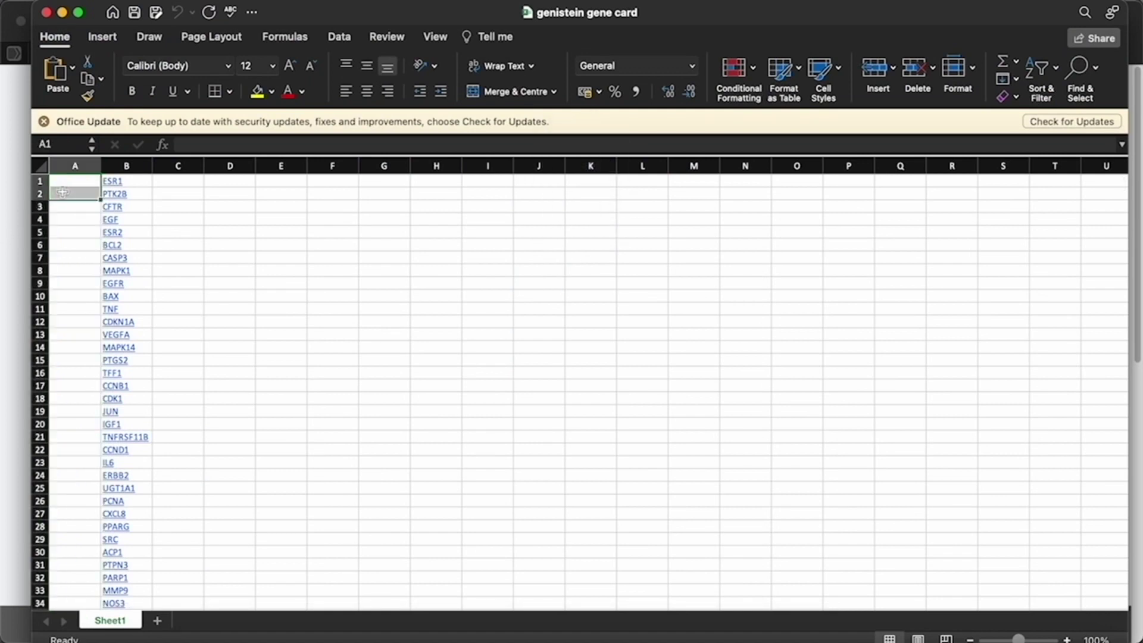
{"action": "left_click", "coordinate": [82, 181]}
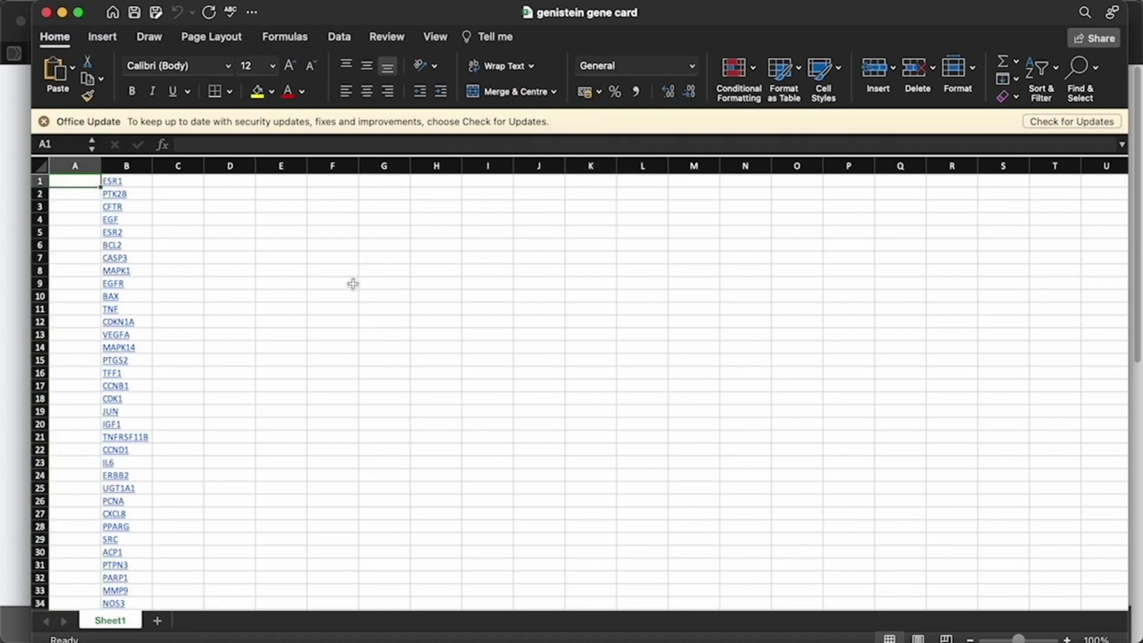
{"action": "type", "text": "g"}
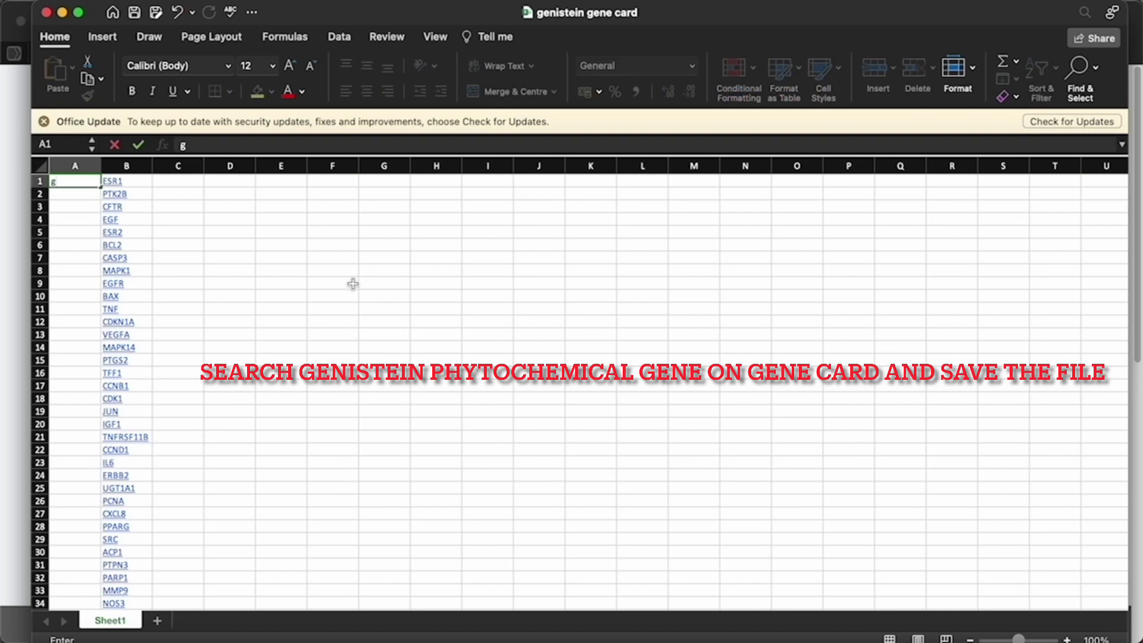
{"action": "key", "text": "BackSpace"}
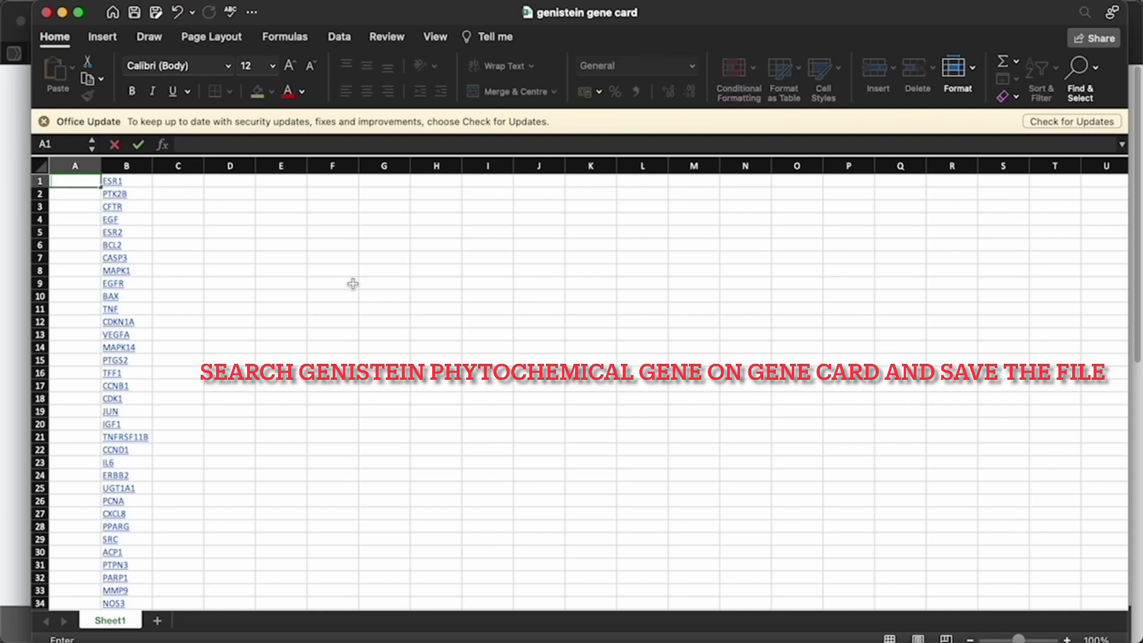
{"action": "type", "text": "Genistein"}
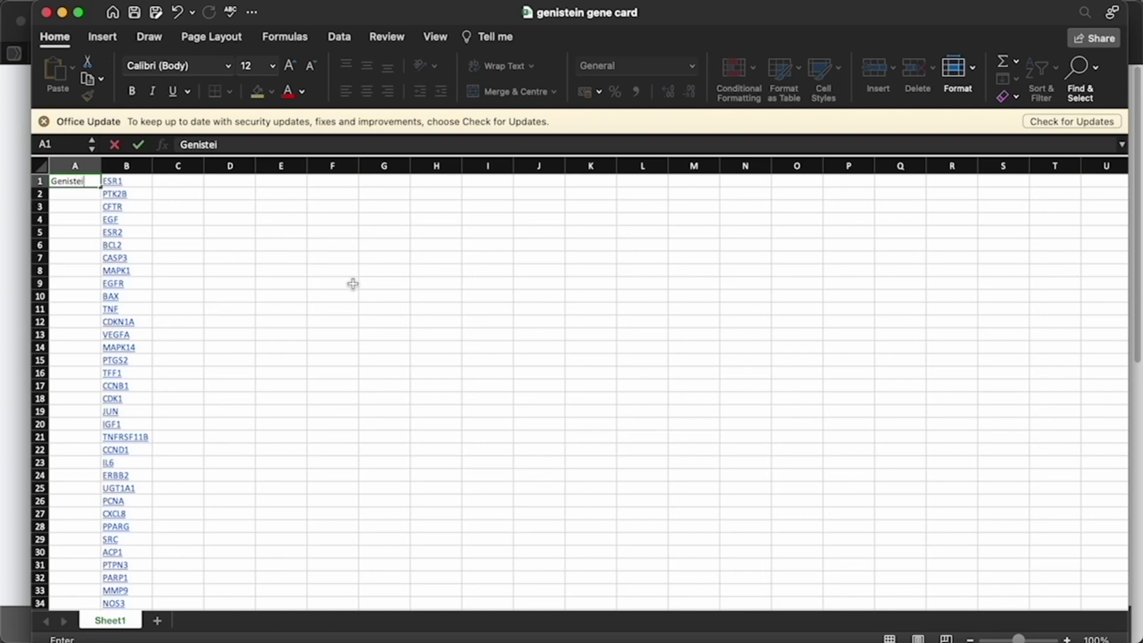
{"action": "double_click", "coordinate": [99, 189]}
{"action": "left_click", "coordinate": [302, 267]}
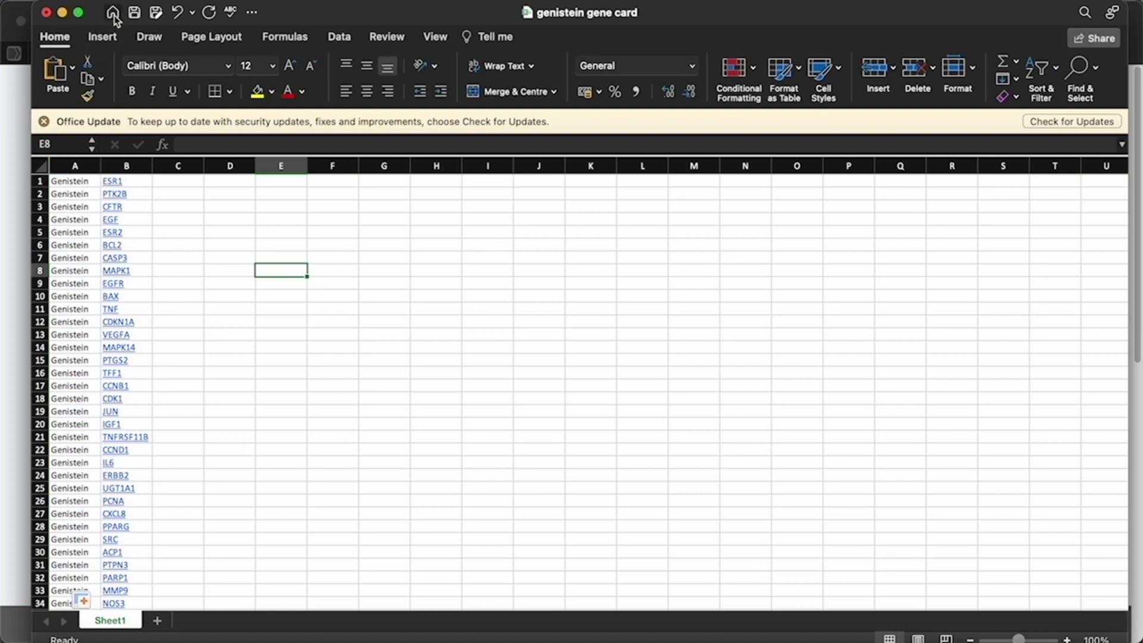
Copy all Genistein labels and genes from columns A and B, and open cervical cancer gene card.xlsx from Downloads.
{"action": "double_click", "coordinate": [161, 180]}
{"action": "left_click_drag", "start_coordinate": [81, 179], "coordinate": [130, 556]}
{"action": "right_click", "coordinate": [111, 251]}
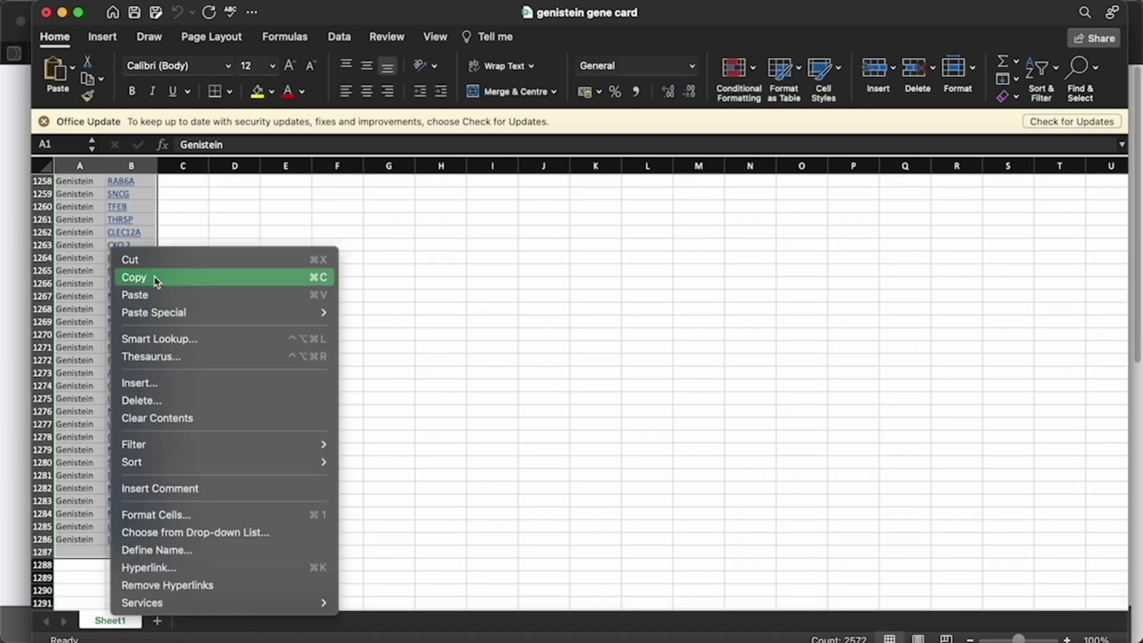
{"action": "left_click", "coordinate": [168, 280]}
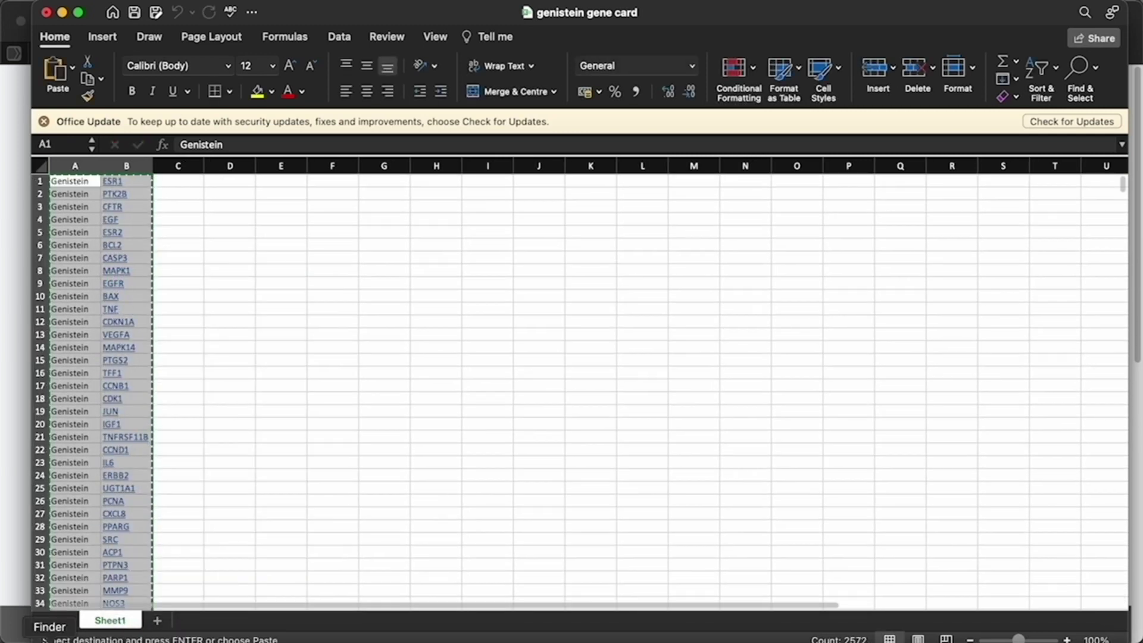
{"action": "left_click", "coordinate": [38, 634]}
{"action": "left_click", "coordinate": [478, 168]}
{"action": "double_click", "coordinate": [478, 168]}
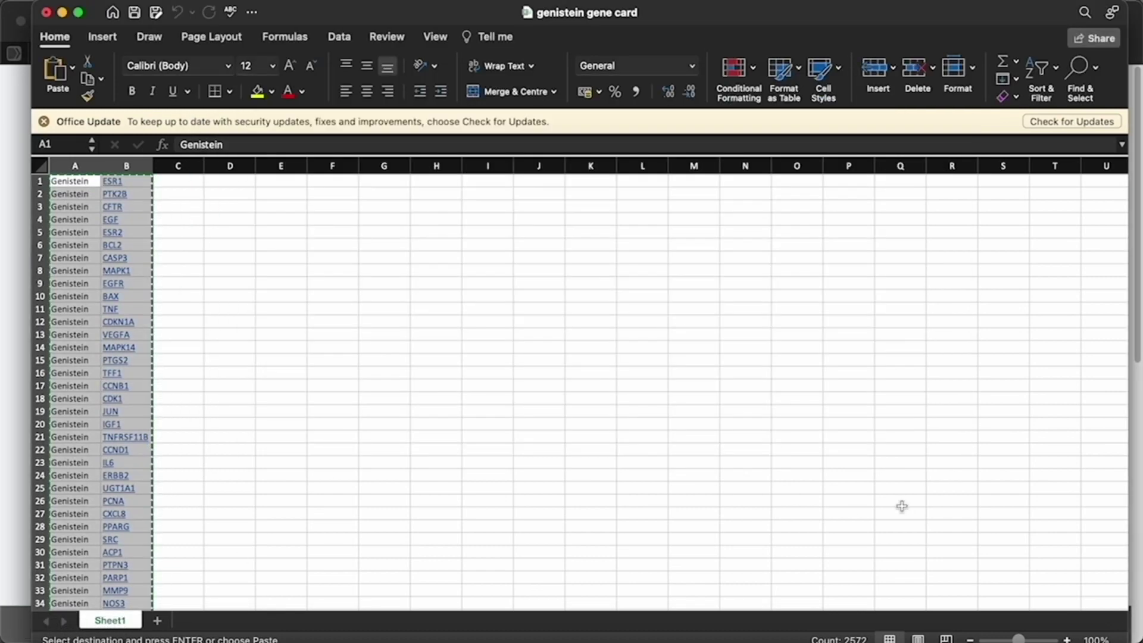
Paste the copied Genistein rows directly below the last cervical cancer gene, starting at A7580, and save the workbook.
{"action": "scroll", "coordinate": [444, 306], "scroll_direction": "down", "scroll_amount": 12}
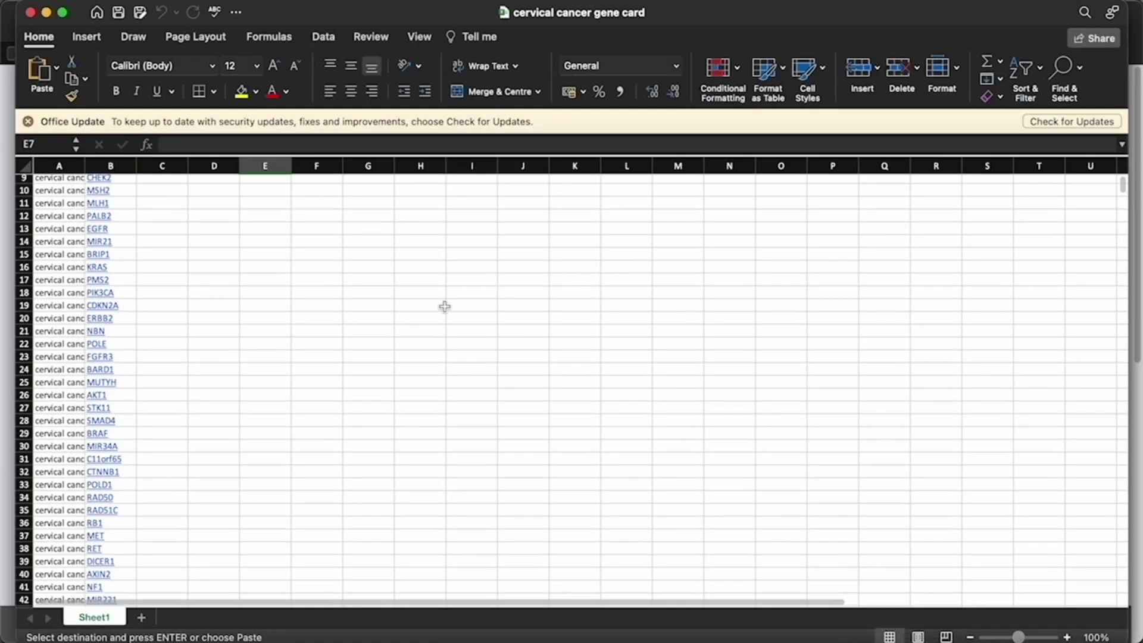
{"action": "scroll", "coordinate": [446, 303], "scroll_direction": "down", "scroll_amount": 20}
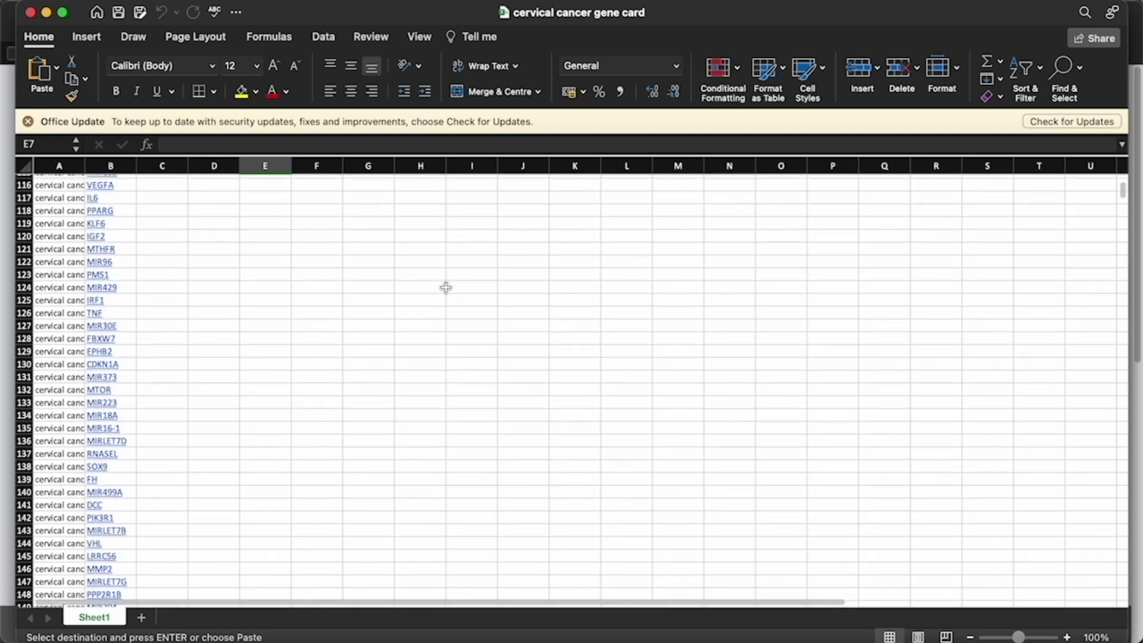
{"action": "scroll", "coordinate": [444, 285], "scroll_direction": "down", "scroll_amount": 12}
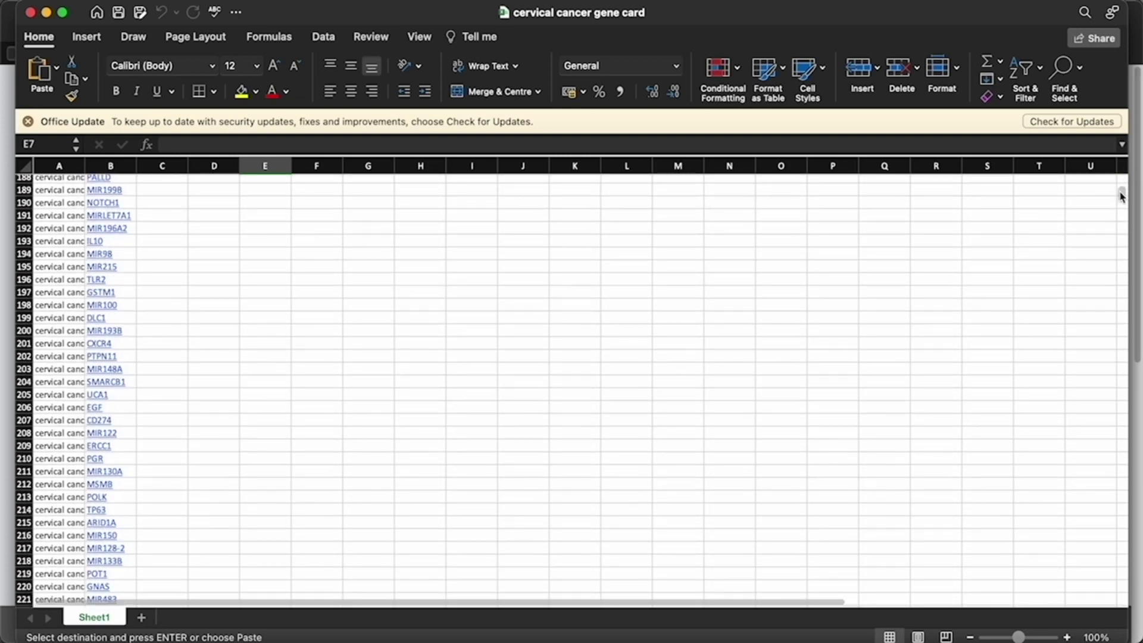
{"action": "left_click_drag", "start_coordinate": [1122, 192], "coordinate": [1128, 595]}
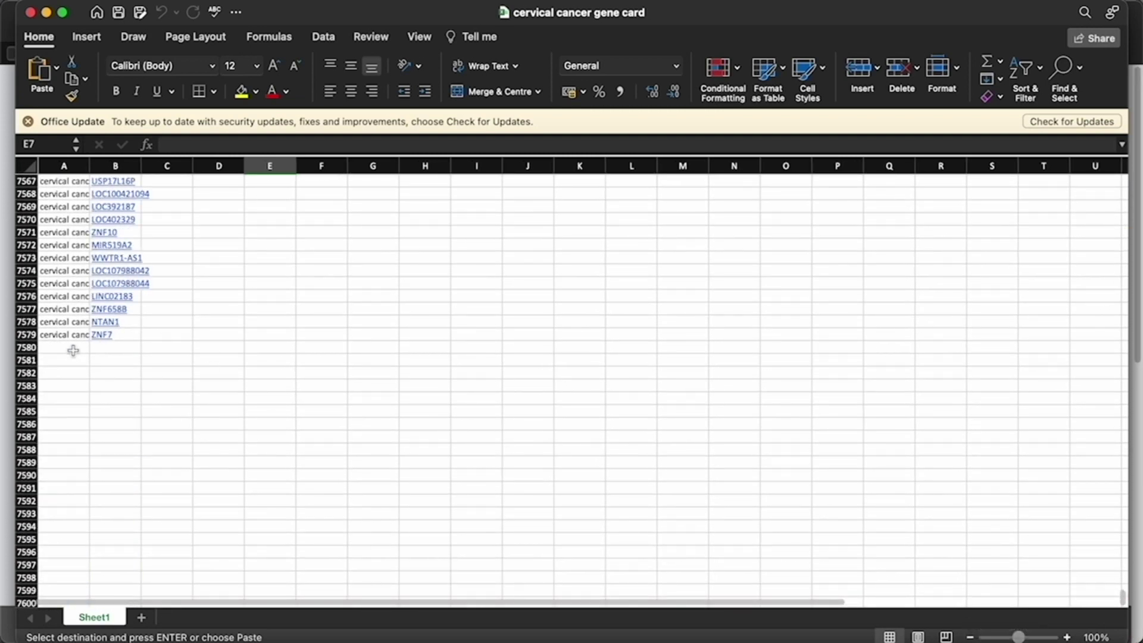
{"action": "left_click_drag", "start_coordinate": [73, 351], "coordinate": [115, 636]}
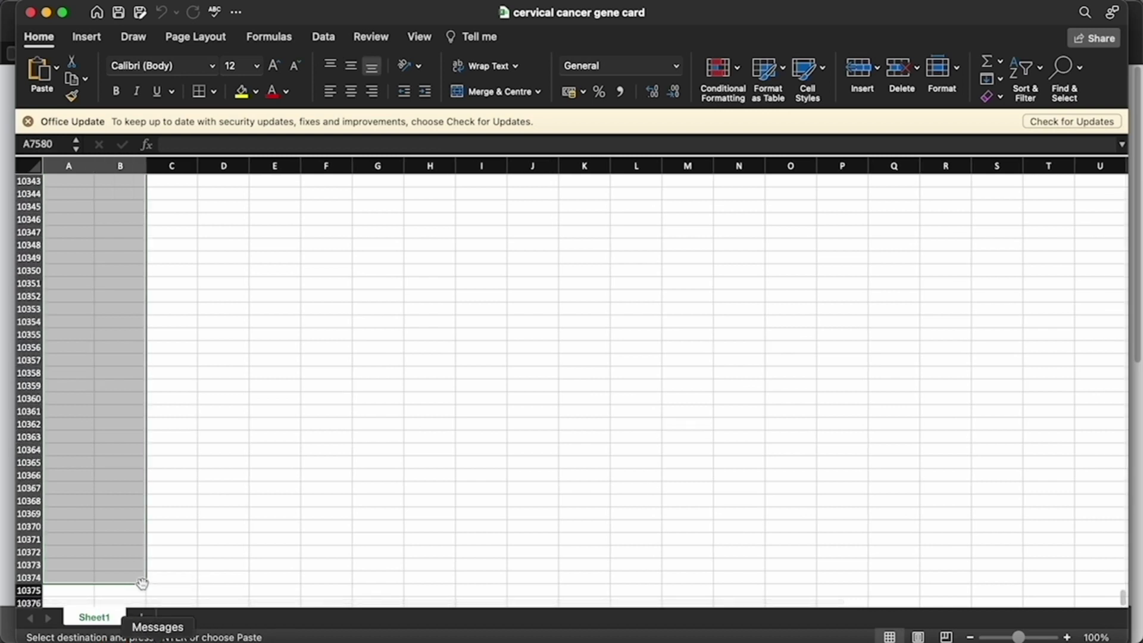
{"action": "right_click", "coordinate": [117, 271]}
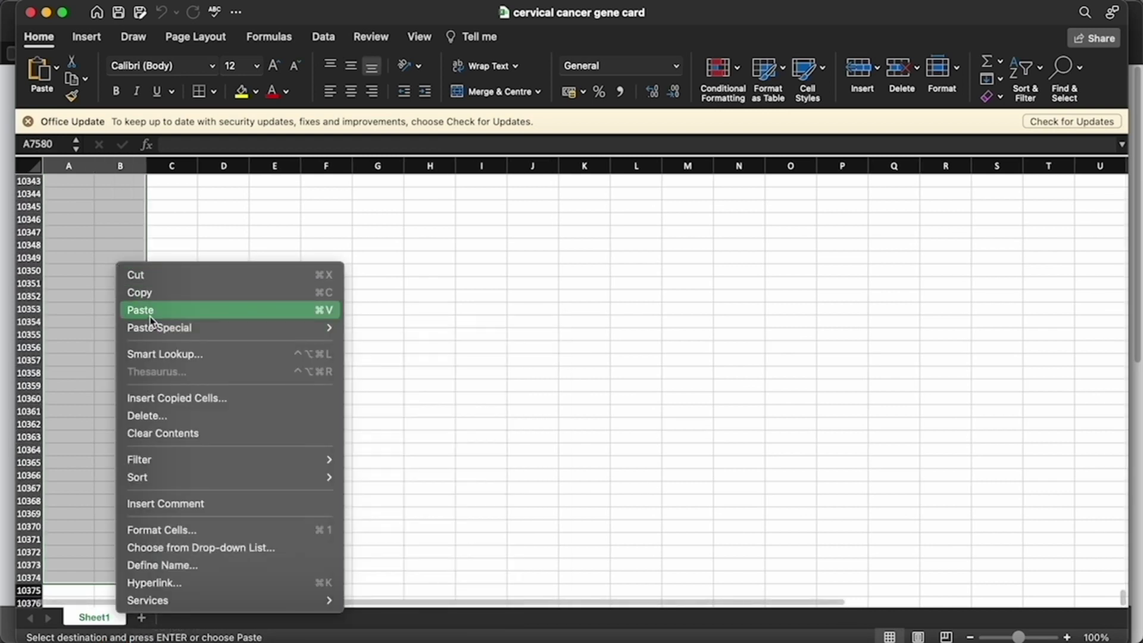
{"action": "left_click", "coordinate": [219, 309]}
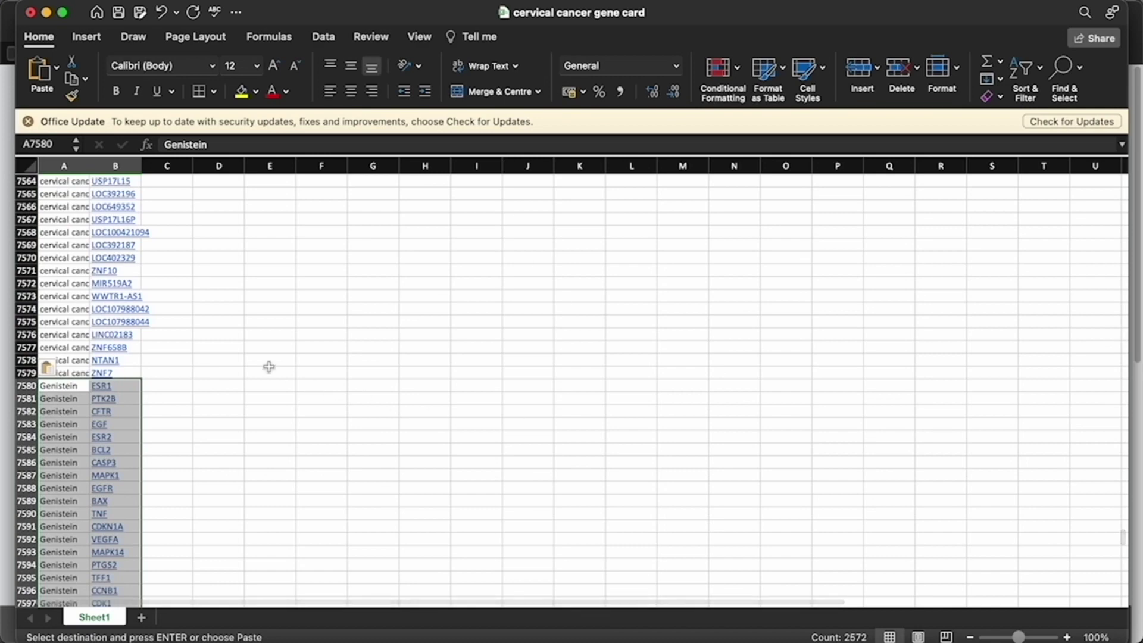
{"action": "scroll", "coordinate": [80, 442], "scroll_direction": "down", "scroll_amount": 20}
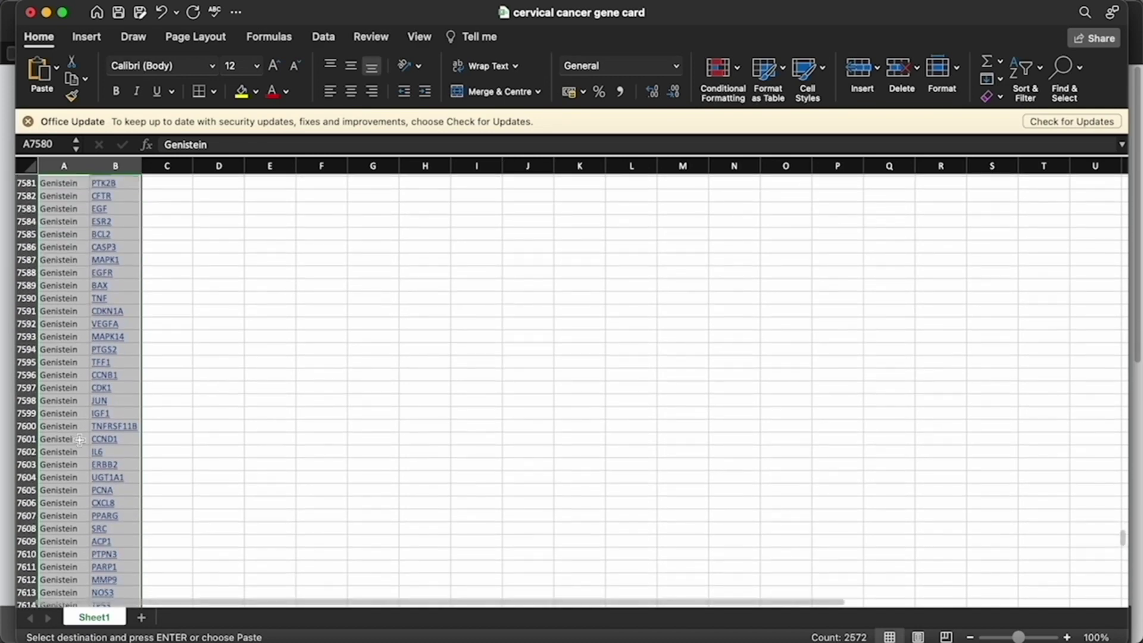
{"action": "left_click", "coordinate": [118, 12]}
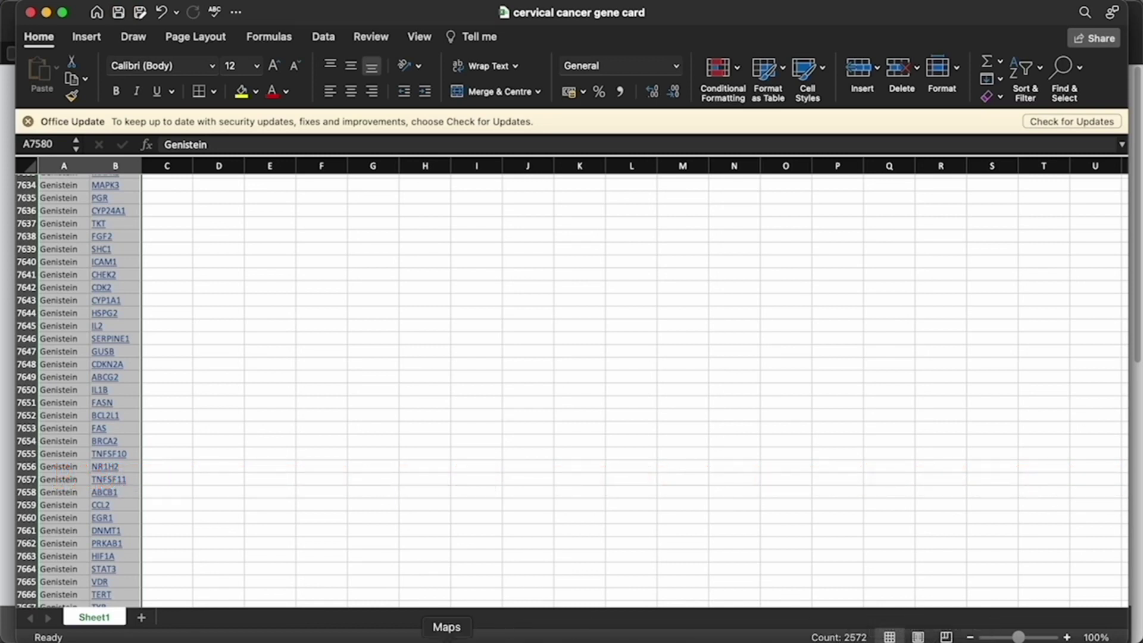
Launch Cytoscape and load cervical cancer gene card.xlsx from Downloads as a network file.
{"action": "left_click", "coordinate": [122, 641]}
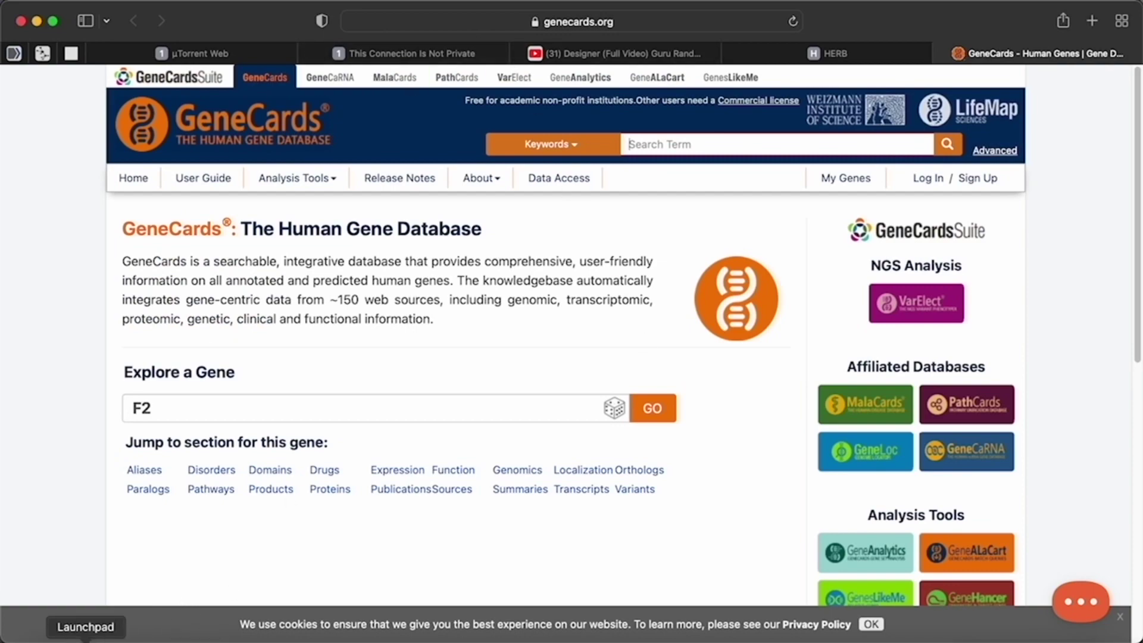
{"action": "left_click", "coordinate": [86, 640]}
{"action": "left_click", "coordinate": [317, 274]}
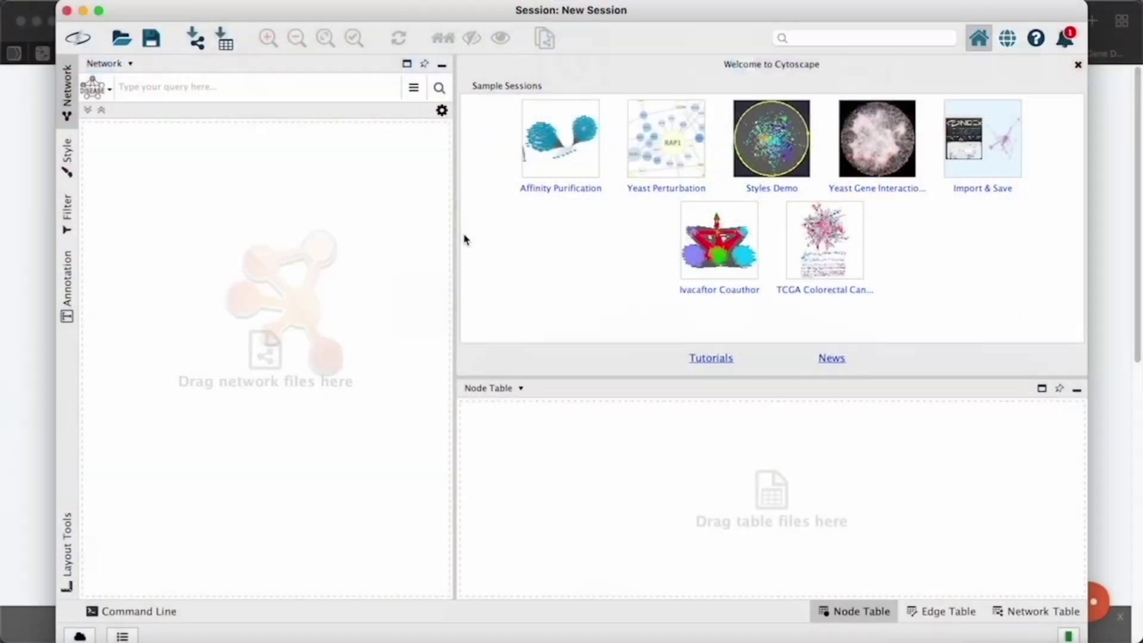
{"action": "left_click", "coordinate": [195, 40]}
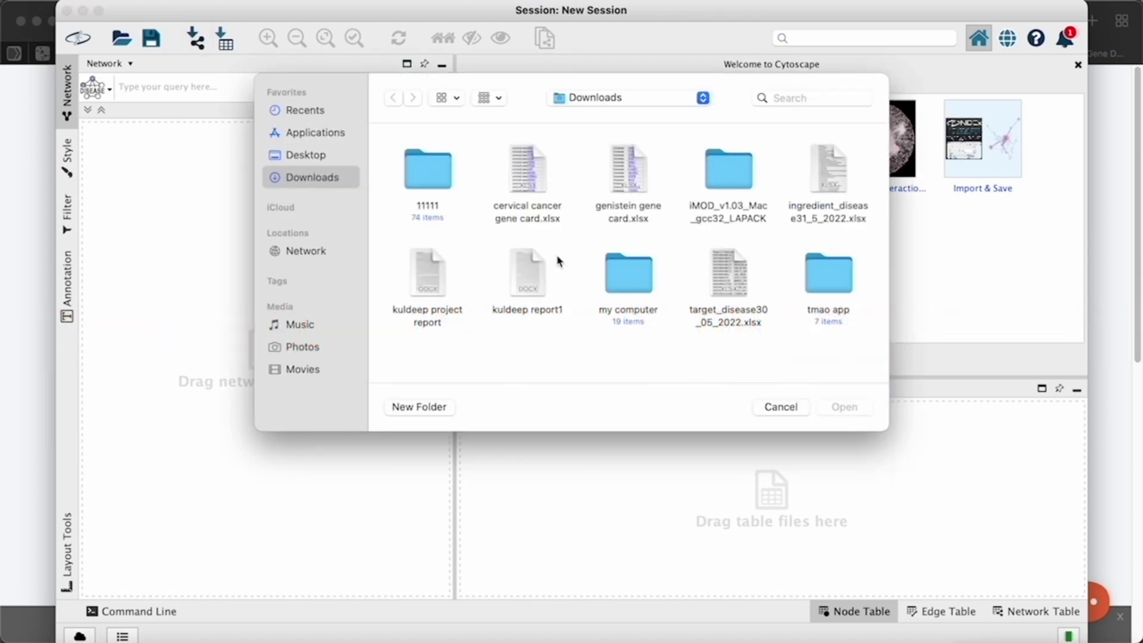
{"action": "left_click", "coordinate": [525, 168]}
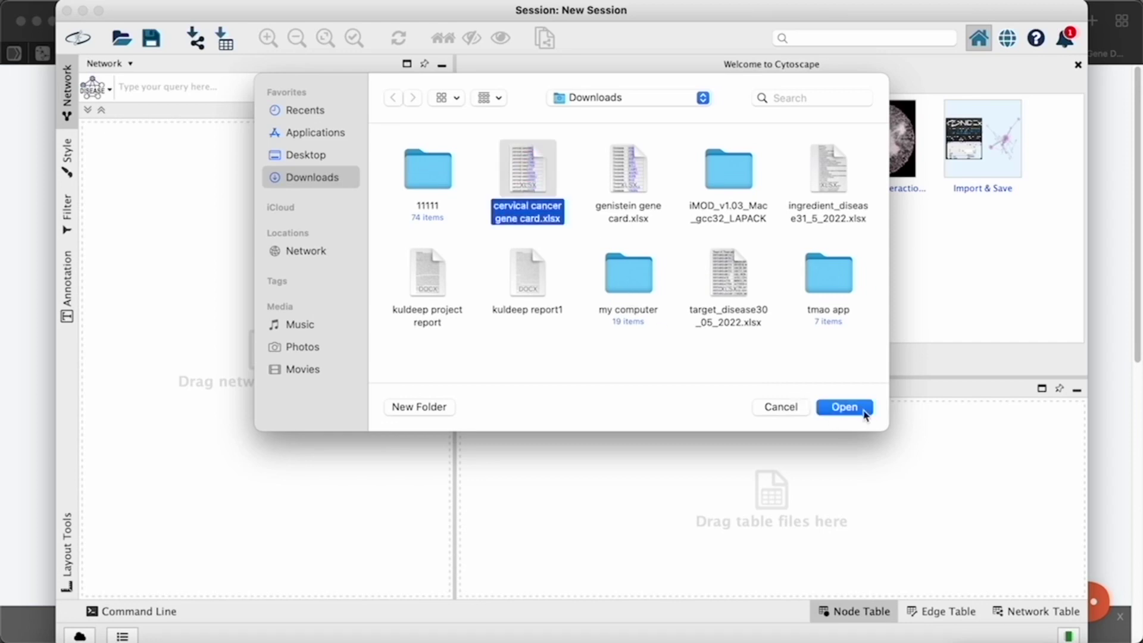
{"action": "left_click", "coordinate": [864, 414]}
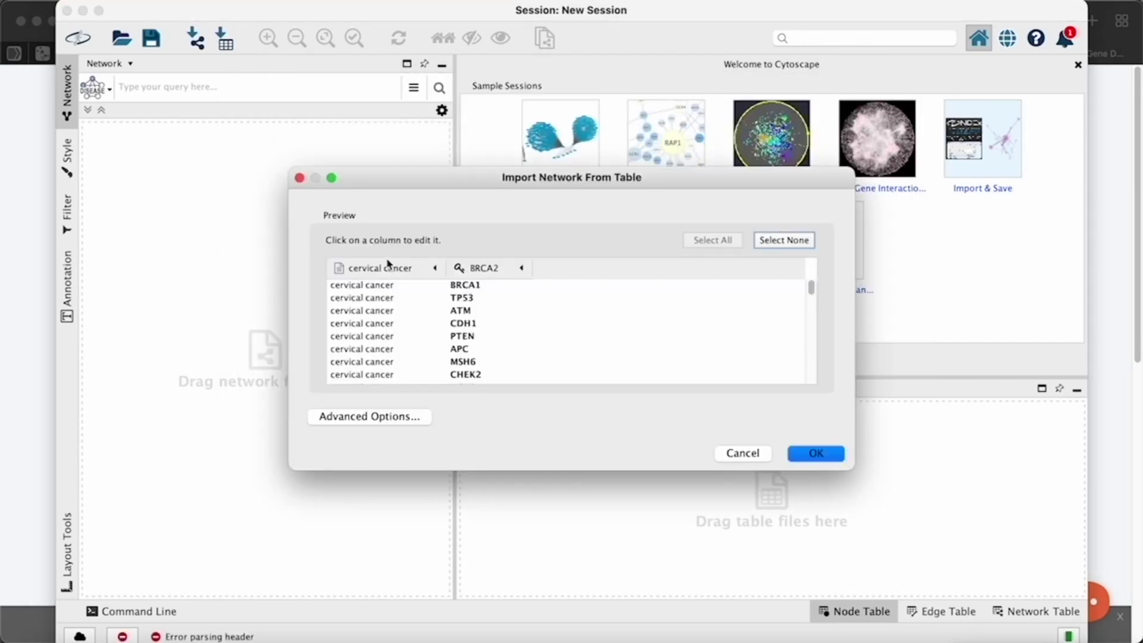
Set the "cervical cancer" column as source node and the "BRCA2" column as target node, and import the network.
{"action": "left_click", "coordinate": [388, 264]}
{"action": "left_click", "coordinate": [374, 339]}
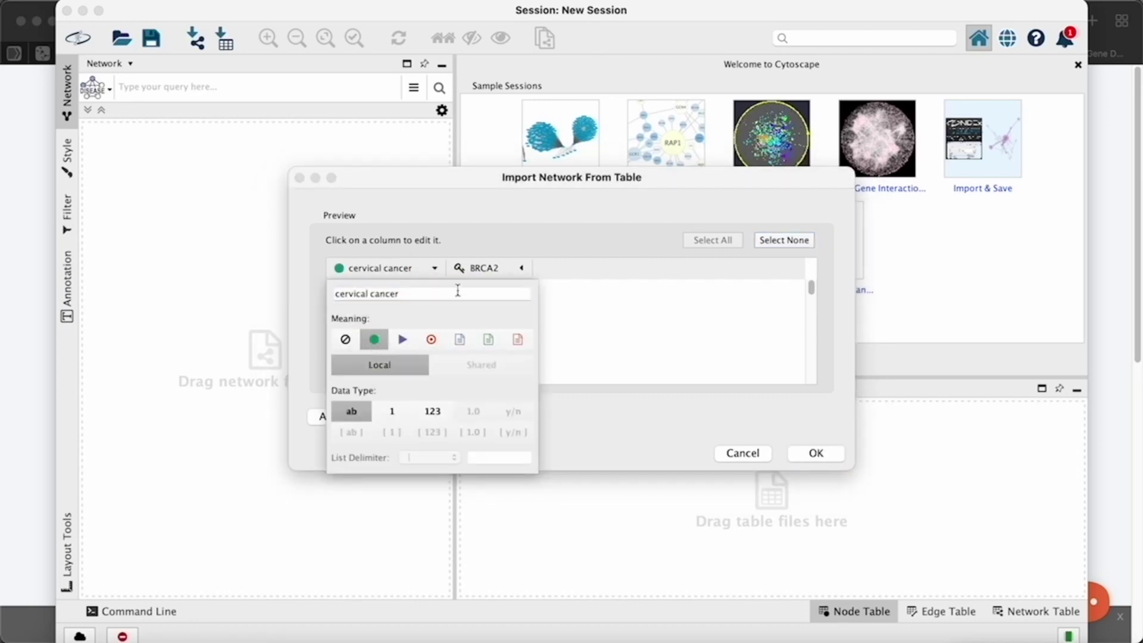
{"action": "left_click", "coordinate": [468, 266]}
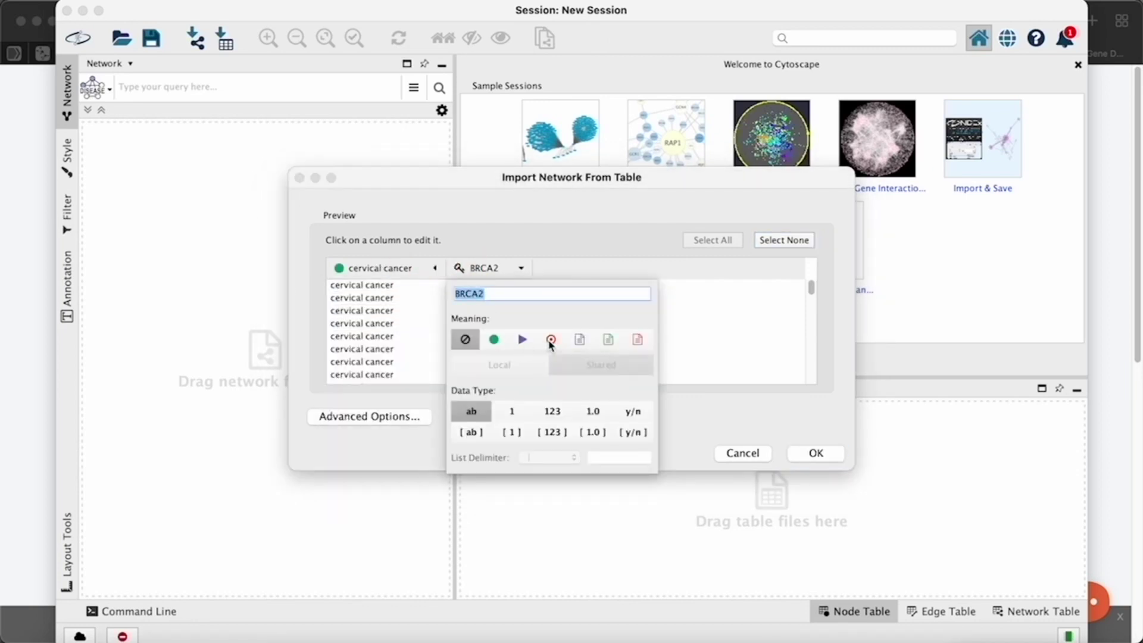
{"action": "left_click", "coordinate": [550, 340]}
{"action": "left_click", "coordinate": [813, 453]}
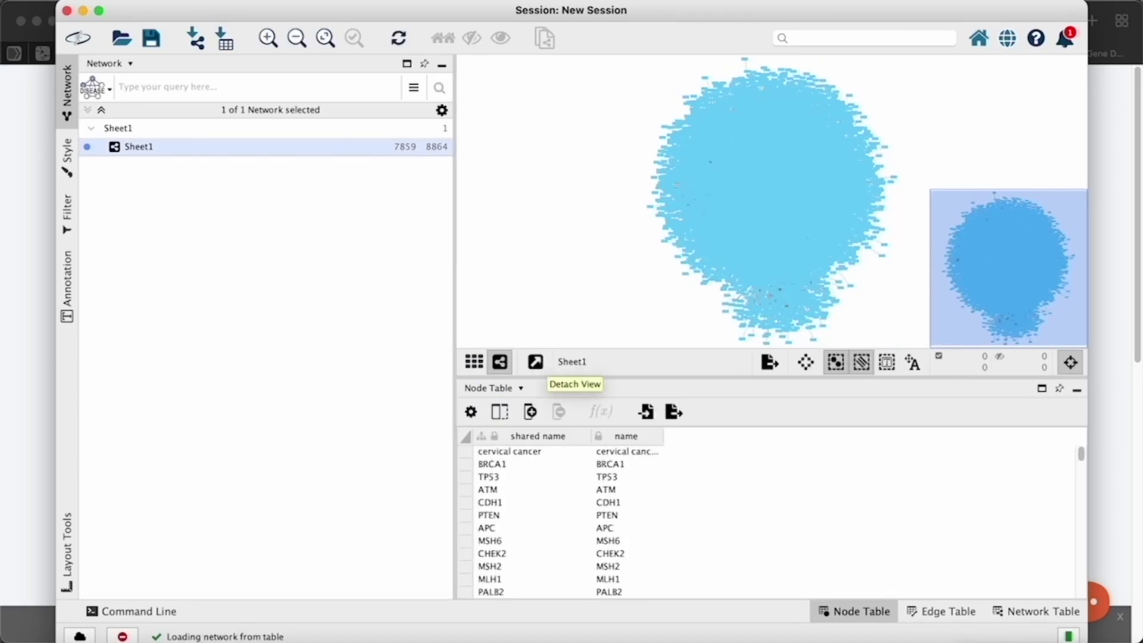
Detach the Sheet1 network view into its own full-screen window and reposition the network in it.
{"action": "left_click", "coordinate": [536, 361]}
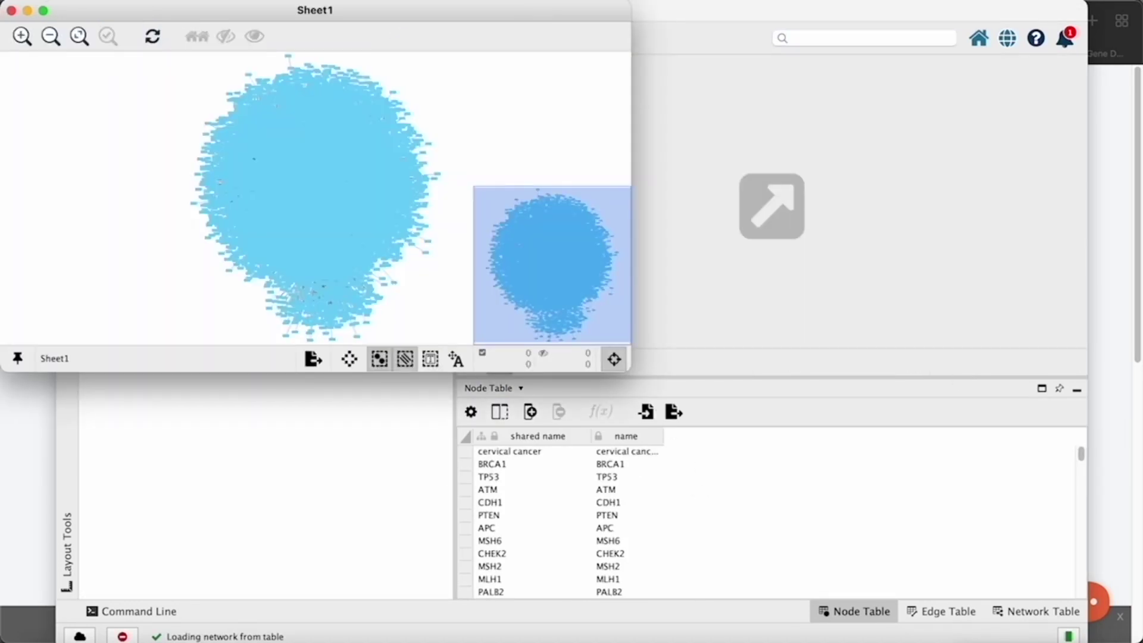
{"action": "left_click", "coordinate": [43, 11]}
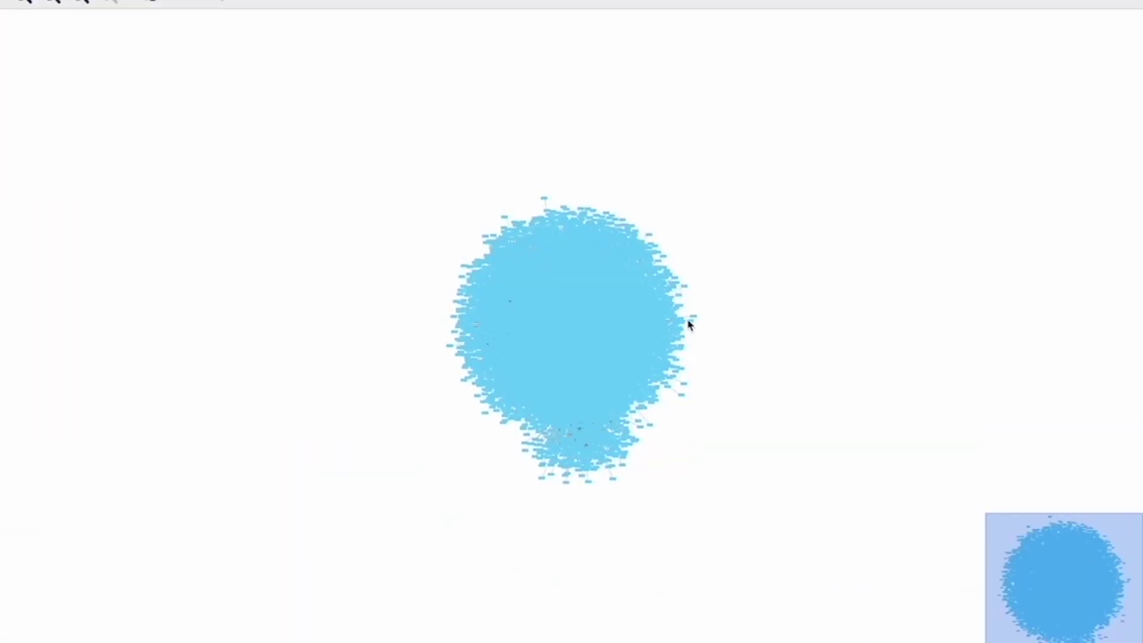
{"action": "left_click_drag", "start_coordinate": [689, 325], "coordinate": [603, 296]}
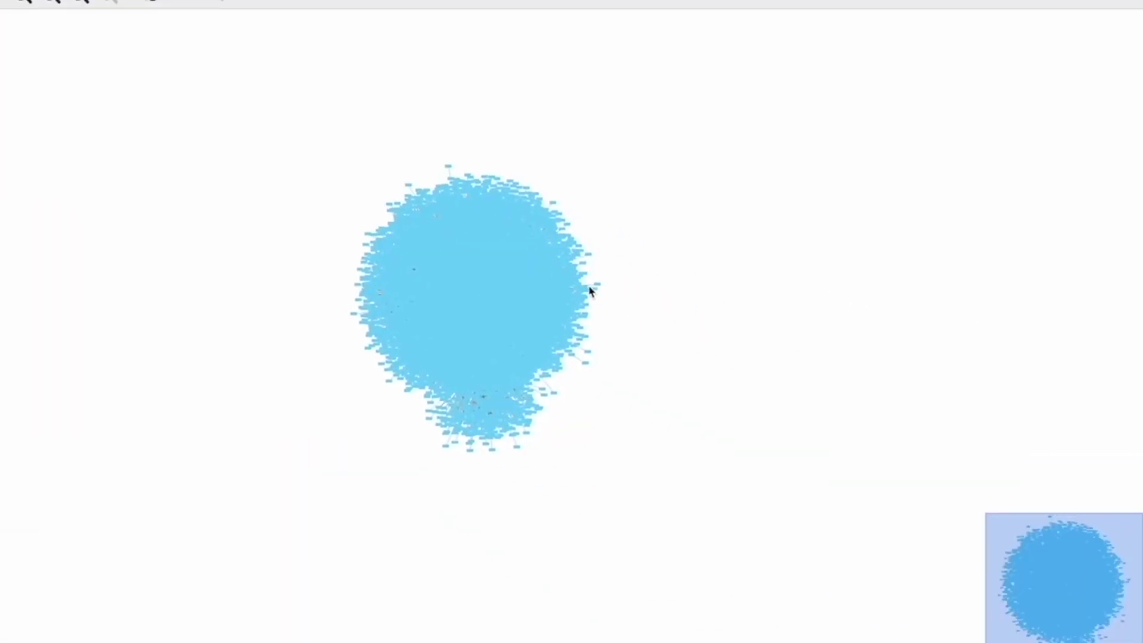
{"action": "right_click", "coordinate": [596, 293]}
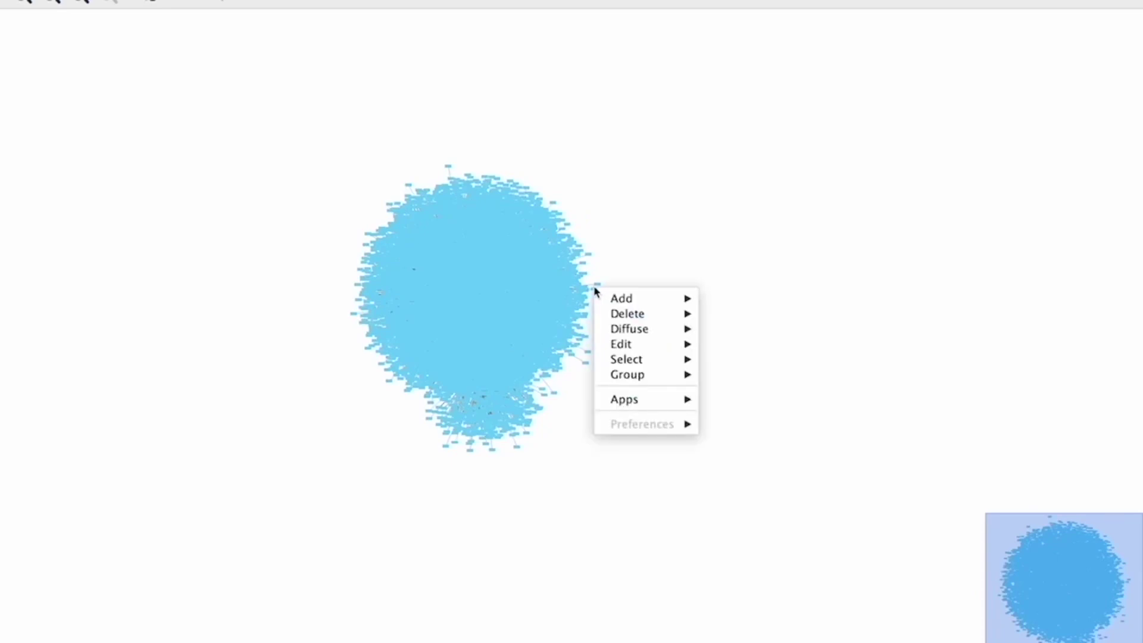
{"action": "left_click", "coordinate": [613, 269]}
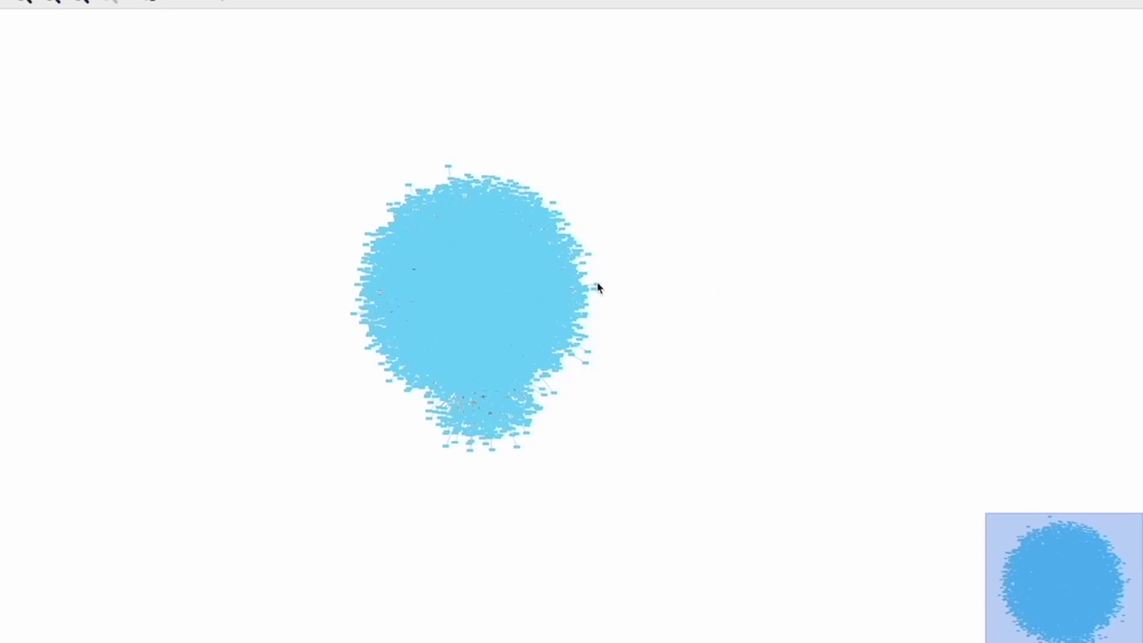
{"action": "left_click_drag", "start_coordinate": [598, 288], "coordinate": [629, 294]}
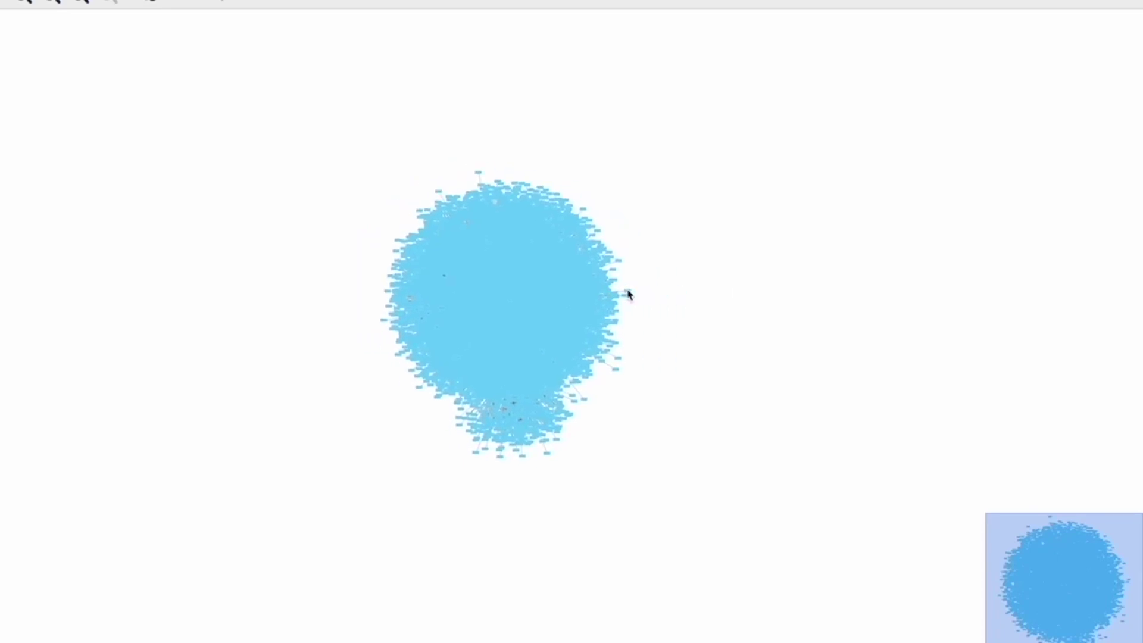
Select the Genistein hub node's first neighbors (undirected) and move them together with the hub away from the main gene cluster.
{"action": "right_click", "coordinate": [753, 316]}
{"action": "mouse_move", "coordinate": [794, 387]}
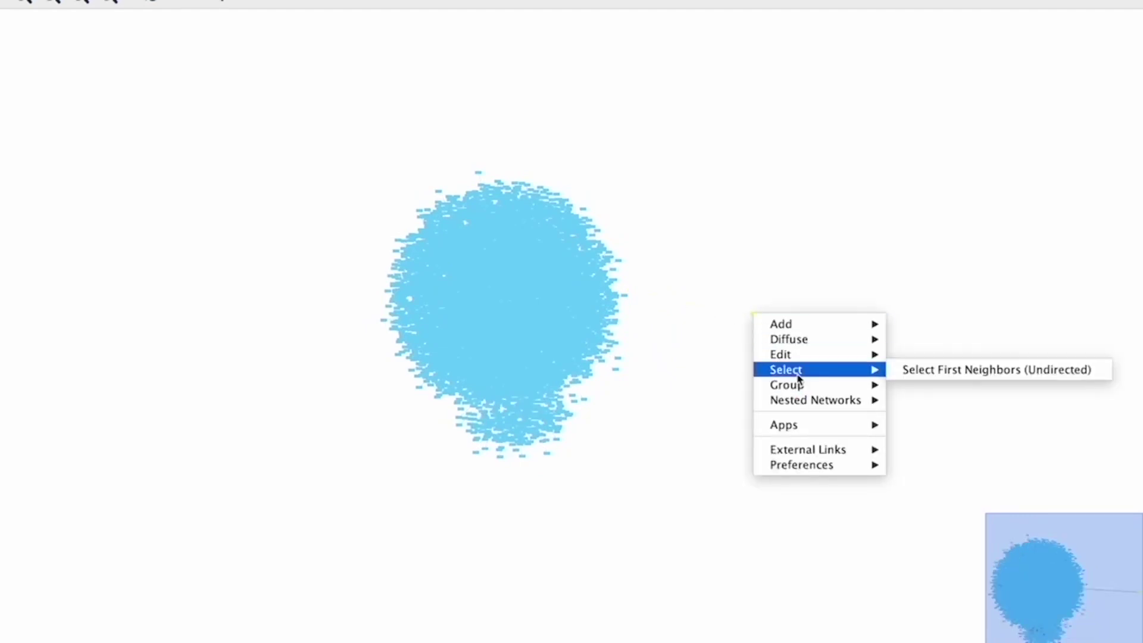
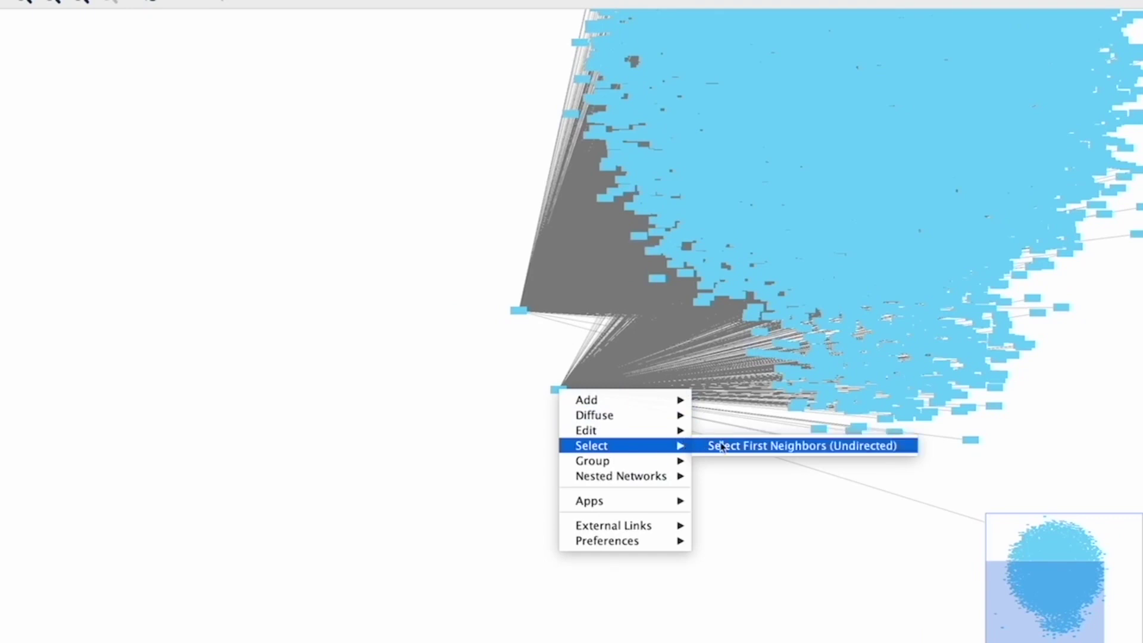
{"action": "left_click", "coordinate": [720, 445]}
{"action": "left_click_drag", "start_coordinate": [566, 393], "coordinate": [3, 557]}
{"action": "left_click_drag", "start_coordinate": [669, 540], "coordinate": [859, 364]}
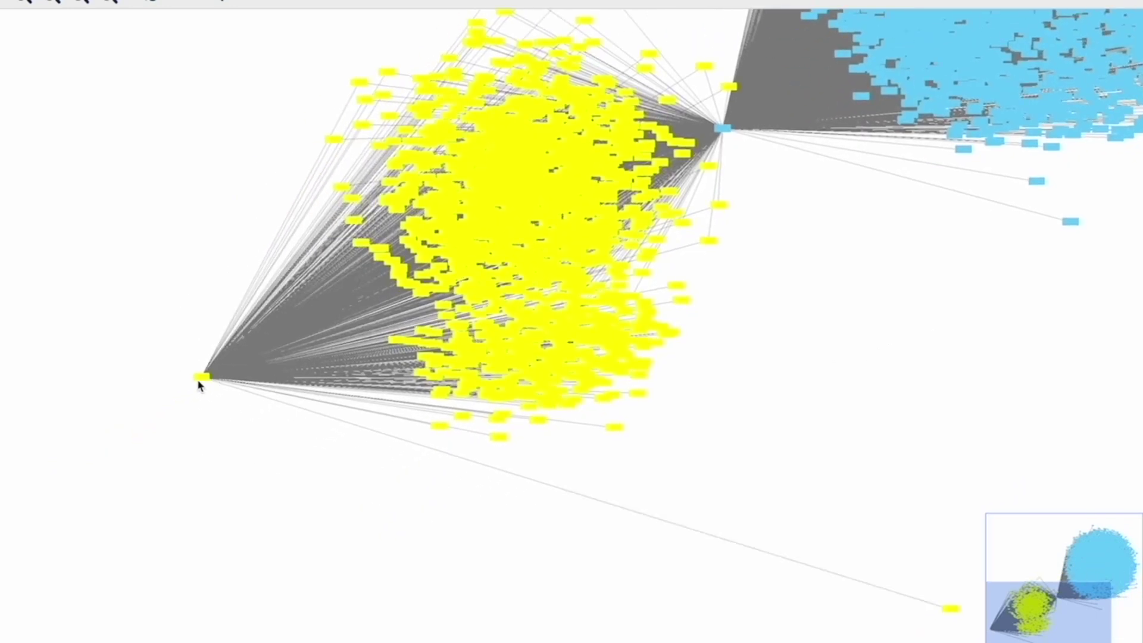
{"action": "left_click_drag", "start_coordinate": [201, 384], "coordinate": [24, 491]}
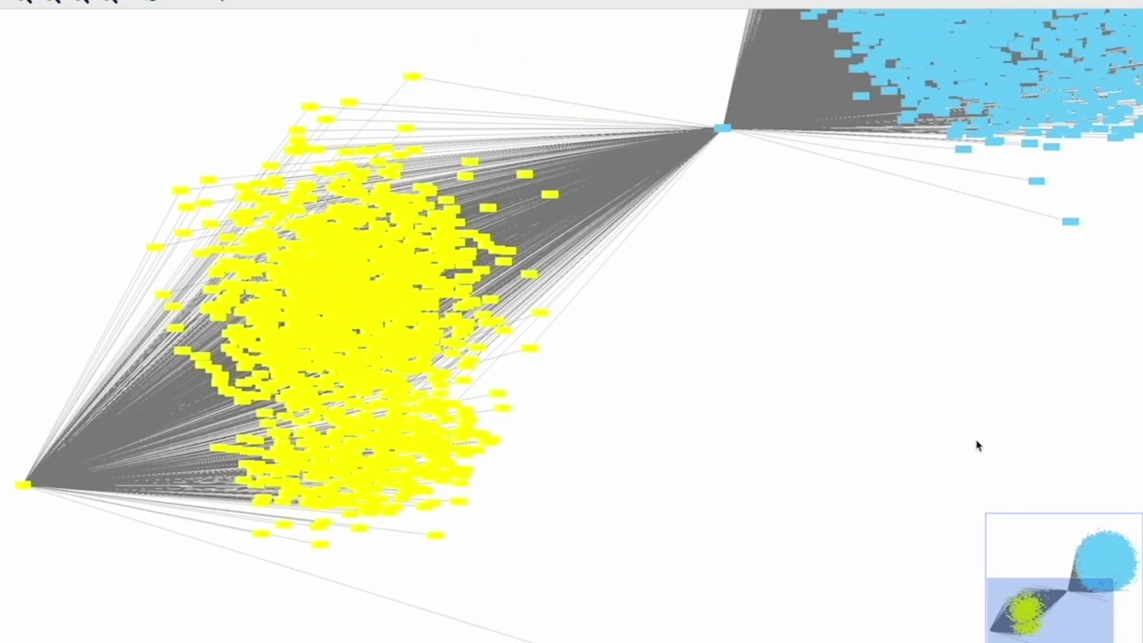
{"action": "scroll", "coordinate": [826, 468], "scroll_direction": "down", "scroll_amount": 4}
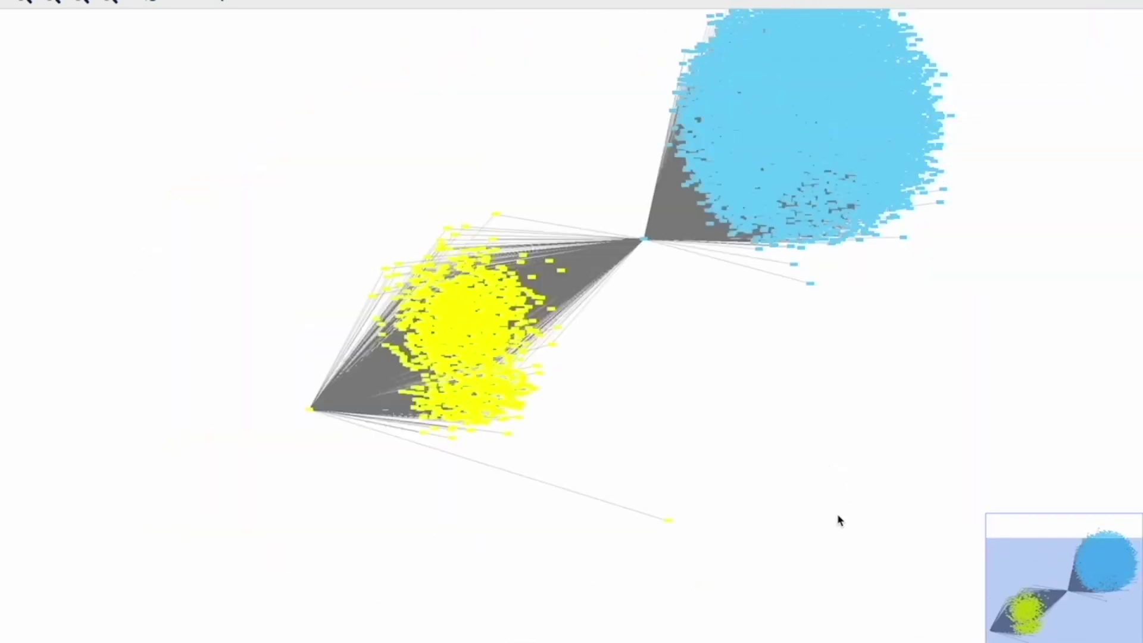
{"action": "left_click_drag", "start_coordinate": [668, 525], "coordinate": [634, 539]}
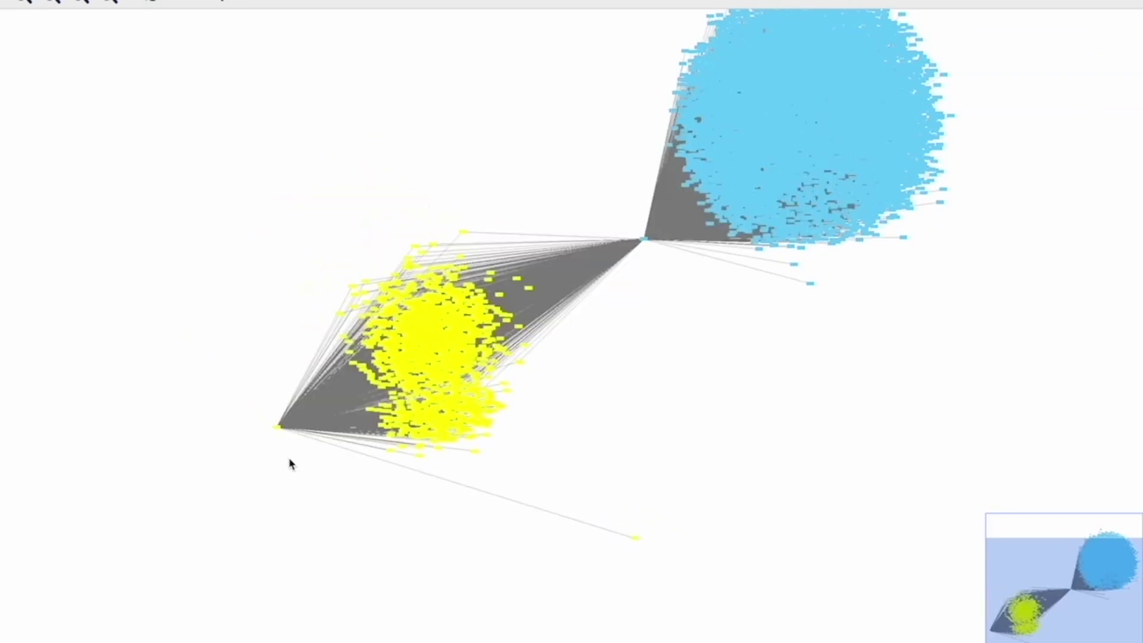
{"action": "left_click_drag", "start_coordinate": [278, 434], "coordinate": [307, 561]}
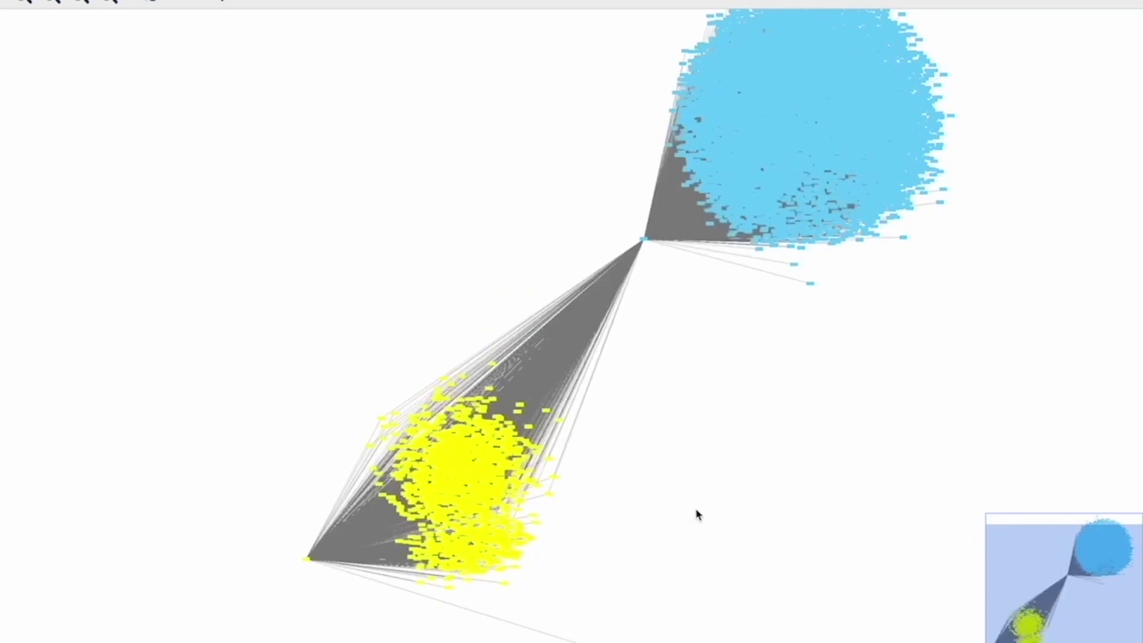
Select the cervical cancer hub node's first neighbors (undirected) and move them with the hub to separate the Genistein-only genes from the shared ones.
{"action": "left_click", "coordinate": [667, 272]}
{"action": "left_click_drag", "start_coordinate": [644, 245], "coordinate": [611, 310]}
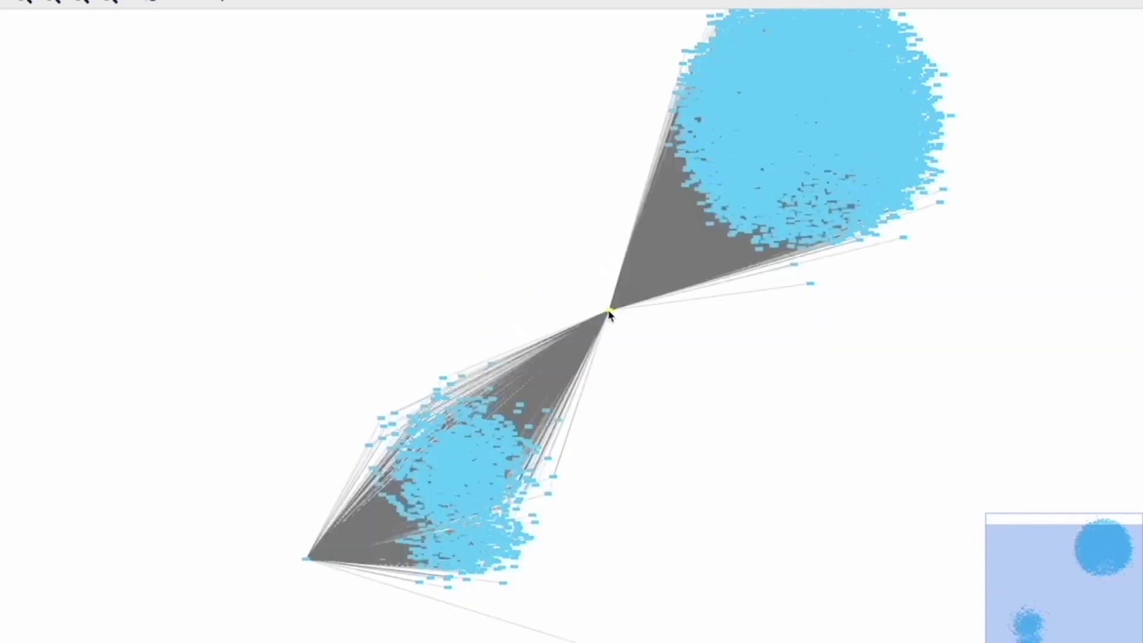
{"action": "right_click", "coordinate": [610, 311]}
{"action": "mouse_move", "coordinate": [649, 367]}
{"action": "left_click", "coordinate": [785, 367]}
{"action": "left_click_drag", "start_coordinate": [600, 302], "coordinate": [399, 31]}
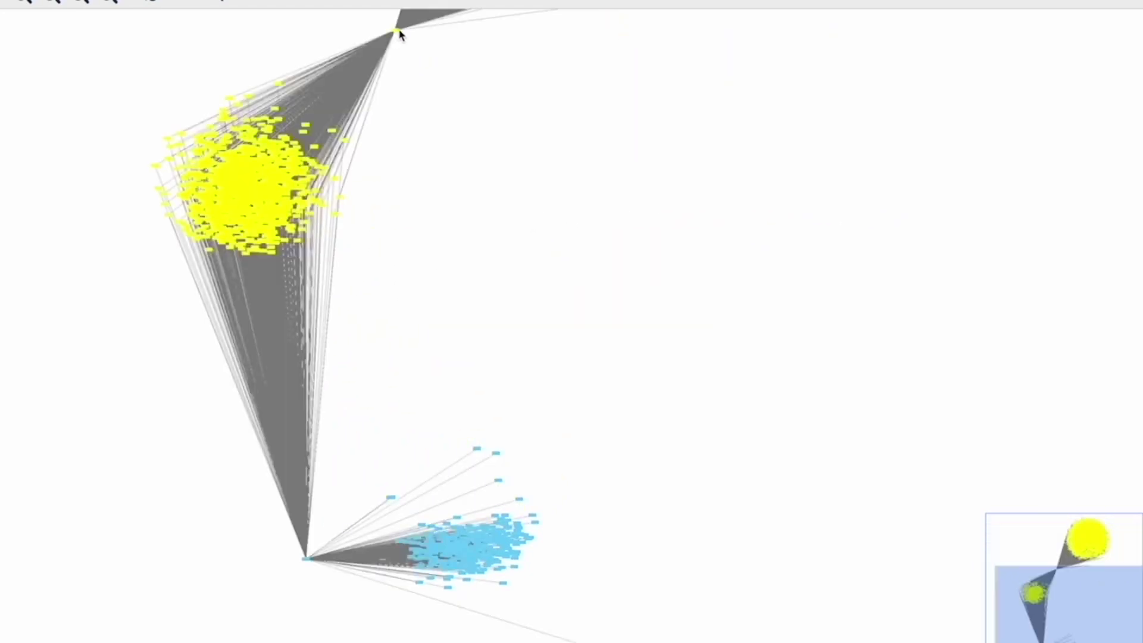
Deselect the nodes and move the Genistein and cervical cancer hub nodes individually closer to the shared gene cluster.
{"action": "left_click", "coordinate": [643, 369]}
{"action": "left_click_drag", "start_coordinate": [744, 345], "coordinate": [873, 429]}
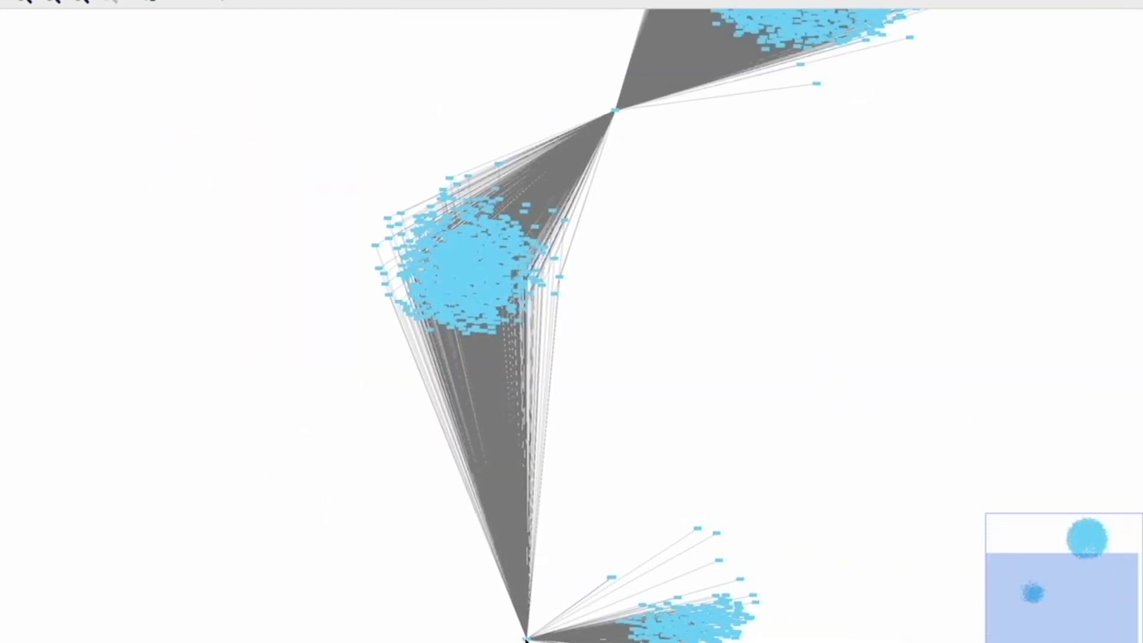
{"action": "left_click_drag", "start_coordinate": [527, 639], "coordinate": [395, 453]}
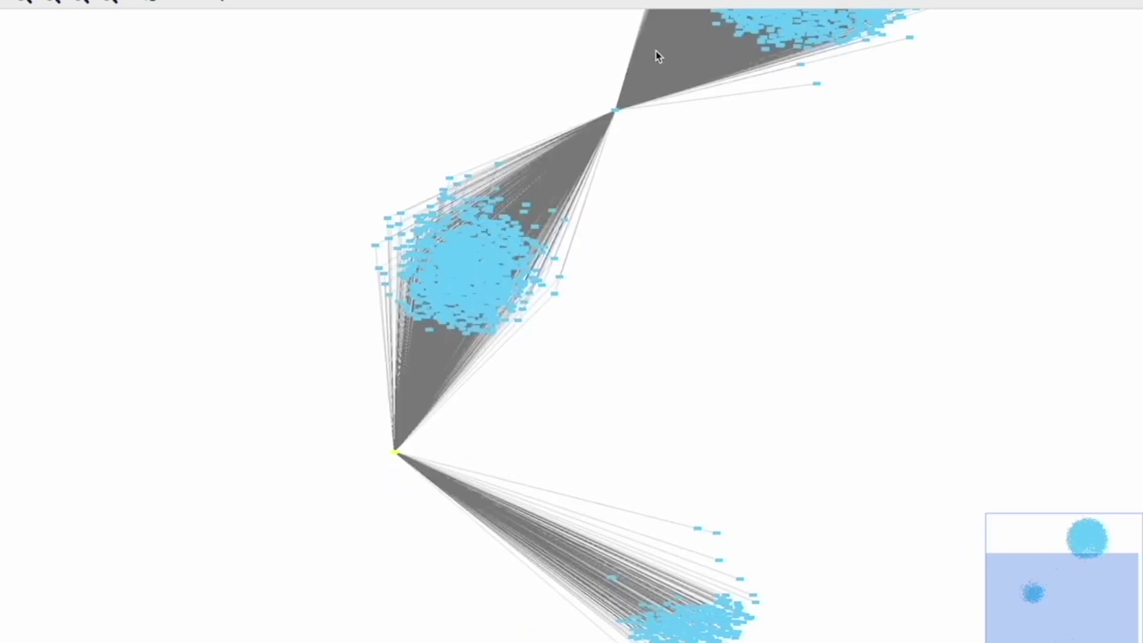
{"action": "left_click_drag", "start_coordinate": [613, 109], "coordinate": [610, 136]}
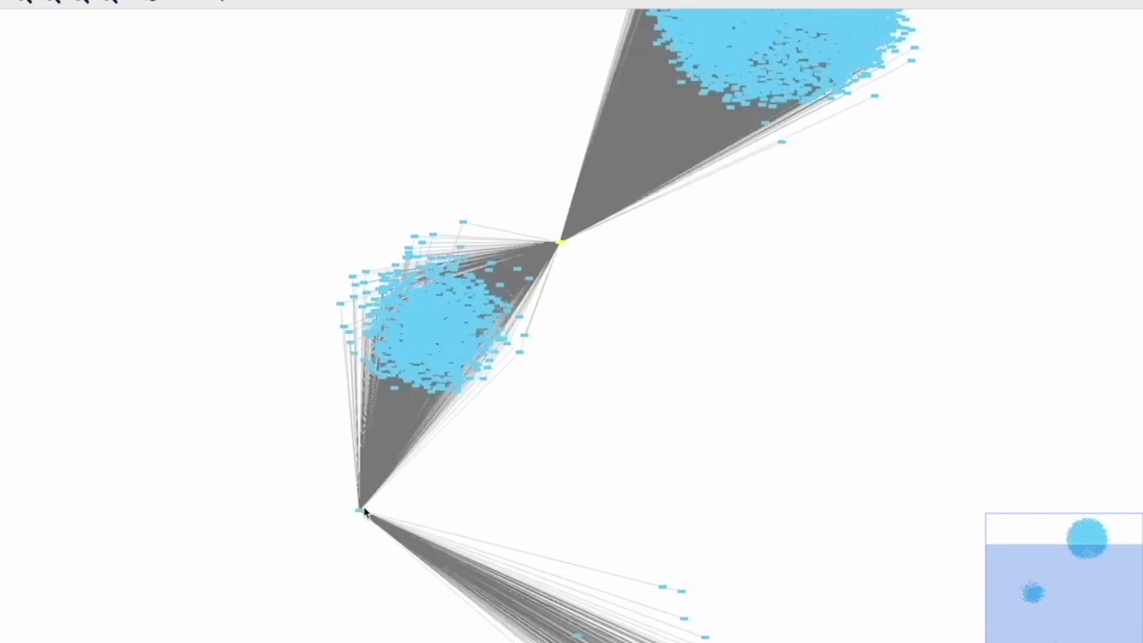
{"action": "left_click_drag", "start_coordinate": [359, 513], "coordinate": [359, 455]}
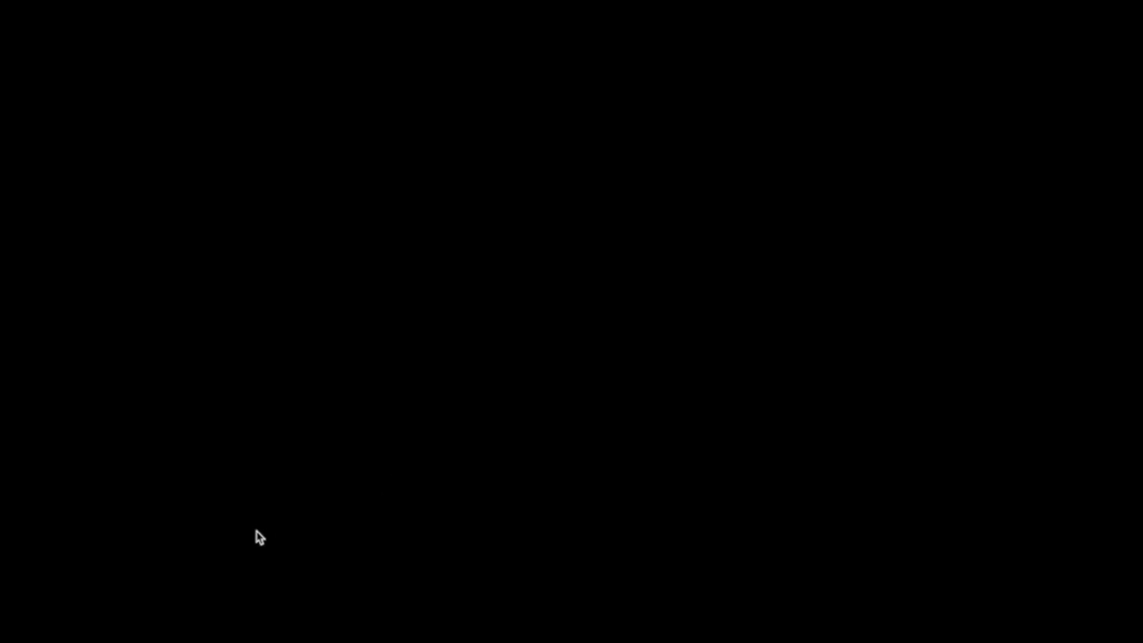
Return to the main Cytoscape window and run Analyze Network on Sheet1 as an undirected graph.
{"action": "key", "text": "ctrl+Up"}
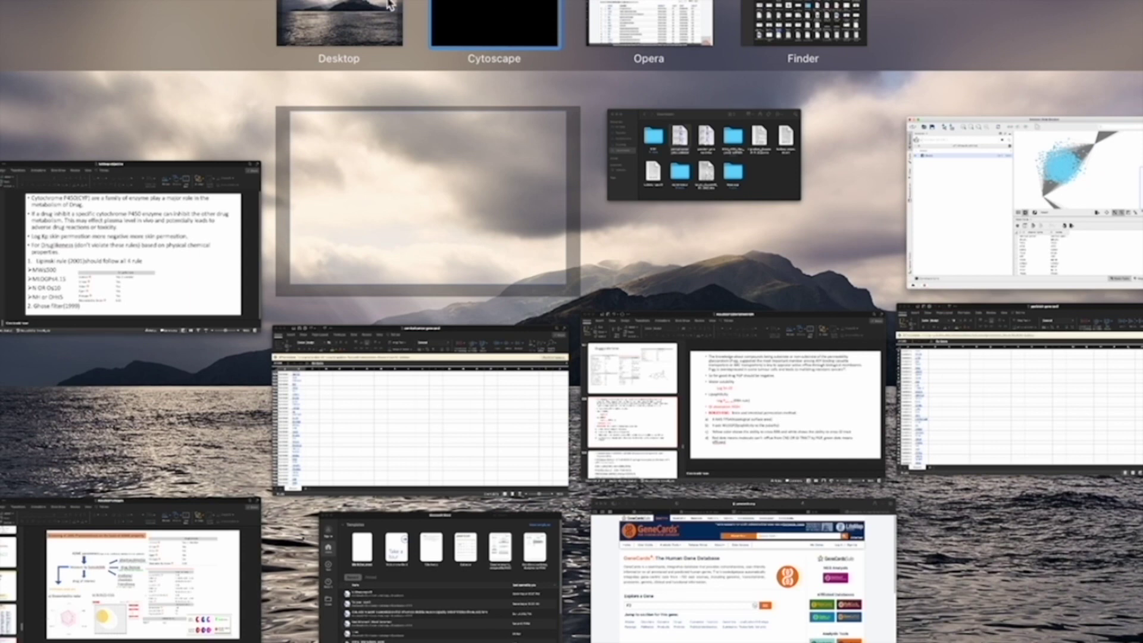
{"action": "left_click", "coordinate": [1072, 255]}
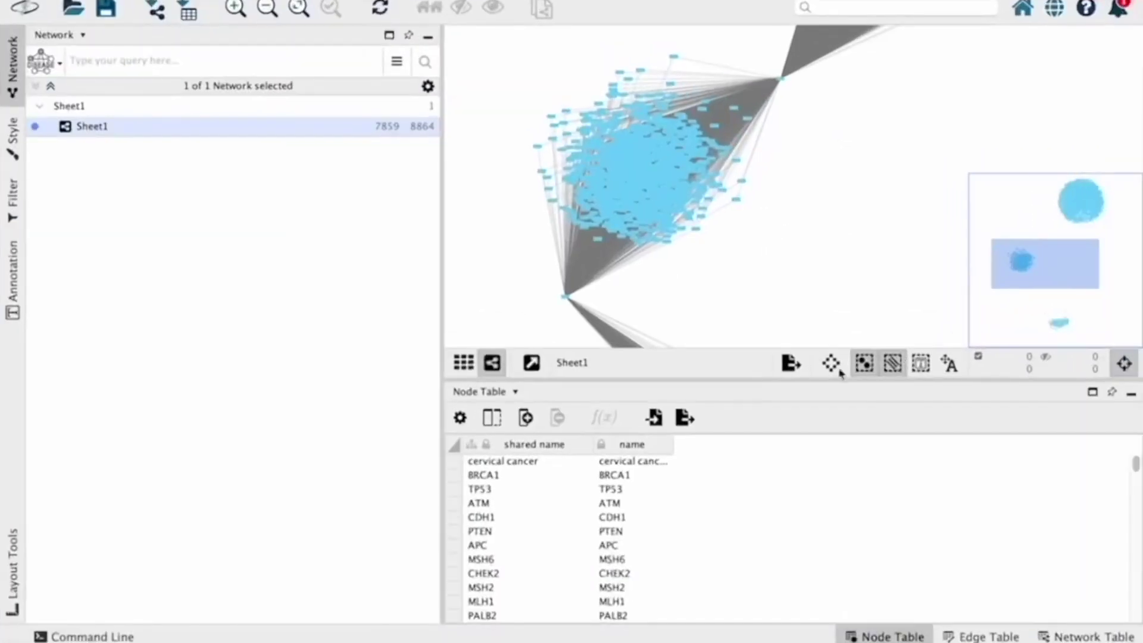
{"action": "left_click", "coordinate": [340, 1]}
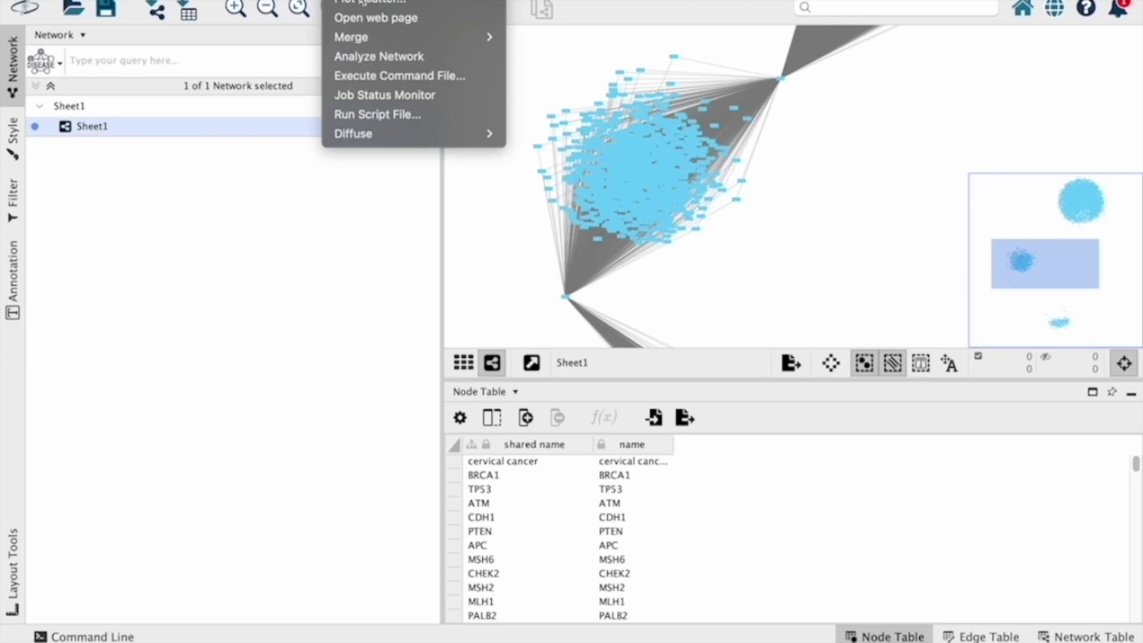
{"action": "left_click", "coordinate": [372, 57]}
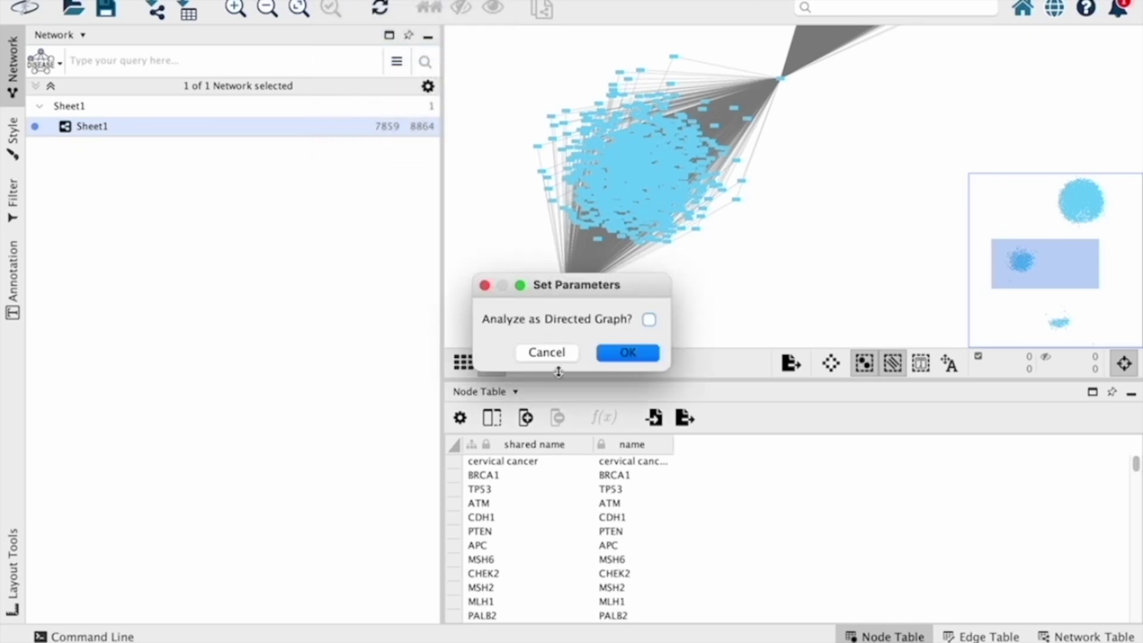
{"action": "left_click", "coordinate": [644, 353]}
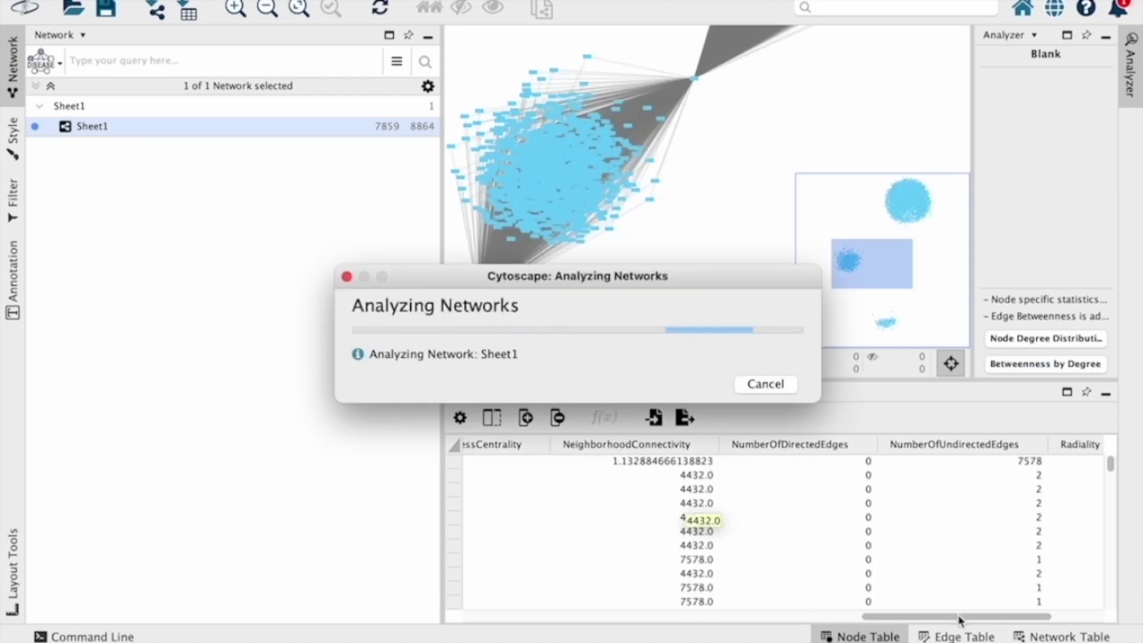
Examine the node table's analysis columns, comparing the Degree and BetweennessCentrality values across the genes.
{"action": "left_click_drag", "start_coordinate": [951, 613], "coordinate": [502, 629]}
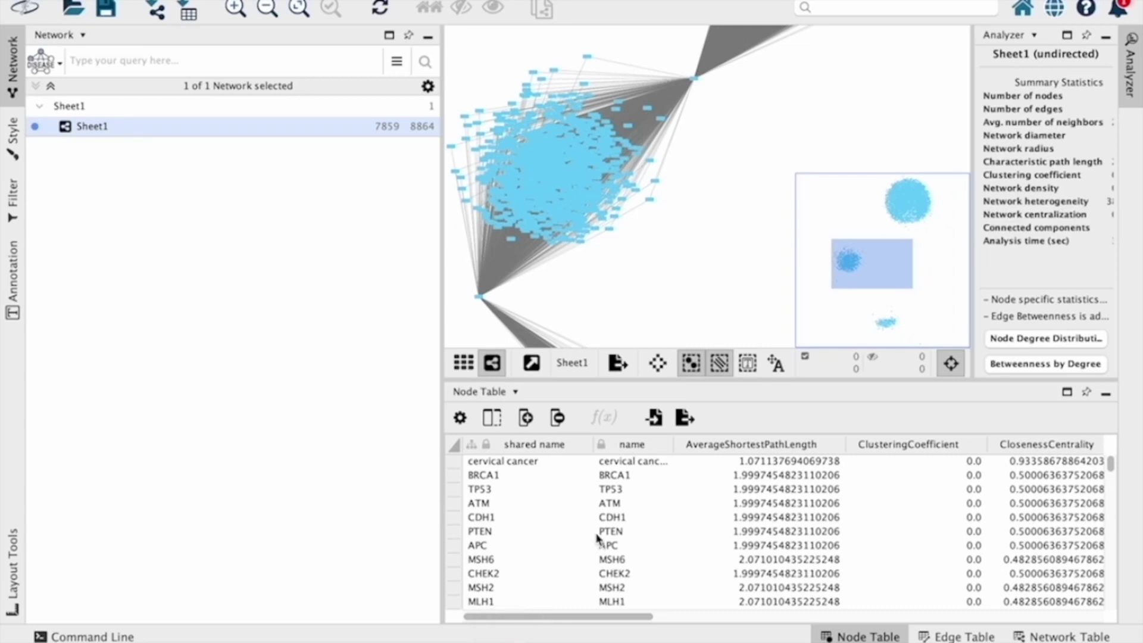
{"action": "scroll", "coordinate": [598, 536], "scroll_direction": "down", "scroll_amount": 3}
{"action": "scroll", "coordinate": [600, 533], "scroll_direction": "up", "scroll_amount": 3}
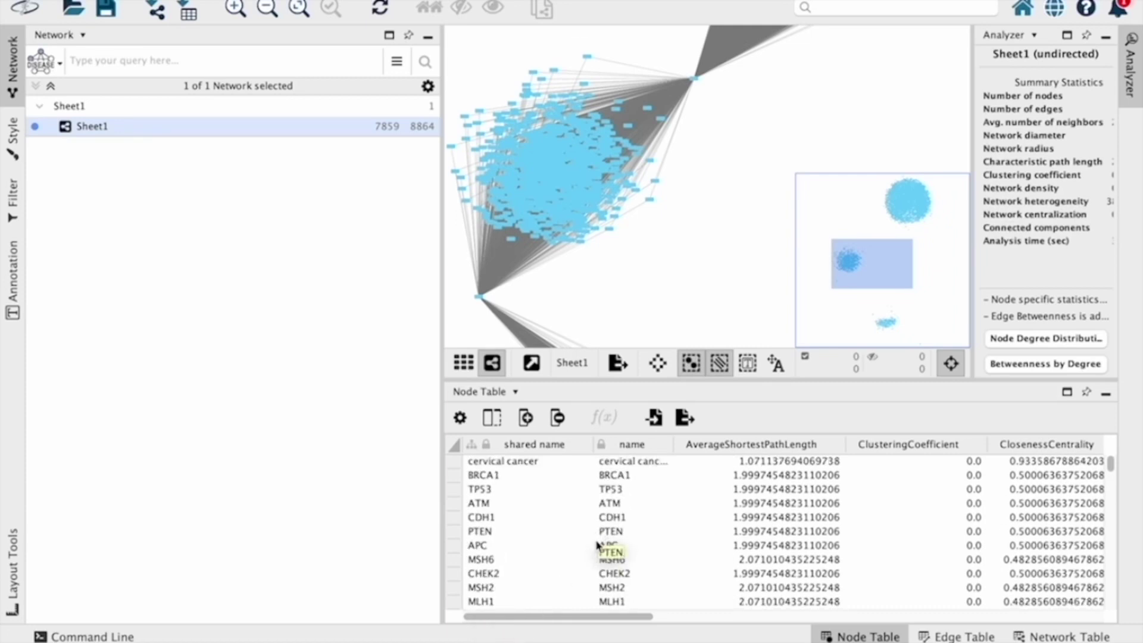
{"action": "left_click_drag", "start_coordinate": [612, 615], "coordinate": [917, 604]}
{"action": "scroll", "coordinate": [845, 561], "scroll_direction": "down", "scroll_amount": 3}
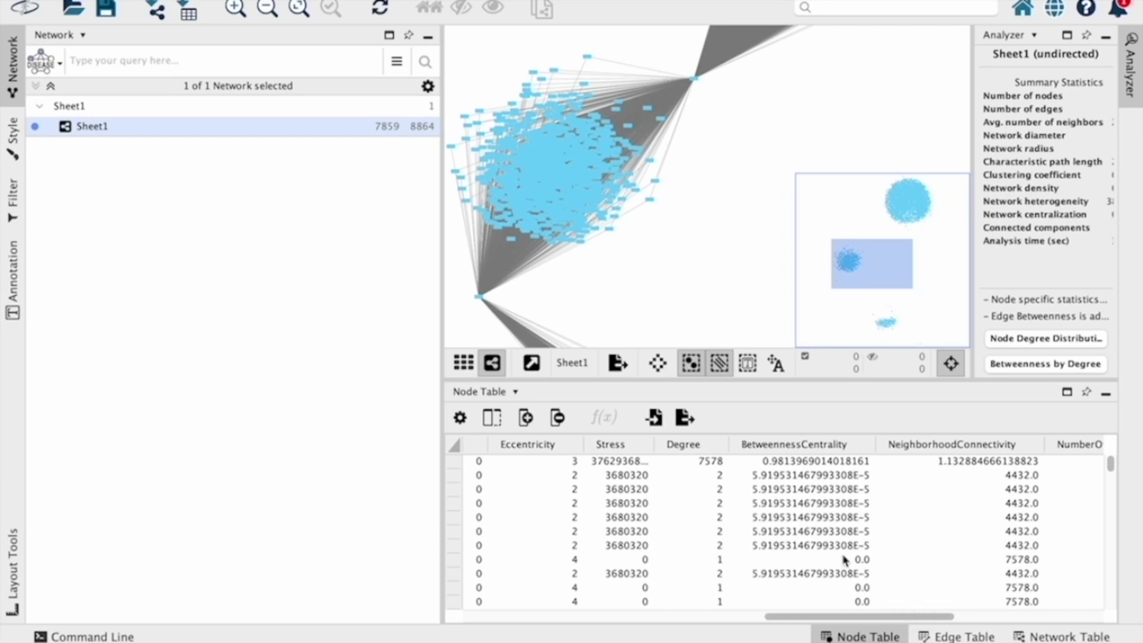
{"action": "scroll", "coordinate": [744, 501], "scroll_direction": "down", "scroll_amount": 3}
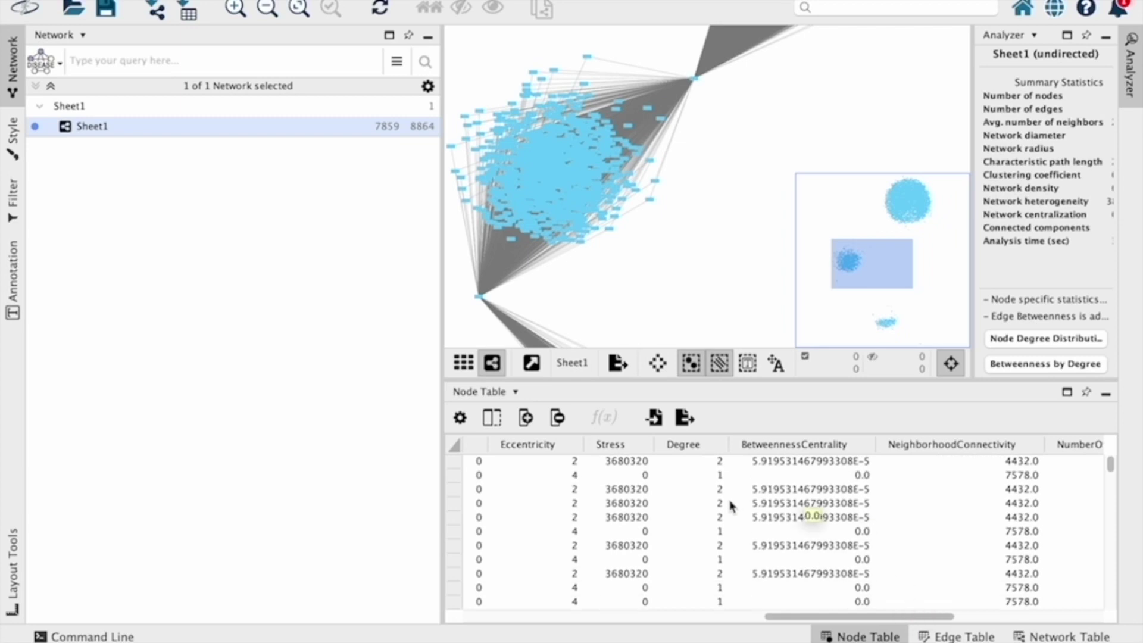
{"action": "scroll", "coordinate": [729, 507], "scroll_direction": "down", "scroll_amount": 5}
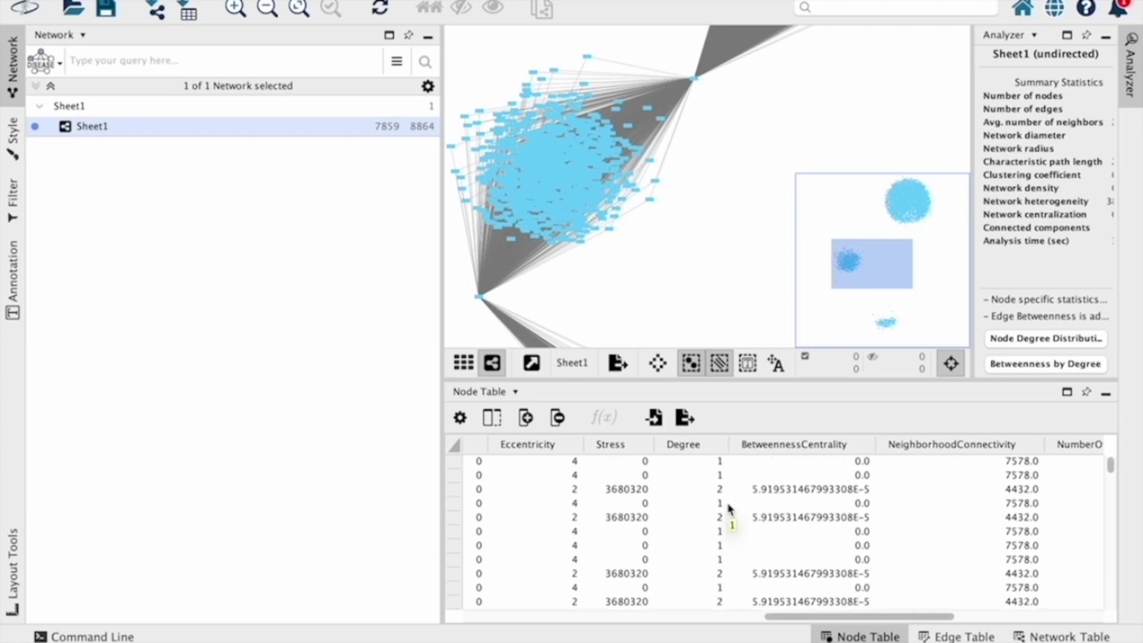
{"action": "scroll", "coordinate": [729, 507], "scroll_direction": "down", "scroll_amount": 5}
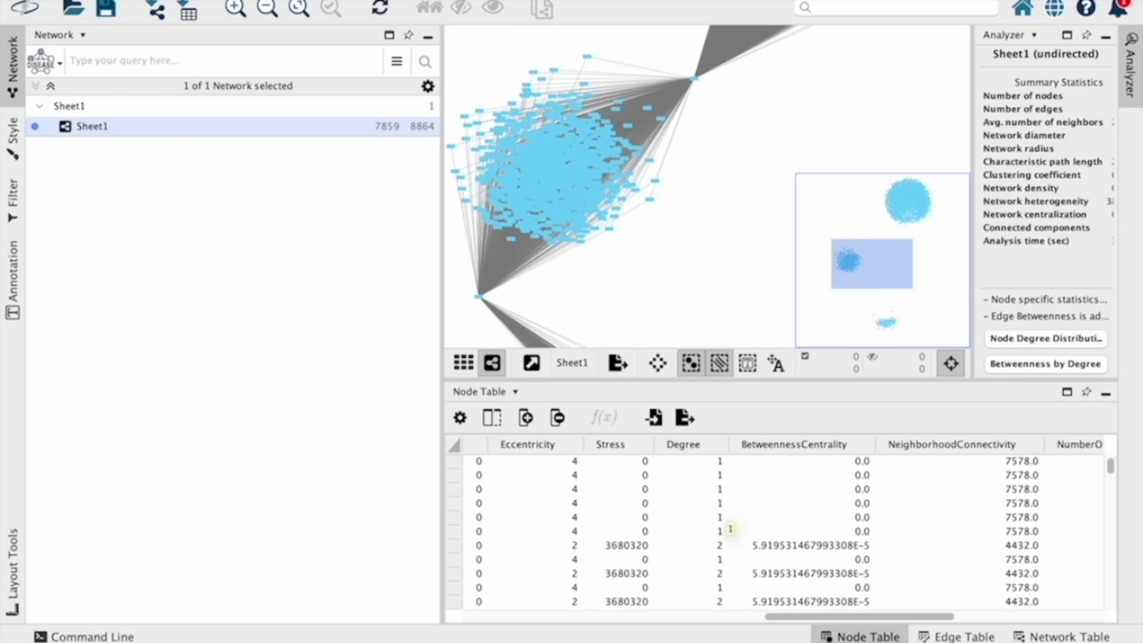
{"action": "scroll", "coordinate": [690, 521], "scroll_direction": "down", "scroll_amount": 2}
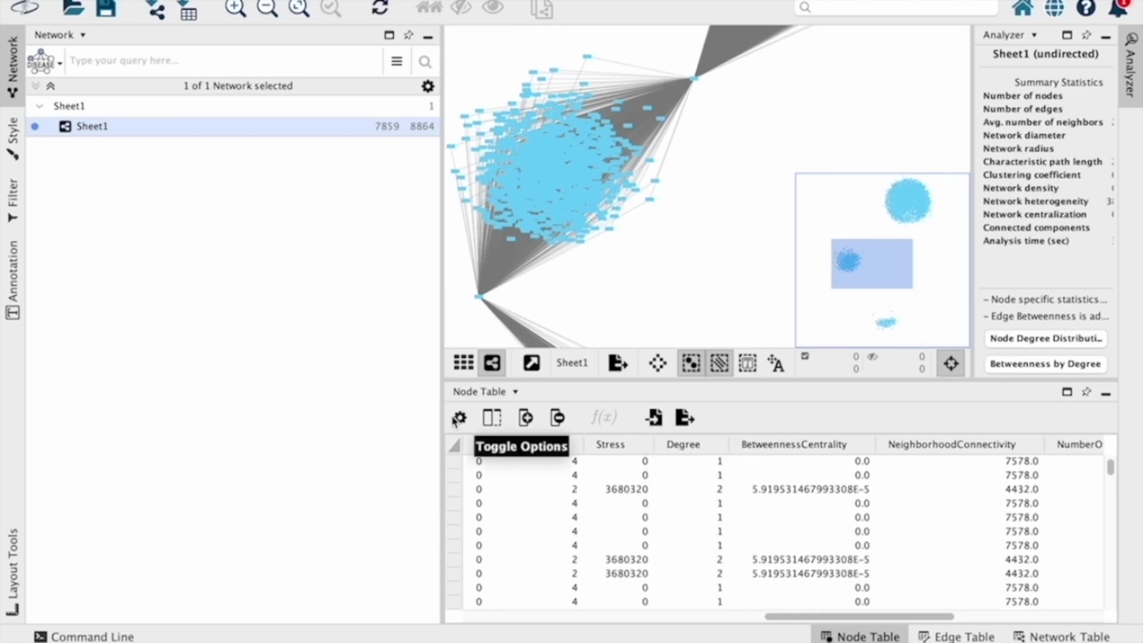
Export the node table as a CSV file named result in the Downloads folder.
{"action": "left_click", "coordinate": [680, 421]}
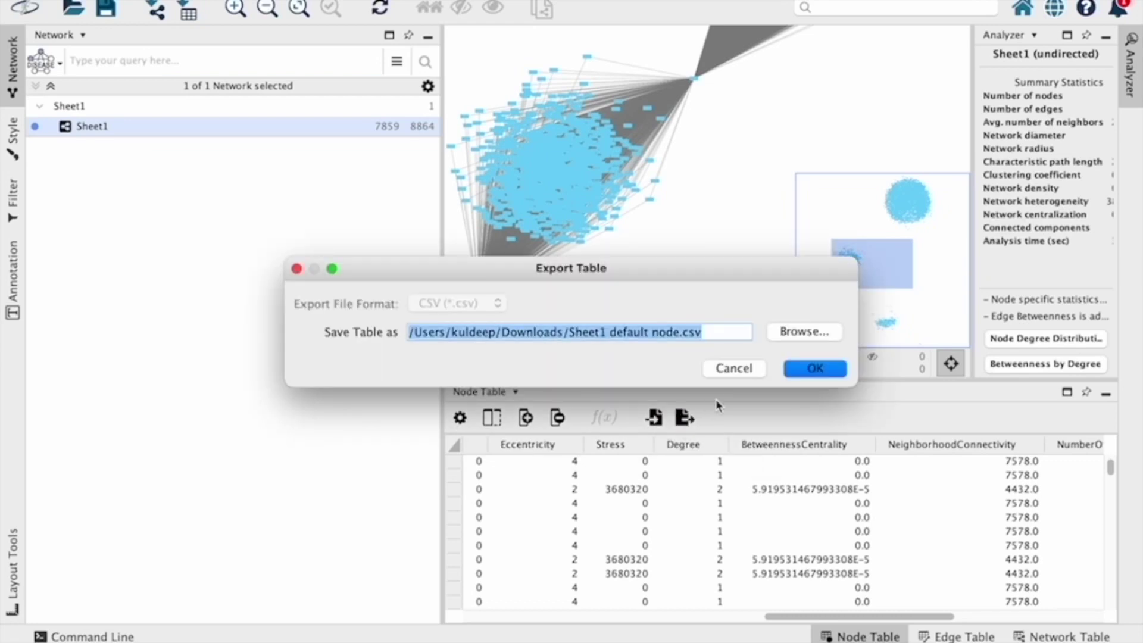
{"action": "left_click", "coordinate": [806, 331]}
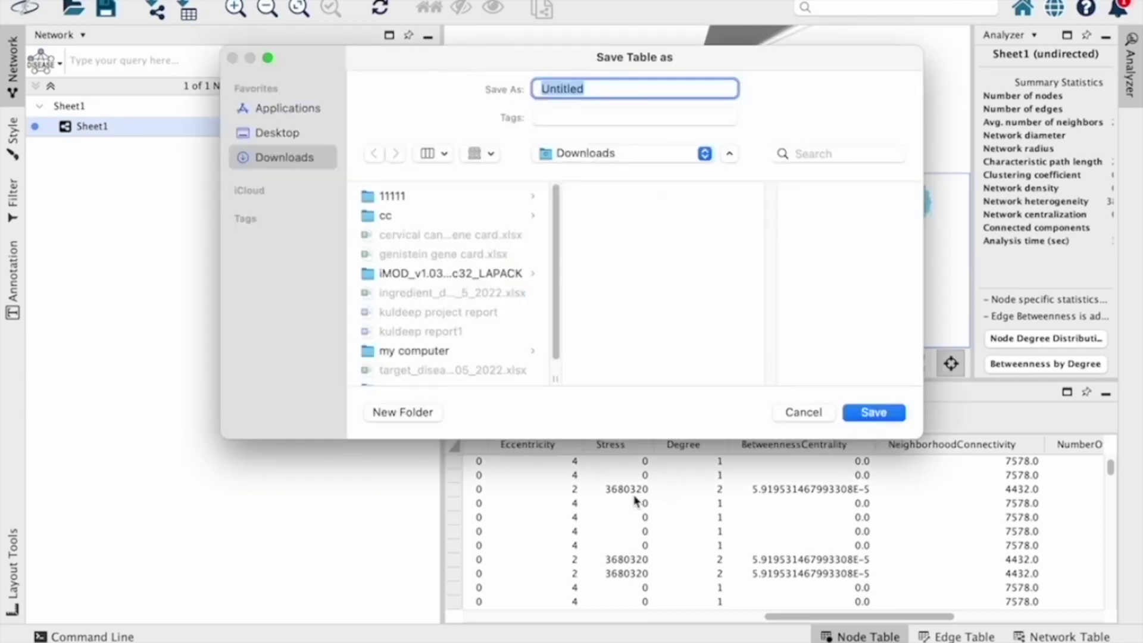
{"action": "left_click", "coordinate": [275, 156]}
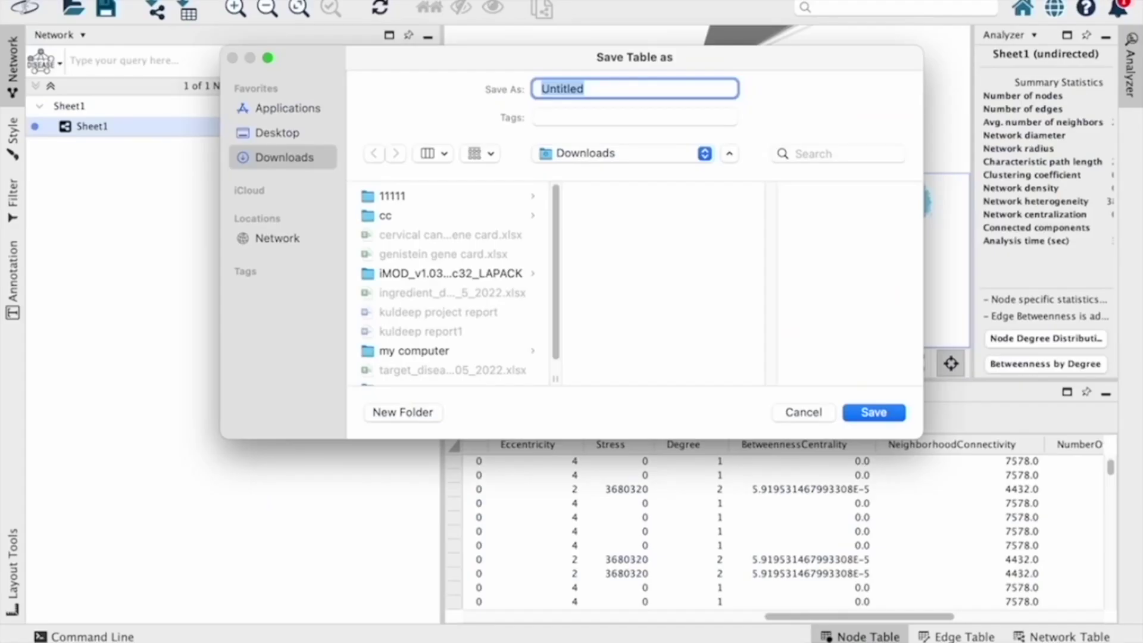
{"action": "type", "text": "result"}
{"action": "left_click", "coordinate": [900, 412]}
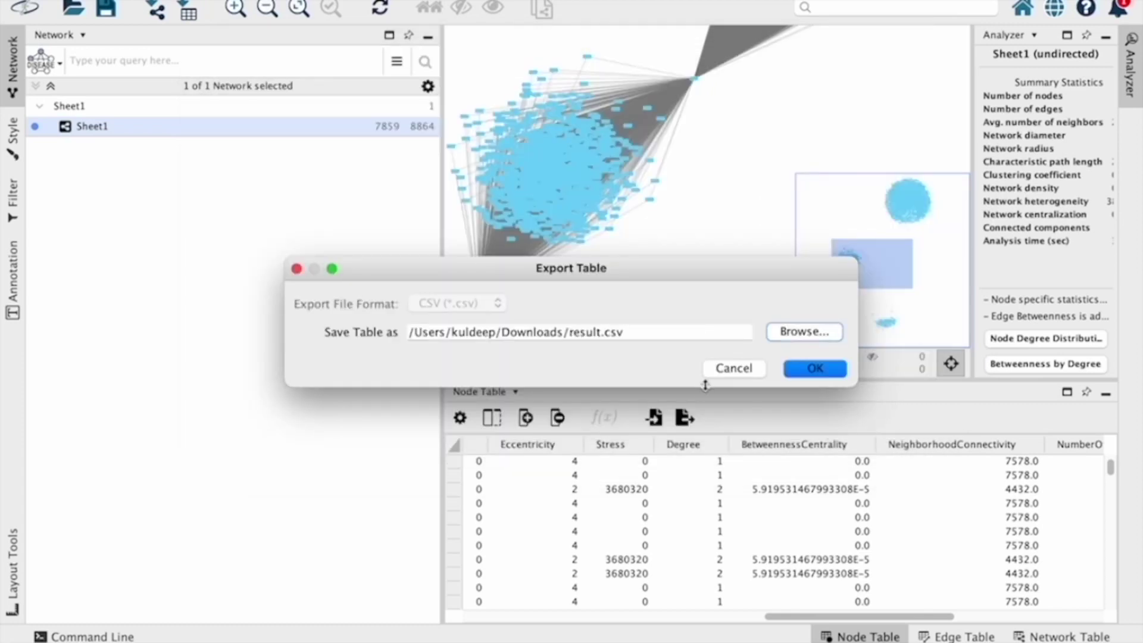
{"action": "left_click", "coordinate": [807, 369]}
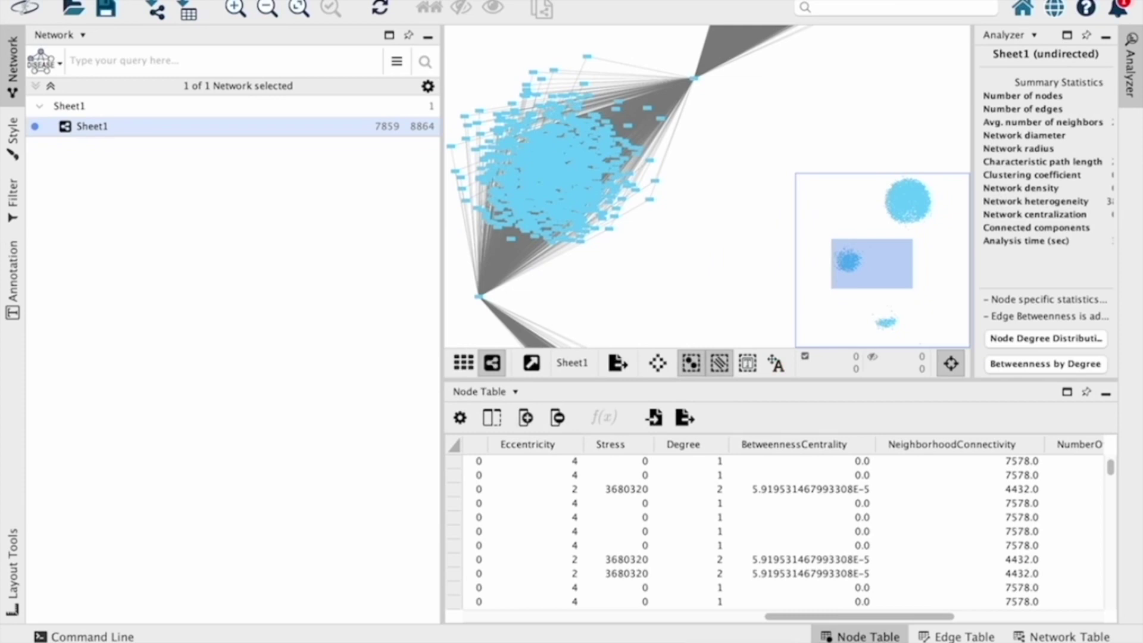
Switch to Finder and open result.csv from the Downloads folder in Numbers.
{"action": "key", "text": "super+Tab"}
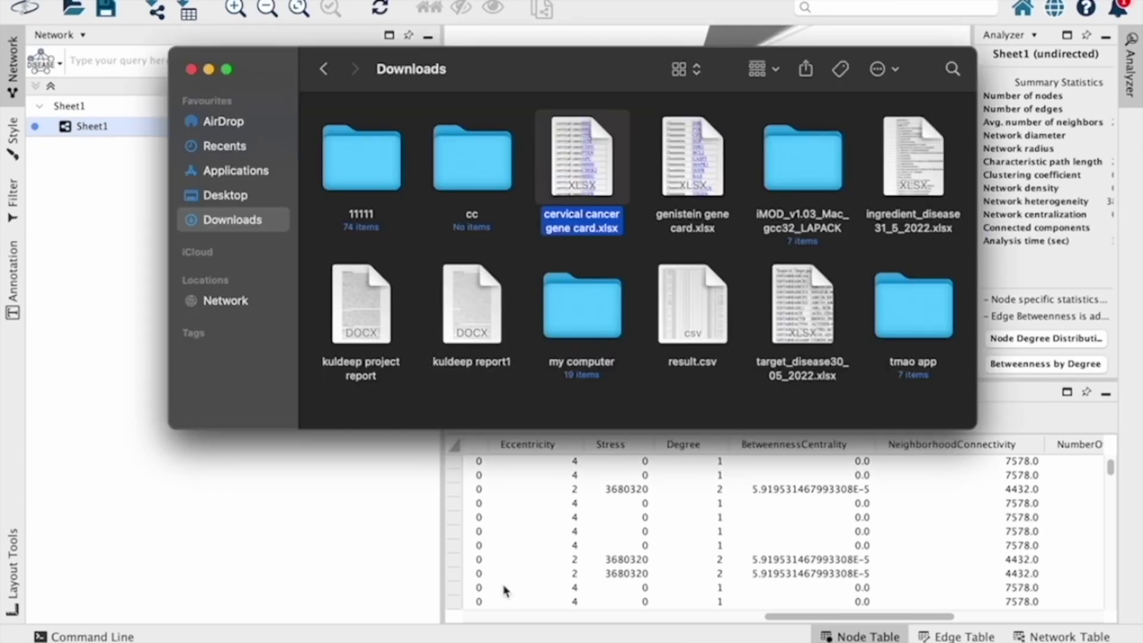
{"action": "left_click", "coordinate": [679, 317]}
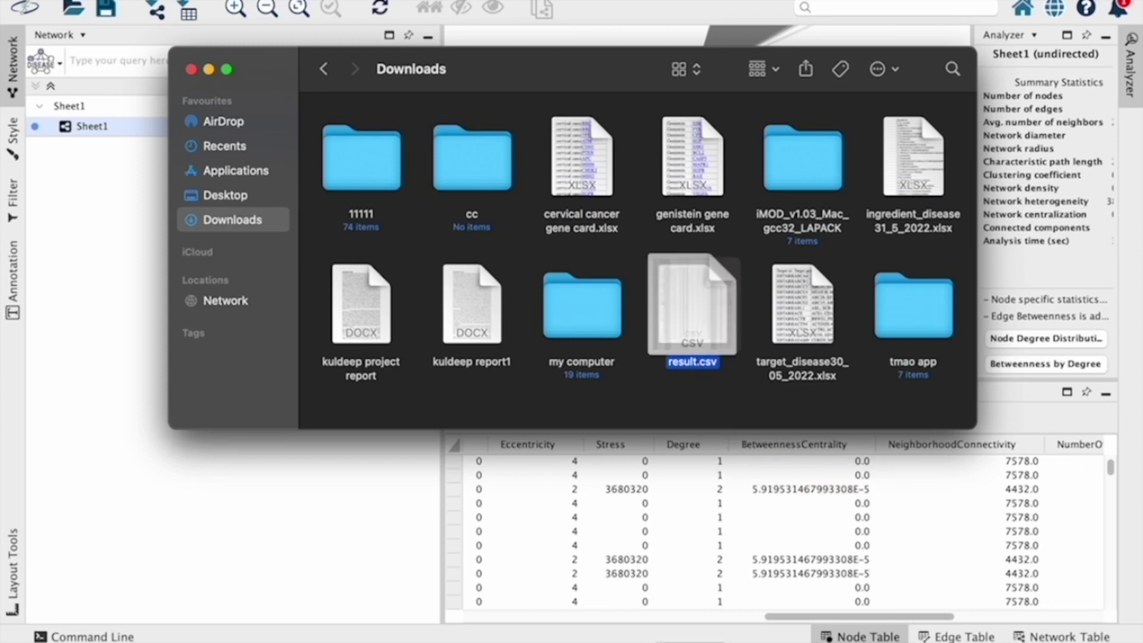
{"action": "key", "text": "super+Tab"}
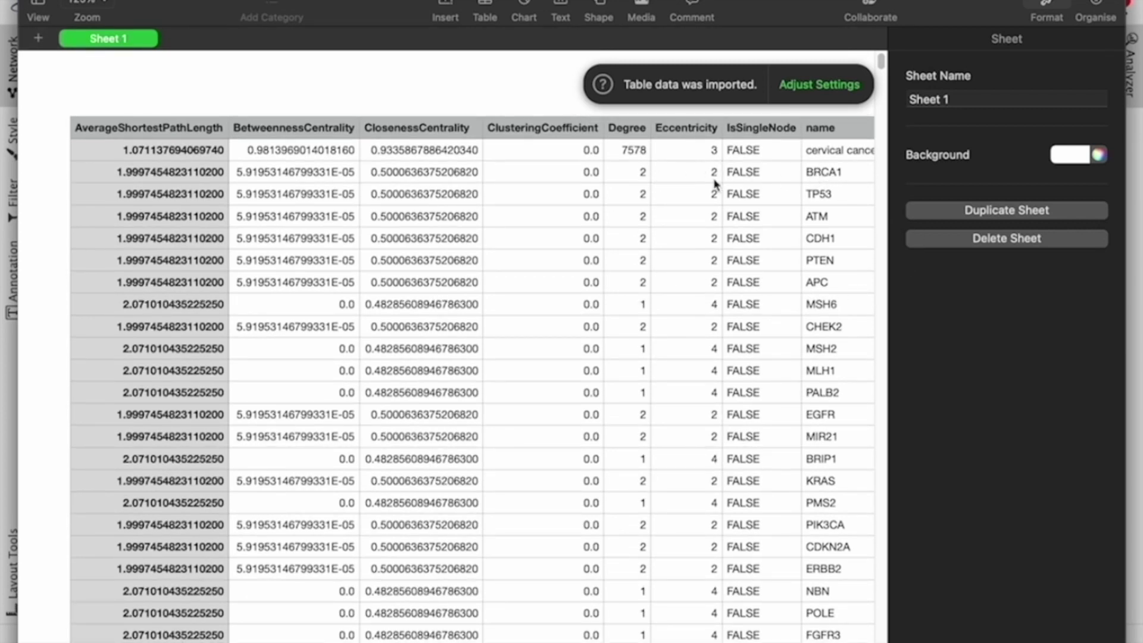
Select and copy the columns from Degree through name in the result table.
{"action": "left_click", "coordinate": [574, 123]}
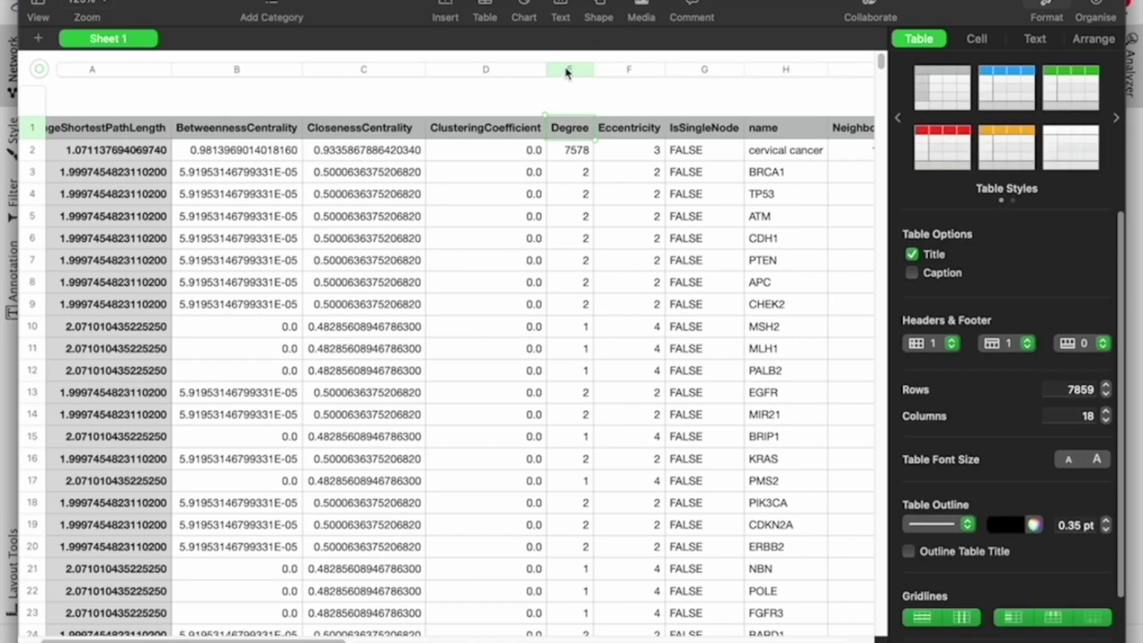
{"action": "left_click_drag", "start_coordinate": [566, 71], "coordinate": [804, 75]}
{"action": "right_click", "coordinate": [745, 205]}
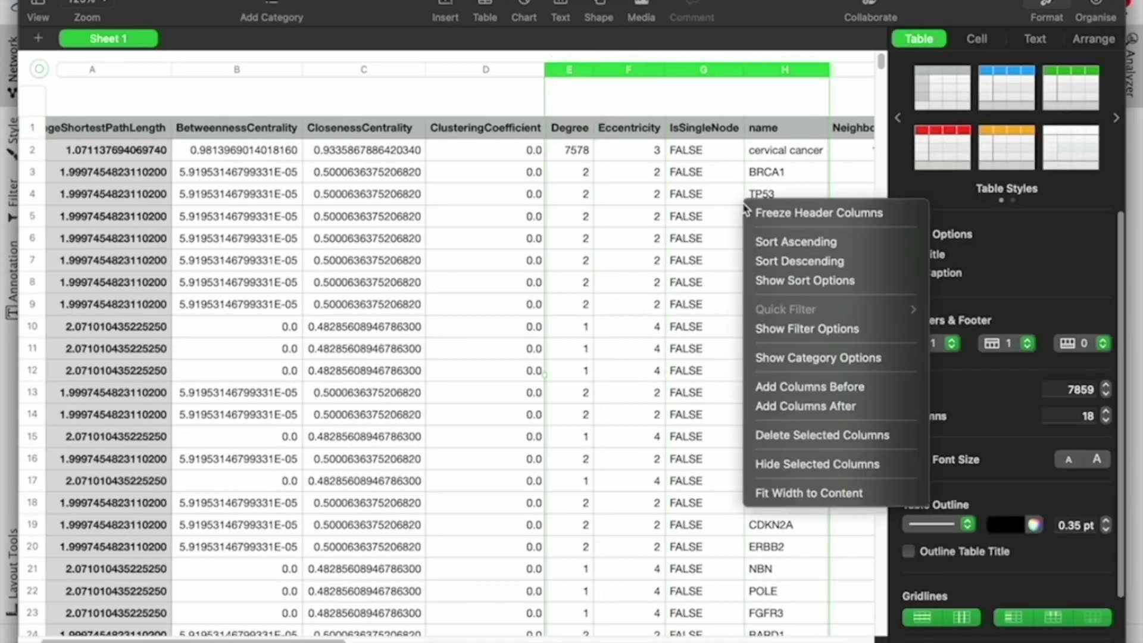
{"action": "left_click", "coordinate": [662, 239]}
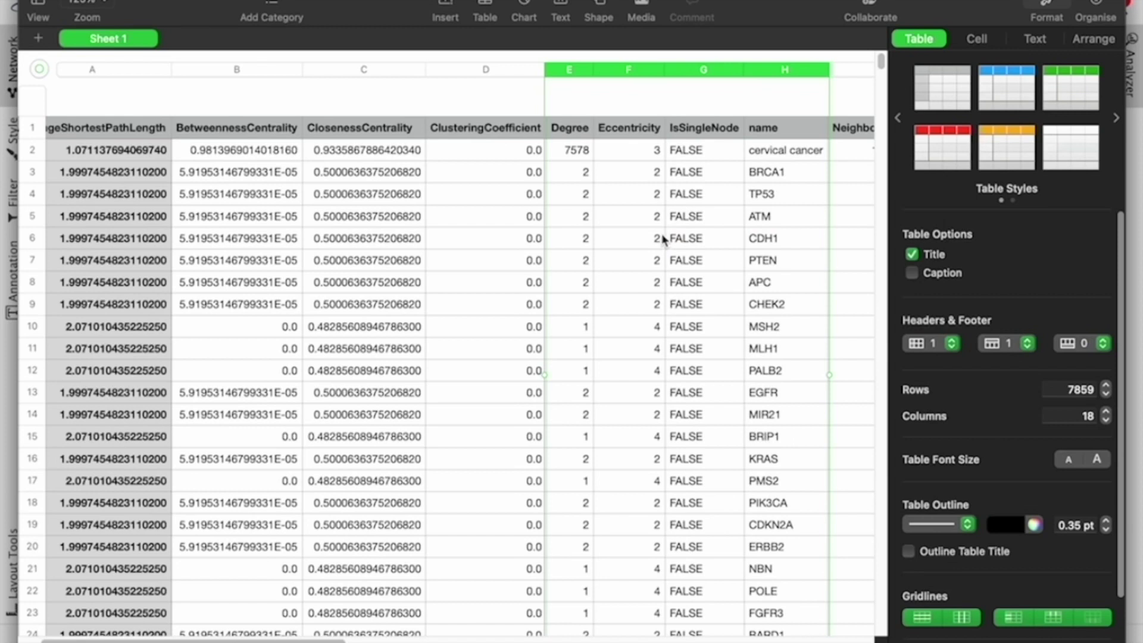
Switch to Excel and create a new blank workbook.
{"action": "right_click", "coordinate": [1134, 566]}
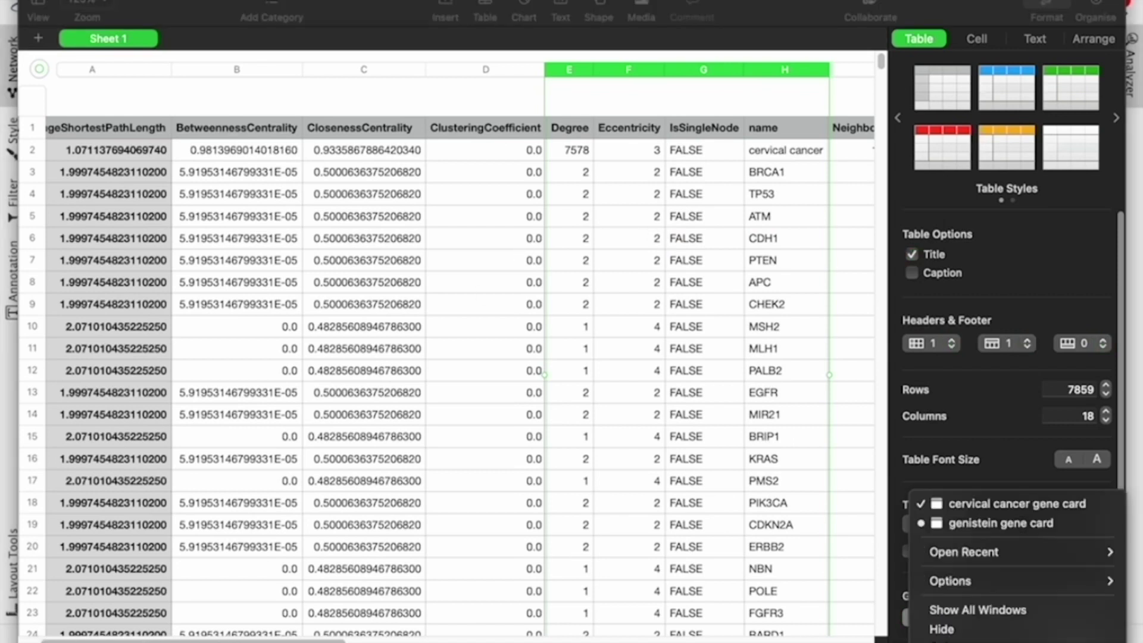
{"action": "mouse_move", "coordinate": [988, 553]}
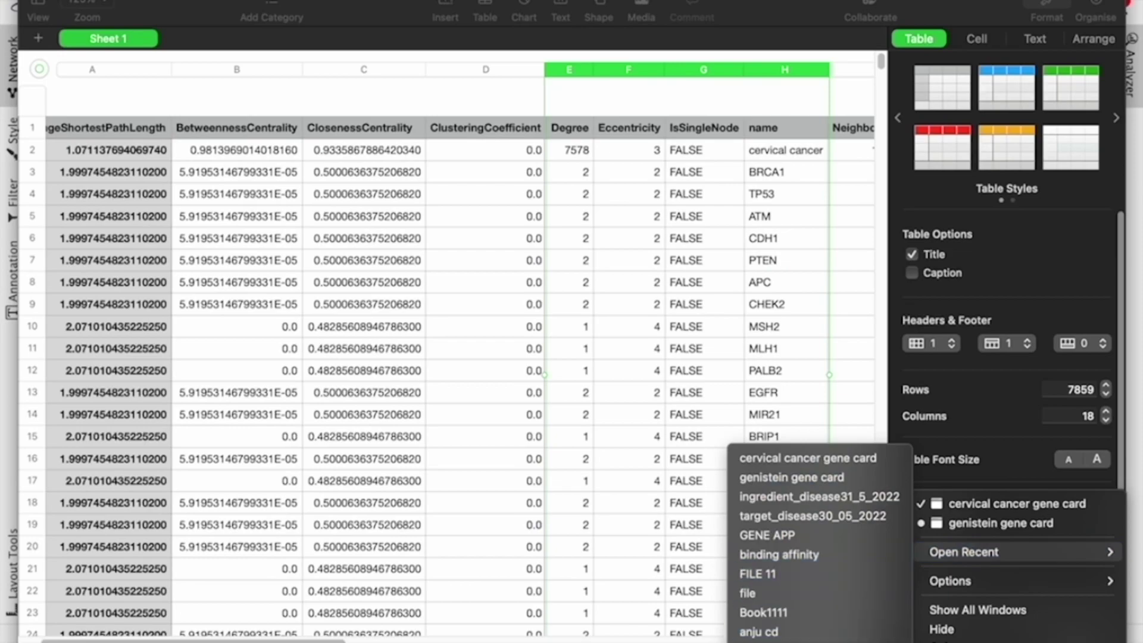
{"action": "left_click", "coordinate": [819, 496]}
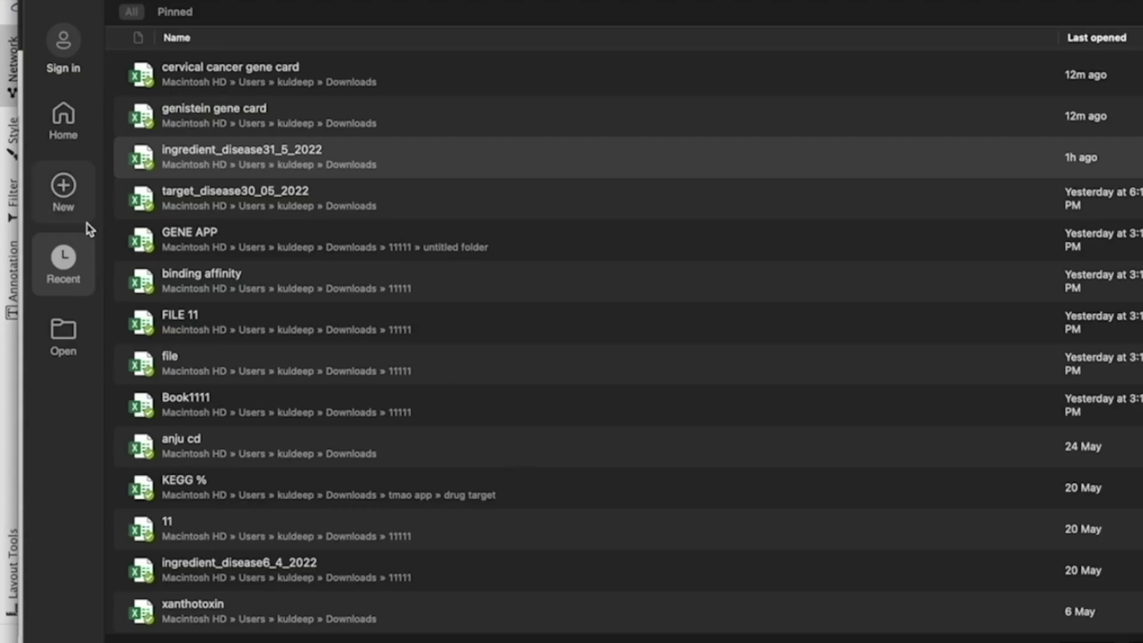
{"action": "left_click", "coordinate": [63, 190]}
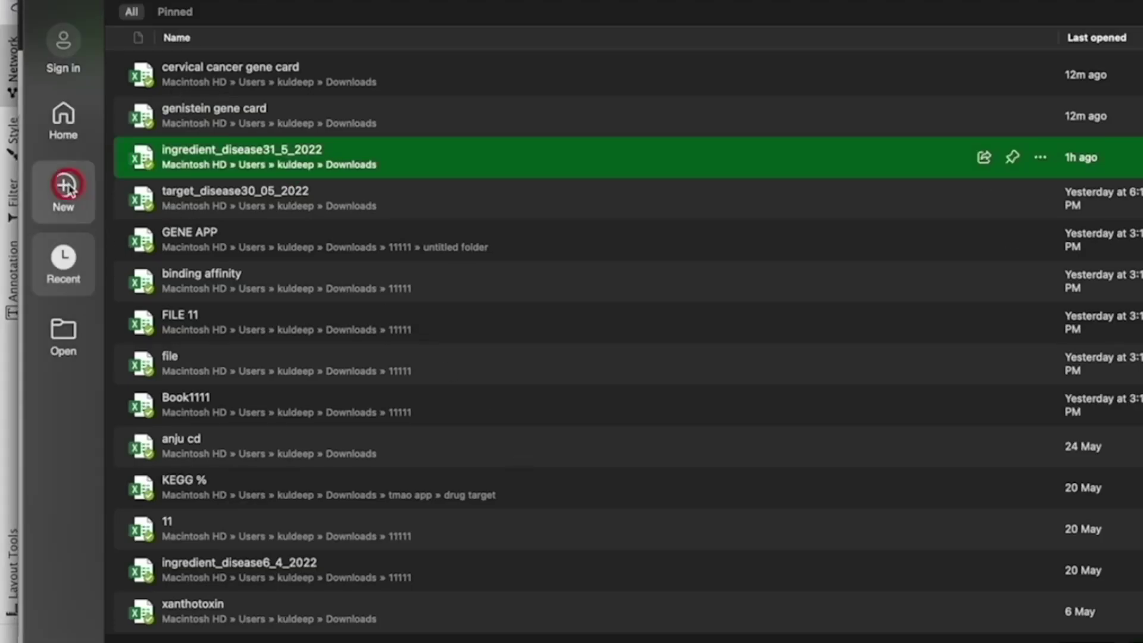
{"action": "double_click", "coordinate": [258, 112]}
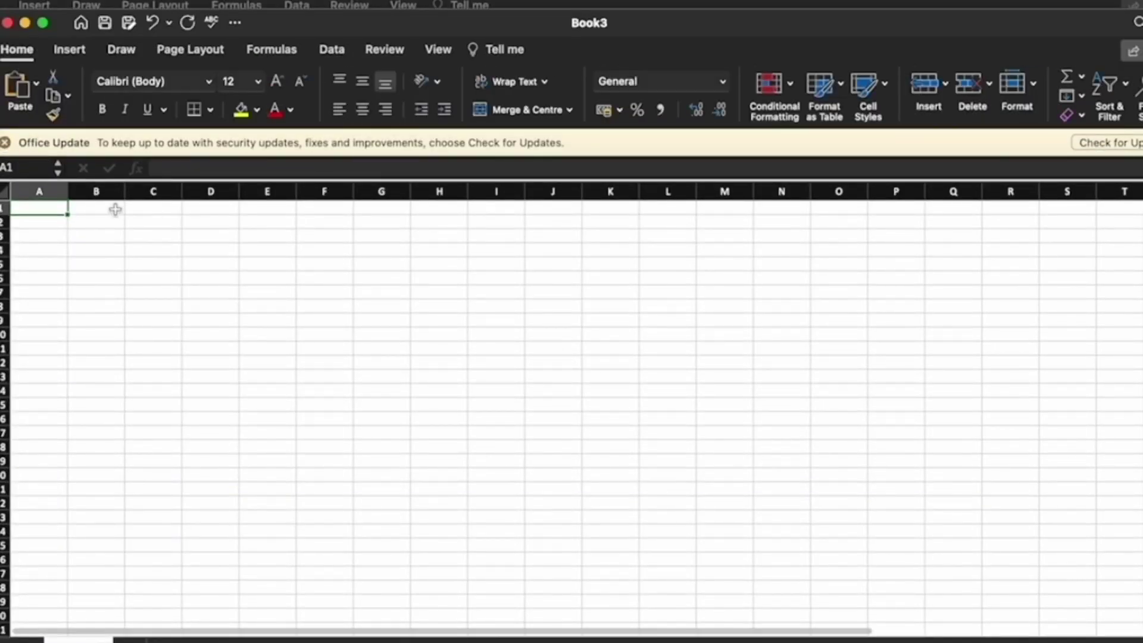
Paste the copied Degree, Eccentricity, IsSingleNode and name columns into the blank workbook starting at cell A1.
{"action": "right_click", "coordinate": [52, 210]}
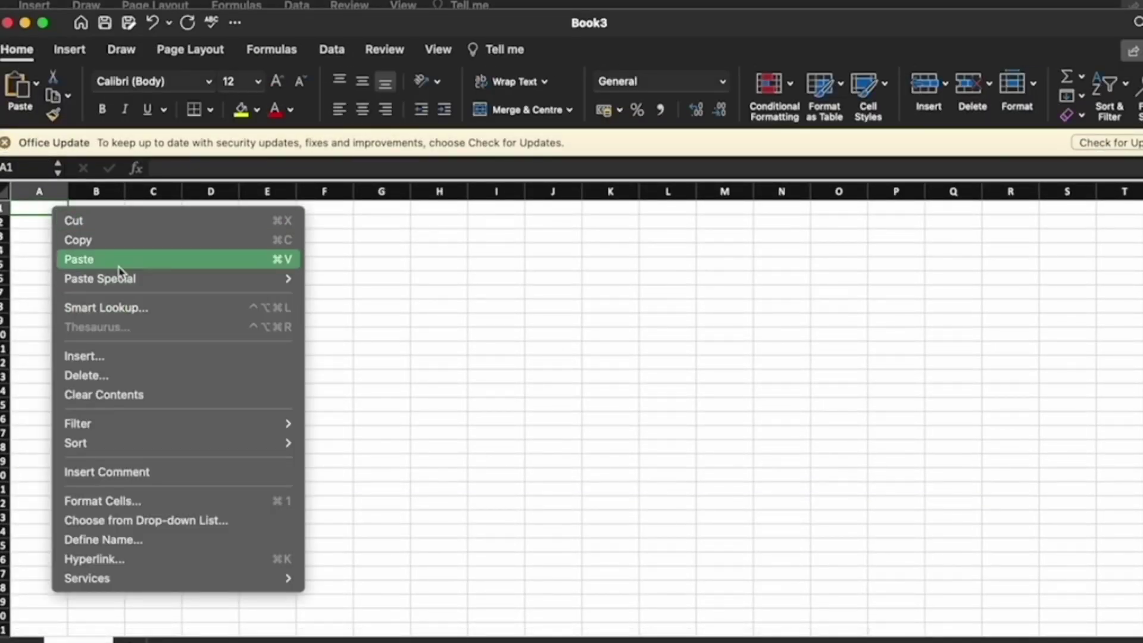
{"action": "key", "text": "Escape"}
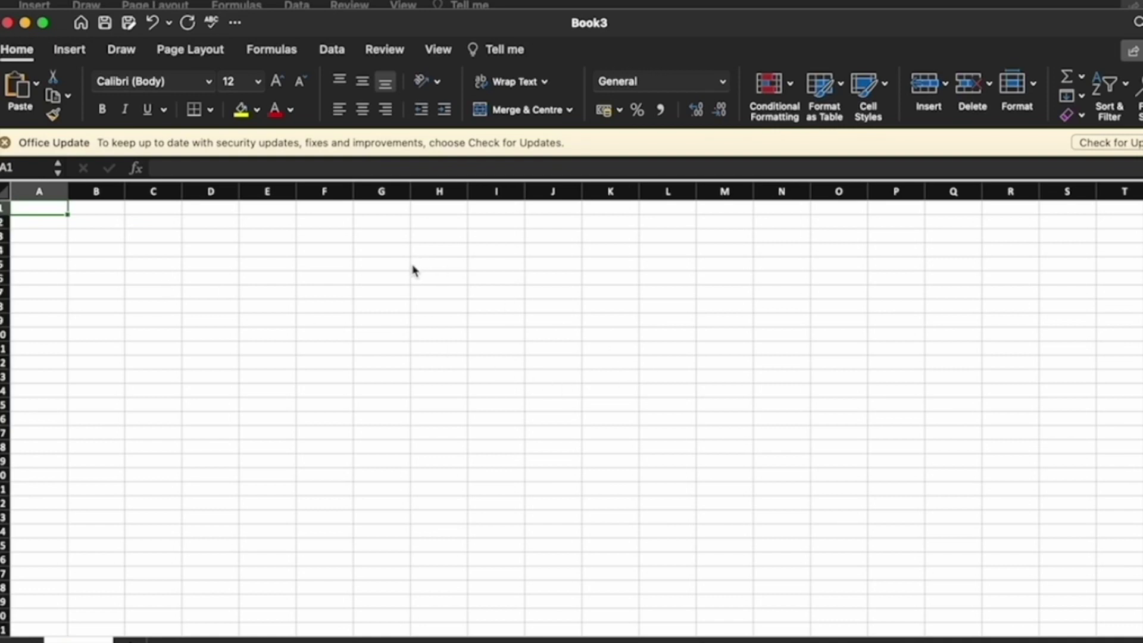
{"action": "key", "text": "super+v"}
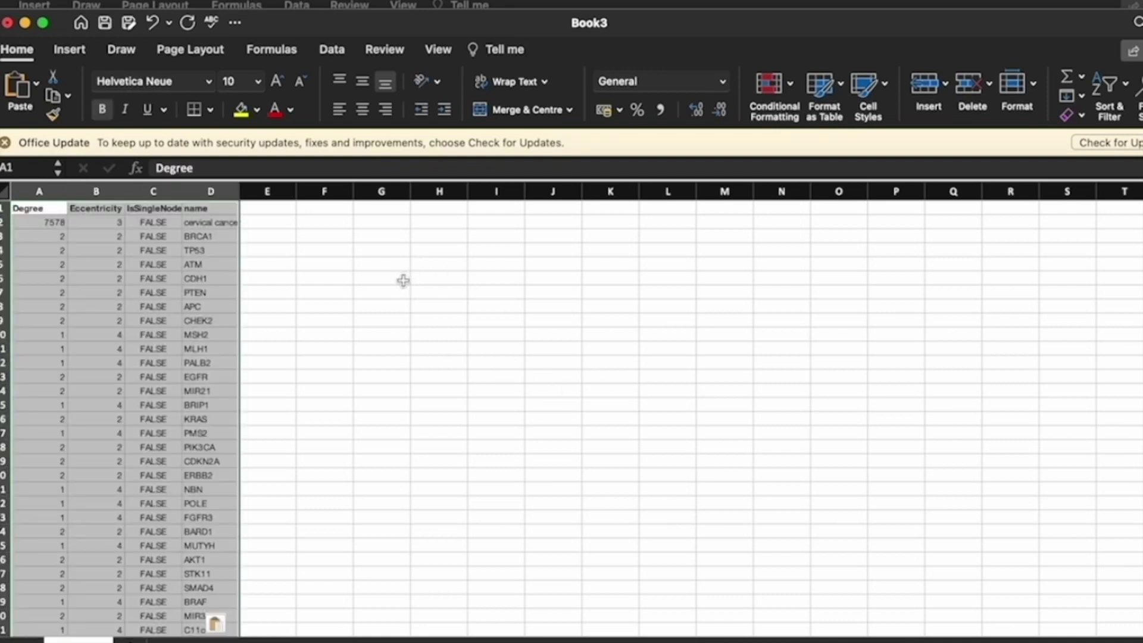
Delete the degree 1 records for MSH2, MLH1 and PALB2 in rows 10 to 12, shifting the remaining cells up.
{"action": "left_click", "coordinate": [363, 260]}
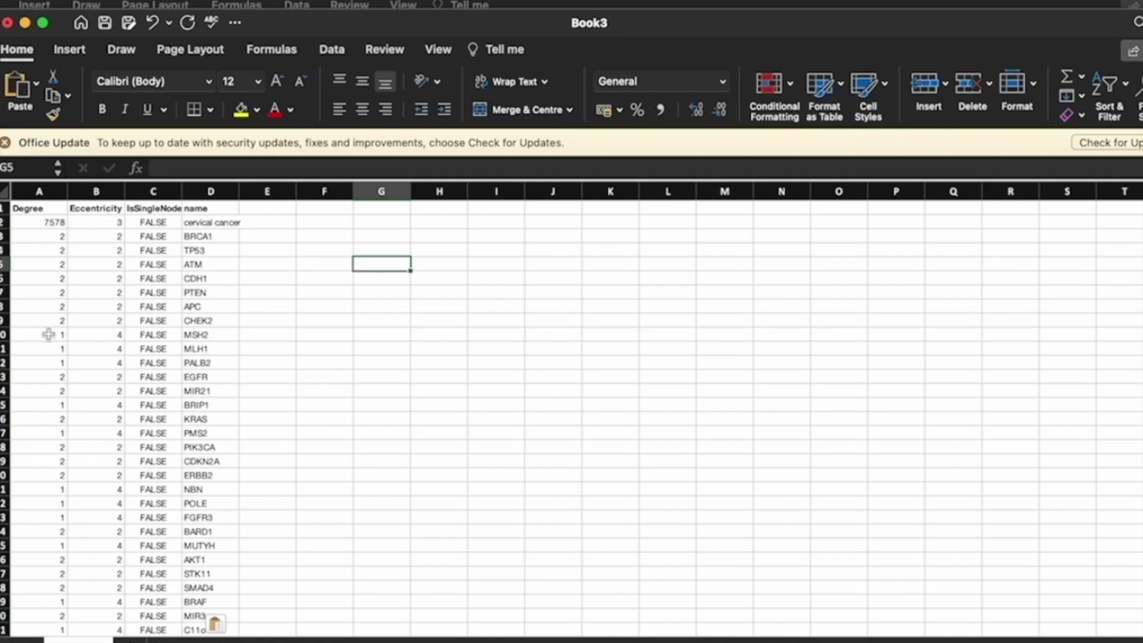
{"action": "left_click_drag", "start_coordinate": [48, 333], "coordinate": [222, 359]}
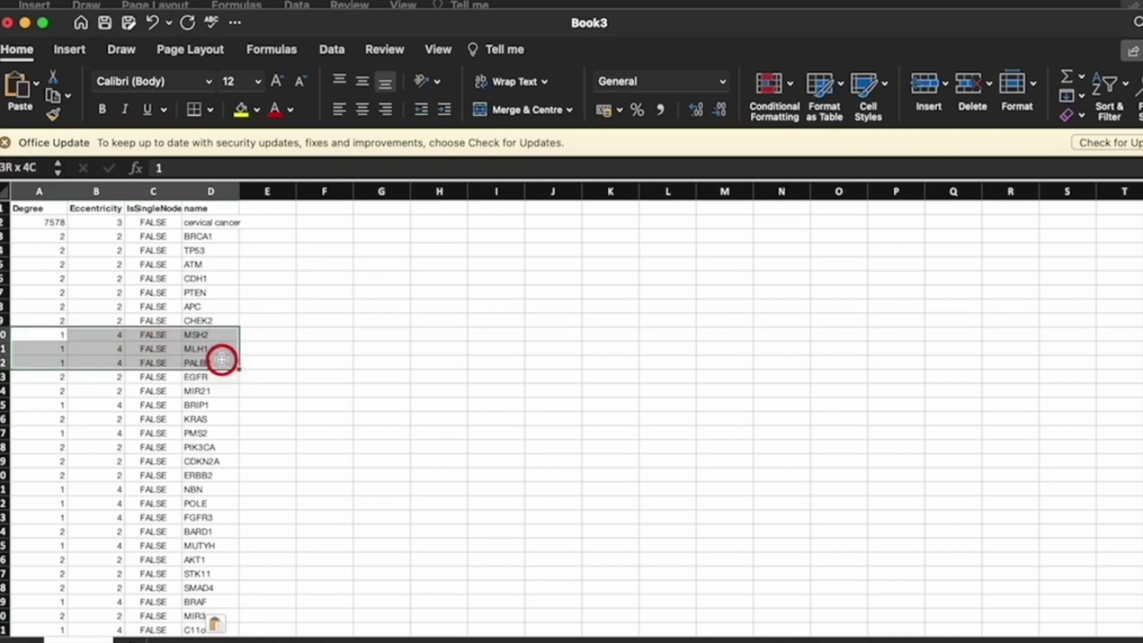
{"action": "right_click", "coordinate": [198, 359]}
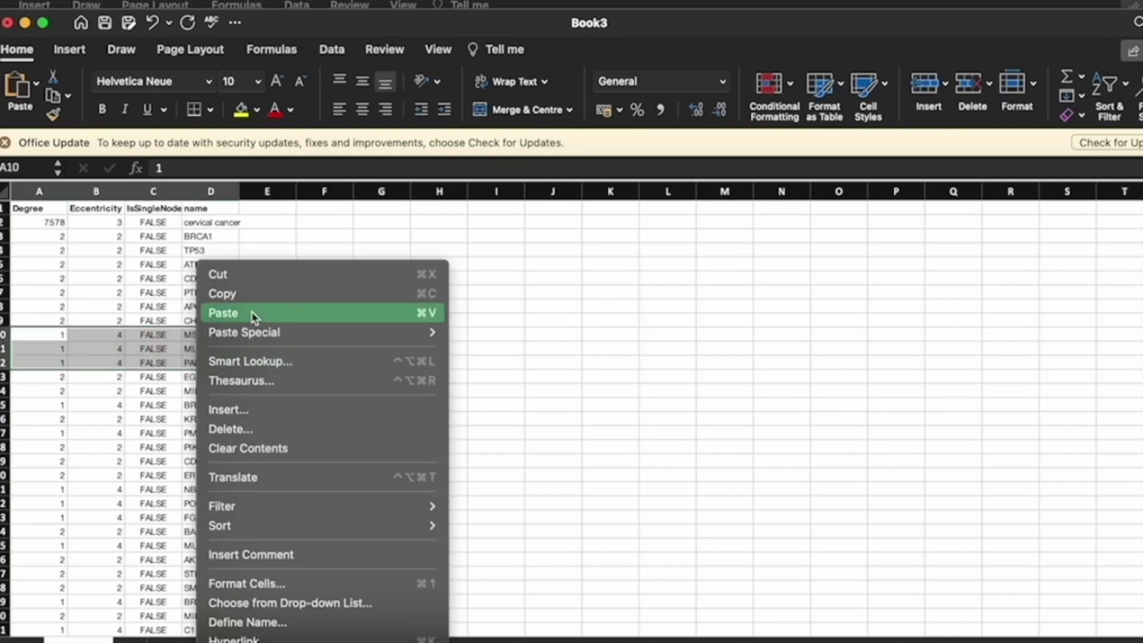
{"action": "left_click", "coordinate": [313, 429]}
{"action": "left_click", "coordinate": [314, 541]}
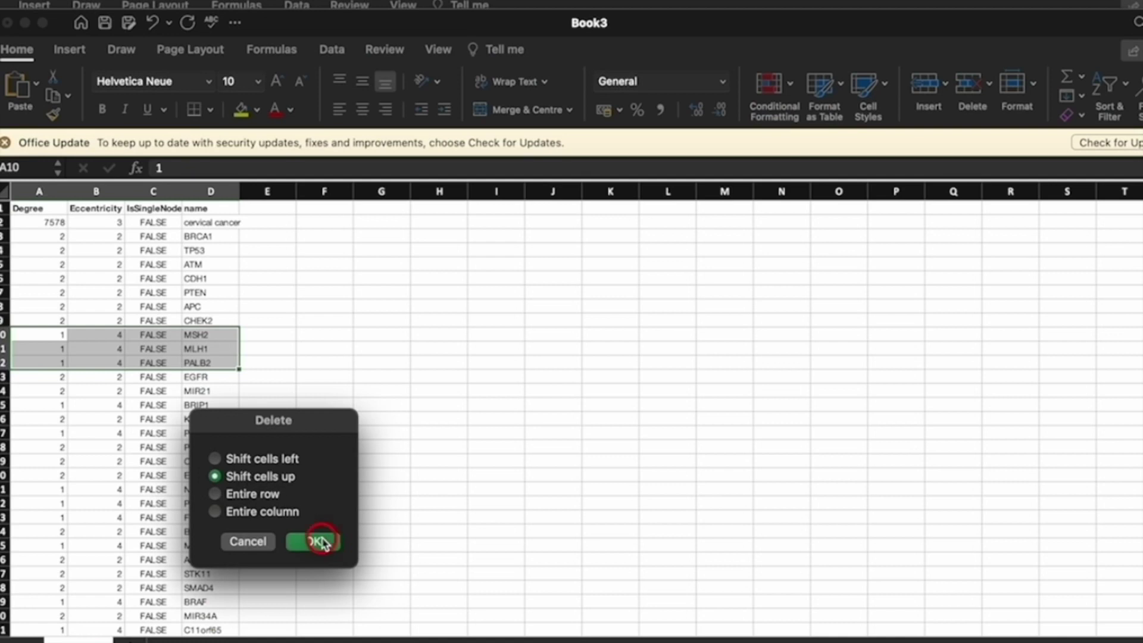
{"action": "left_click", "coordinate": [361, 487]}
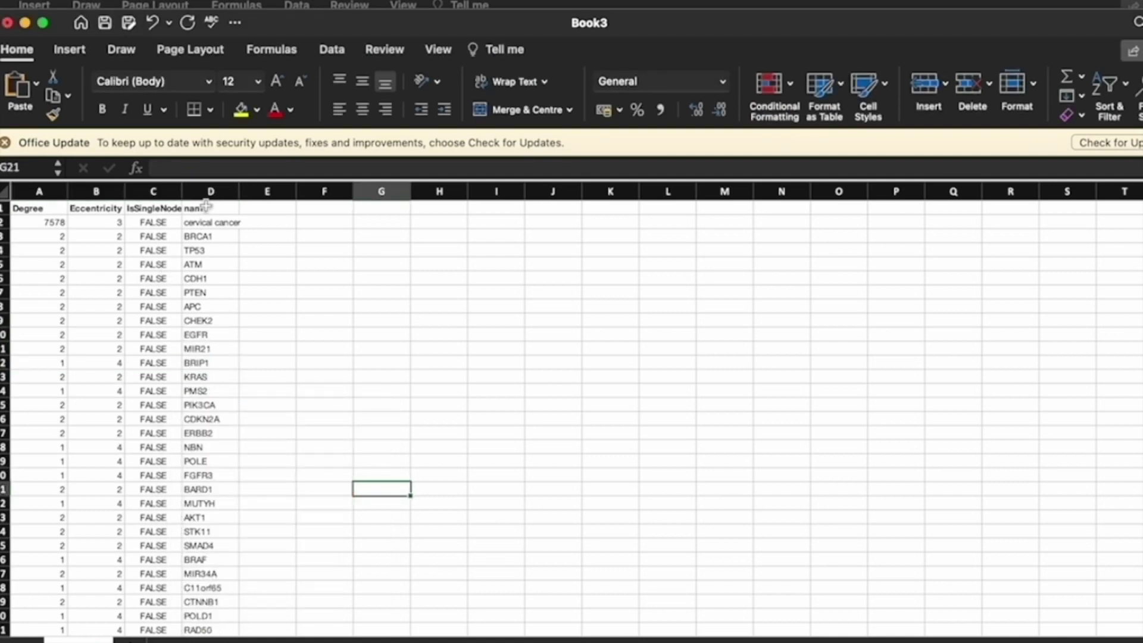
Widen column I to make room for a long note and minimize the Finder window covering the worksheet.
{"action": "left_click_drag", "start_coordinate": [199, 237], "coordinate": [215, 376]}
{"action": "left_click", "coordinate": [496, 306]}
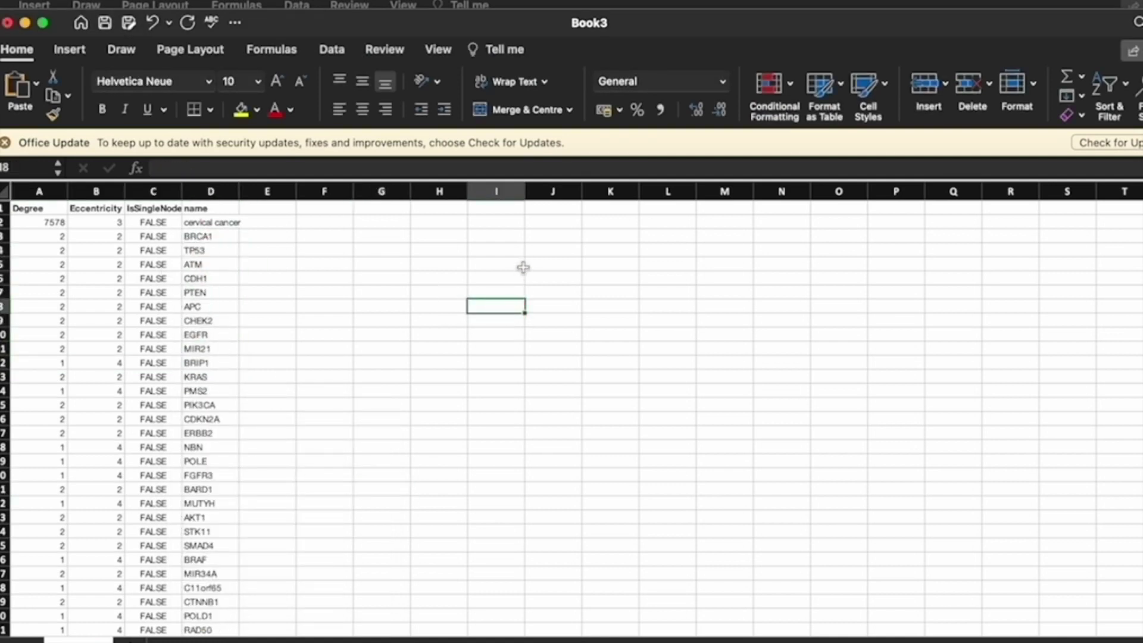
{"action": "left_click", "coordinate": [492, 264]}
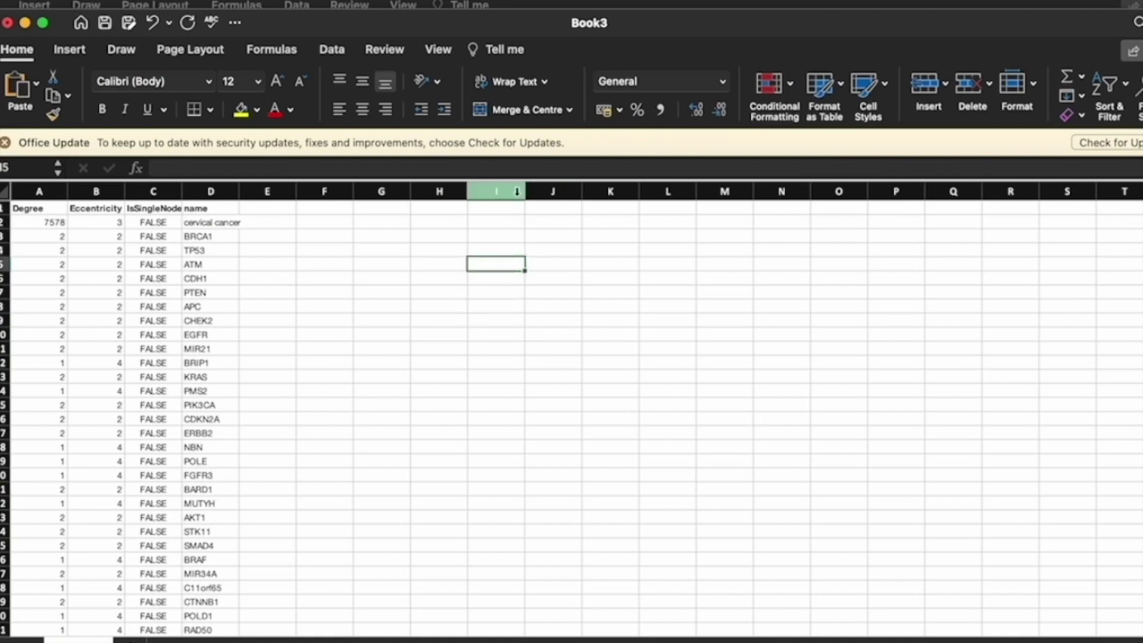
{"action": "left_click_drag", "start_coordinate": [523, 189], "coordinate": [821, 191]}
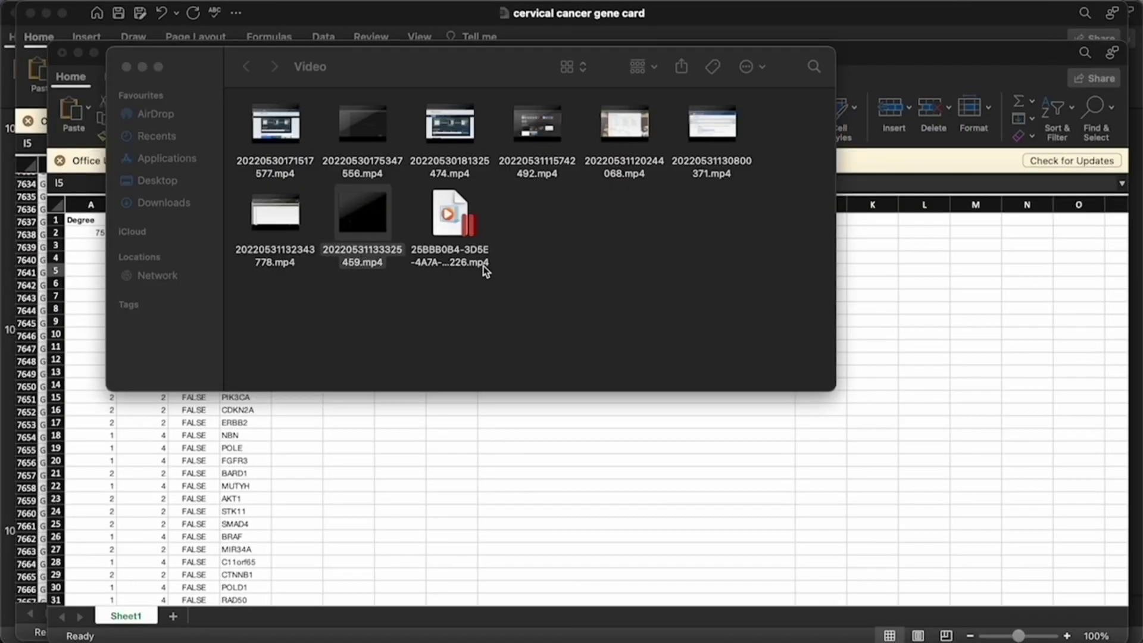
{"action": "left_click", "coordinate": [142, 66]}
Enter the note "genes common between cervical cancer and genistein are 300" in cell I5.
{"action": "left_click", "coordinate": [518, 268]}
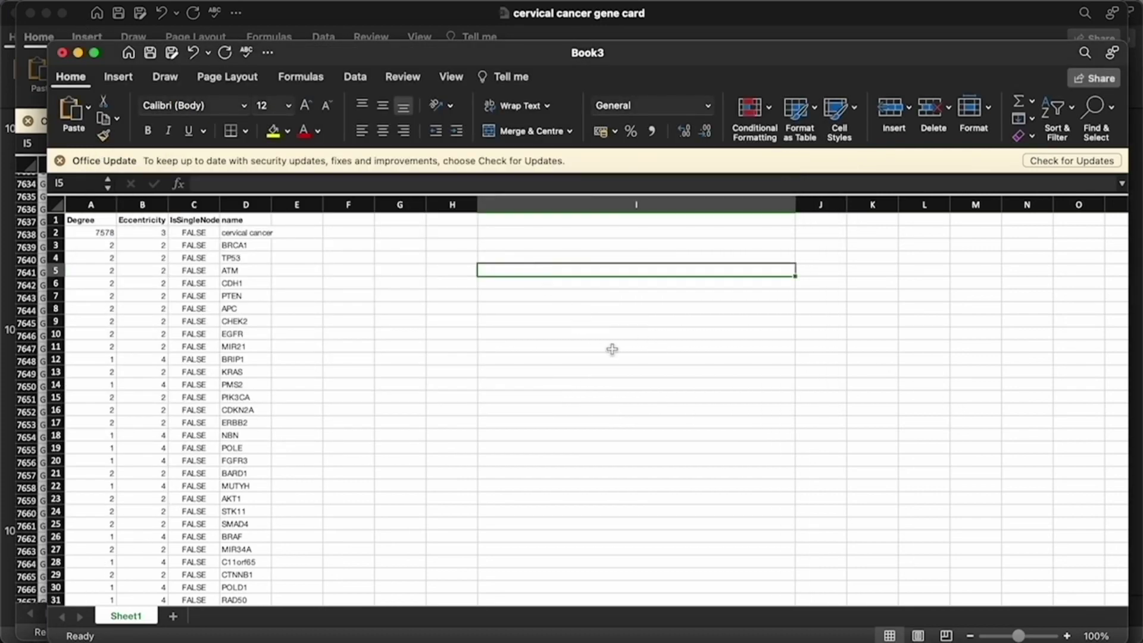
{"action": "type", "text": "ge"}
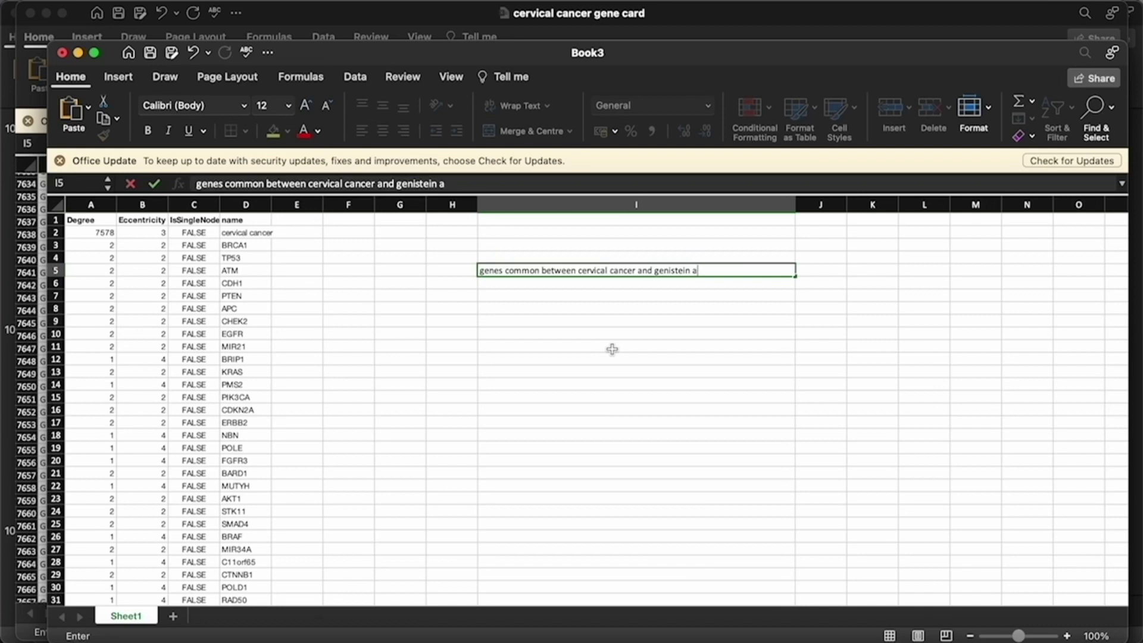
{"action": "type", "text": "re"}
{"action": "type", "text": "300"}
{"action": "key", "text": "Return"}
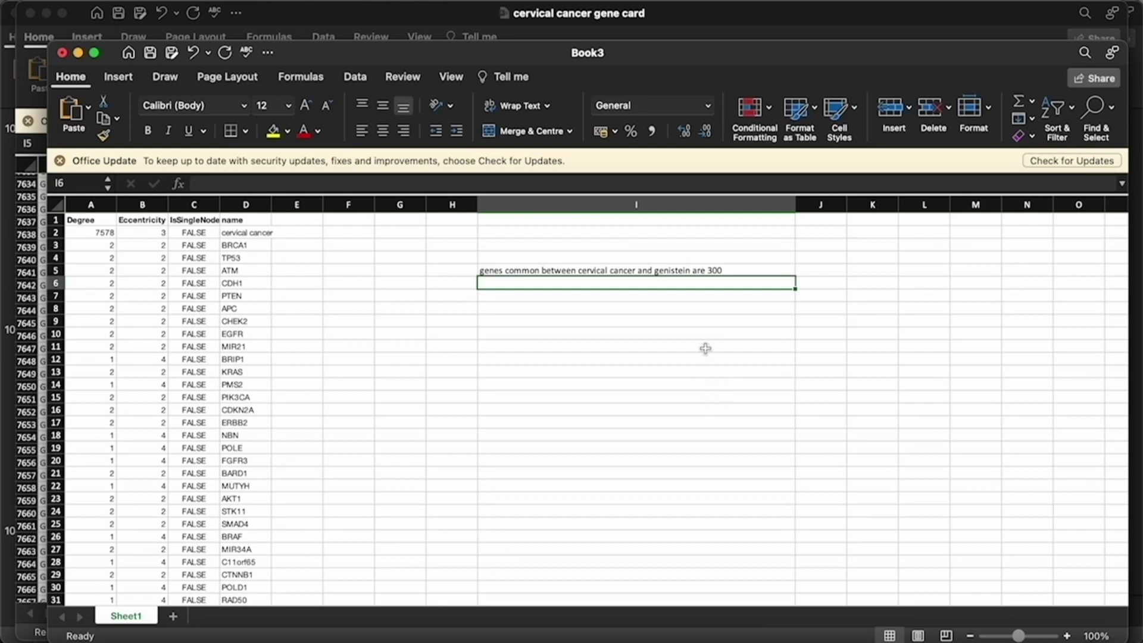
Write a note in cell I11 beginning "we will select the top 2-3" and naming phytochemicals.
{"action": "left_click", "coordinate": [668, 343]}
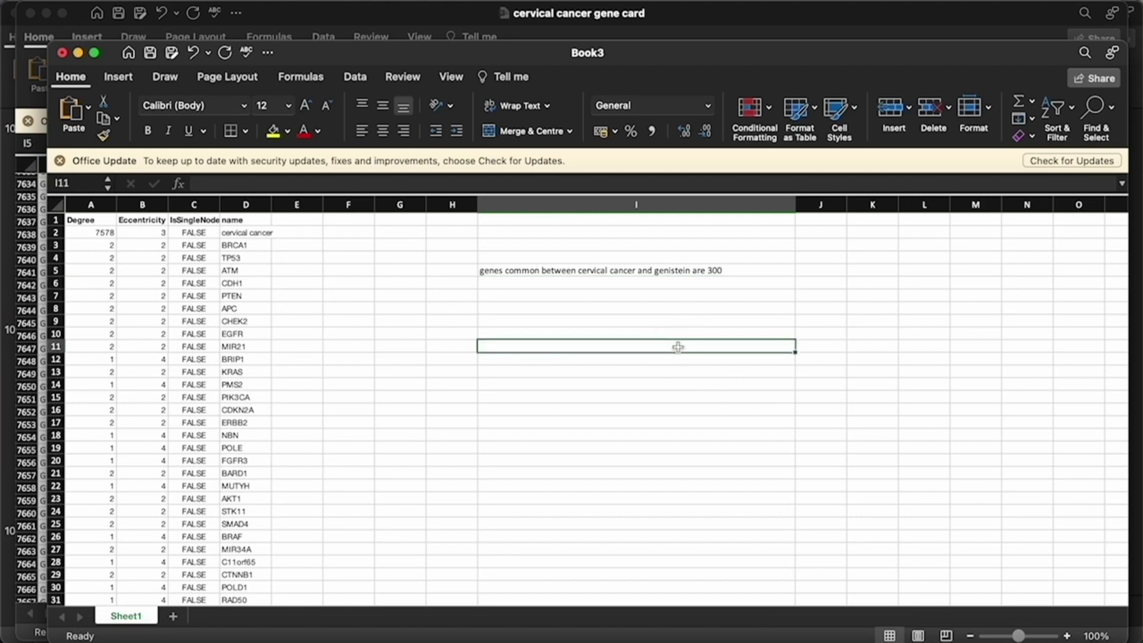
{"action": "type", "text": "we will select t"}
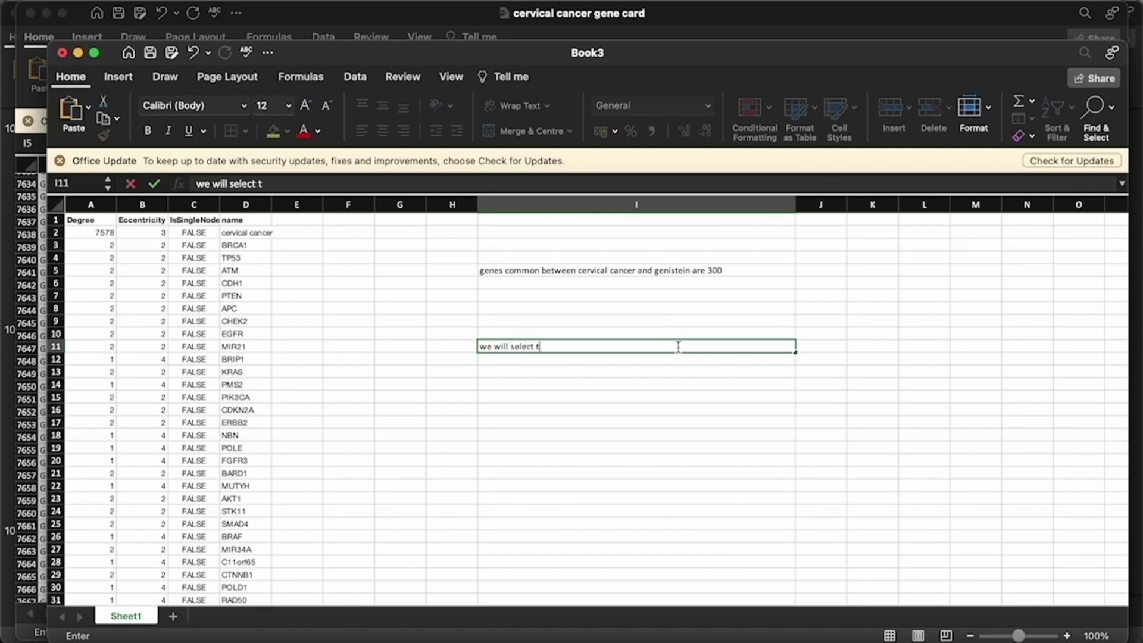
{"action": "type", "text": "he top 2-3 phytochr"}
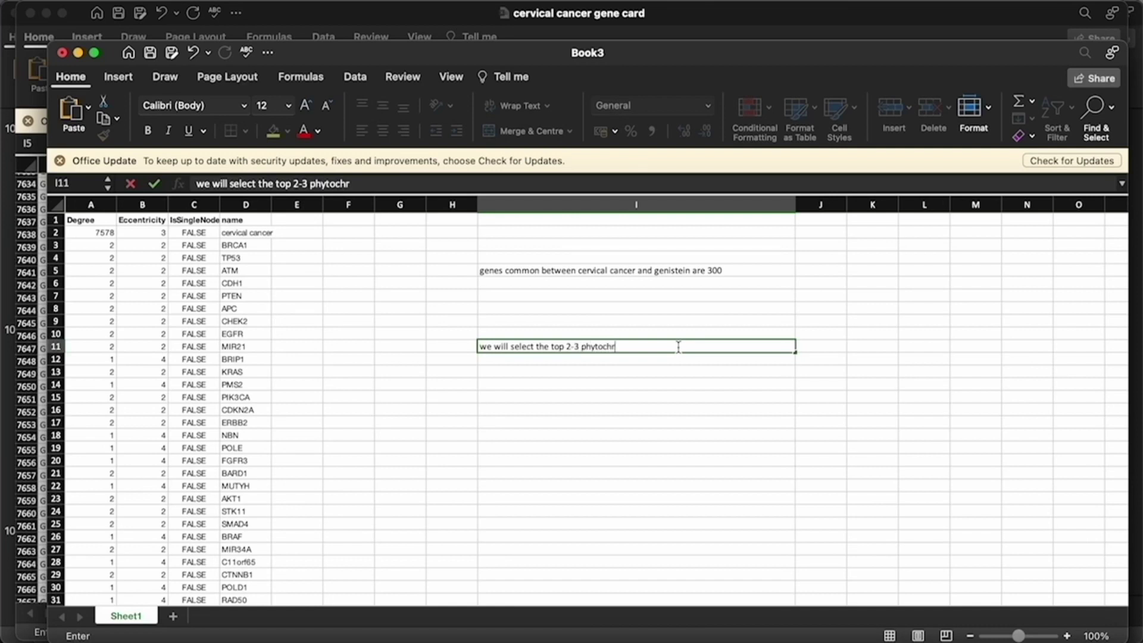
{"action": "type", "text": "m"}
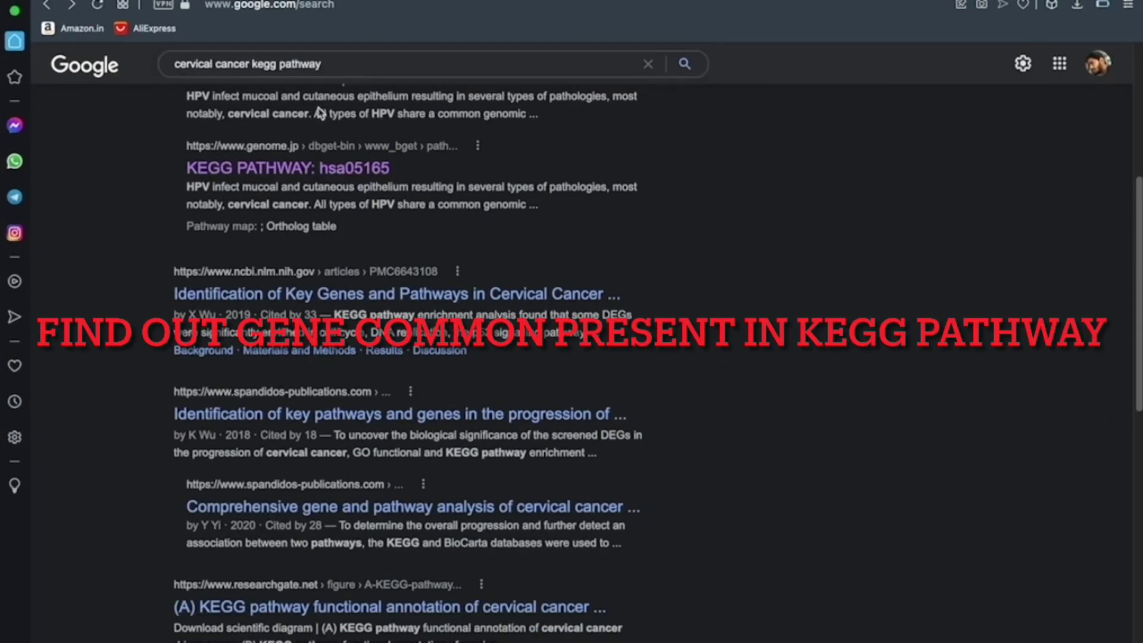
In the browser, open KEGG PATHWAY hsa05165 from the search results and display its Human papillomavirus infection map.
{"action": "left_click", "coordinate": [321, 169]}
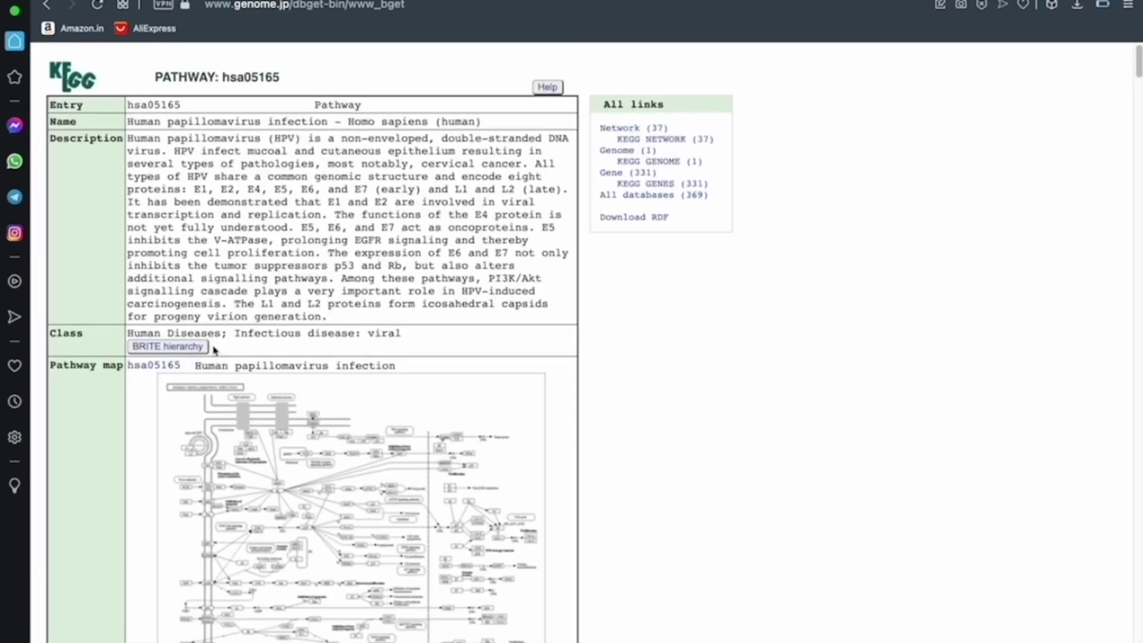
{"action": "left_click", "coordinate": [153, 369]}
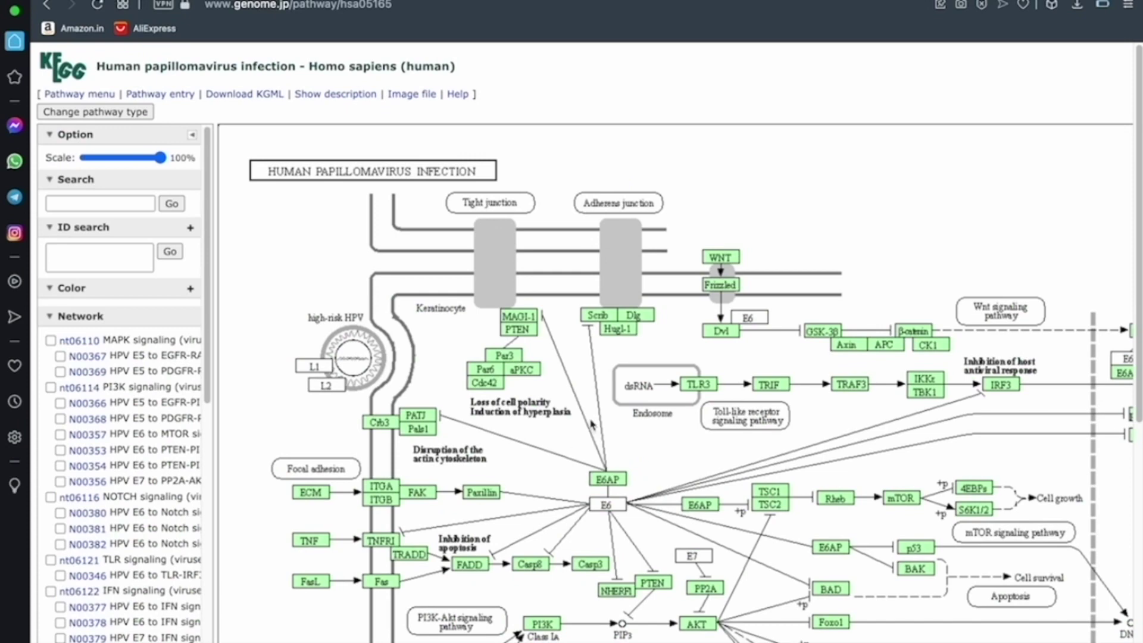
{"action": "scroll", "coordinate": [591, 422], "scroll_direction": "down", "scroll_amount": 3}
{"action": "scroll", "coordinate": [592, 421], "scroll_direction": "up", "scroll_amount": 3}
Scale the pathway map to 70%, view the KEGG gene entry for EGFR and go back.
{"action": "left_click_drag", "start_coordinate": [159, 157], "coordinate": [136, 157]}
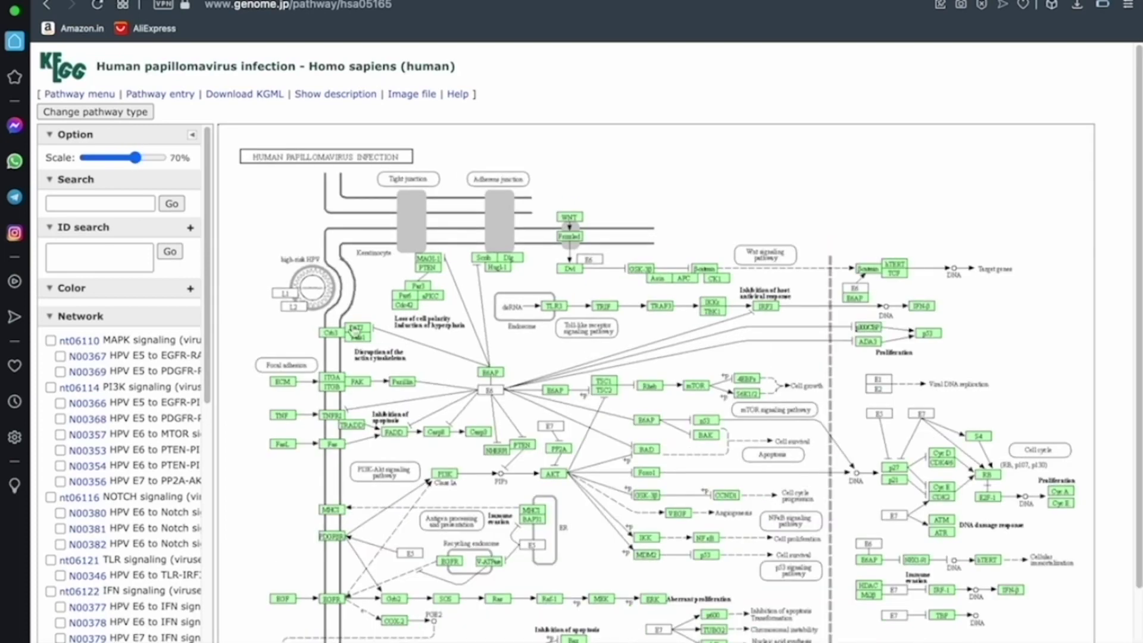
{"action": "scroll", "coordinate": [371, 341], "scroll_direction": "down", "scroll_amount": 2}
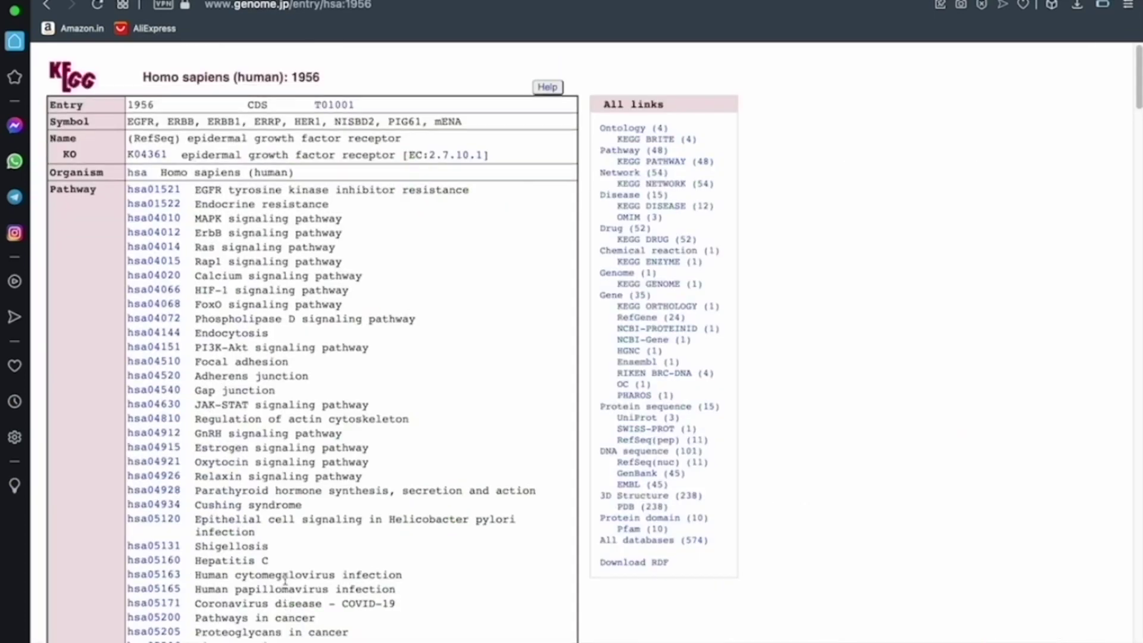
{"action": "left_click", "coordinate": [51, 6]}
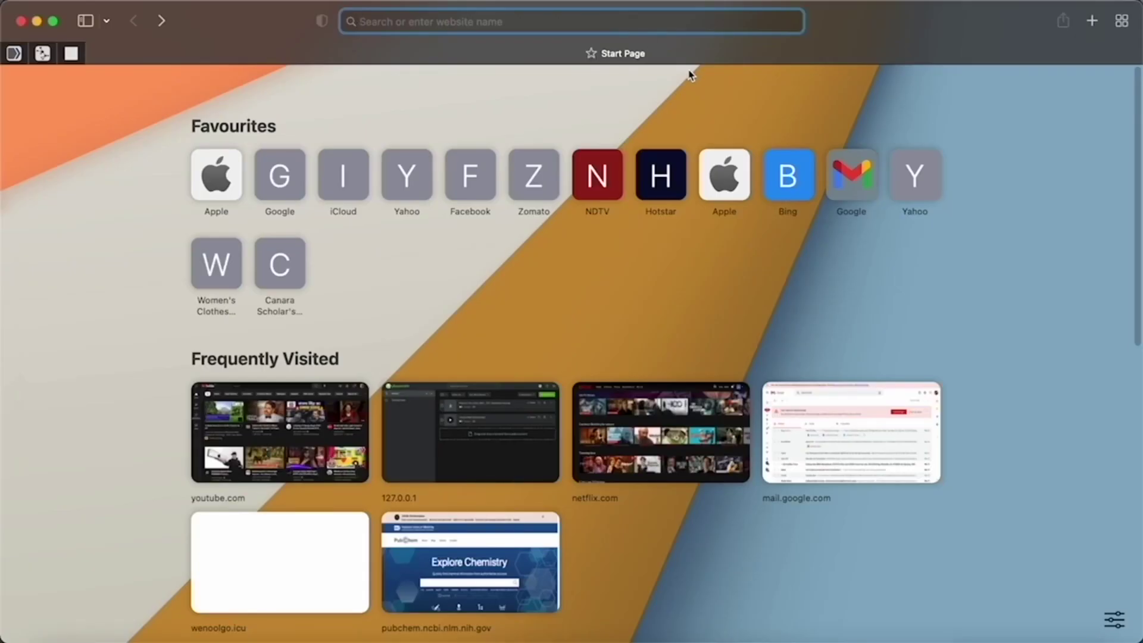
In Safari, go to pyrx.sourceforge.io and choose the Free edition of PyRx (0.8 and earlier).
{"action": "type", "text": "pyrx.sourceforge.io"}
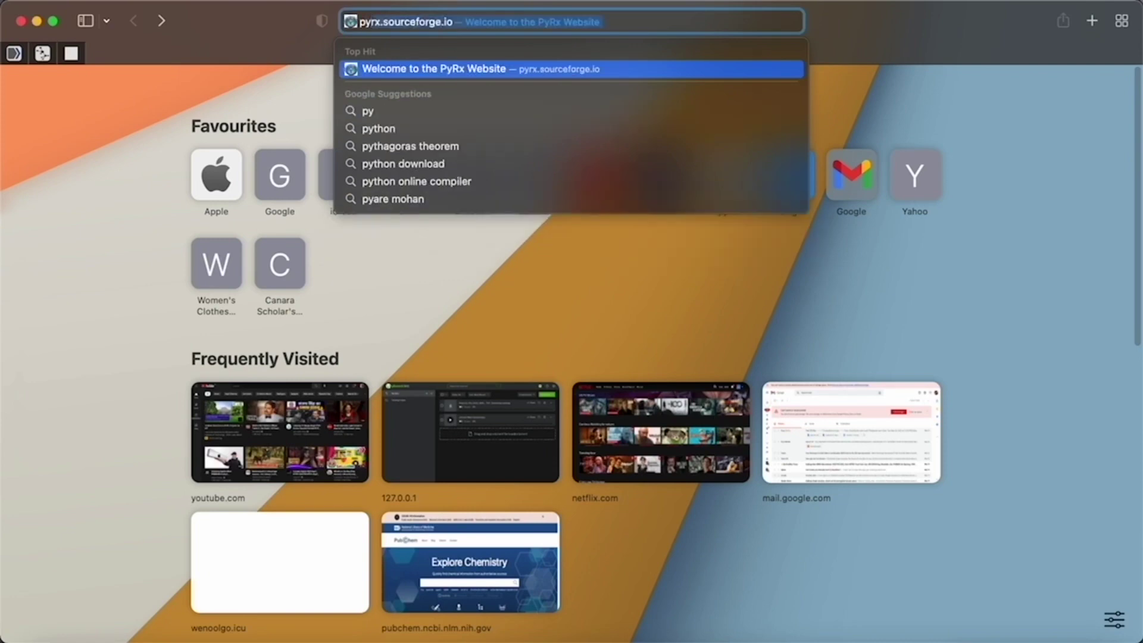
{"action": "key", "text": "Return"}
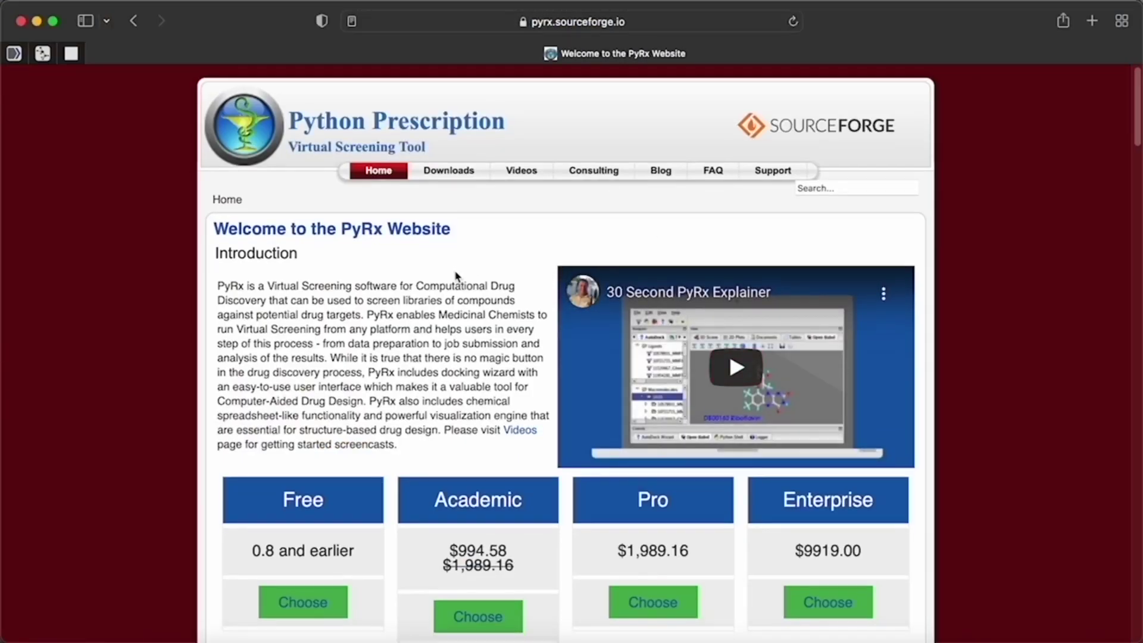
{"action": "scroll", "coordinate": [454, 275], "scroll_direction": "down", "scroll_amount": 10}
{"action": "scroll", "coordinate": [452, 272], "scroll_direction": "up", "scroll_amount": 6}
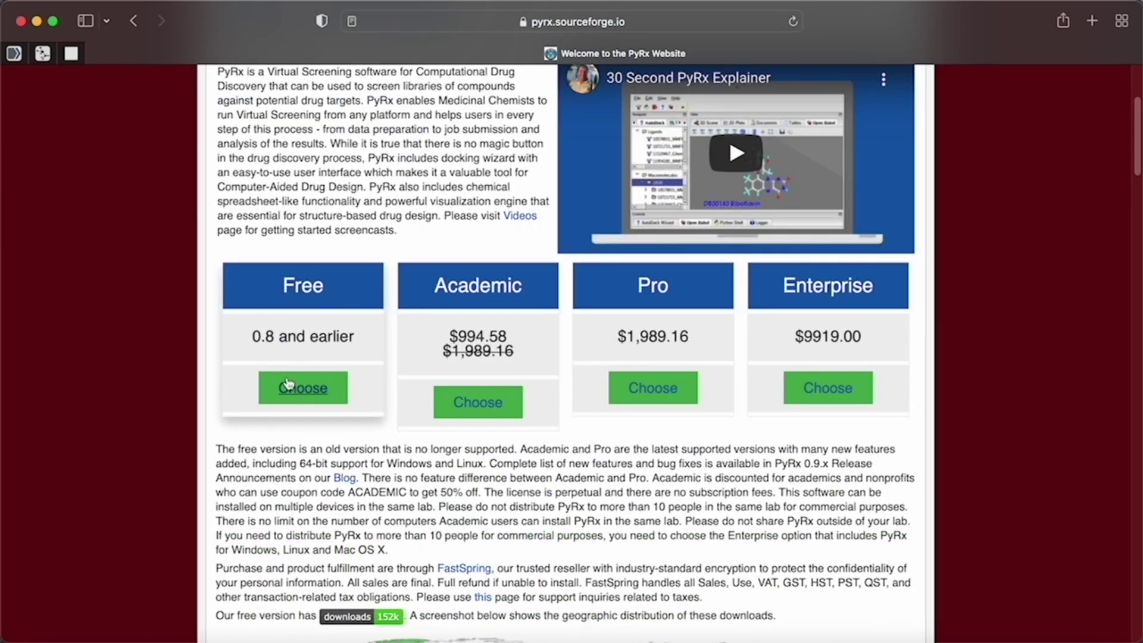
{"action": "left_click", "coordinate": [287, 381]}
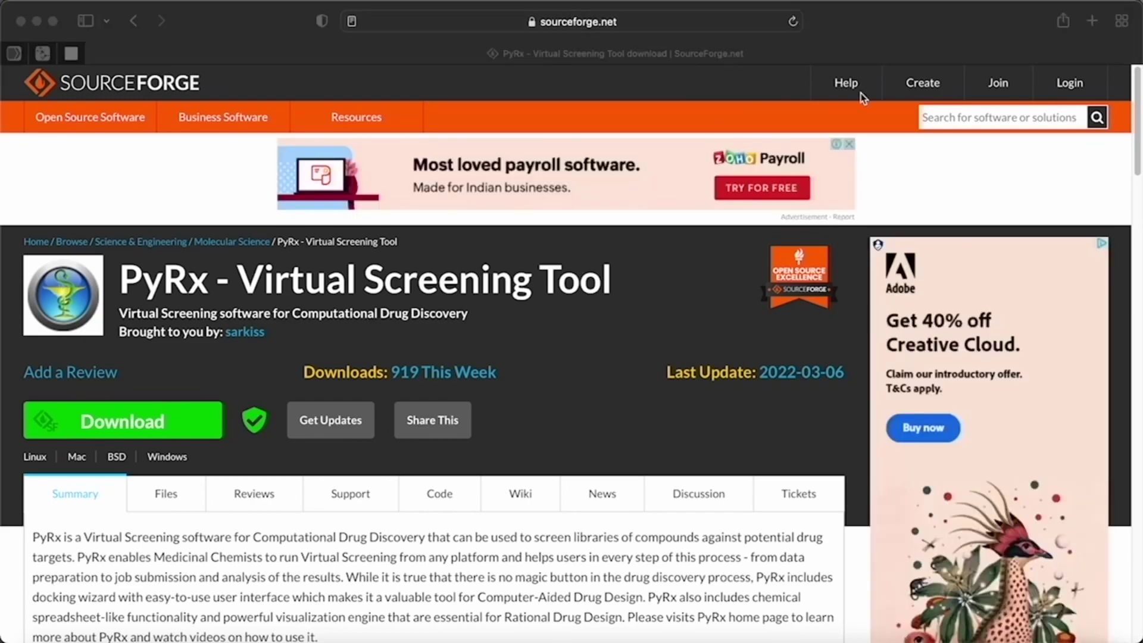
Search the web for "pdb" in a new browser tab and open the RCSB PDB homepage.
{"action": "left_click", "coordinate": [1092, 21]}
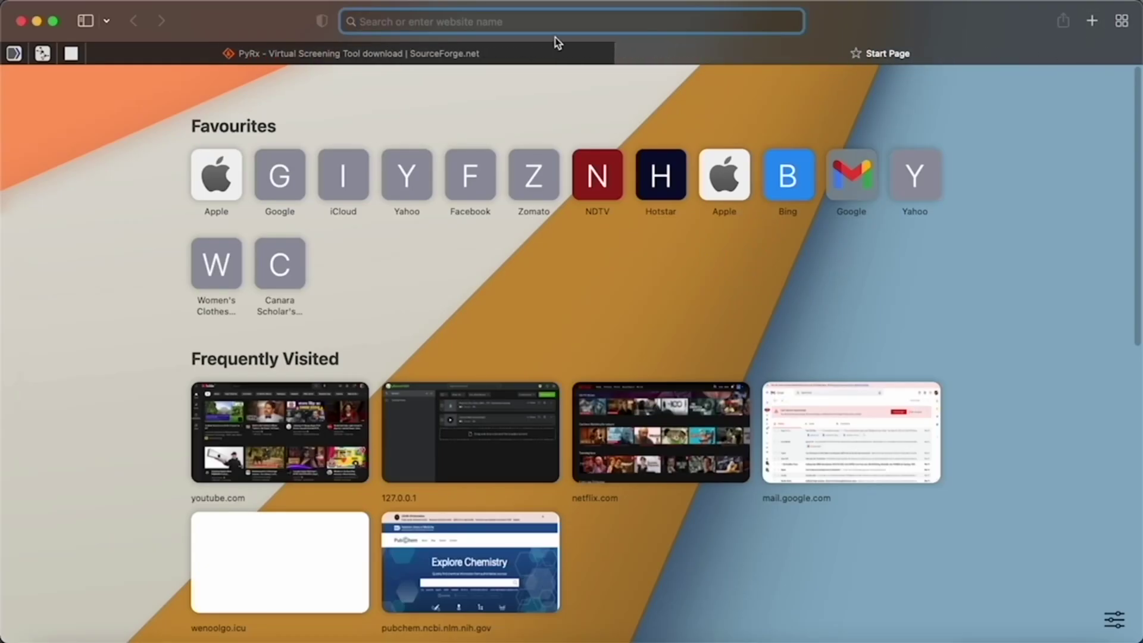
{"action": "type", "text": "pd"}
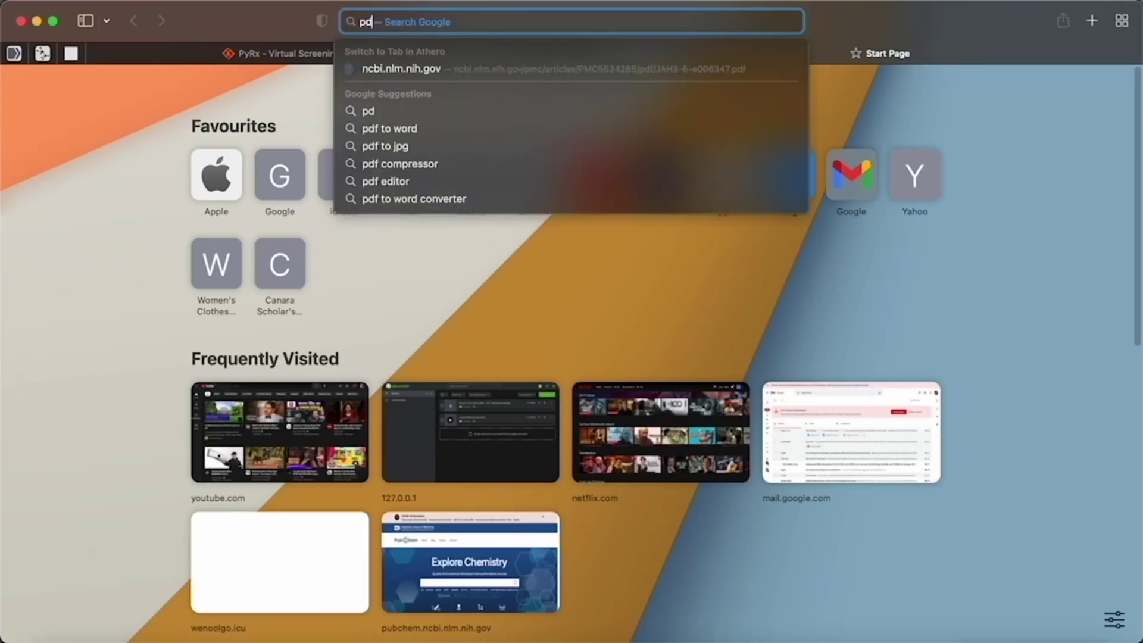
{"action": "type", "text": "b"}
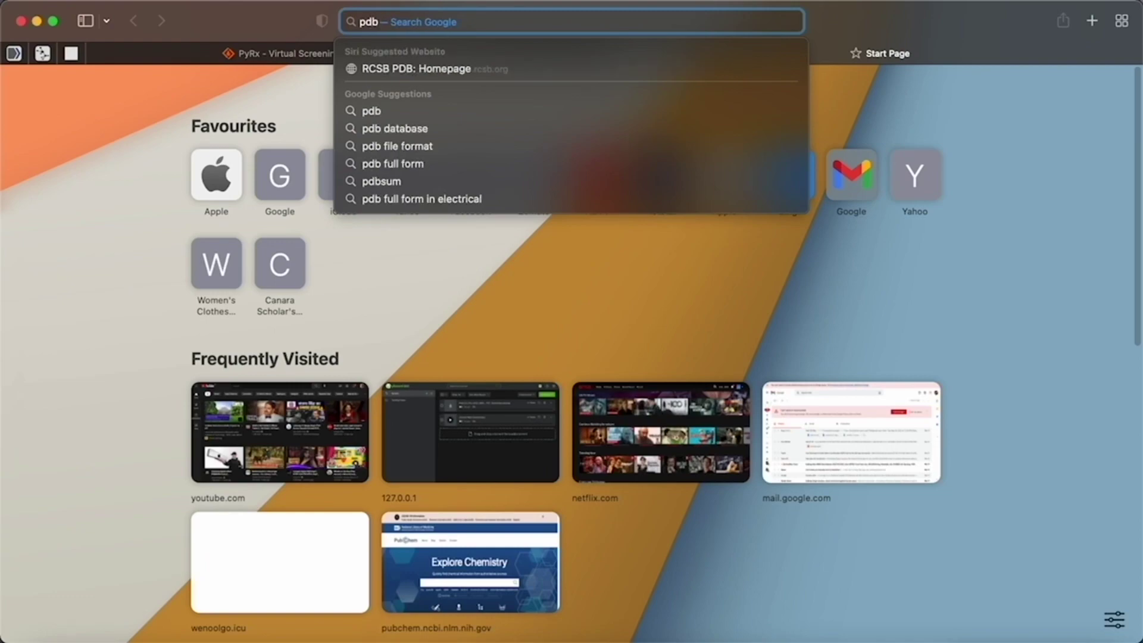
{"action": "key", "text": "Return"}
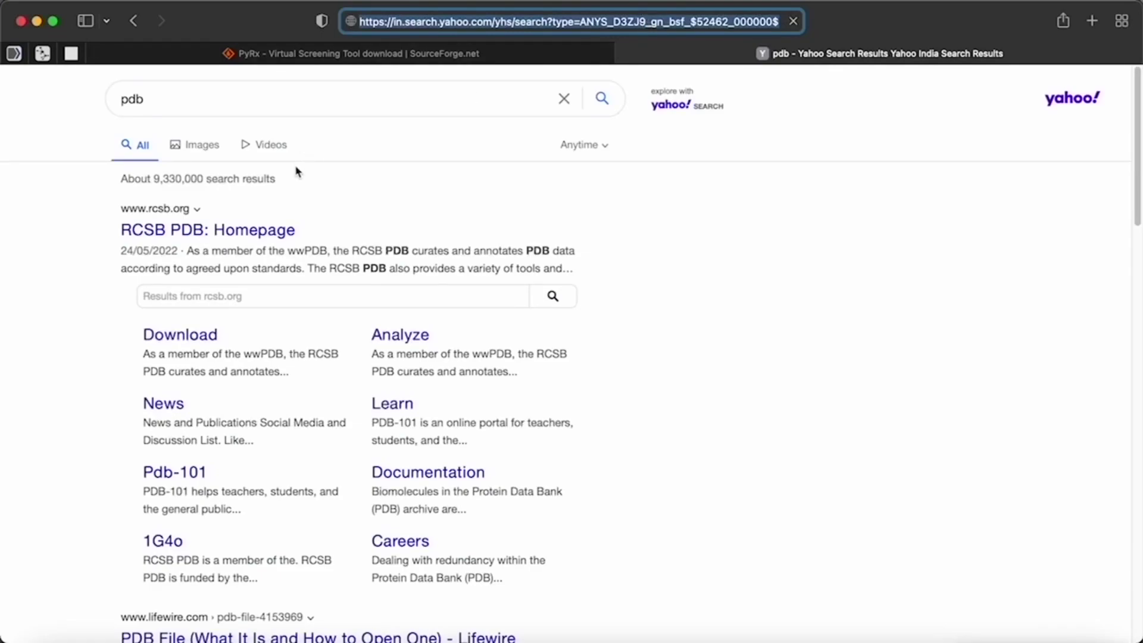
{"action": "left_click", "coordinate": [269, 231]}
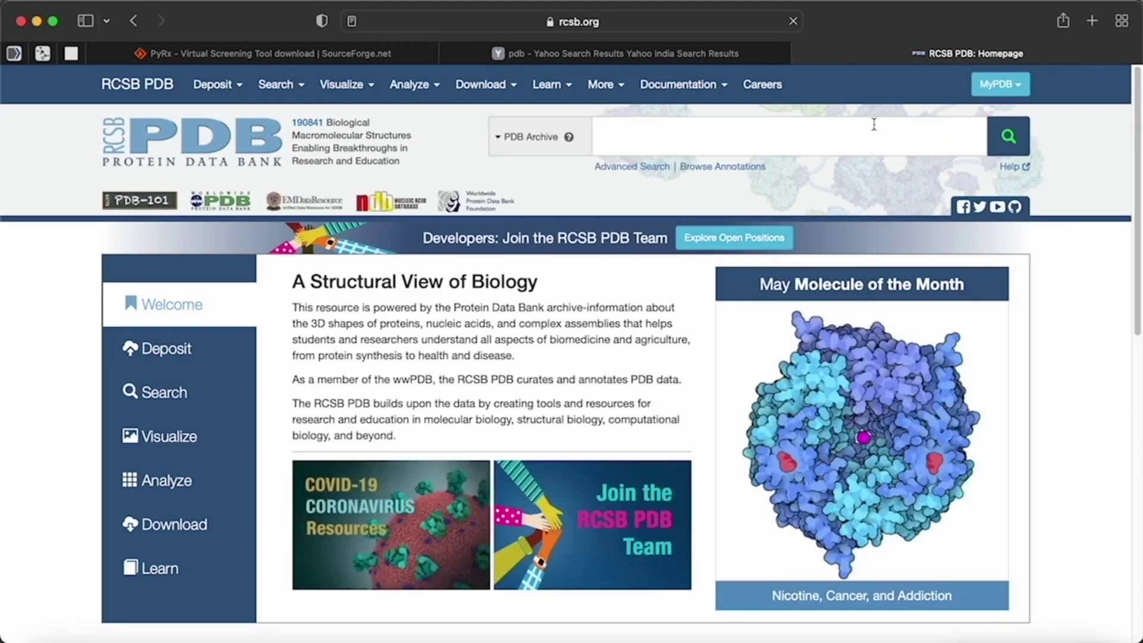
Search the PDB archive for "egfr" and browse the matching structures, comparing their organisms, methods and ligands.
{"action": "type", "text": "egfr"}
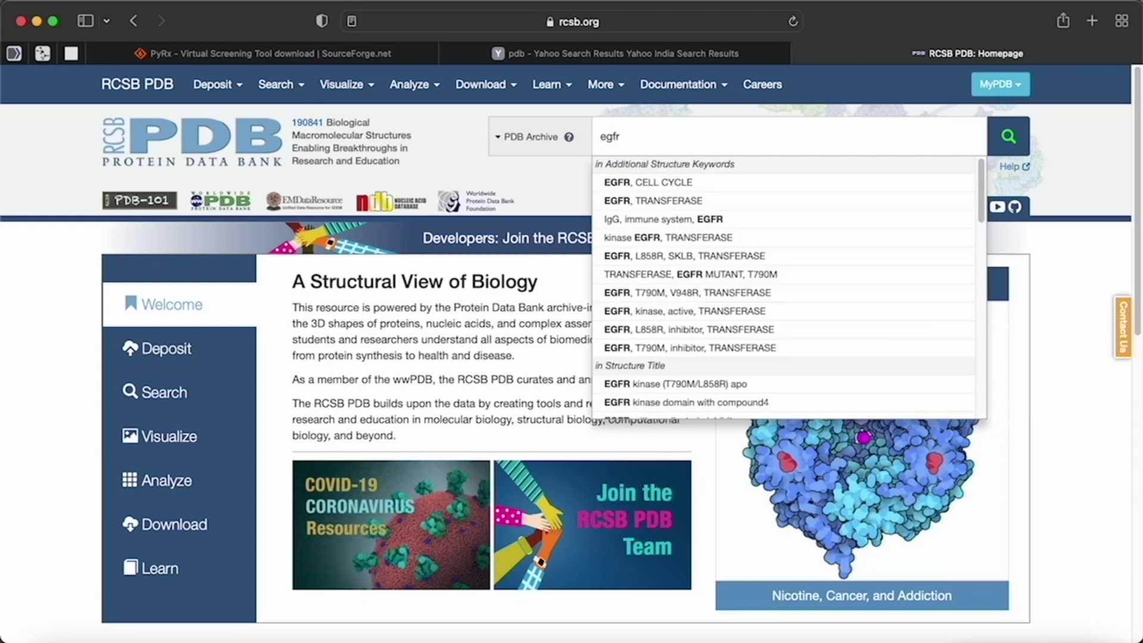
{"action": "key", "text": "Return"}
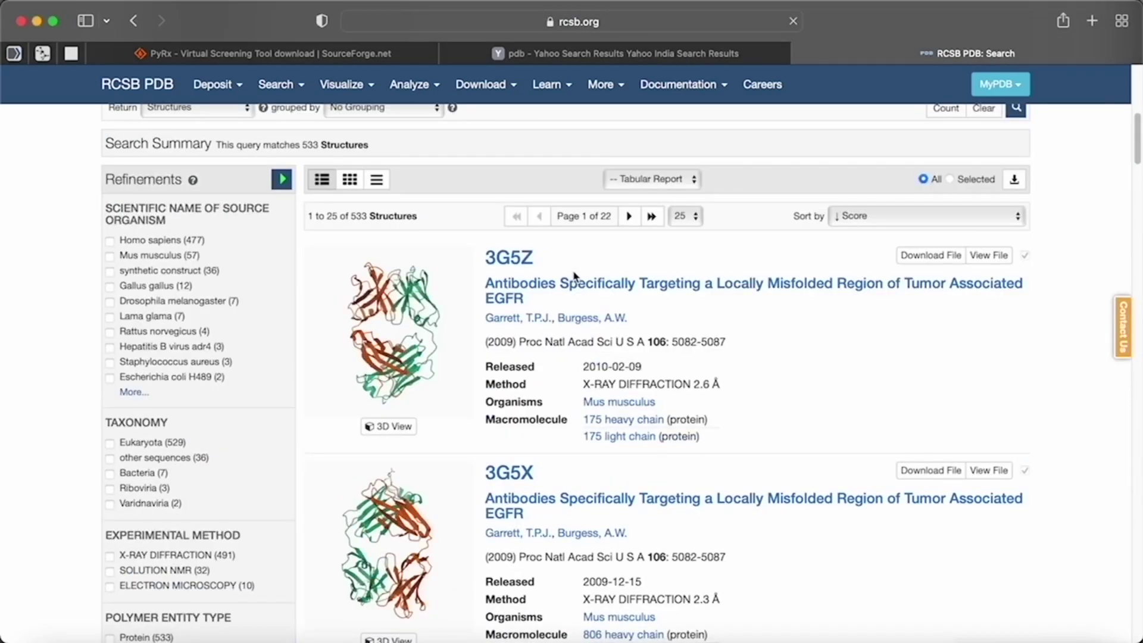
{"action": "scroll", "coordinate": [575, 274], "scroll_direction": "down", "scroll_amount": 1}
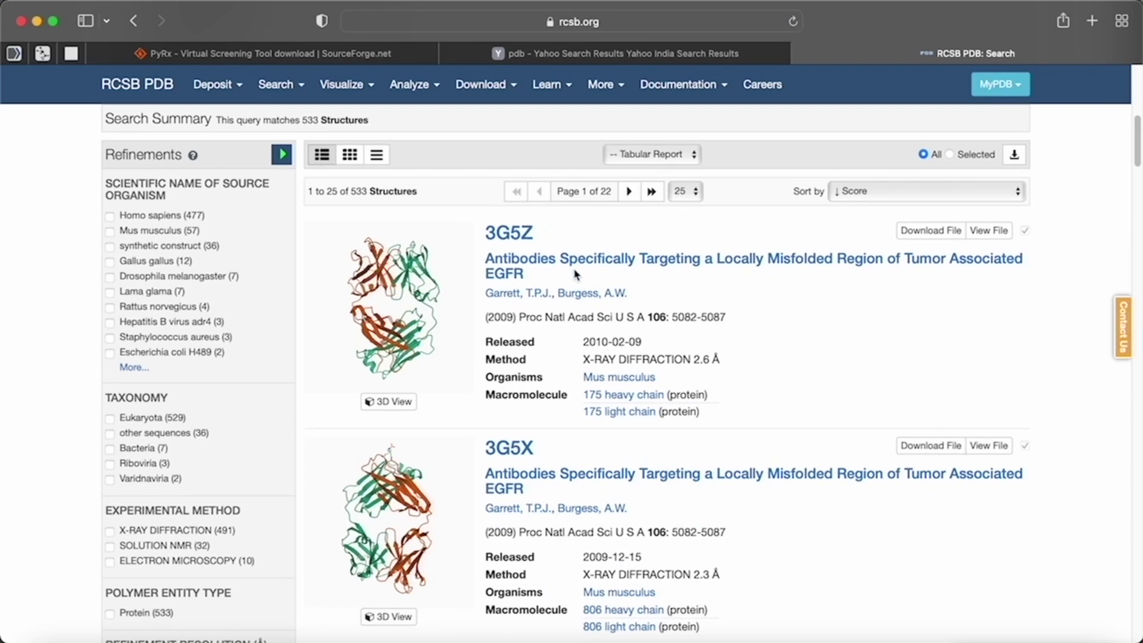
{"action": "scroll", "coordinate": [575, 274], "scroll_direction": "down", "scroll_amount": 10}
{"action": "scroll", "coordinate": [575, 273], "scroll_direction": "down", "scroll_amount": 1}
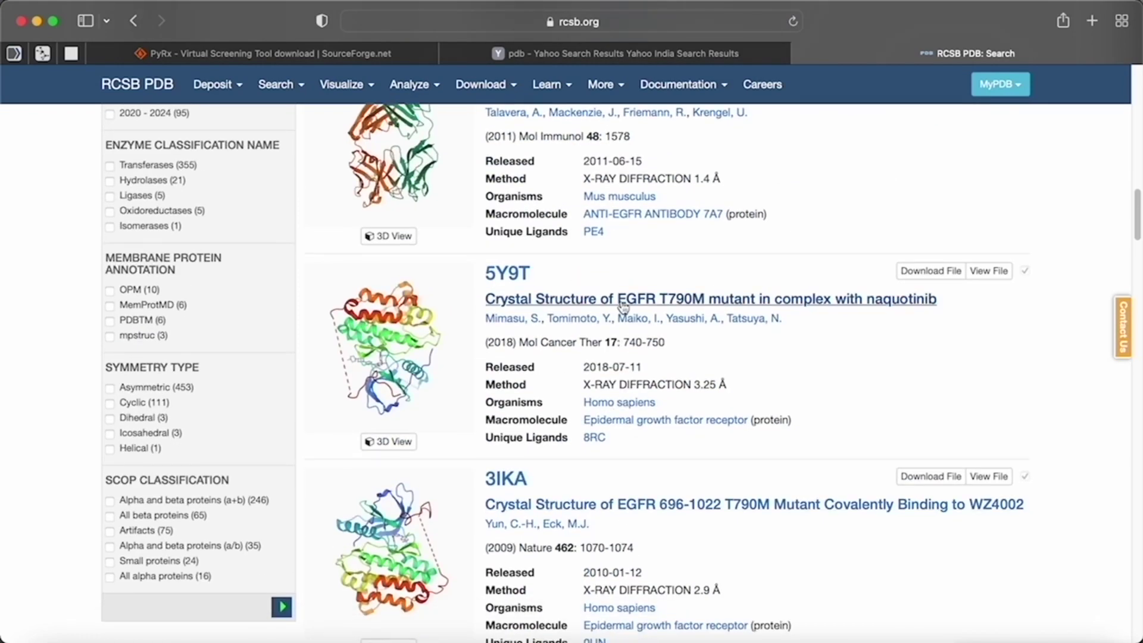
{"action": "scroll", "coordinate": [623, 305], "scroll_direction": "up", "scroll_amount": 6}
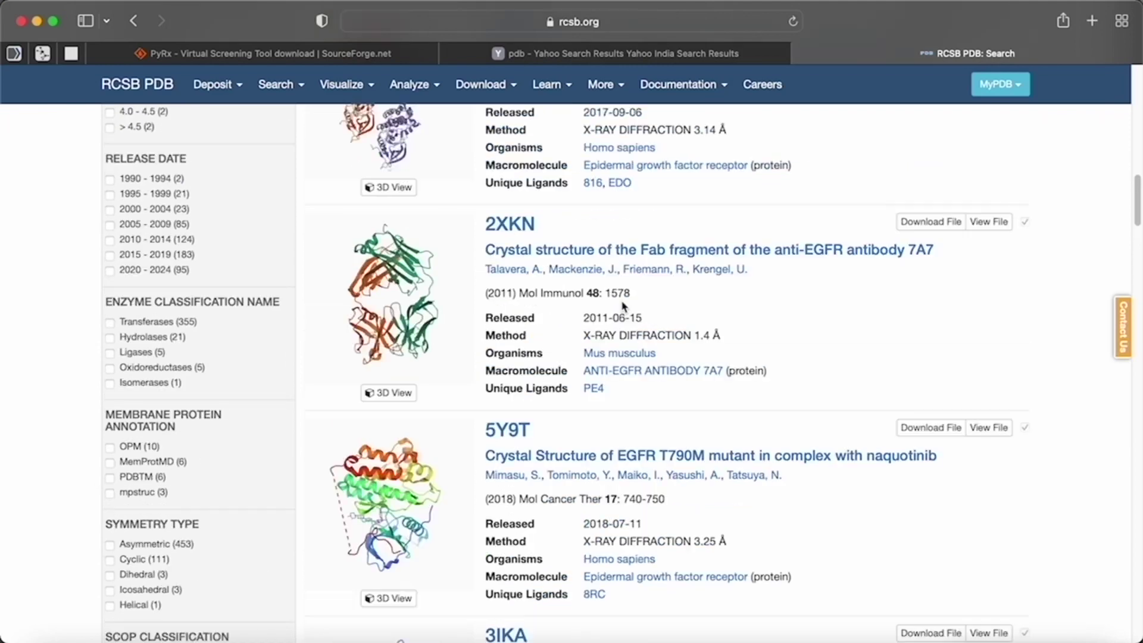
{"action": "scroll", "coordinate": [623, 306], "scroll_direction": "down", "scroll_amount": 15}
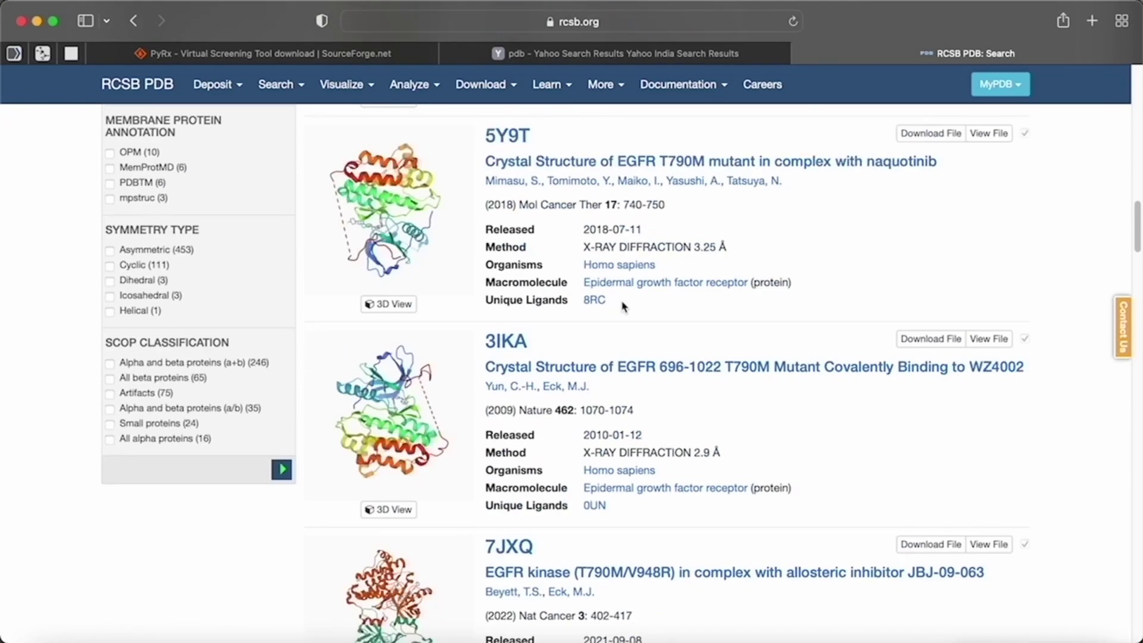
Open the 5Y9T entry, the EGFR T790M mutant in complex with naquotinib, and download its structure in PDB Format.
{"action": "scroll", "coordinate": [623, 277], "scroll_direction": "up", "scroll_amount": 6}
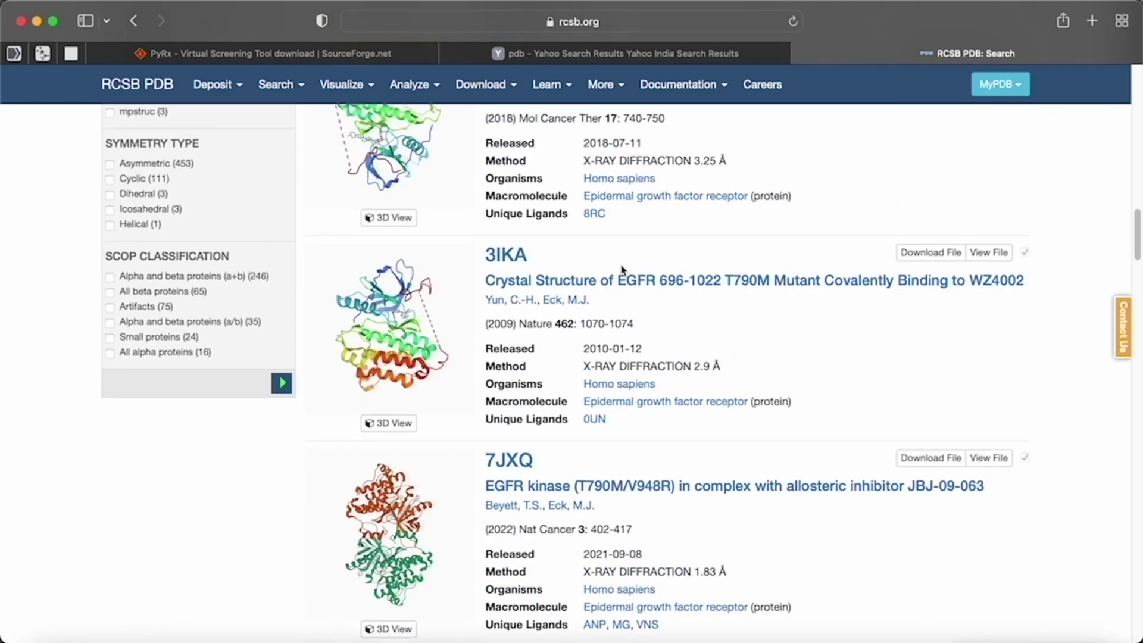
{"action": "left_click", "coordinate": [589, 210]}
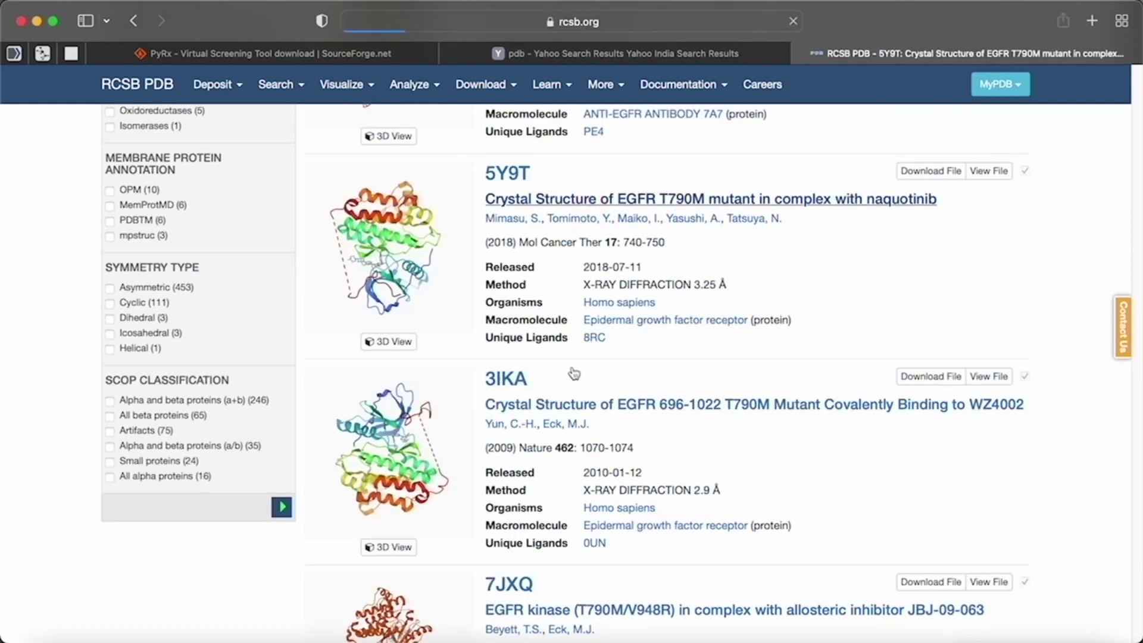
{"action": "scroll", "coordinate": [558, 316], "scroll_direction": "down", "scroll_amount": 1}
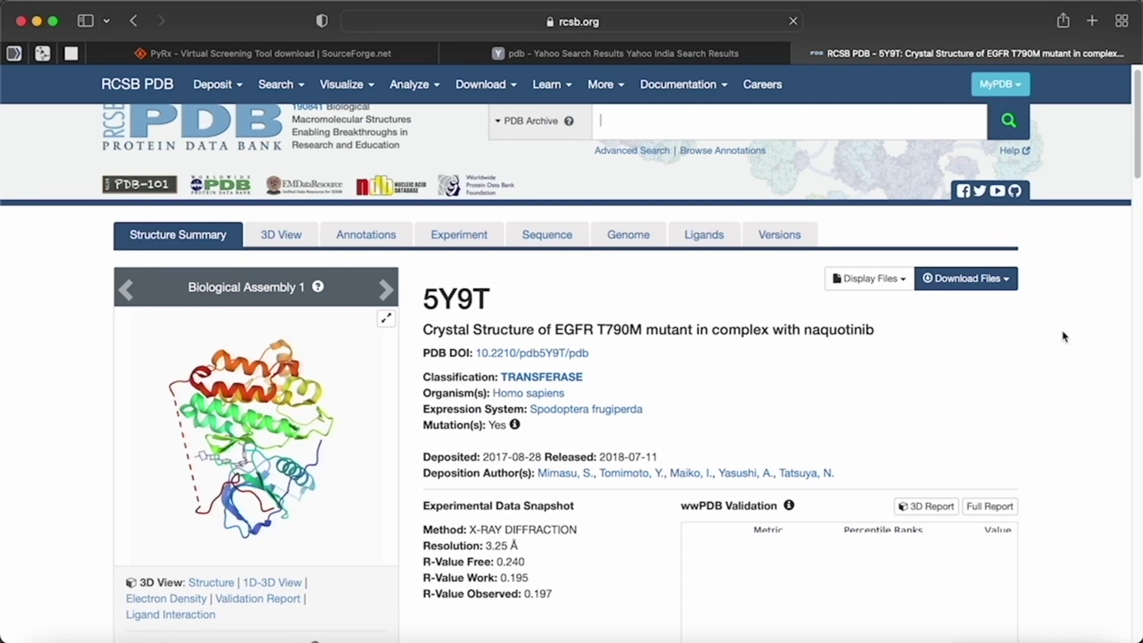
{"action": "left_click", "coordinate": [1004, 278]}
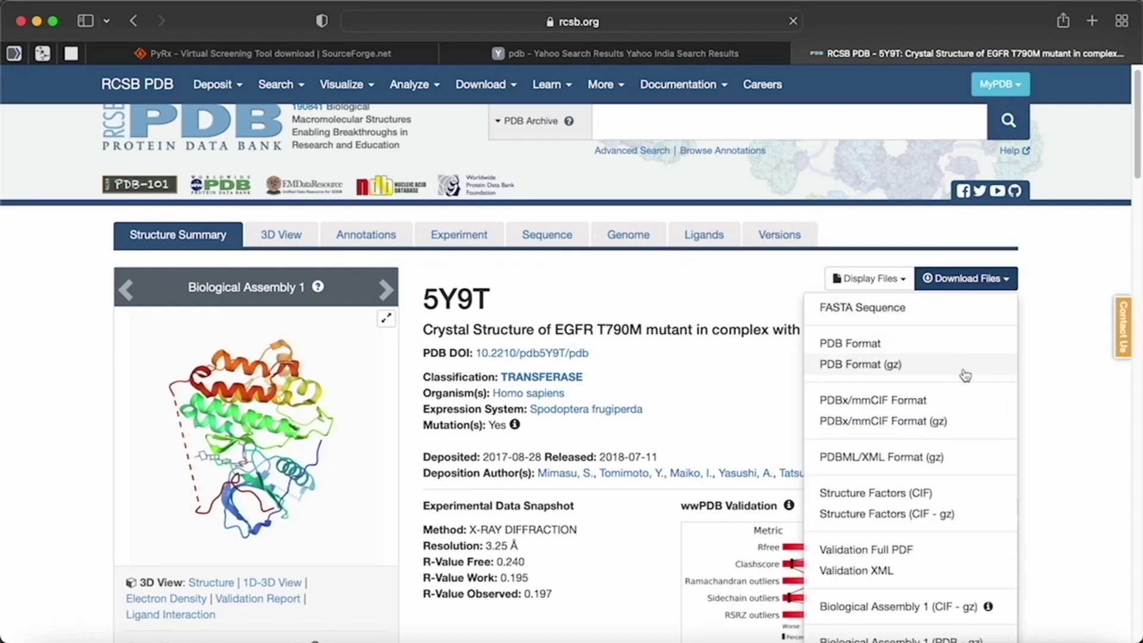
{"action": "left_click", "coordinate": [899, 349]}
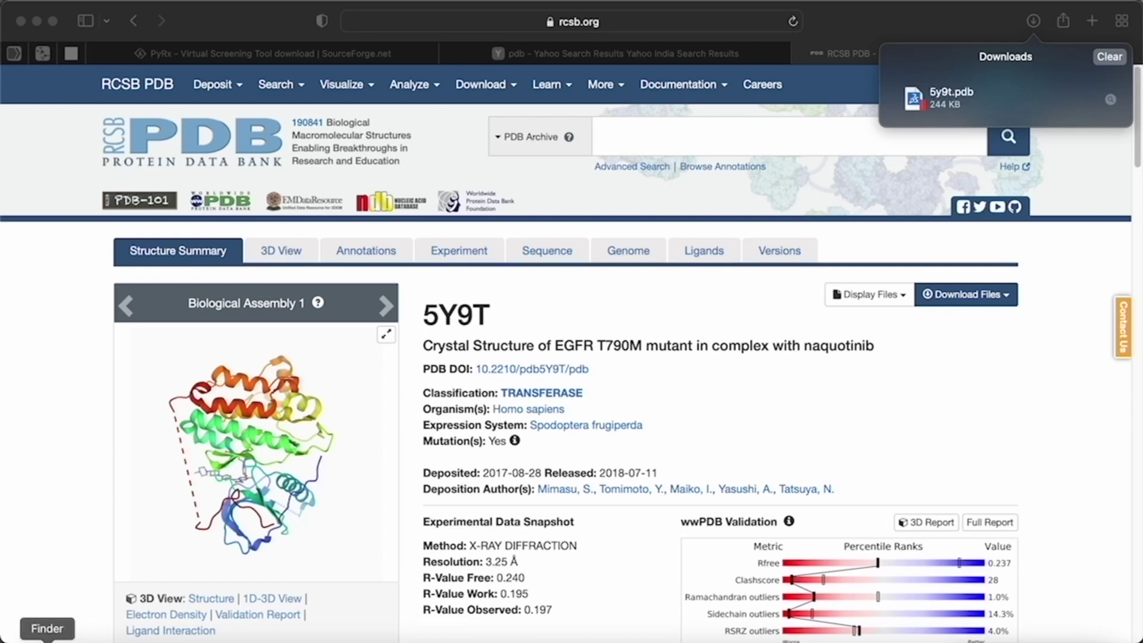
In Finder, rename the downloaded 5y9t.pdb file in the Downloads folder as "egfr .pdb".
{"action": "left_click", "coordinate": [47, 640]}
{"action": "left_click", "coordinate": [84, 145]}
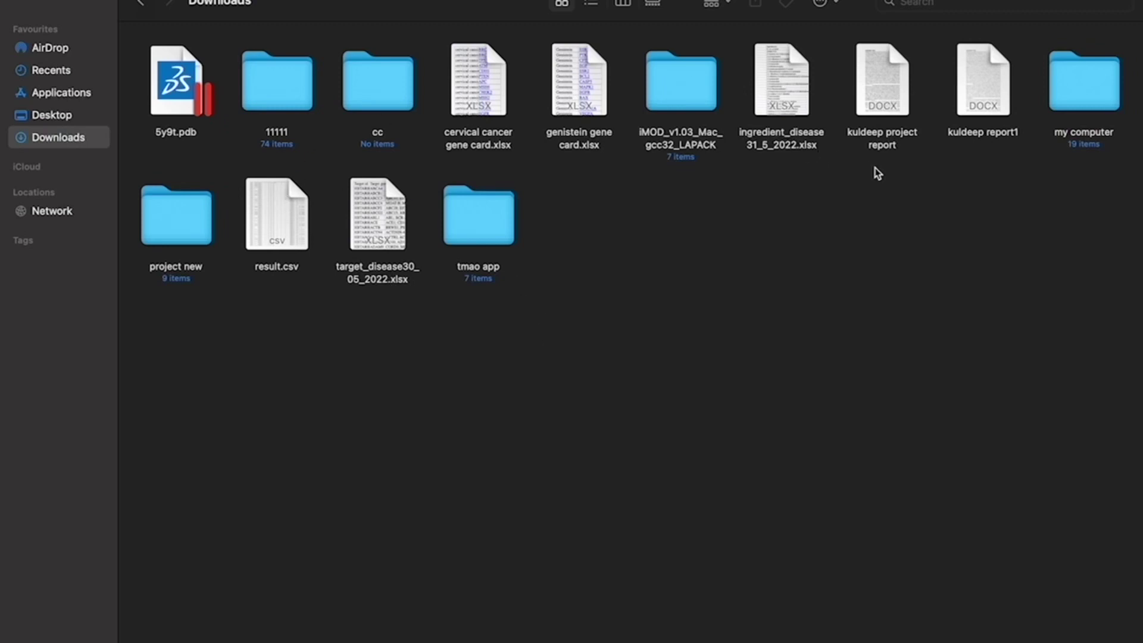
{"action": "left_click", "coordinate": [177, 82]}
{"action": "right_click", "coordinate": [177, 82]}
{"action": "mouse_move", "coordinate": [232, 292]}
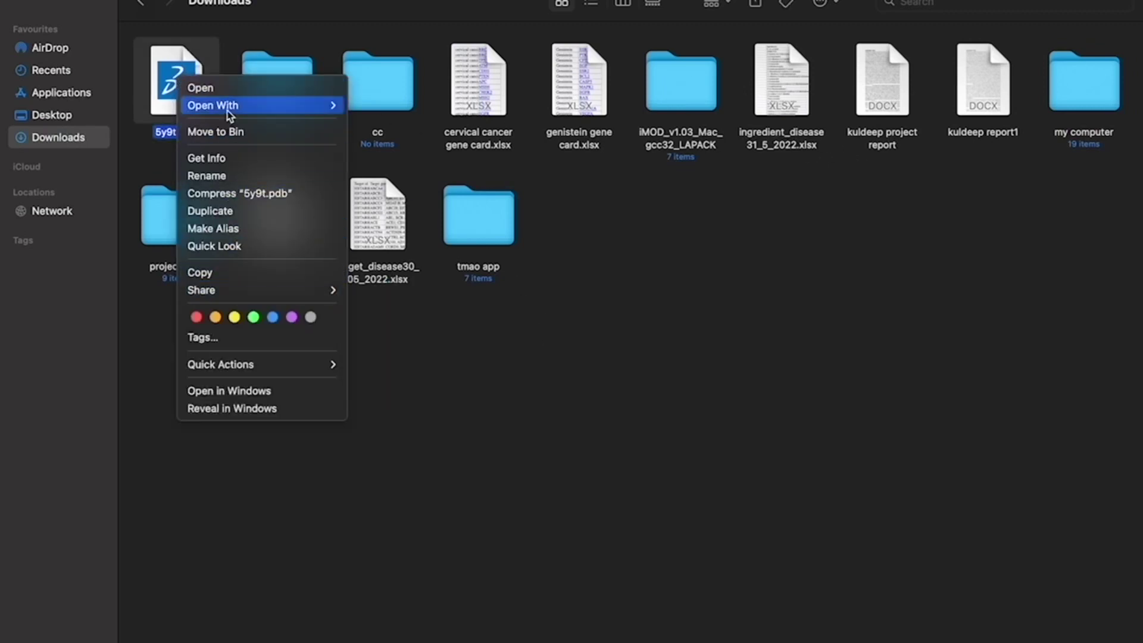
{"action": "left_click", "coordinate": [206, 176]}
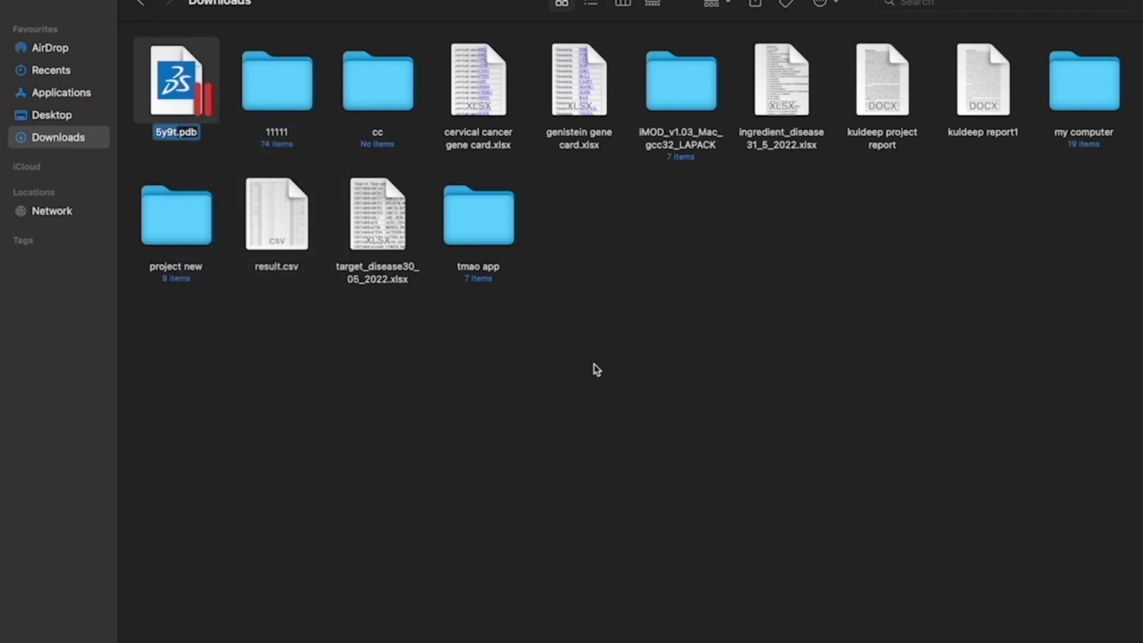
{"action": "type", "text": "egfr"}
{"action": "key", "text": "Return"}
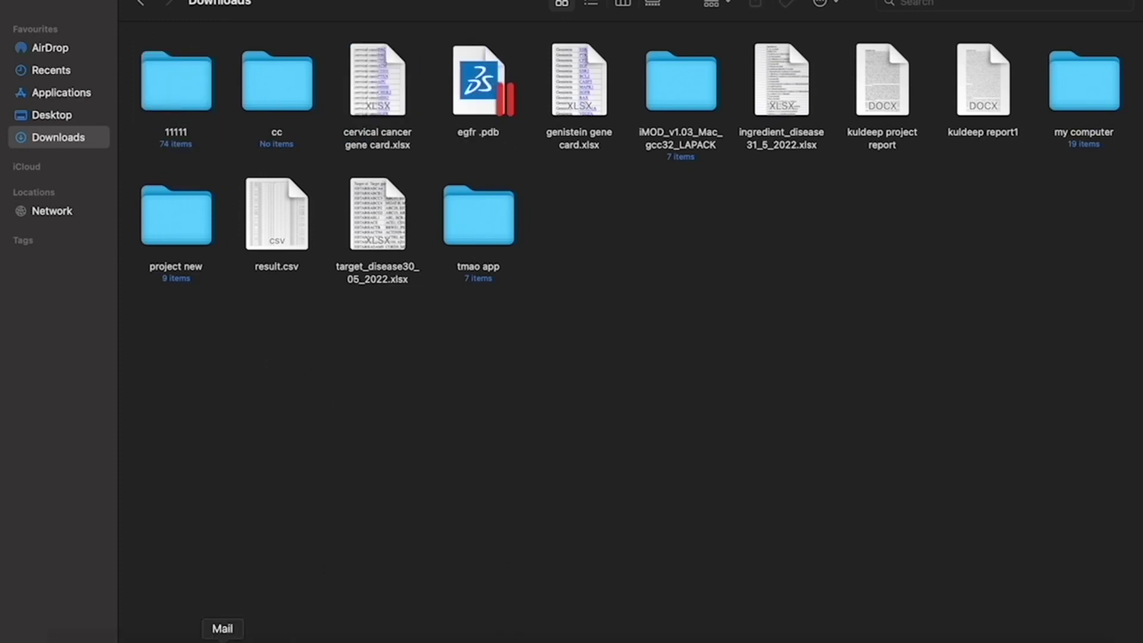
Switch to Opera, search the web for "pubche" in a new browser tab and open the PubChem homepage.
{"action": "left_click", "coordinate": [185, 636]}
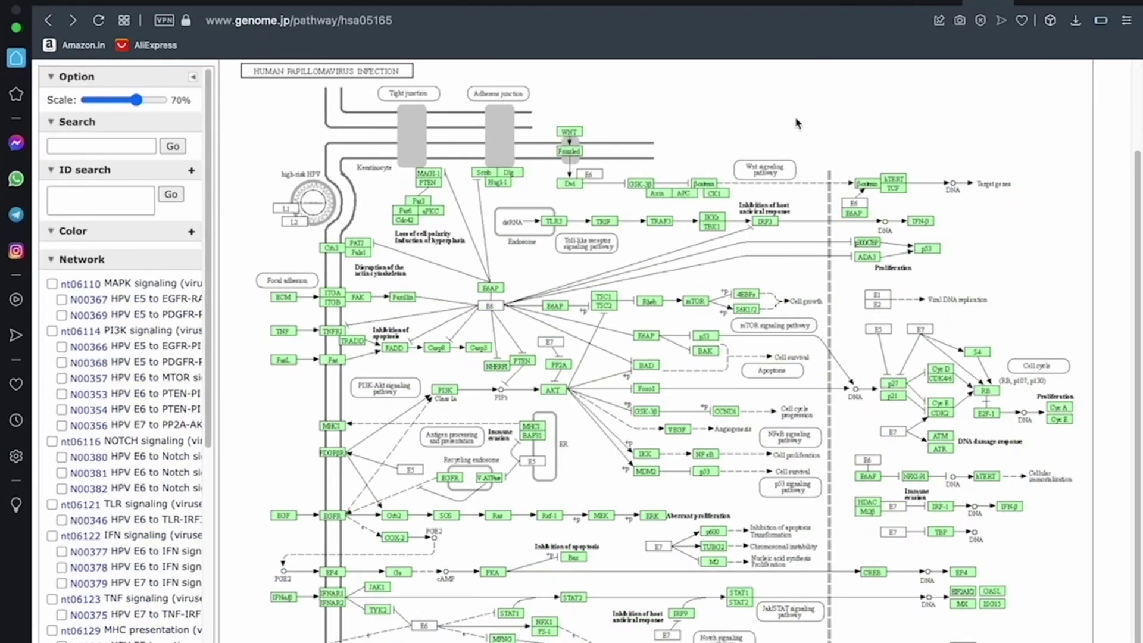
{"action": "left_click", "coordinate": [1057, 3]}
{"action": "key", "text": "super+t"}
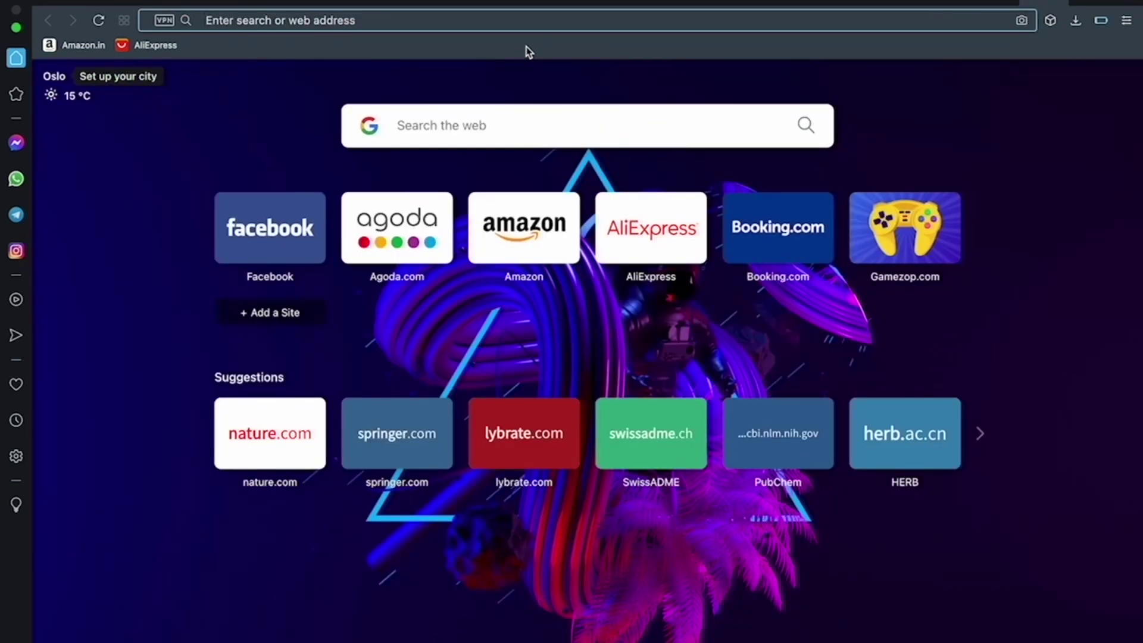
{"action": "type", "text": "pubch"}
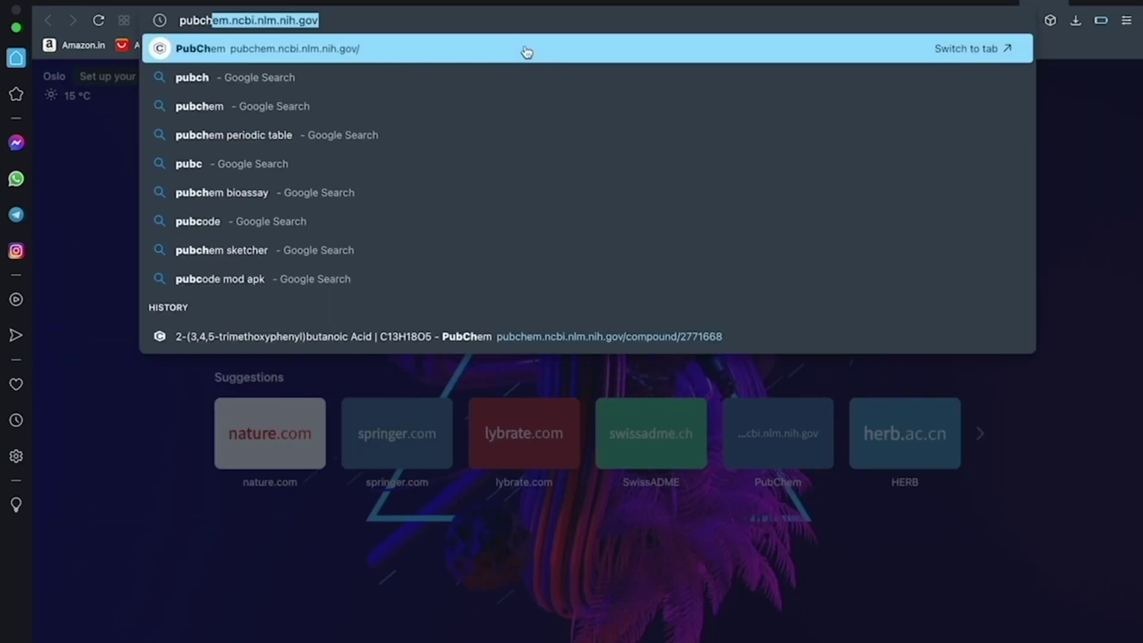
{"action": "type", "text": "e"}
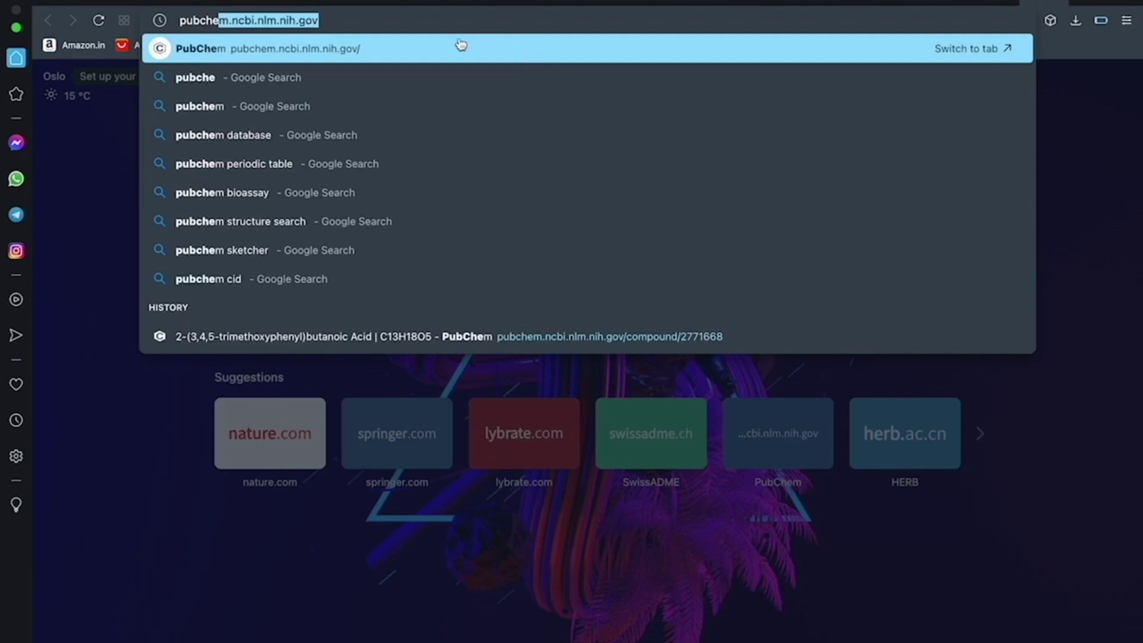
{"action": "left_click", "coordinate": [299, 89]}
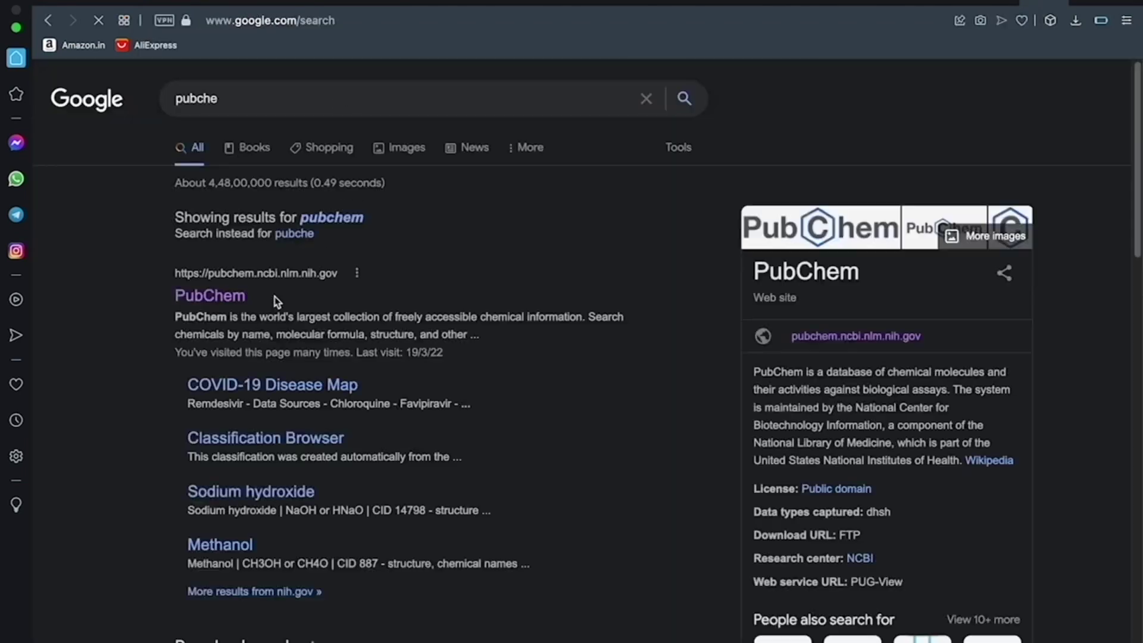
{"action": "left_click", "coordinate": [229, 296]}
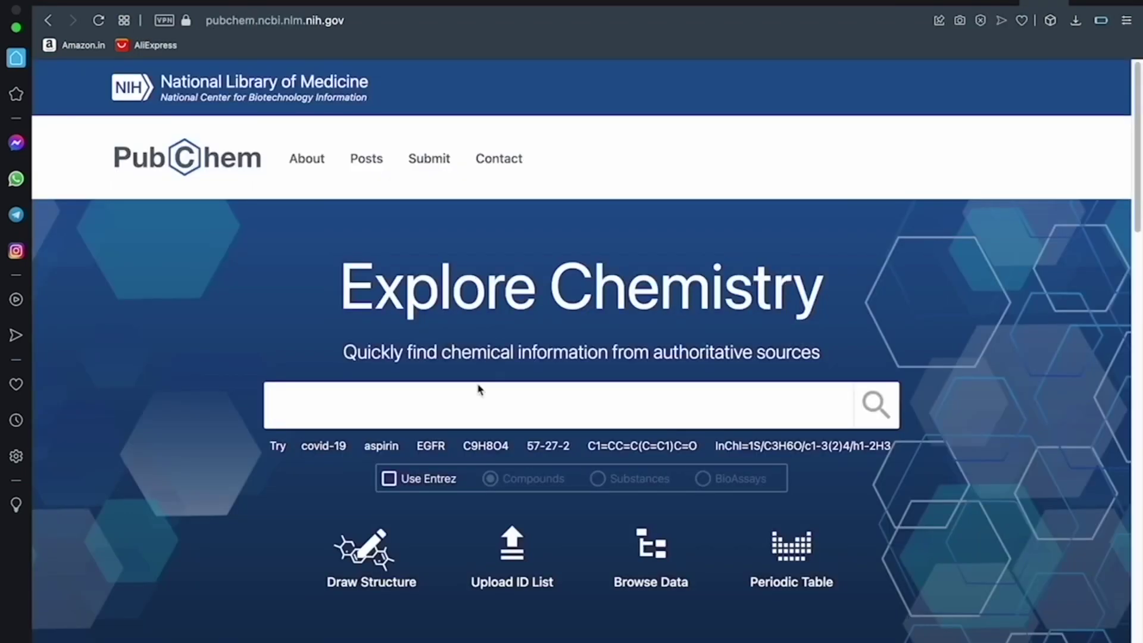
Find genistein on PubChem and save the 3D Conformer from its compound page in SDF format.
{"action": "type", "text": "ge"}
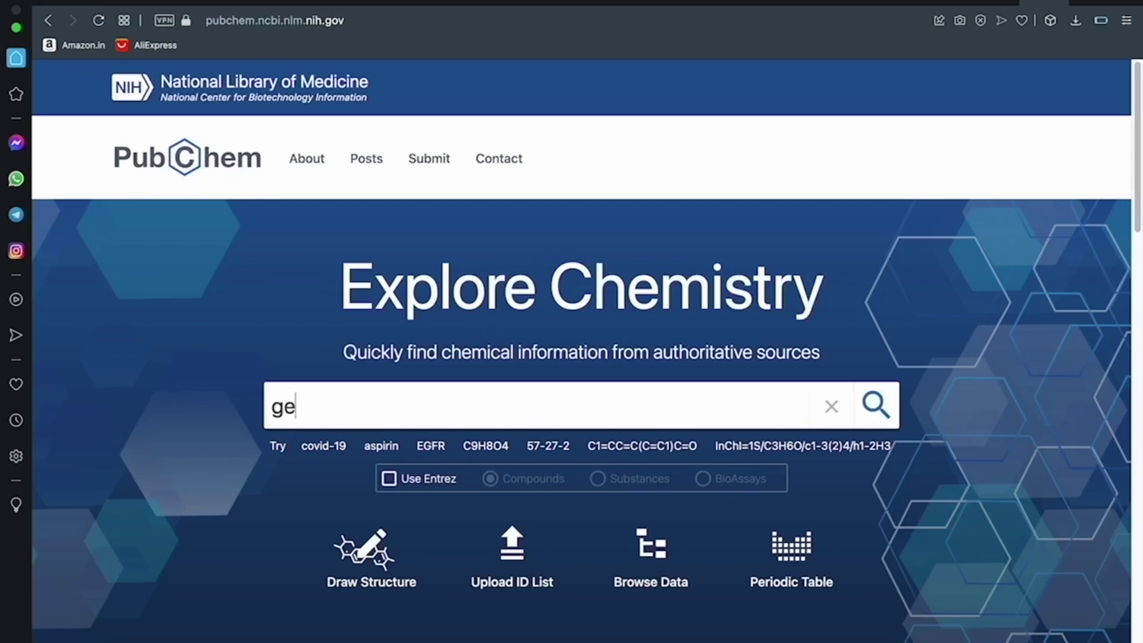
{"action": "type", "text": "ni"}
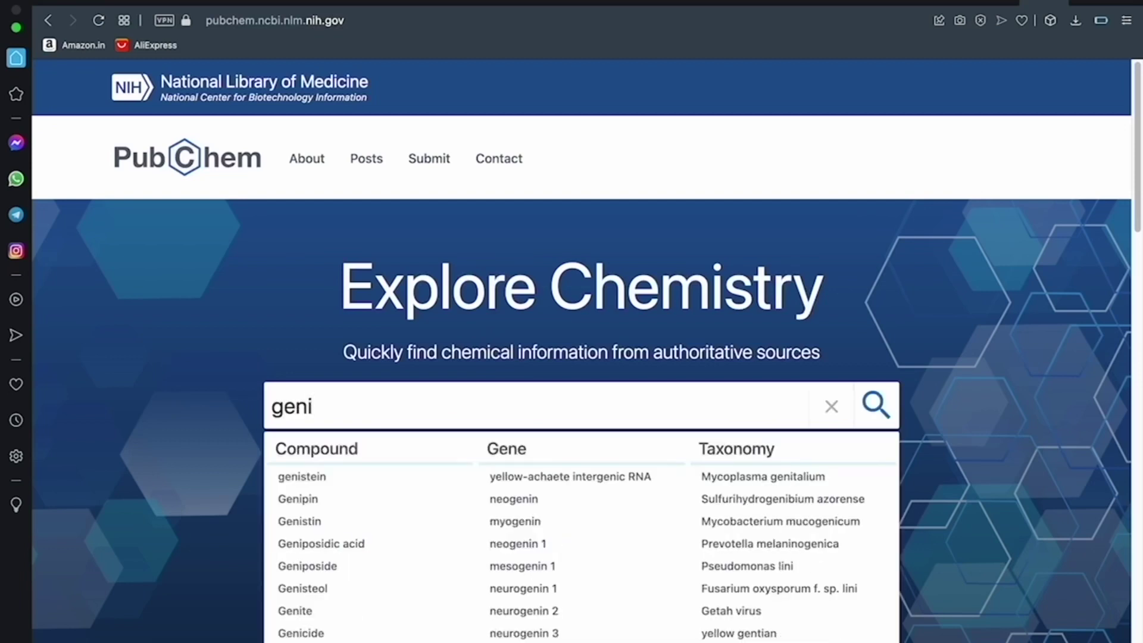
{"action": "left_click", "coordinate": [304, 476]}
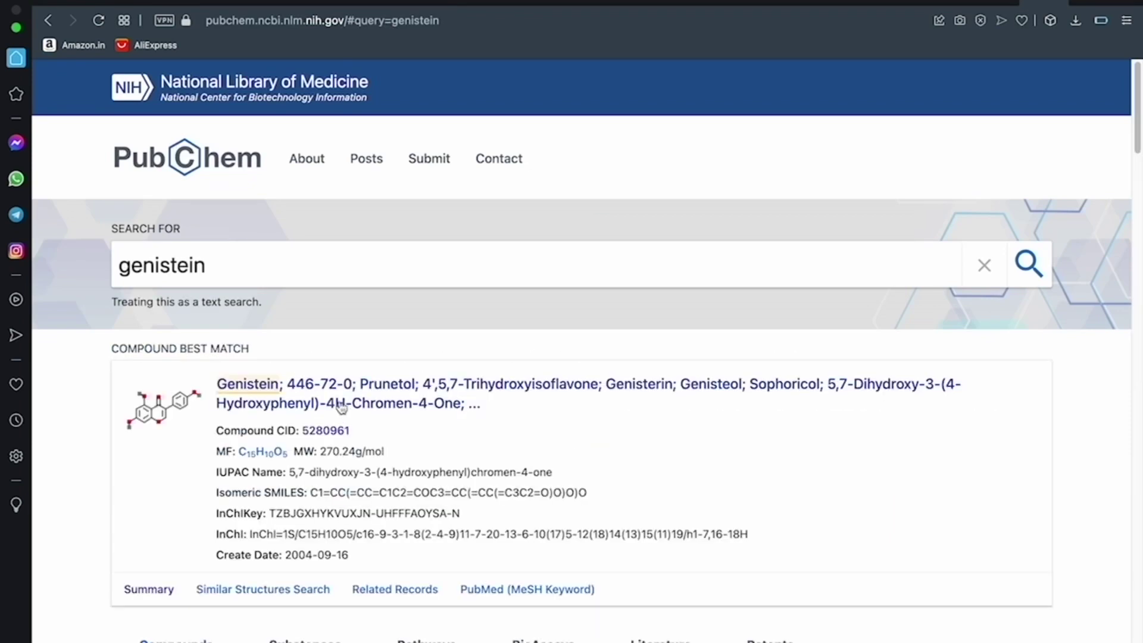
{"action": "left_click", "coordinate": [291, 395]}
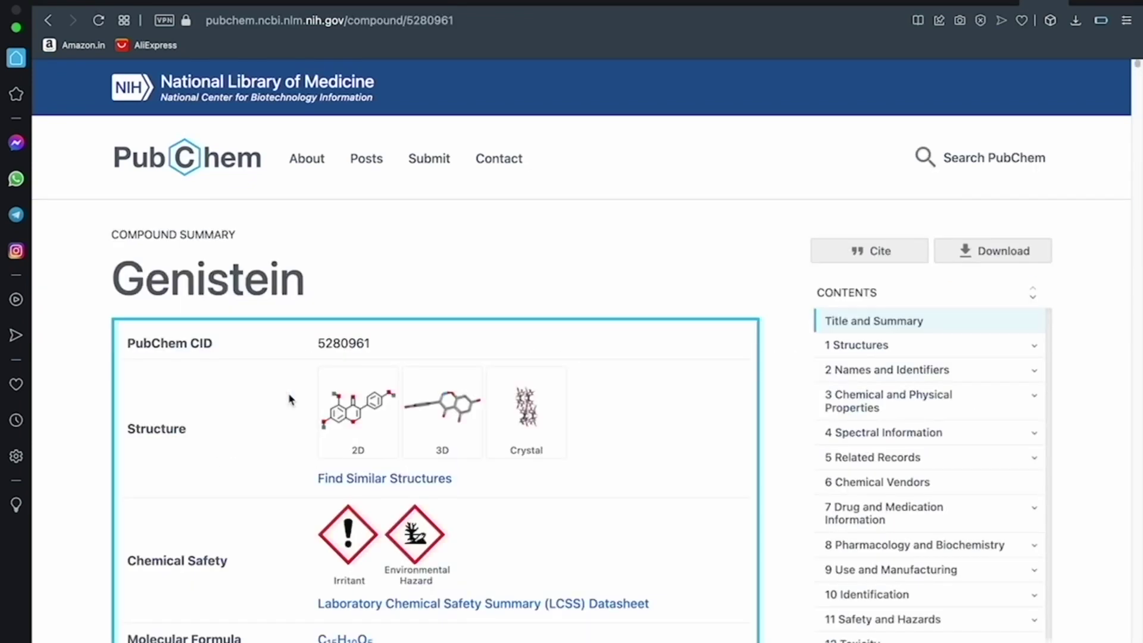
{"action": "left_click", "coordinate": [992, 258]}
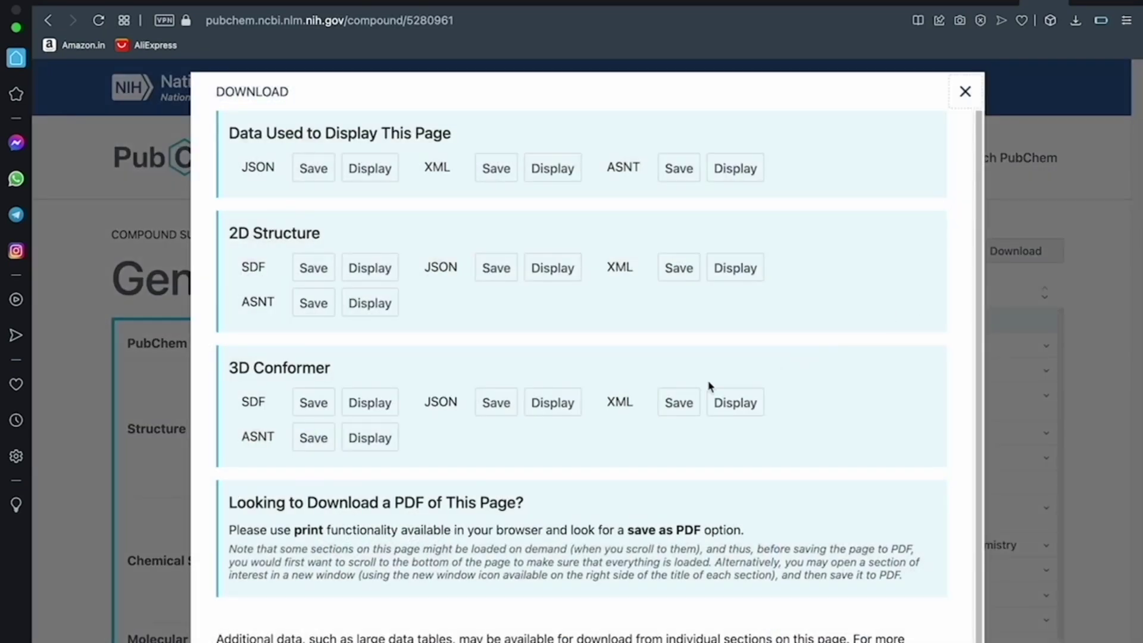
{"action": "left_click", "coordinate": [313, 403]}
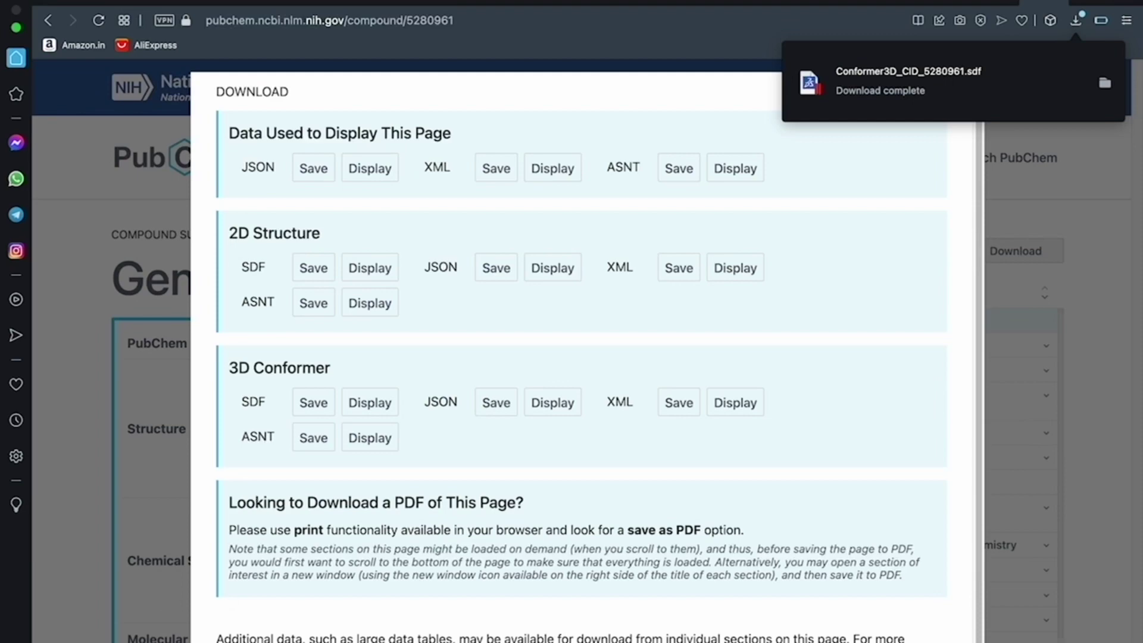
In Finder, rename the downloaded Conformer3D_CID_5280961.sdf file in the Downloads folder as genistein.sdf.
{"action": "left_click", "coordinate": [47, 634]}
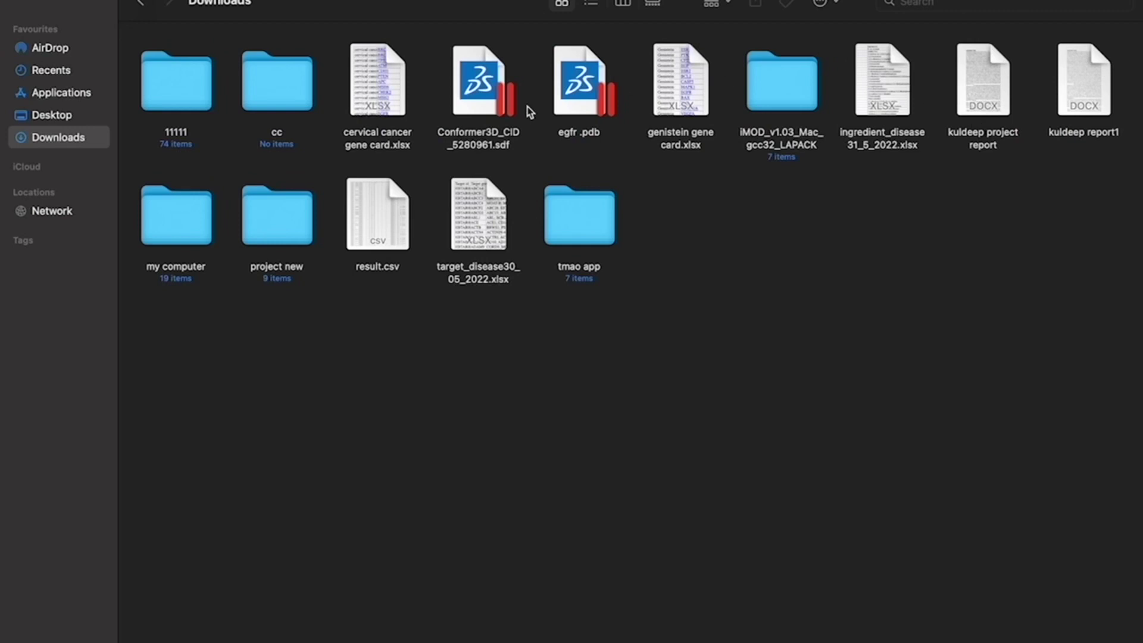
{"action": "left_click", "coordinate": [495, 89]}
{"action": "right_click", "coordinate": [495, 86]}
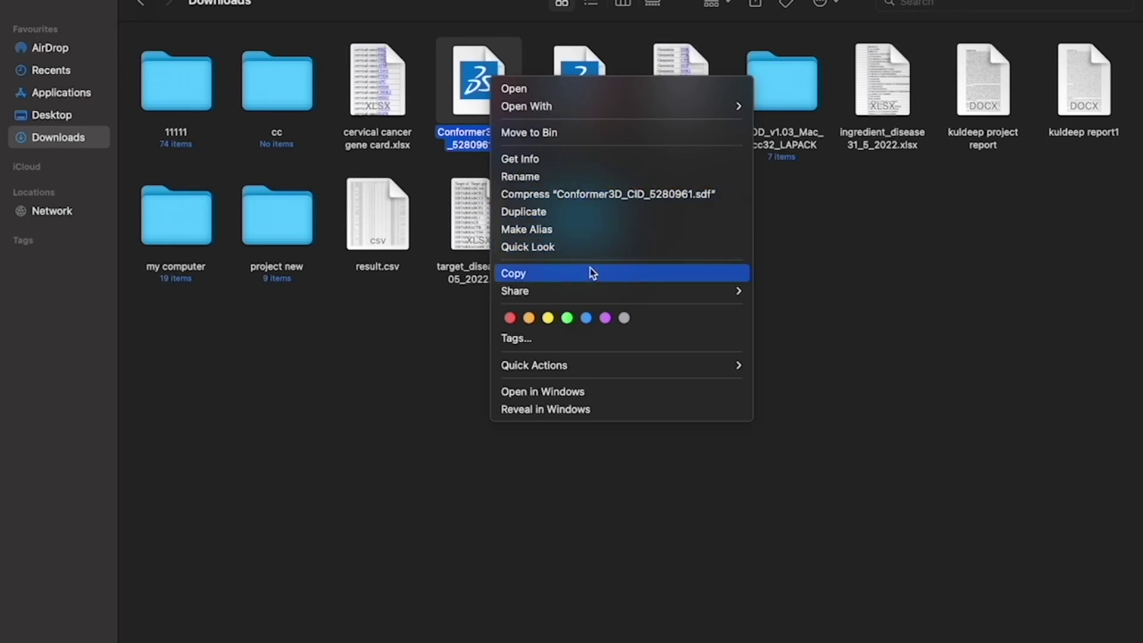
{"action": "left_click", "coordinate": [589, 176]}
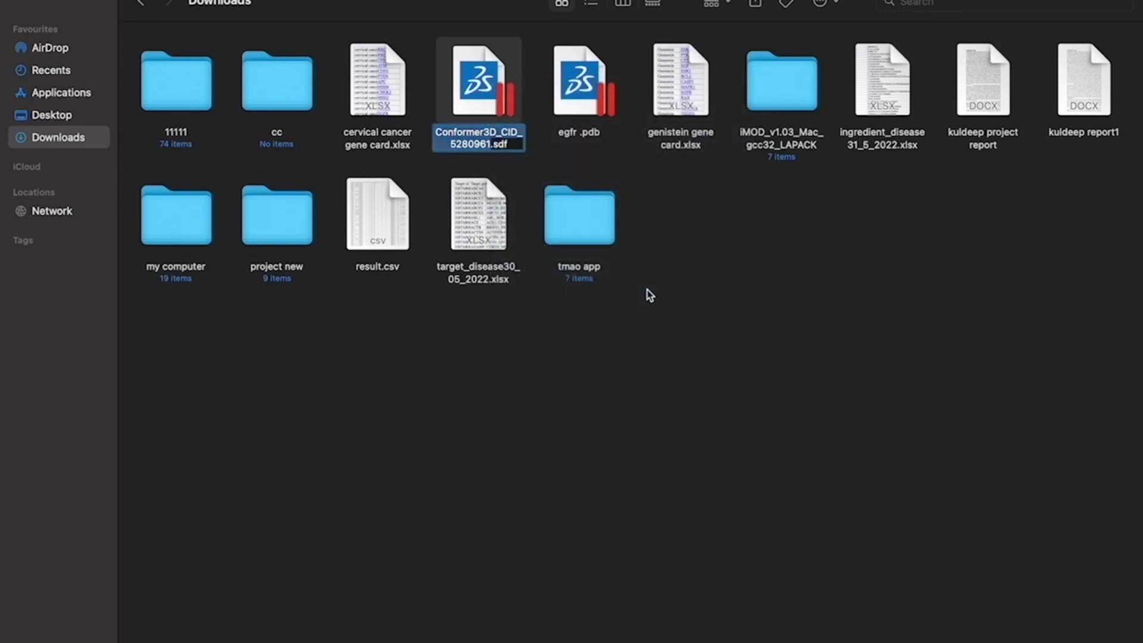
{"action": "type", "text": "gen"}
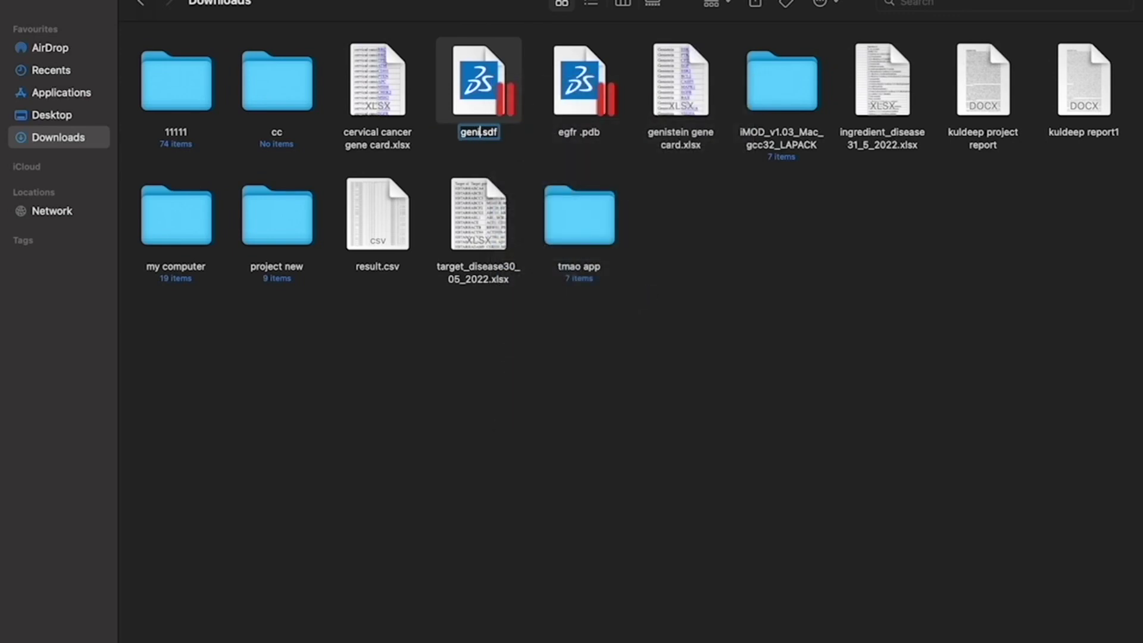
{"action": "type", "text": "istein"}
{"action": "left_click", "coordinate": [604, 429]}
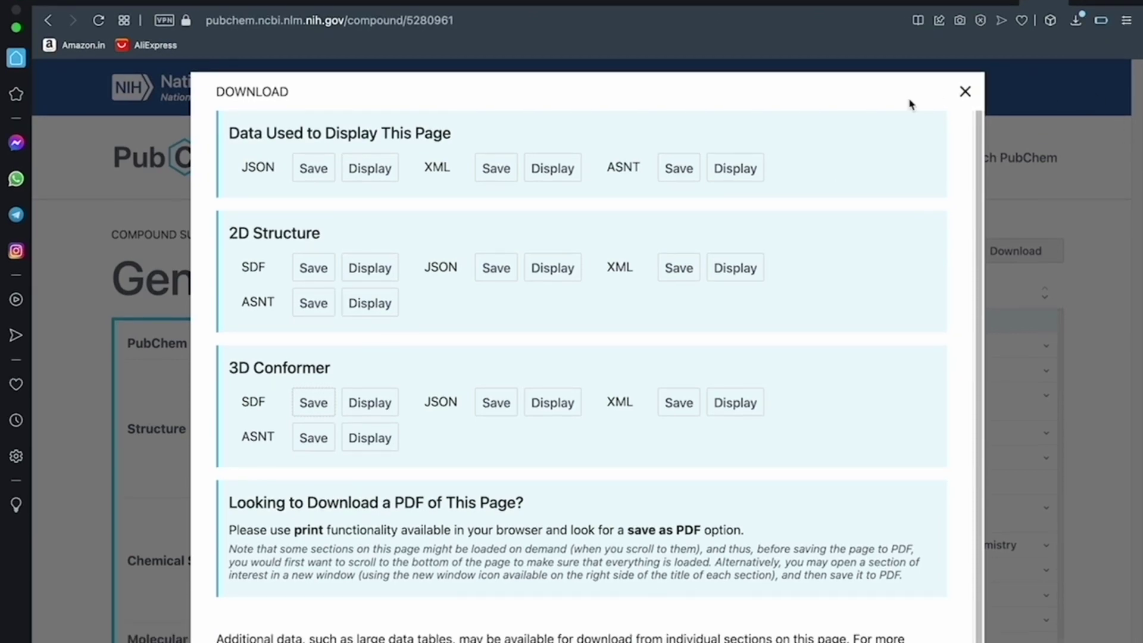
Back in Opera, close the download options, search the web for "discovery studio" and open the free BIOVIA Discovery Studio Visualizer download page.
{"action": "left_click", "coordinate": [964, 92]}
{"action": "left_click", "coordinate": [486, 22]}
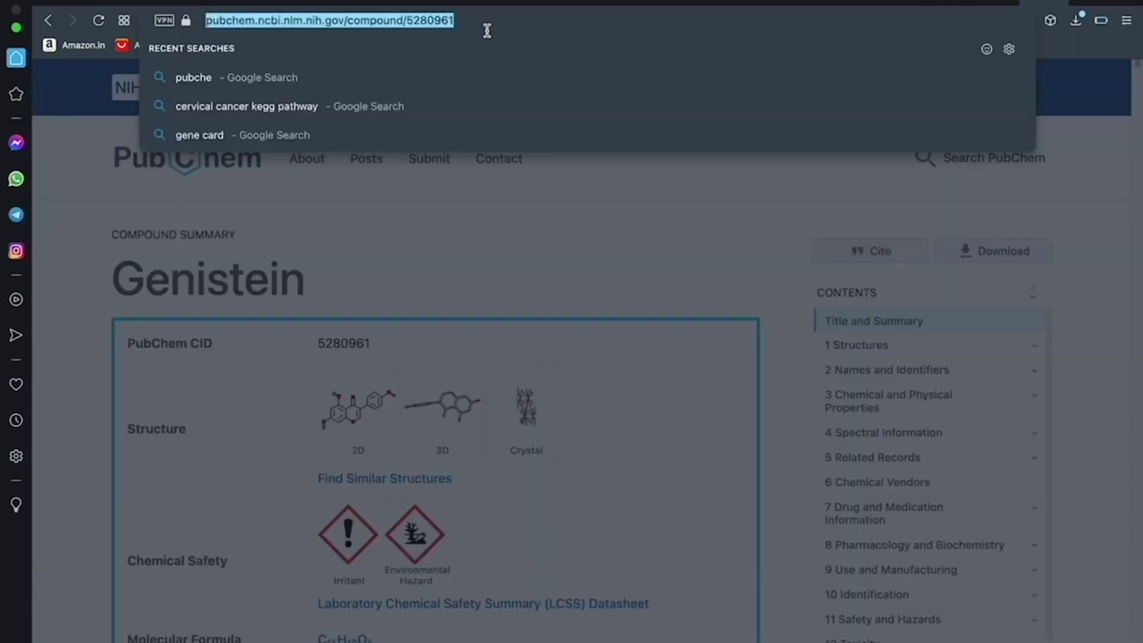
{"action": "type", "text": "di"}
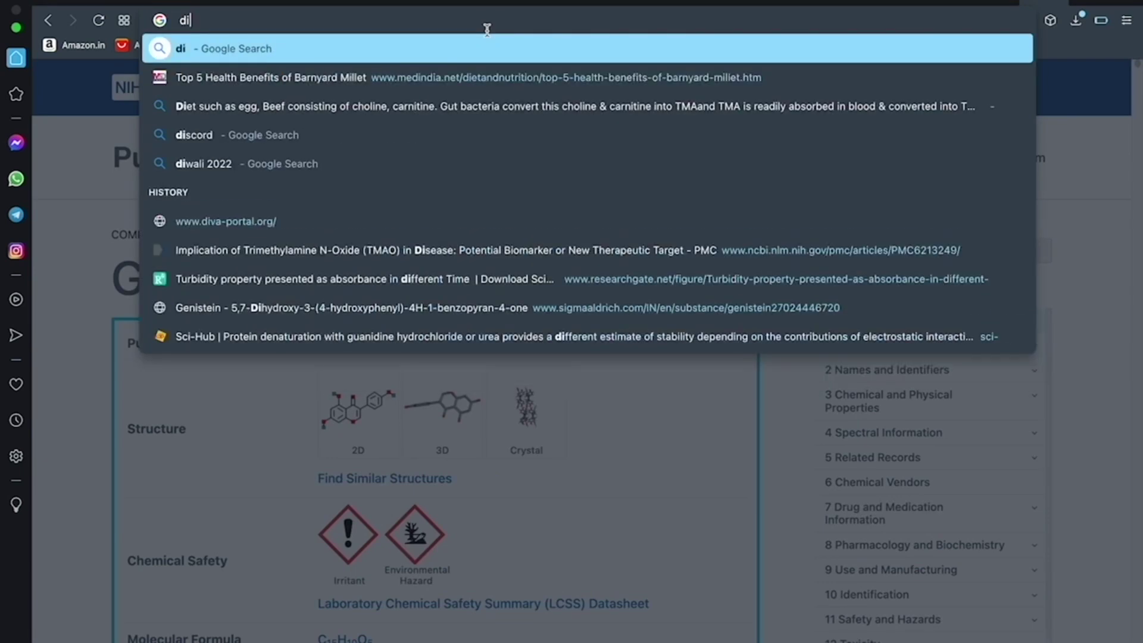
{"action": "type", "text": "scovery"}
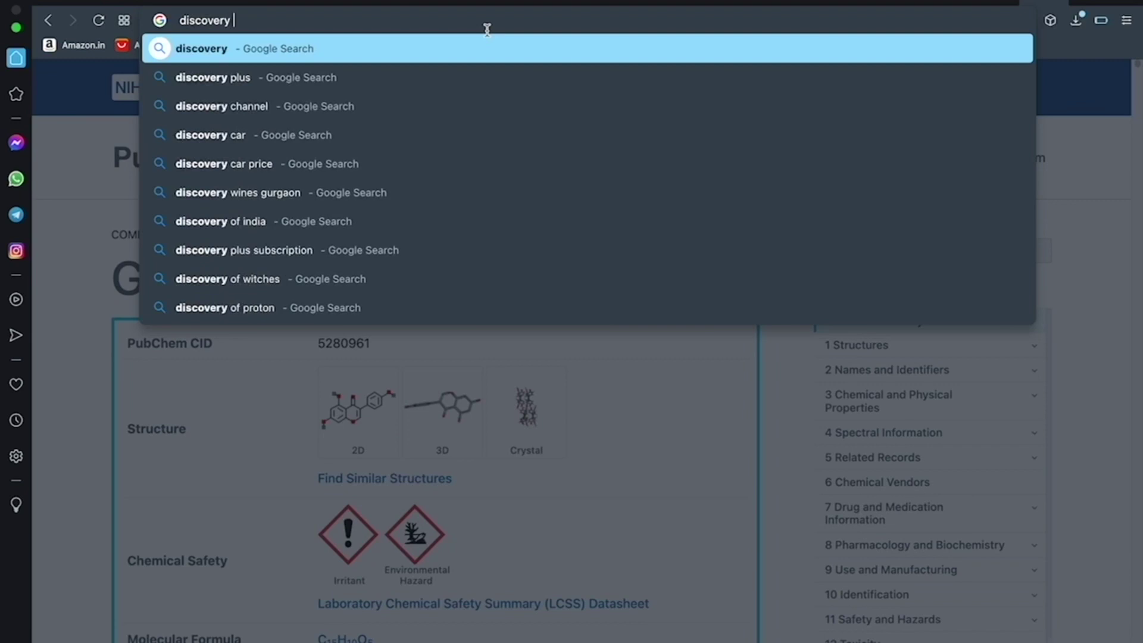
{"action": "type", "text": " stu"}
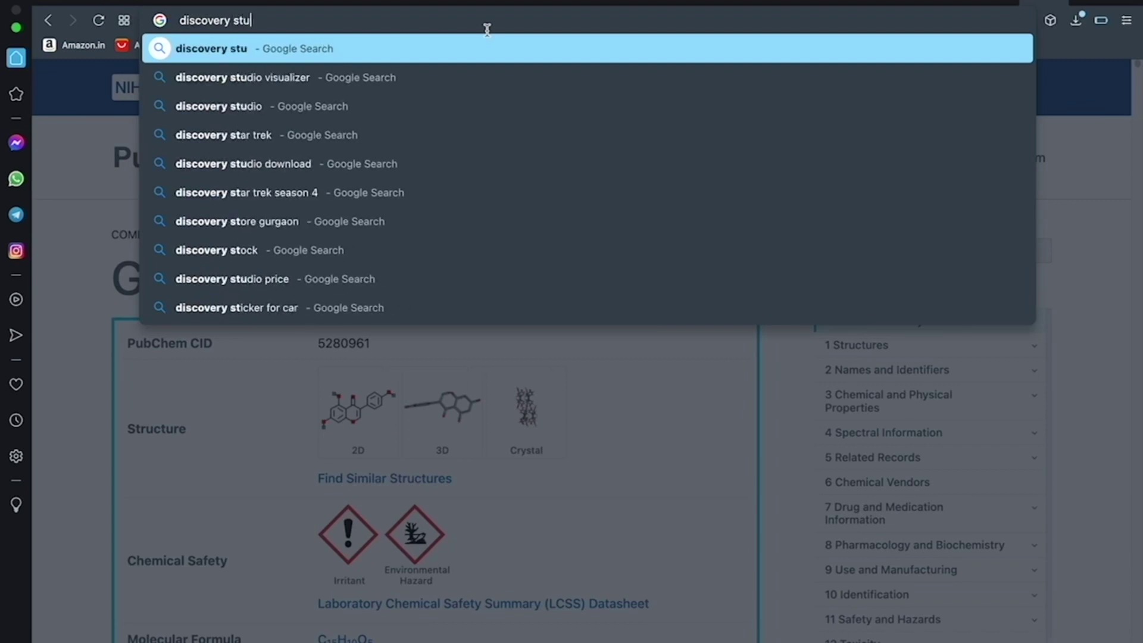
{"action": "type", "text": "dio"}
{"action": "key", "text": "Return"}
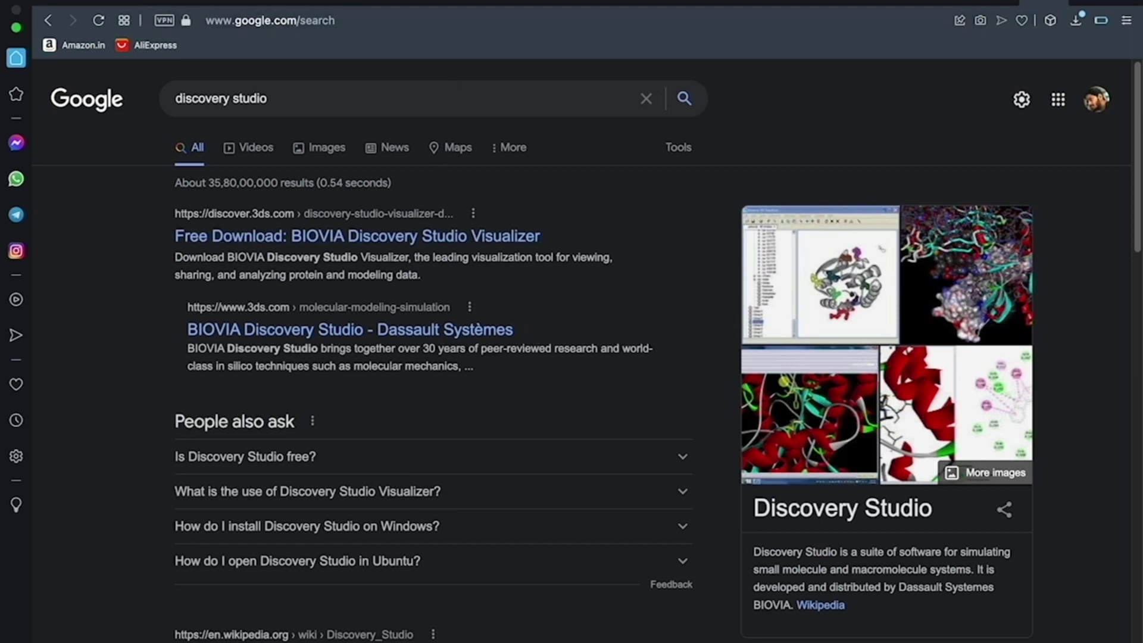
{"action": "left_click", "coordinate": [448, 238]}
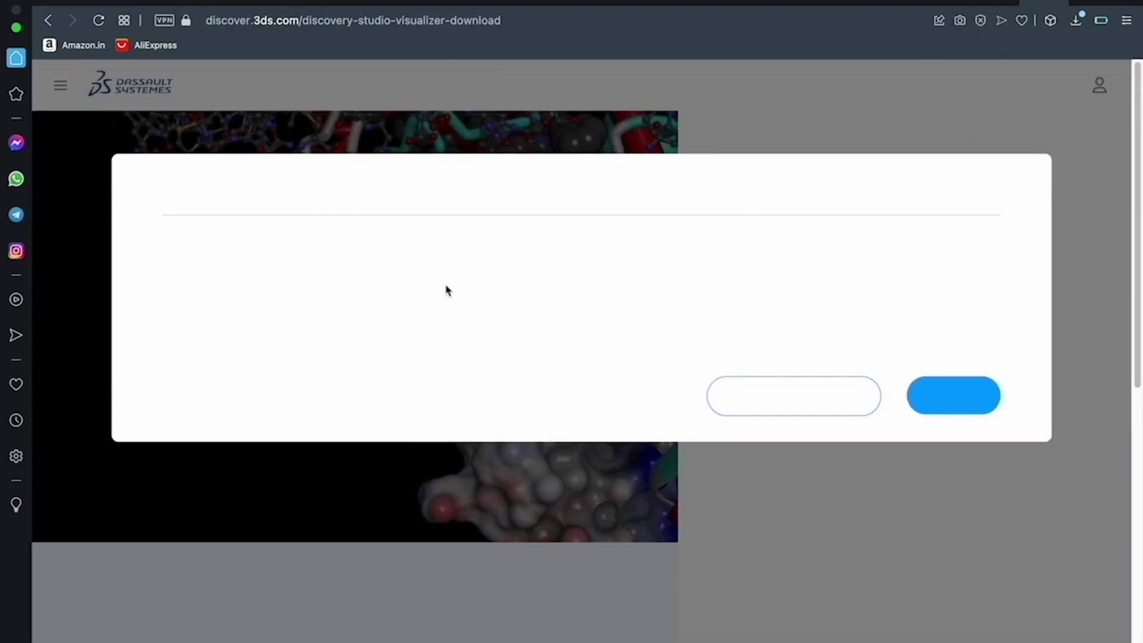
Dismiss the dialog covering the page and fill in the professional e-mail in the download registration form.
{"action": "left_click", "coordinate": [970, 395]}
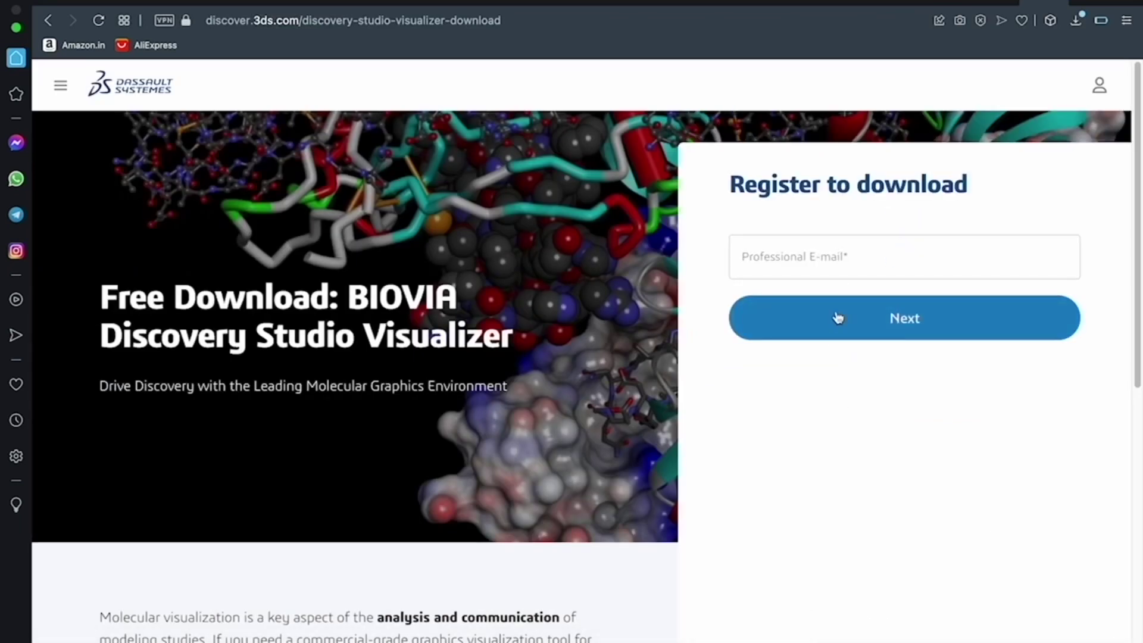
{"action": "left_click", "coordinate": [849, 272]}
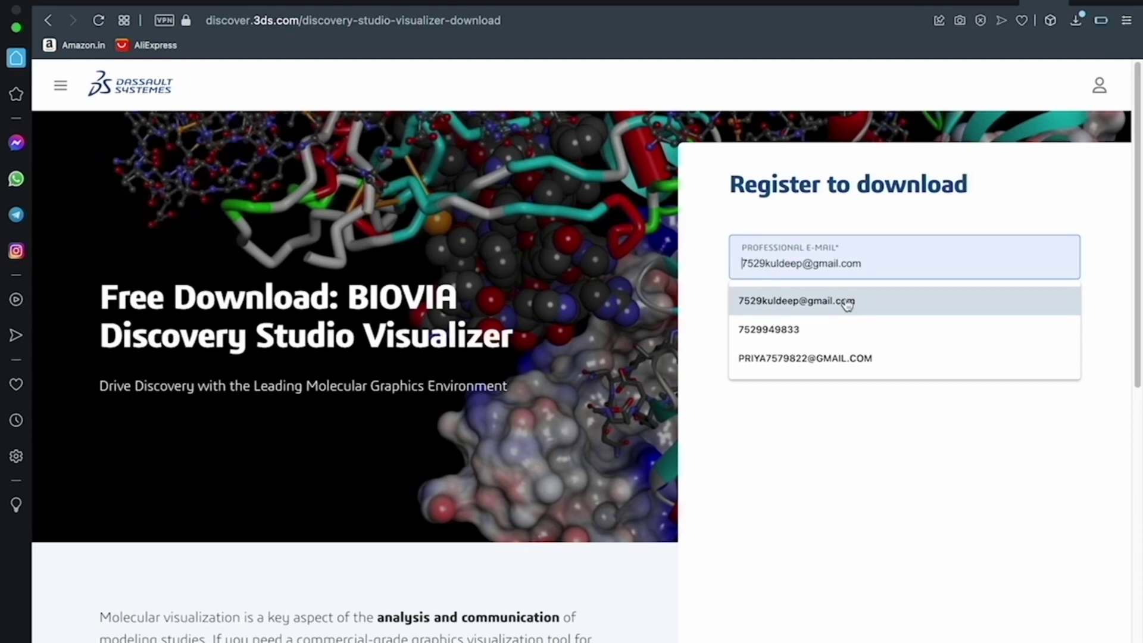
{"action": "left_click", "coordinate": [852, 297]}
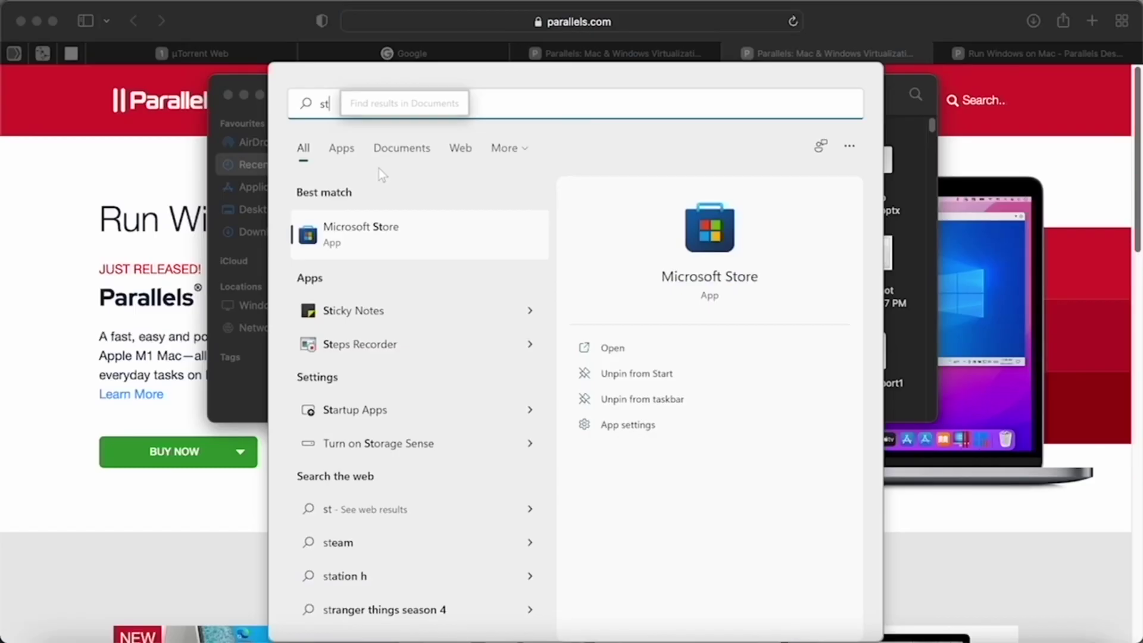
Search Windows for the Discovery Studio 2021 Client app and launch it.
{"action": "type", "text": "u"}
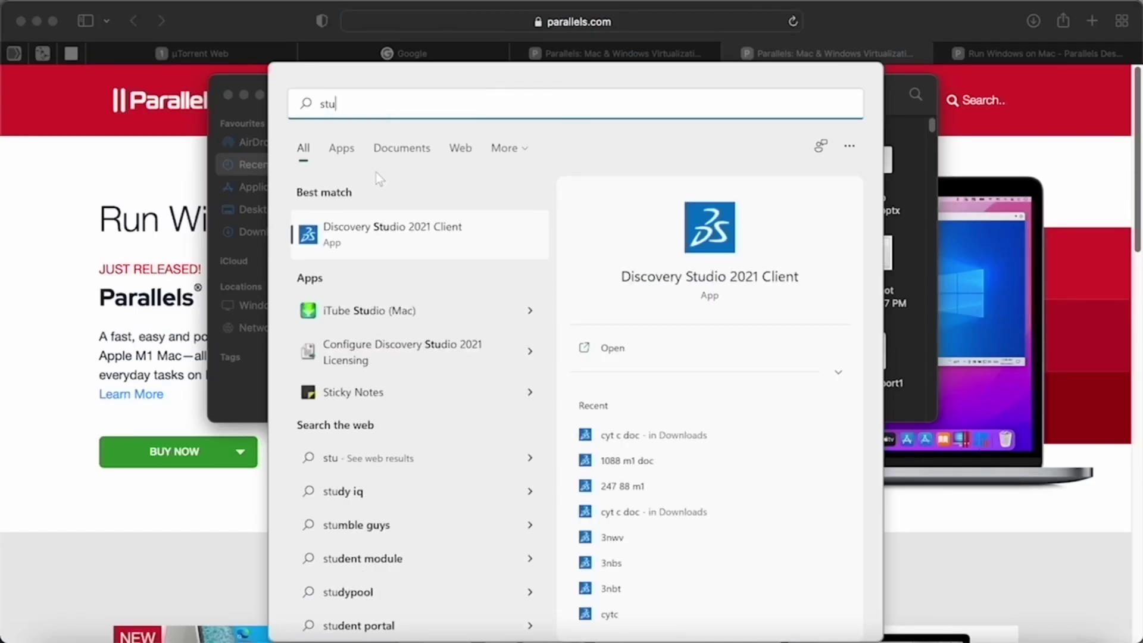
{"action": "type", "text": "d"}
{"action": "key", "text": "Escape"}
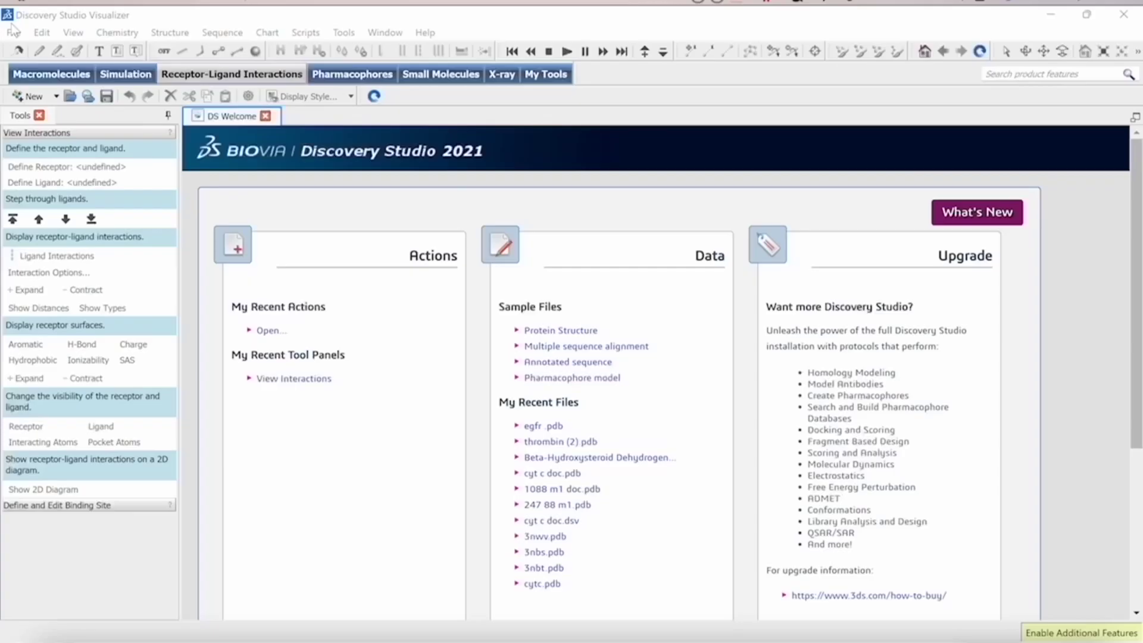
Open the egfr structure file from the Downloads folder.
{"action": "left_click", "coordinate": [13, 26]}
{"action": "left_click", "coordinate": [38, 67]}
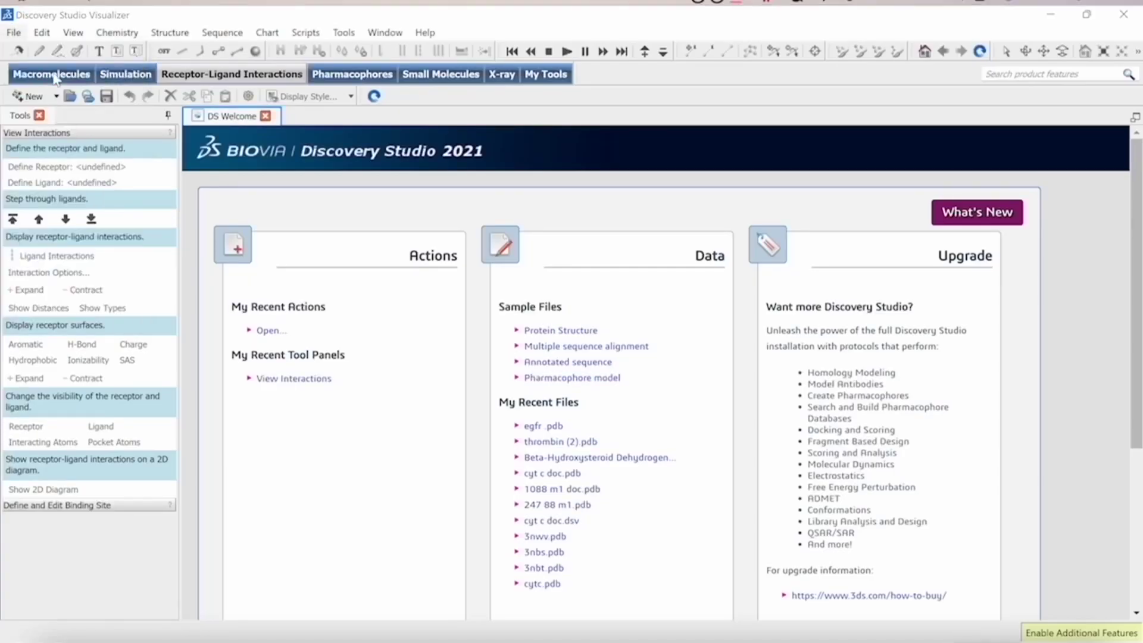
{"action": "left_click", "coordinate": [322, 187]}
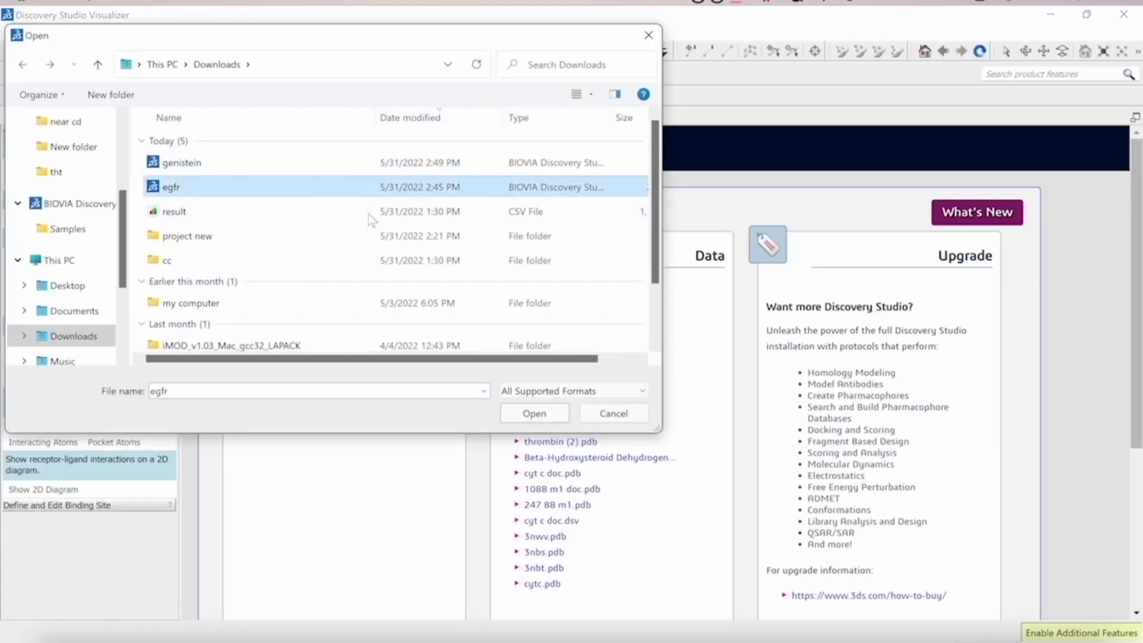
{"action": "left_click", "coordinate": [532, 414]}
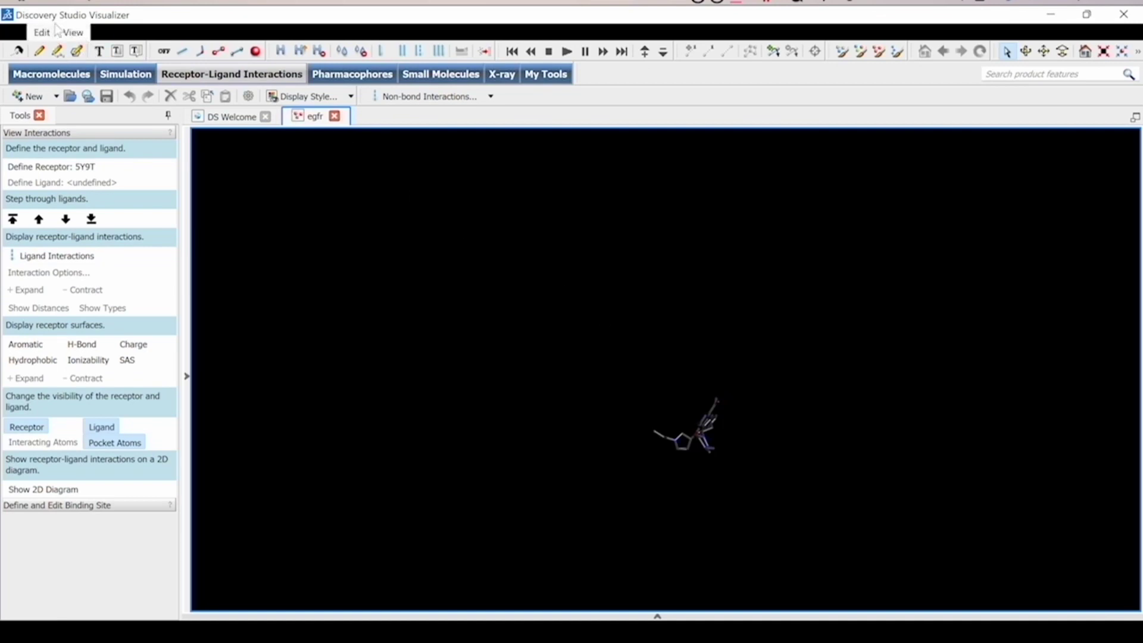
Show the Hierarchy view beside the egfr structure.
{"action": "left_click", "coordinate": [74, 32]}
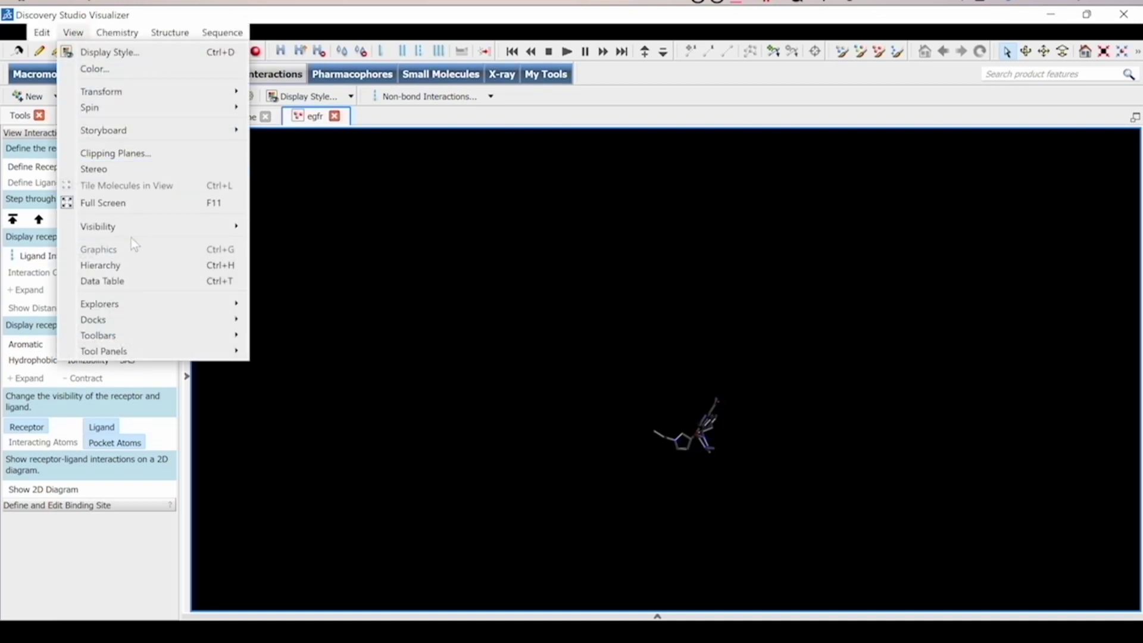
{"action": "left_click", "coordinate": [130, 264]}
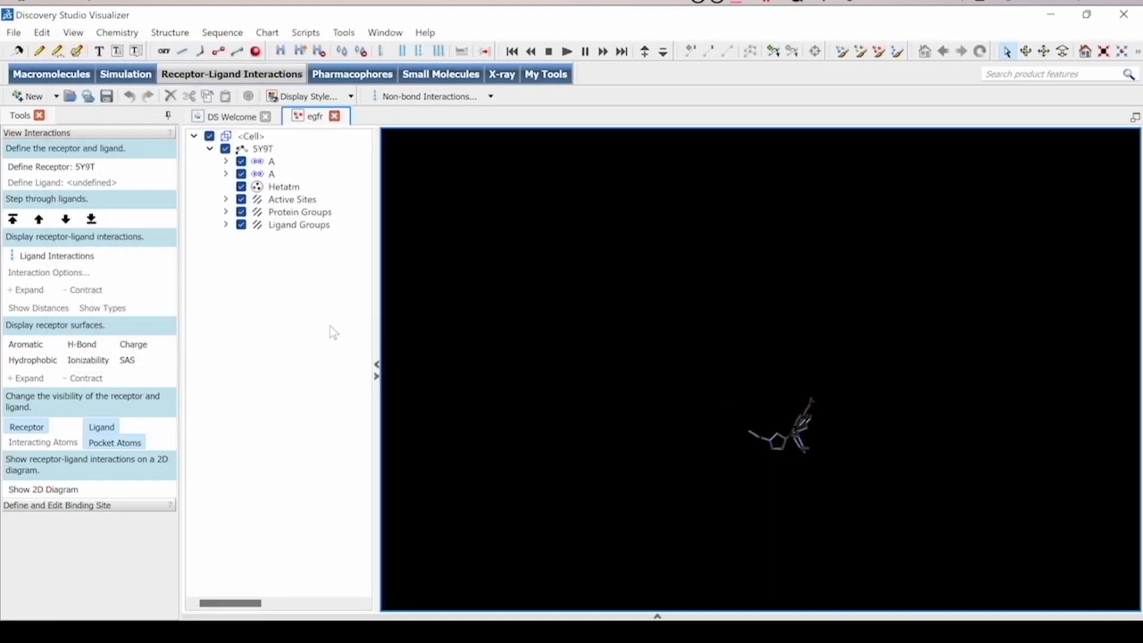
{"action": "left_click", "coordinate": [324, 322]}
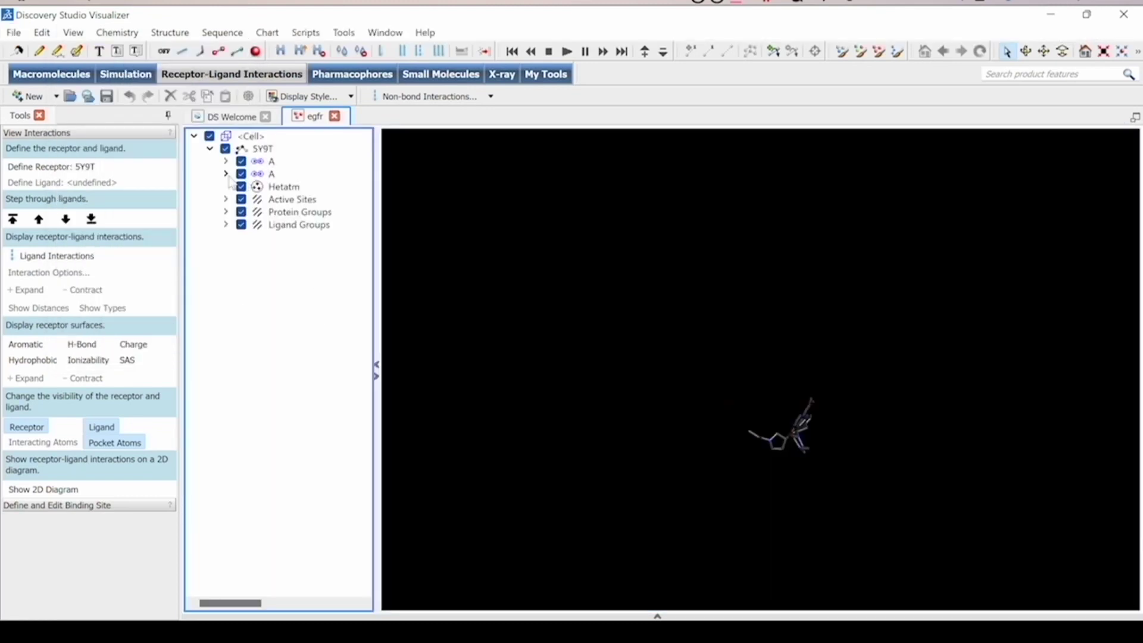
Select the whole 5Y9T molecule in the hierarchy and change its display style to space-filling atom spheres.
{"action": "left_click", "coordinate": [256, 159]}
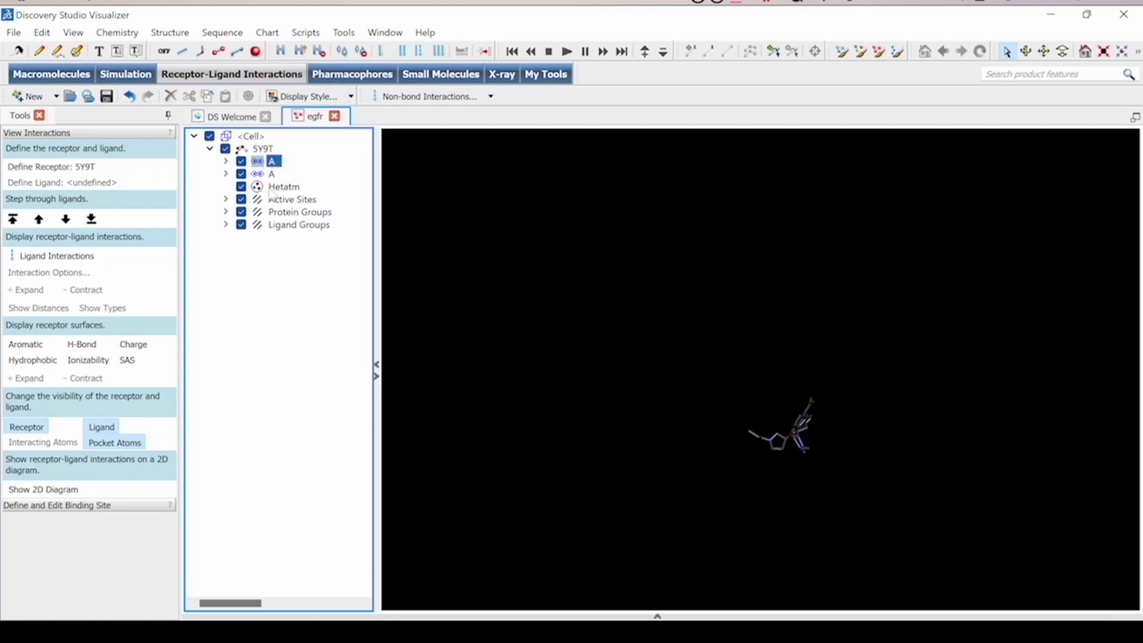
{"action": "left_click", "coordinate": [263, 148]}
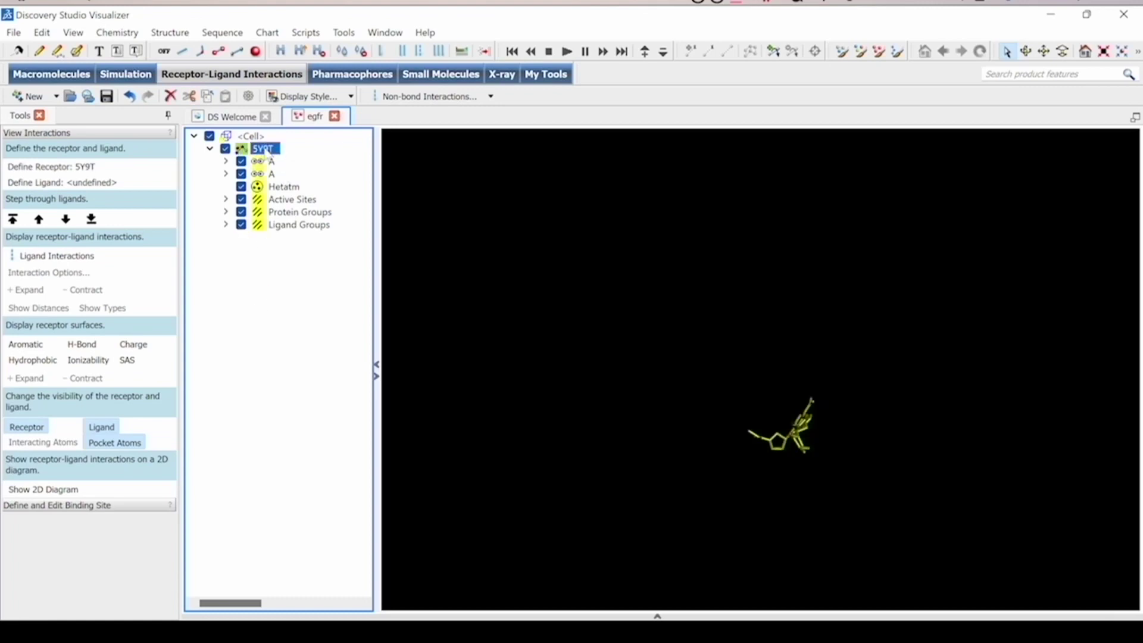
{"action": "right_click", "coordinate": [261, 150]}
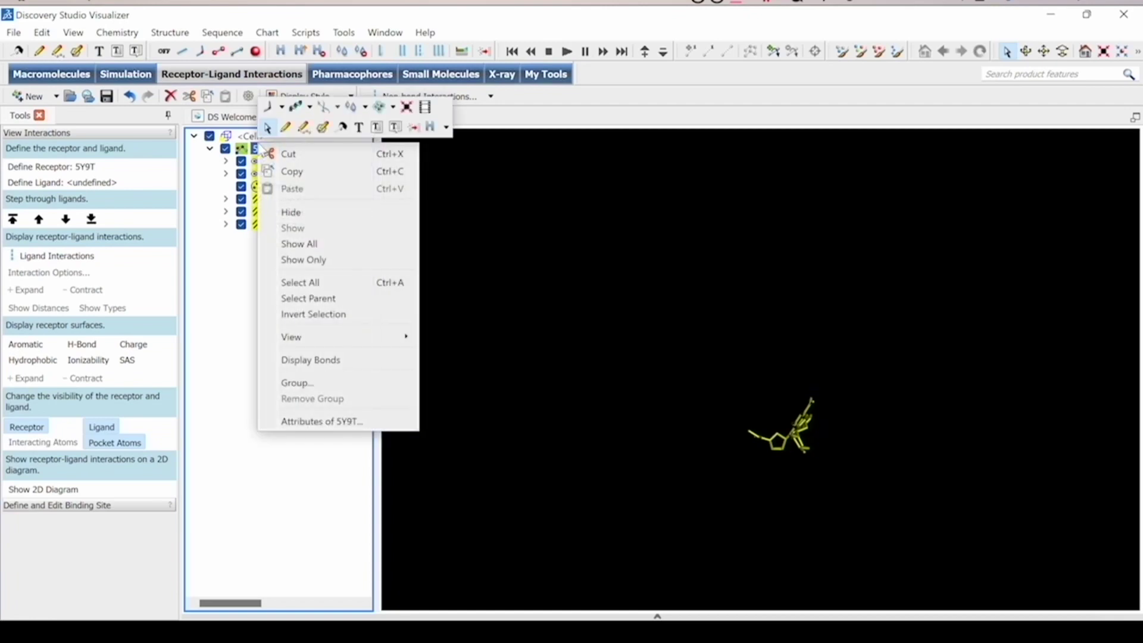
{"action": "left_click", "coordinate": [201, 242]}
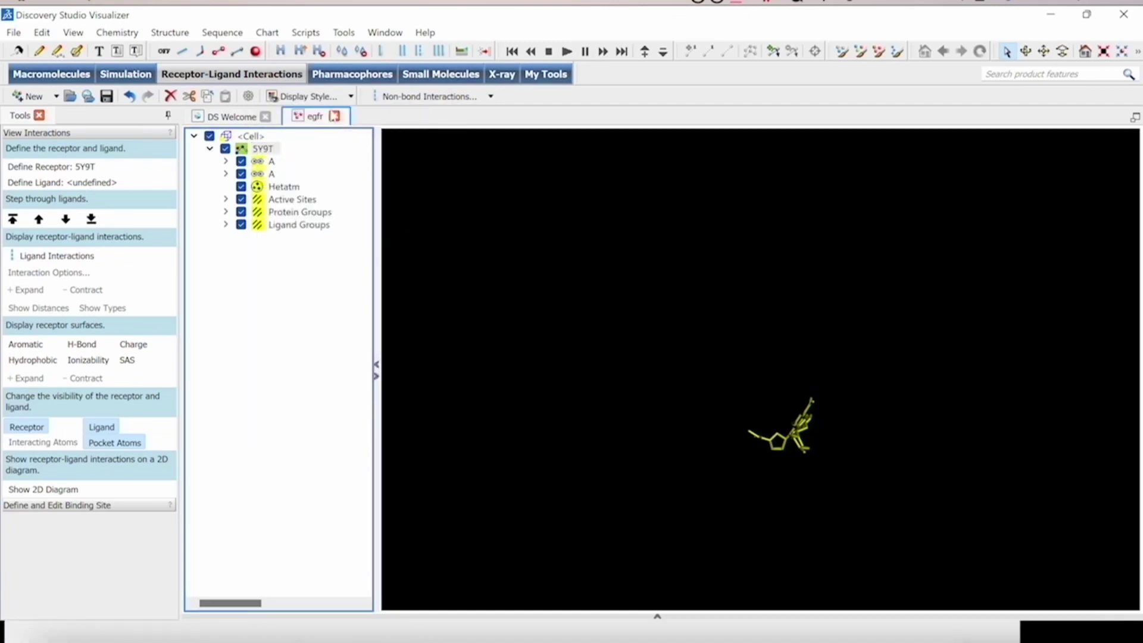
{"action": "left_click", "coordinate": [350, 96]}
{"action": "left_click", "coordinate": [510, 197]}
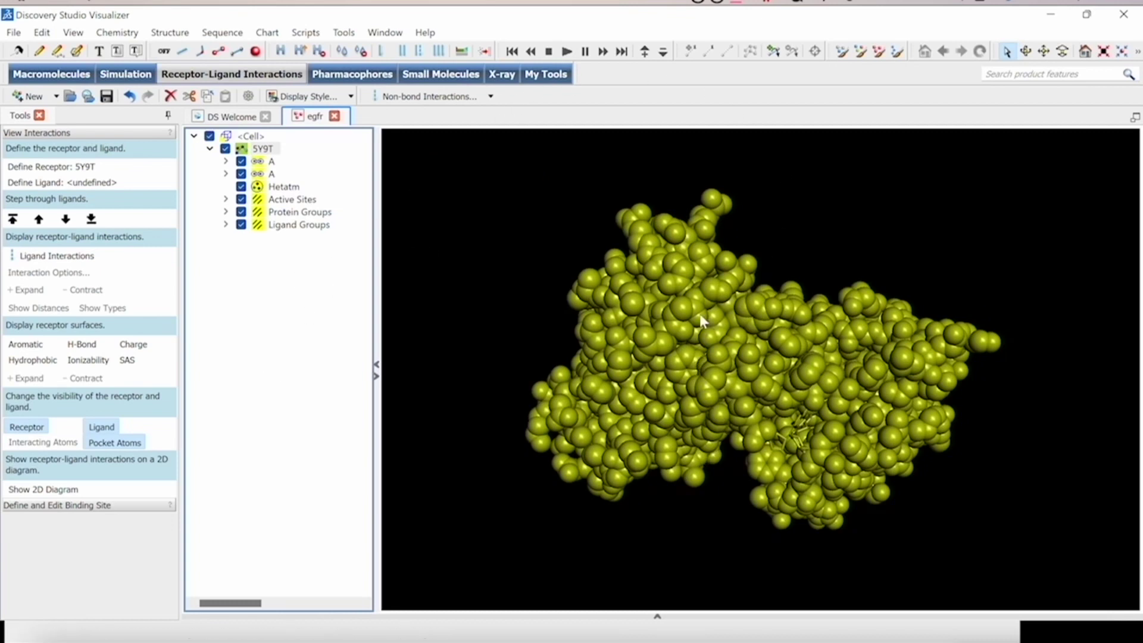
Shift and rotate the 5Y9T protein model to view it from another side, and clear its atom selection.
{"action": "left_click", "coordinate": [1044, 51]}
{"action": "left_click_drag", "start_coordinate": [791, 301], "coordinate": [851, 218]}
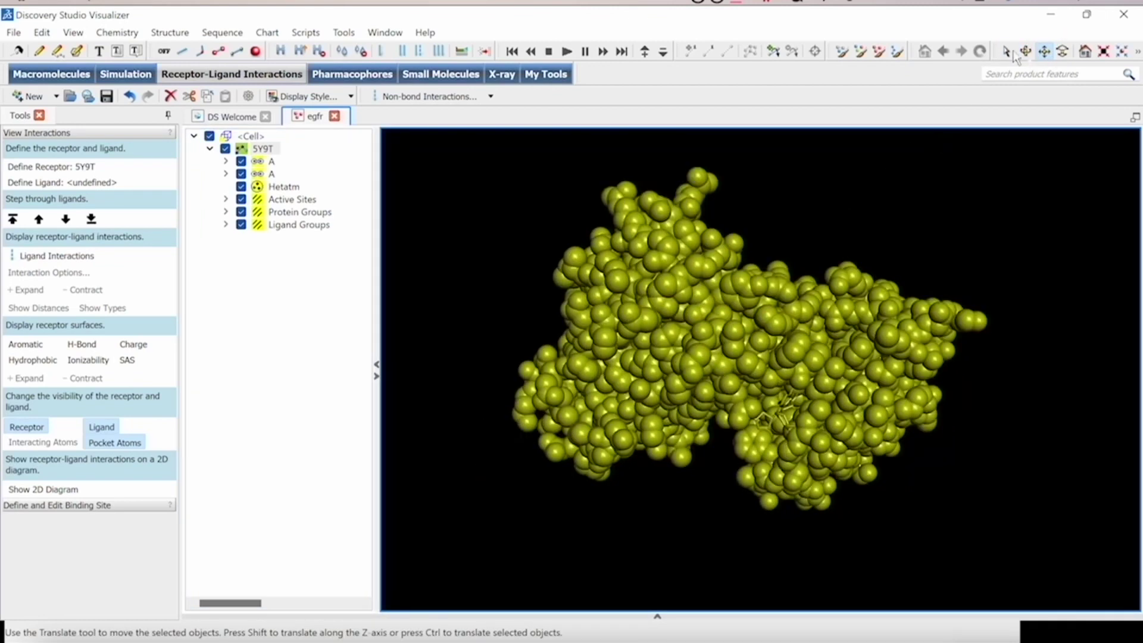
{"action": "left_click", "coordinate": [1025, 51]}
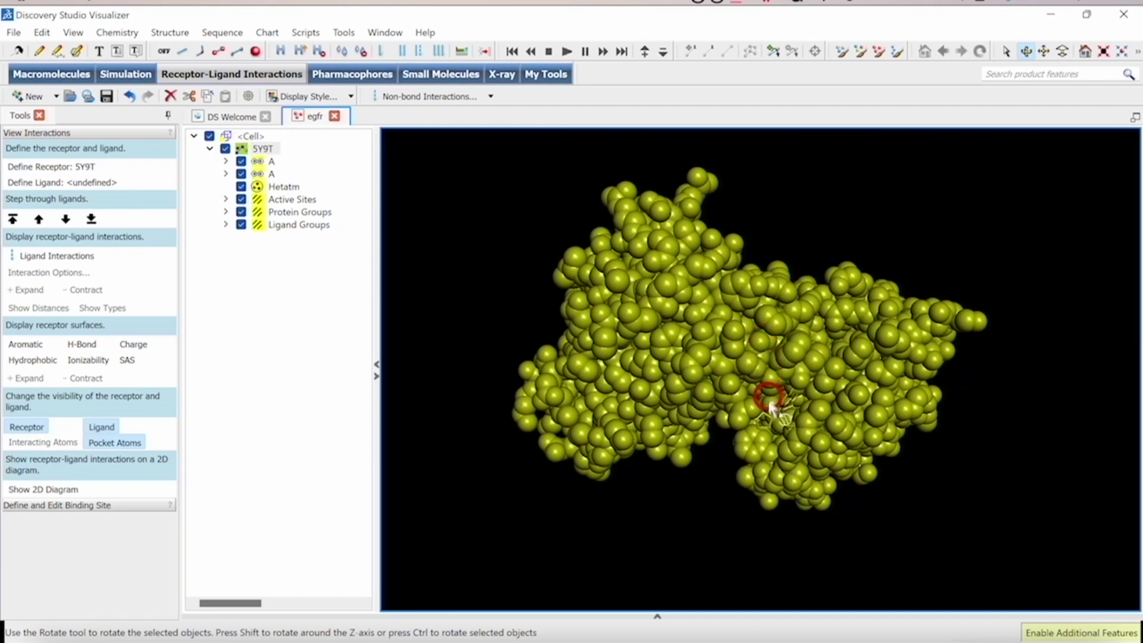
{"action": "left_click_drag", "start_coordinate": [774, 426], "coordinate": [599, 402]}
{"action": "key", "text": "Escape"}
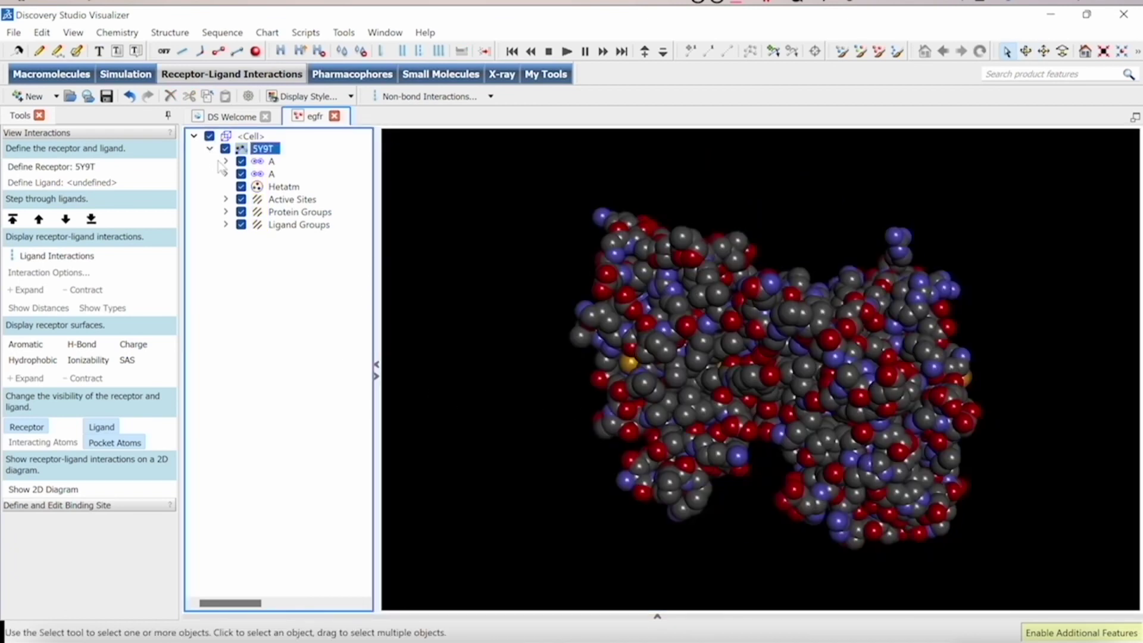
Inspect the contents of the two A chains and the Active Sites group under 5Y9T, collapsing each again.
{"action": "left_click", "coordinate": [222, 169]}
{"action": "left_click", "coordinate": [225, 173]}
{"action": "left_click", "coordinate": [225, 174]}
{"action": "left_click", "coordinate": [225, 161]}
{"action": "left_click", "coordinate": [226, 162]}
{"action": "left_click", "coordinate": [226, 199]}
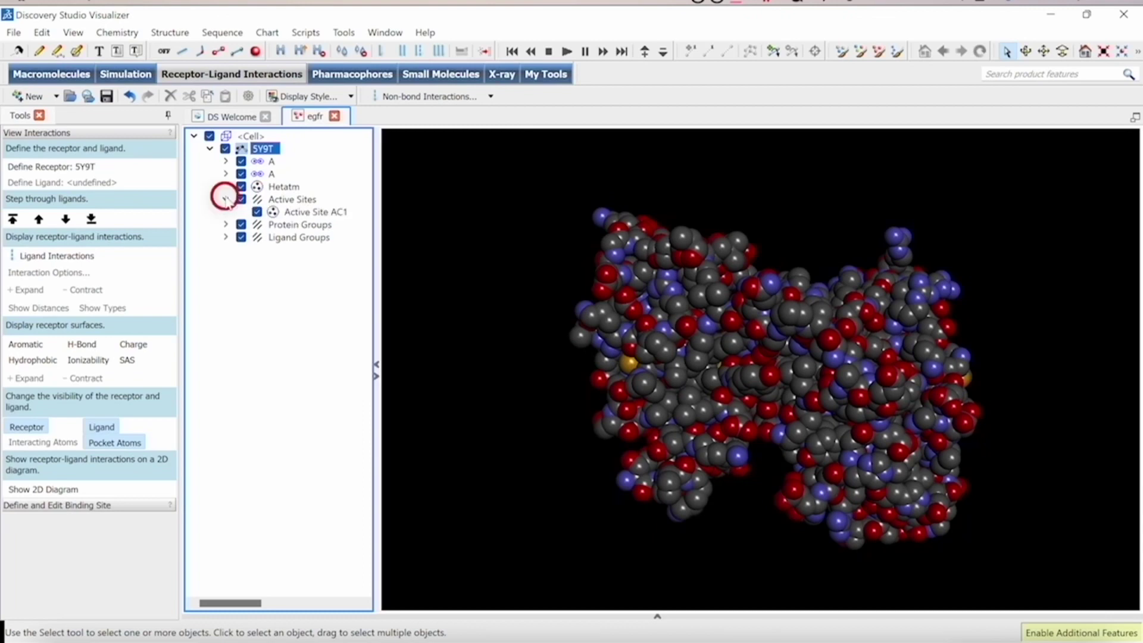
{"action": "left_click", "coordinate": [226, 199]}
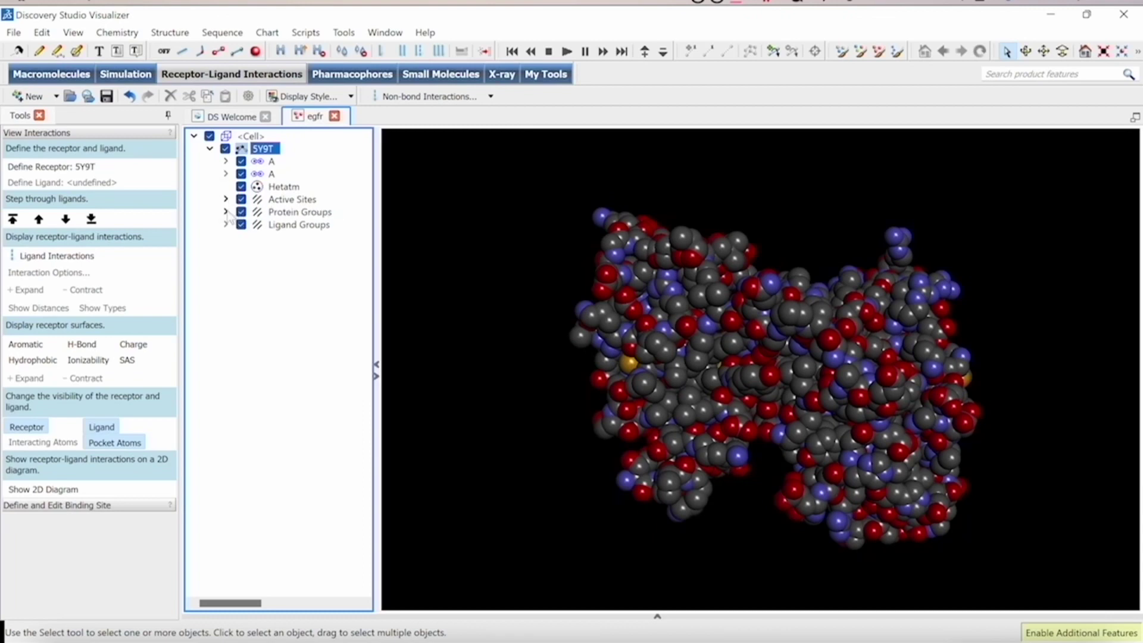